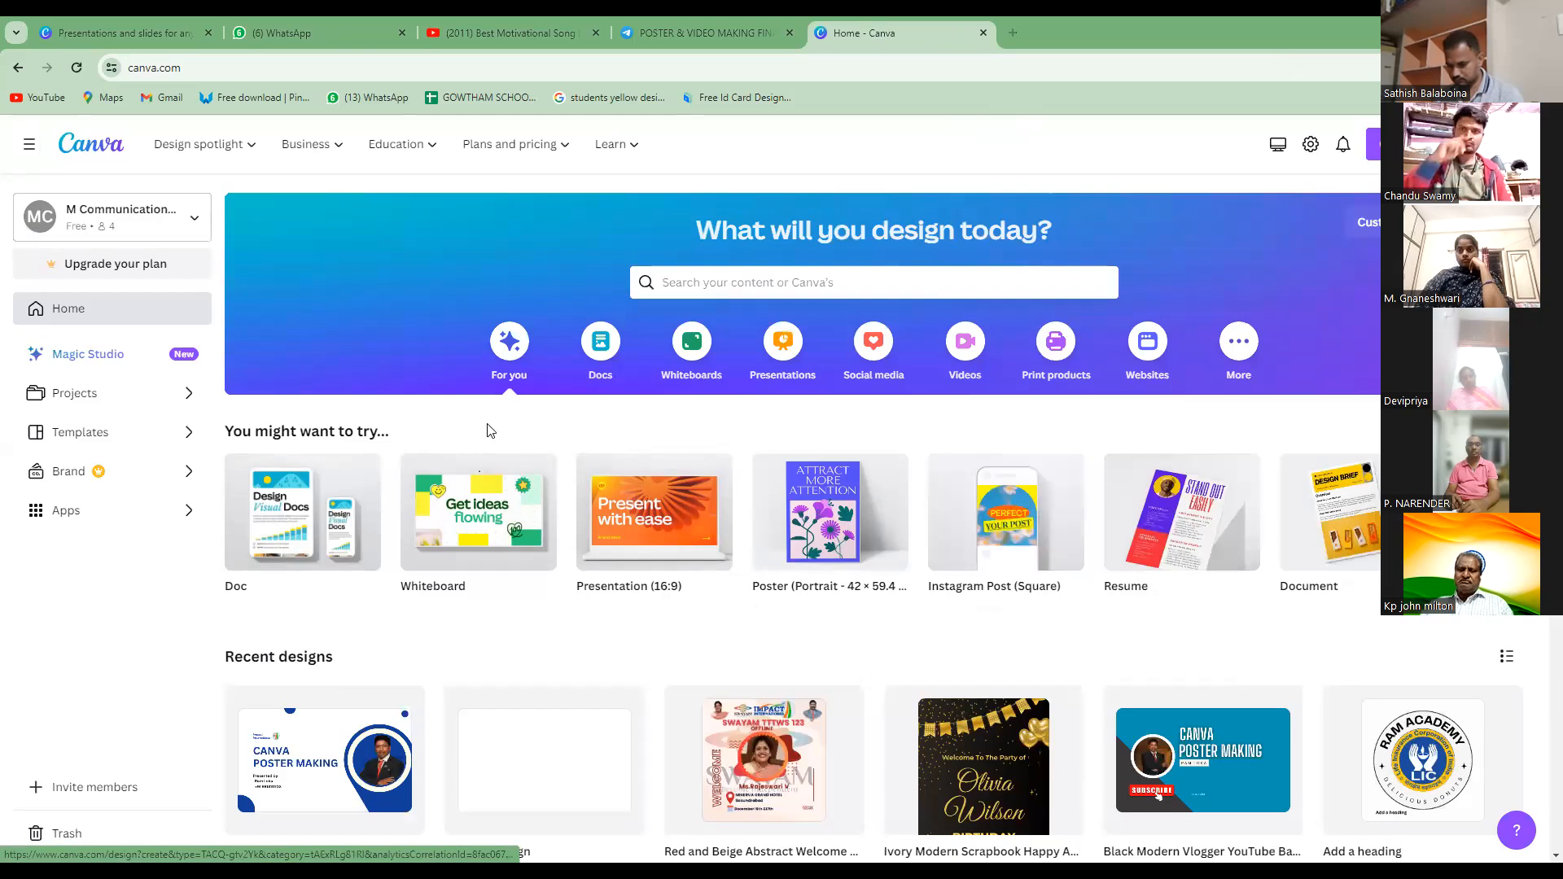
Look over the recent designs, design categories and Projects page, and return to the home page.
scroll(528, 426, down, 5)
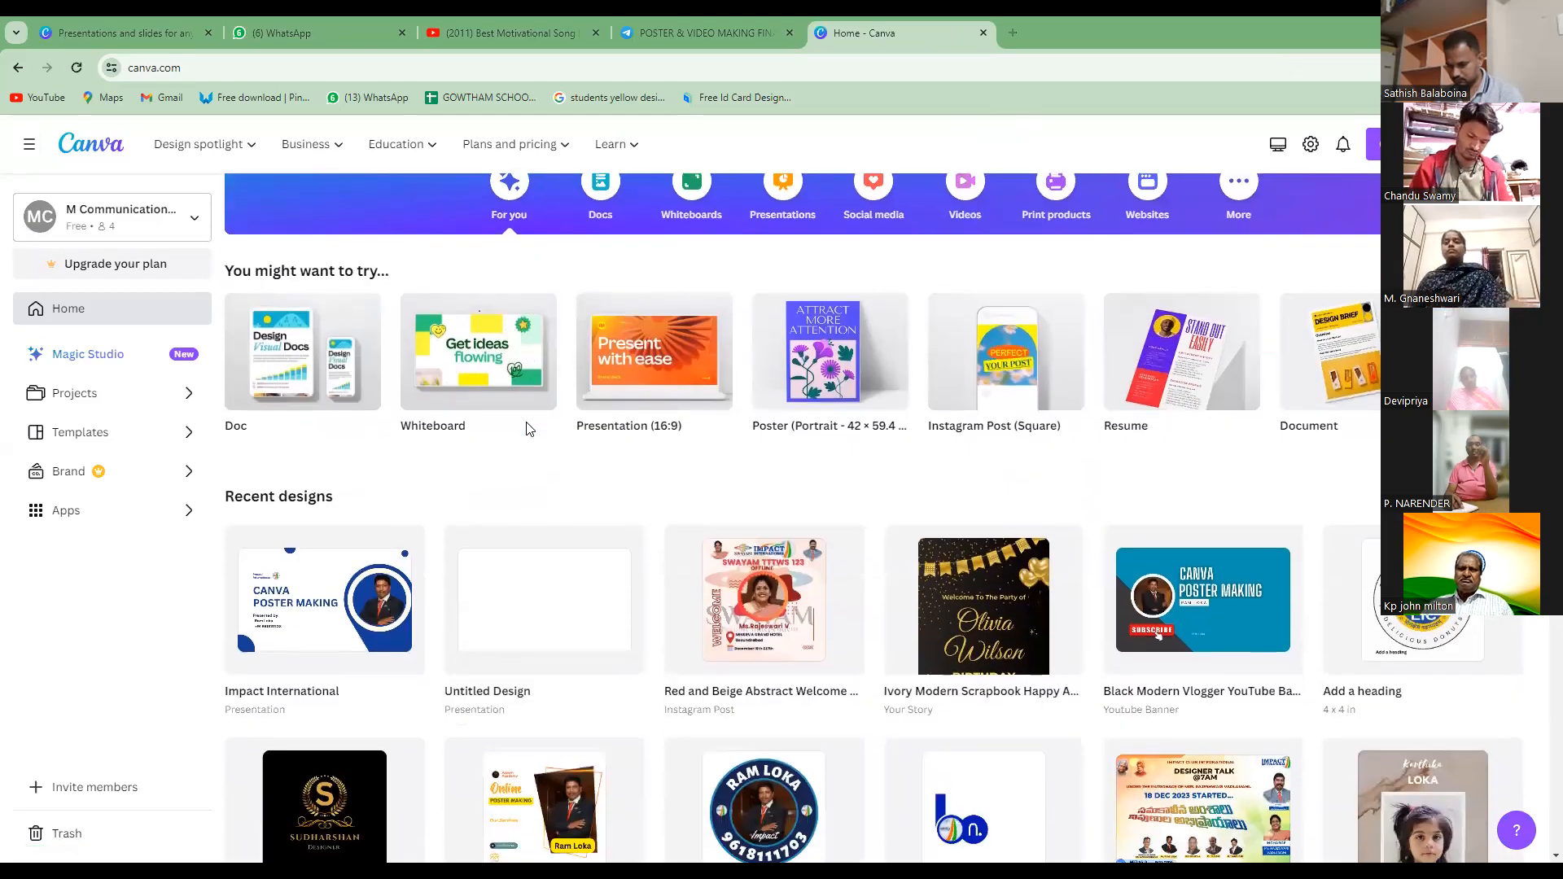
scroll(529, 429, down, 2)
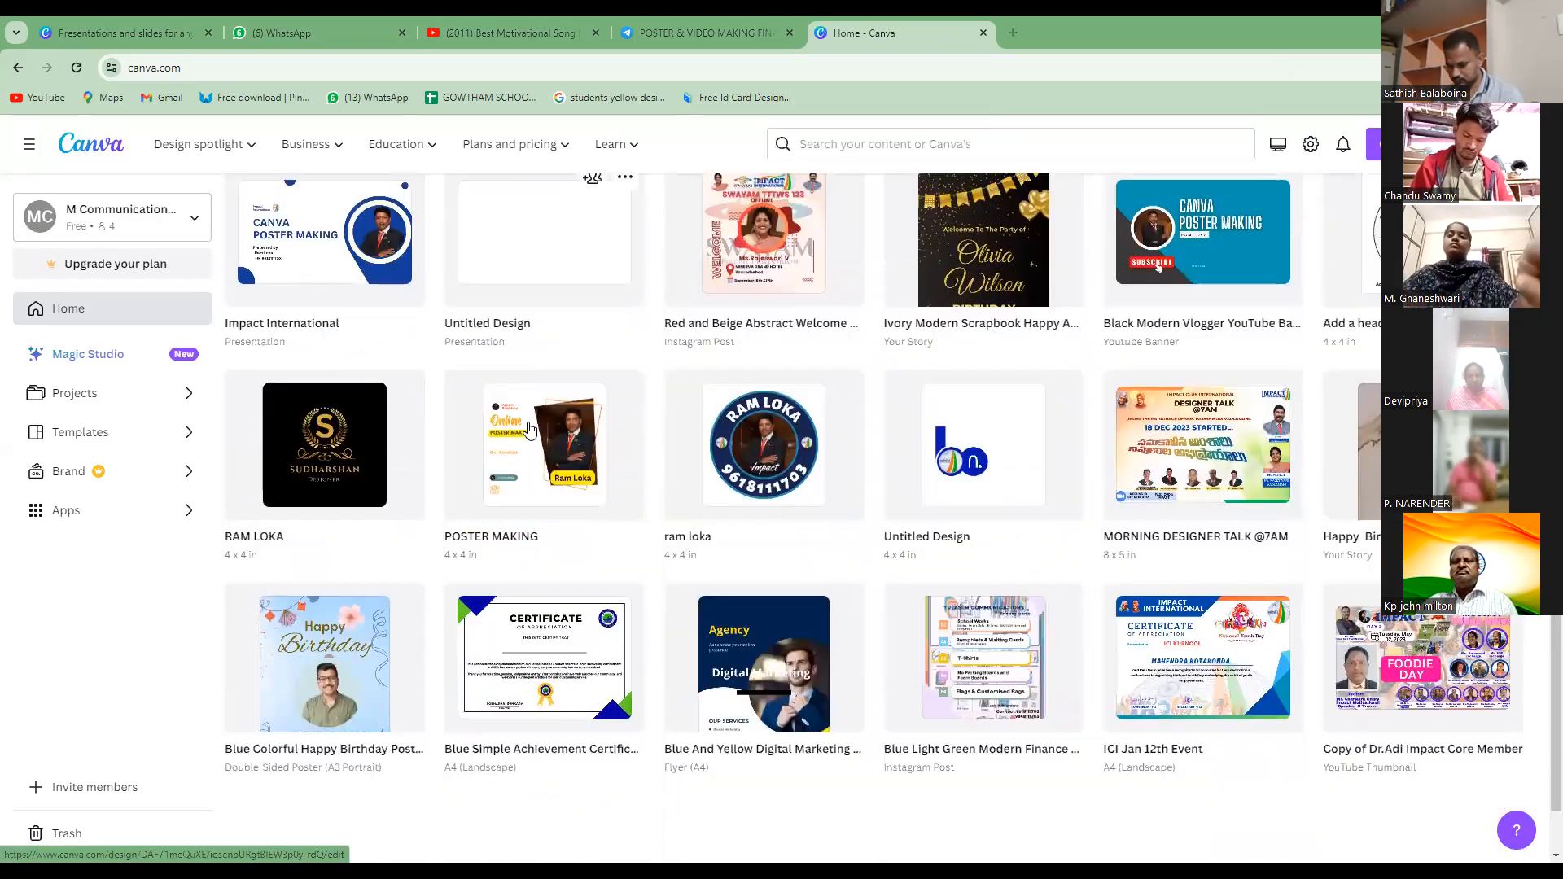
scroll(534, 428, up, 7)
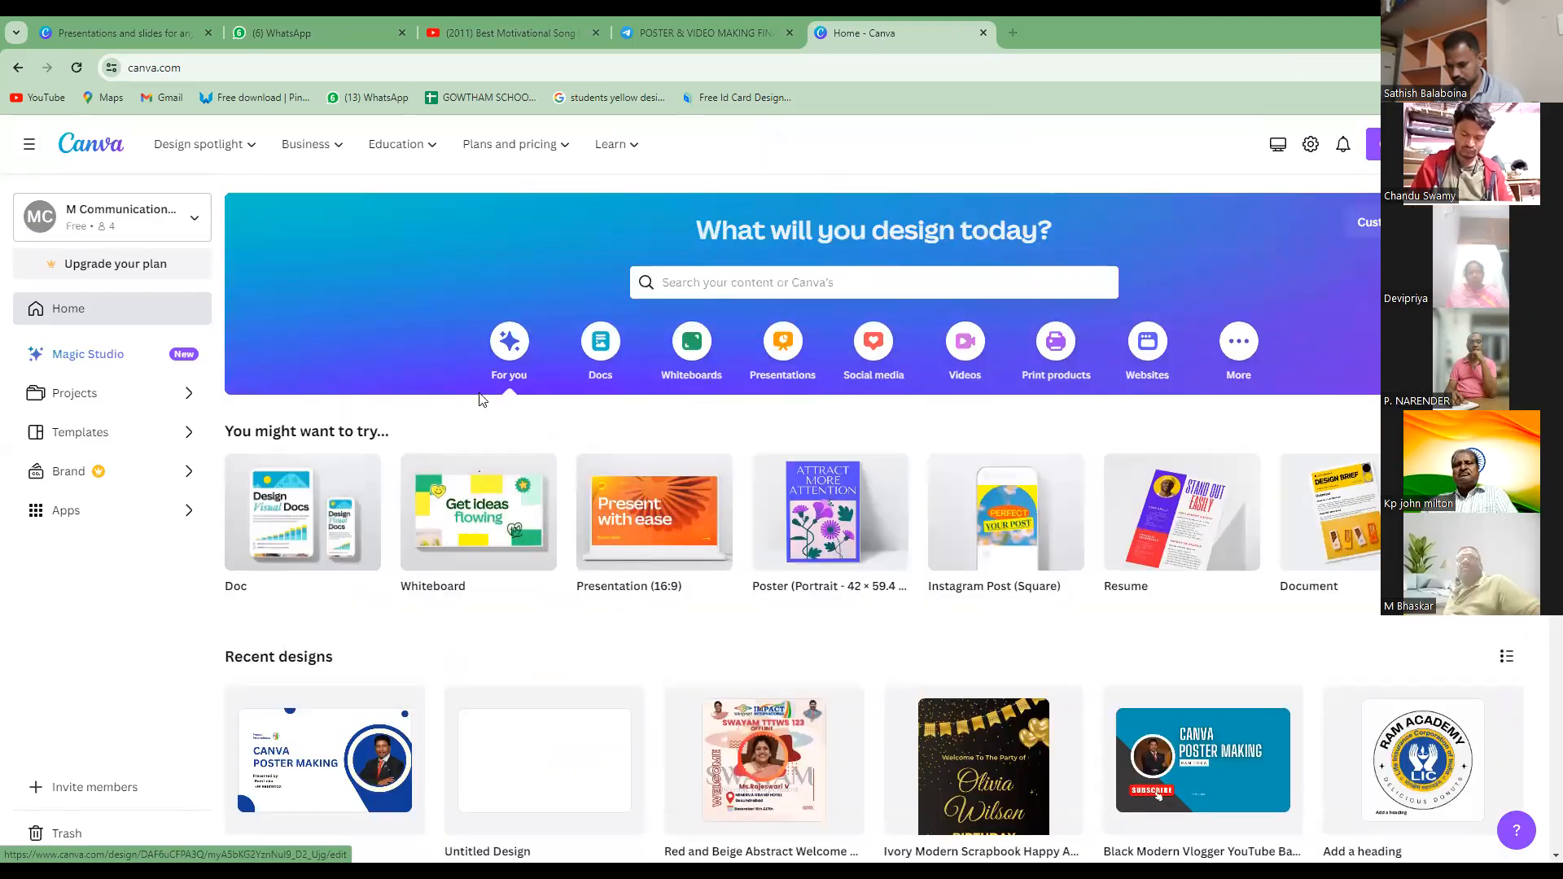
mouse_move(232, 148)
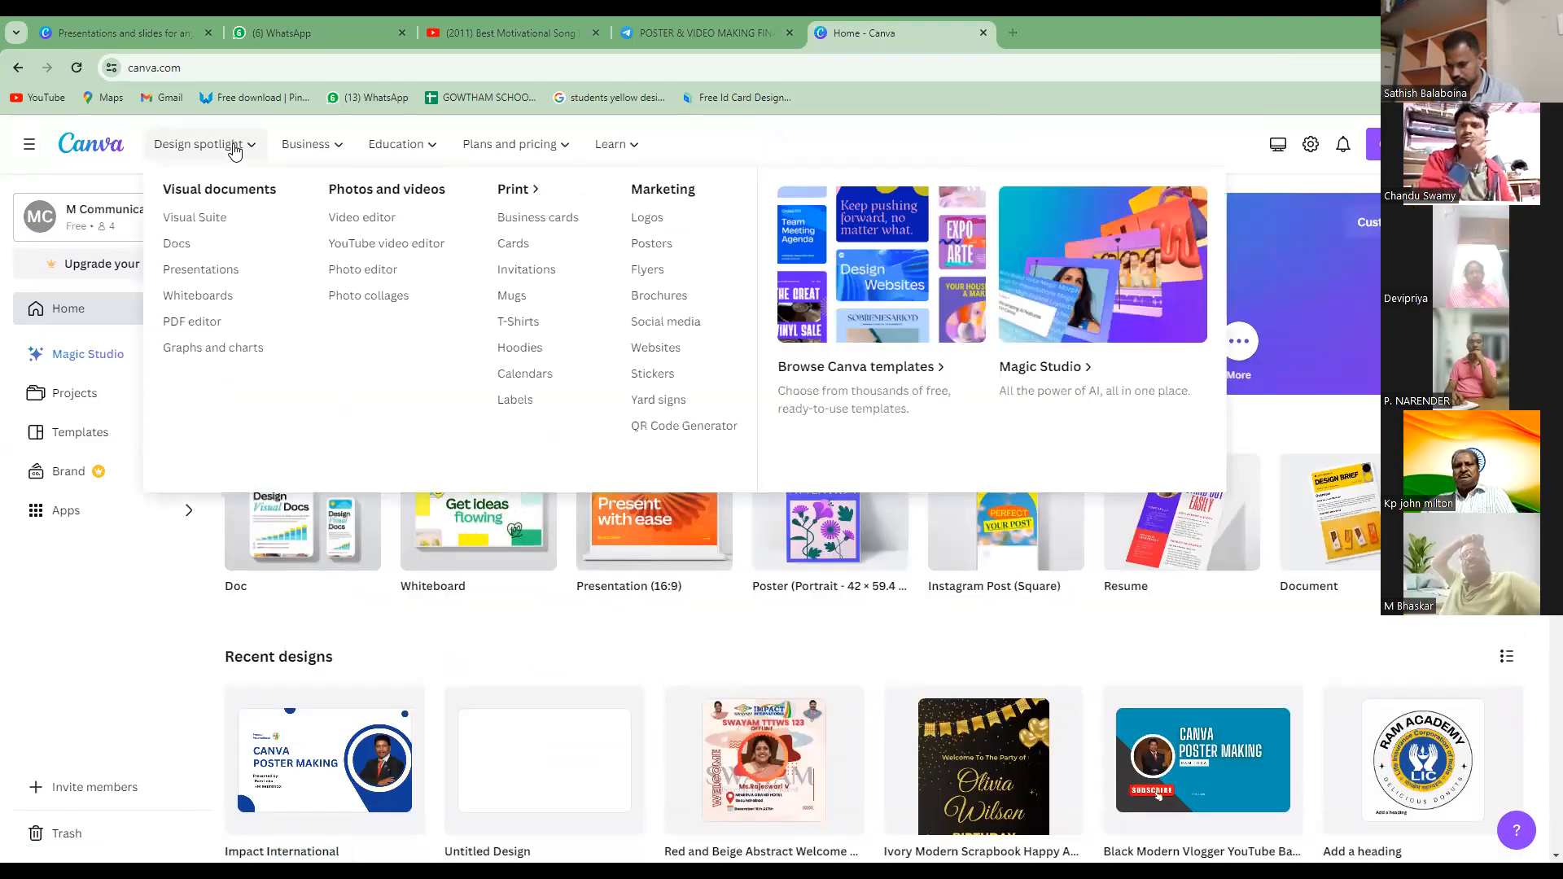
mouse_move(514, 148)
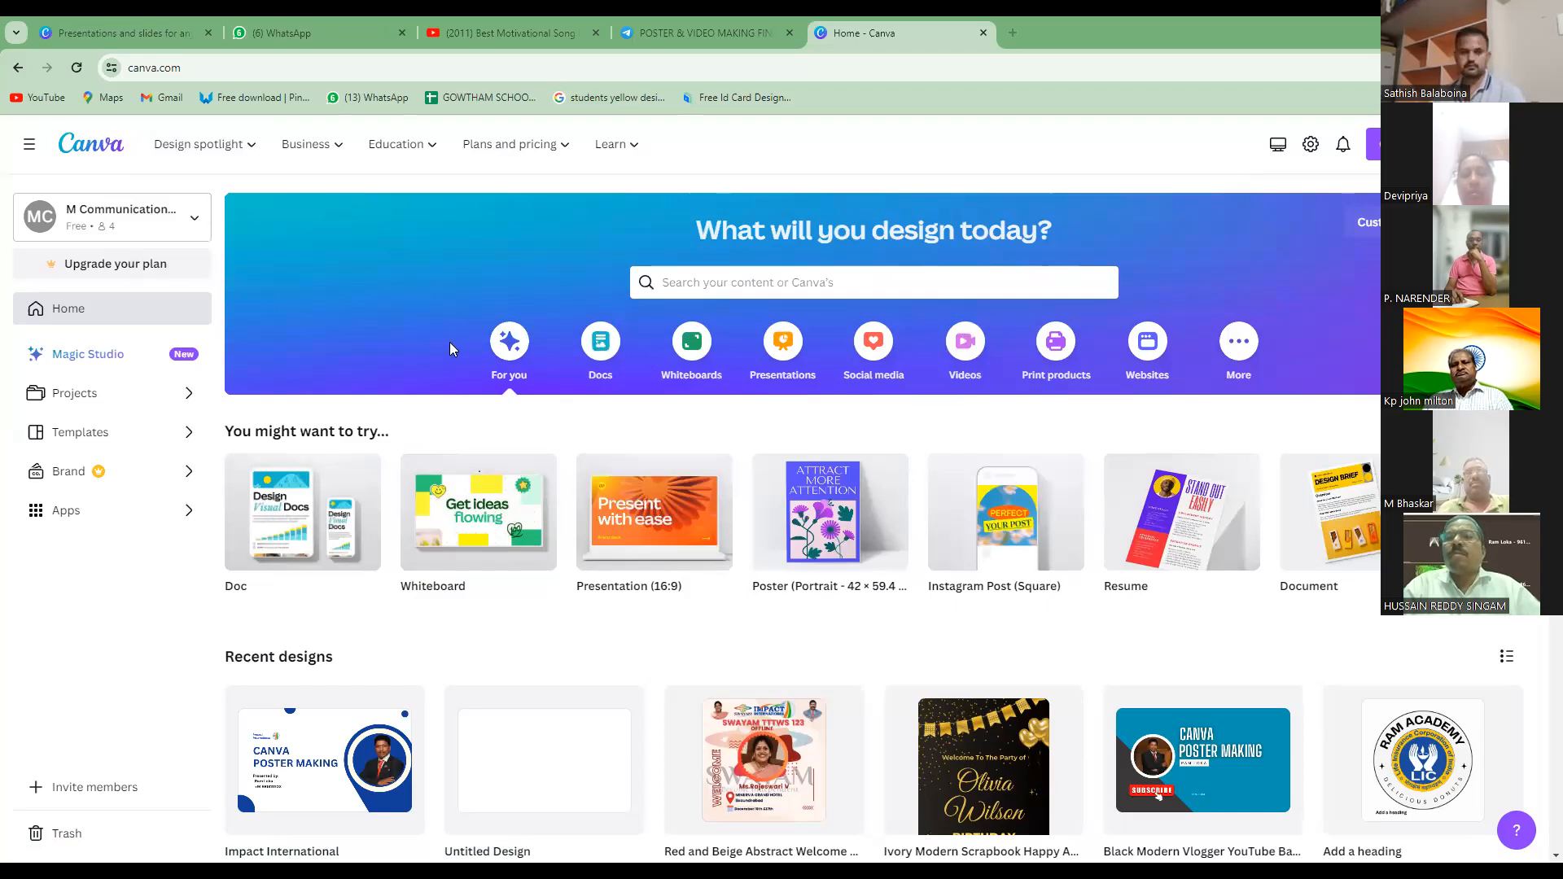
click(78, 394)
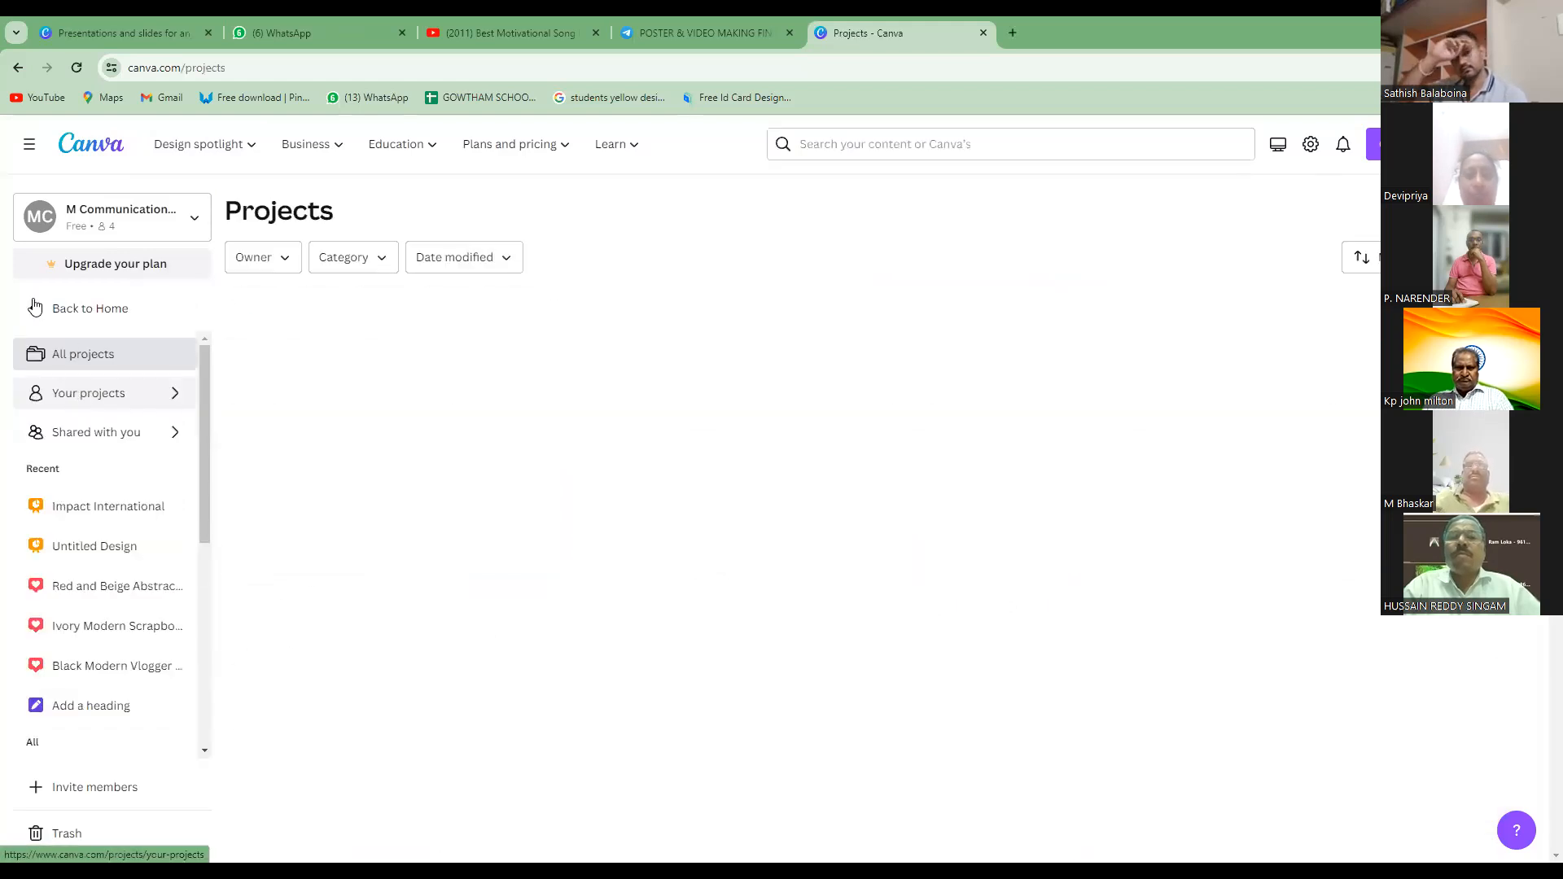
click(38, 312)
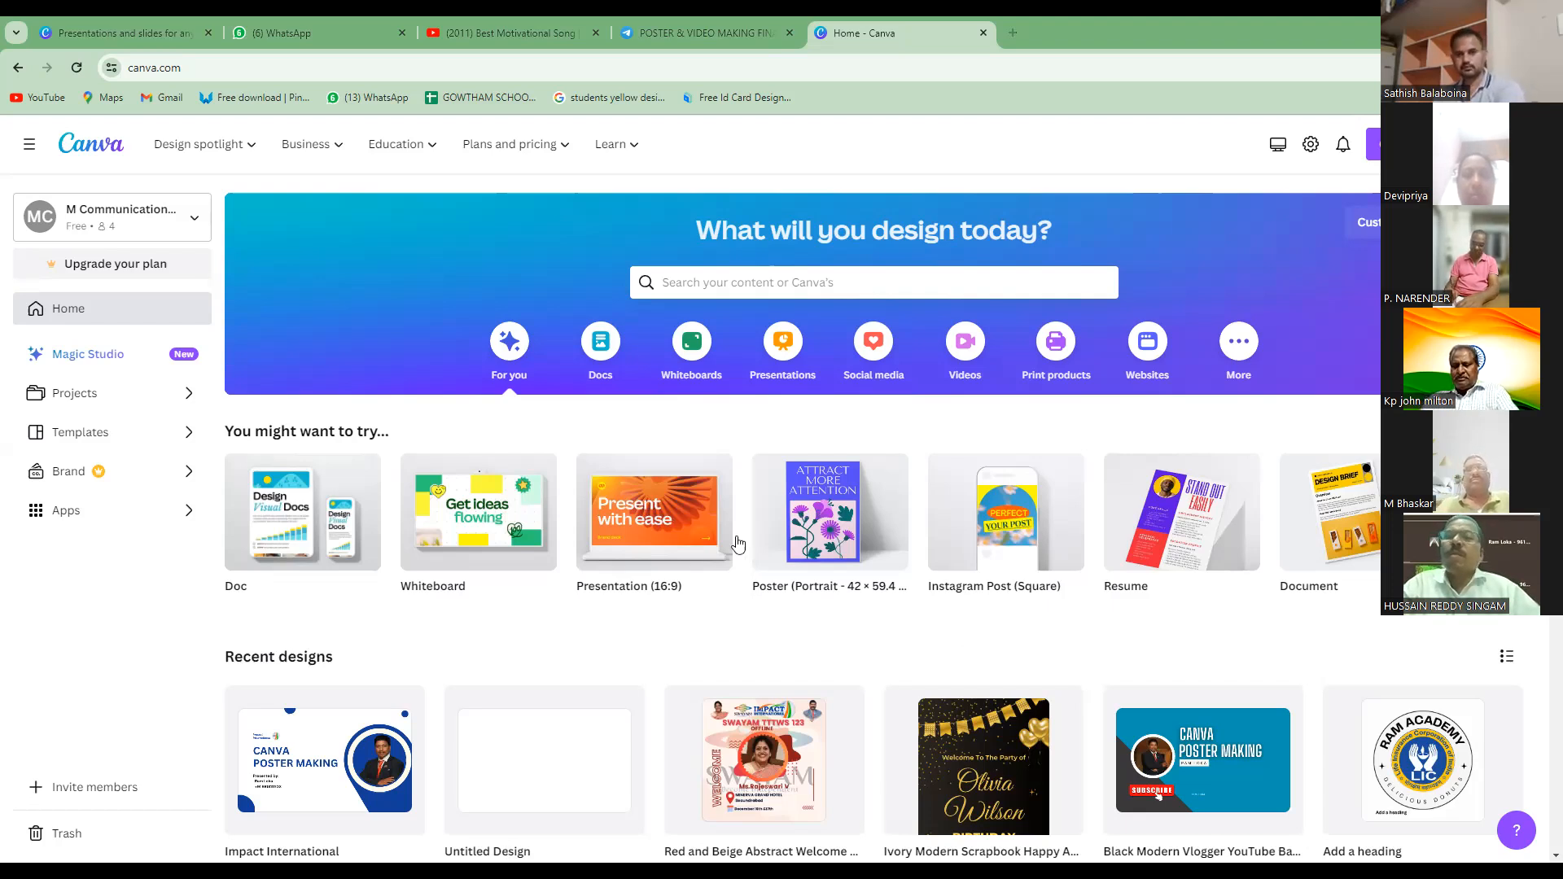
Create a blank Presentation (16:9) design at 1920 × 1080 px.
mouse_move(651, 529)
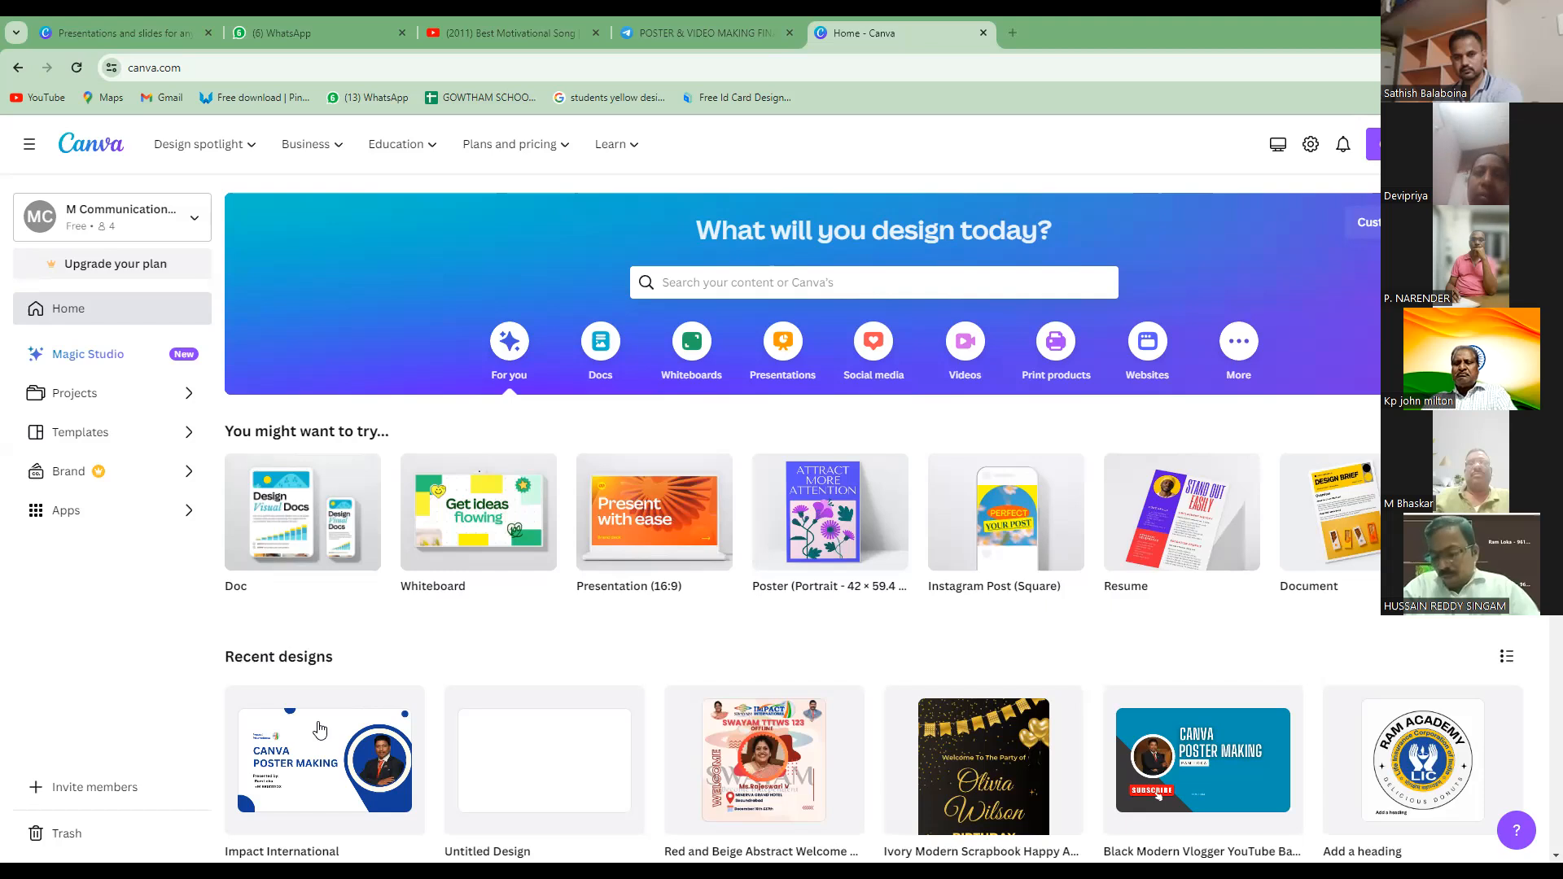
click(656, 523)
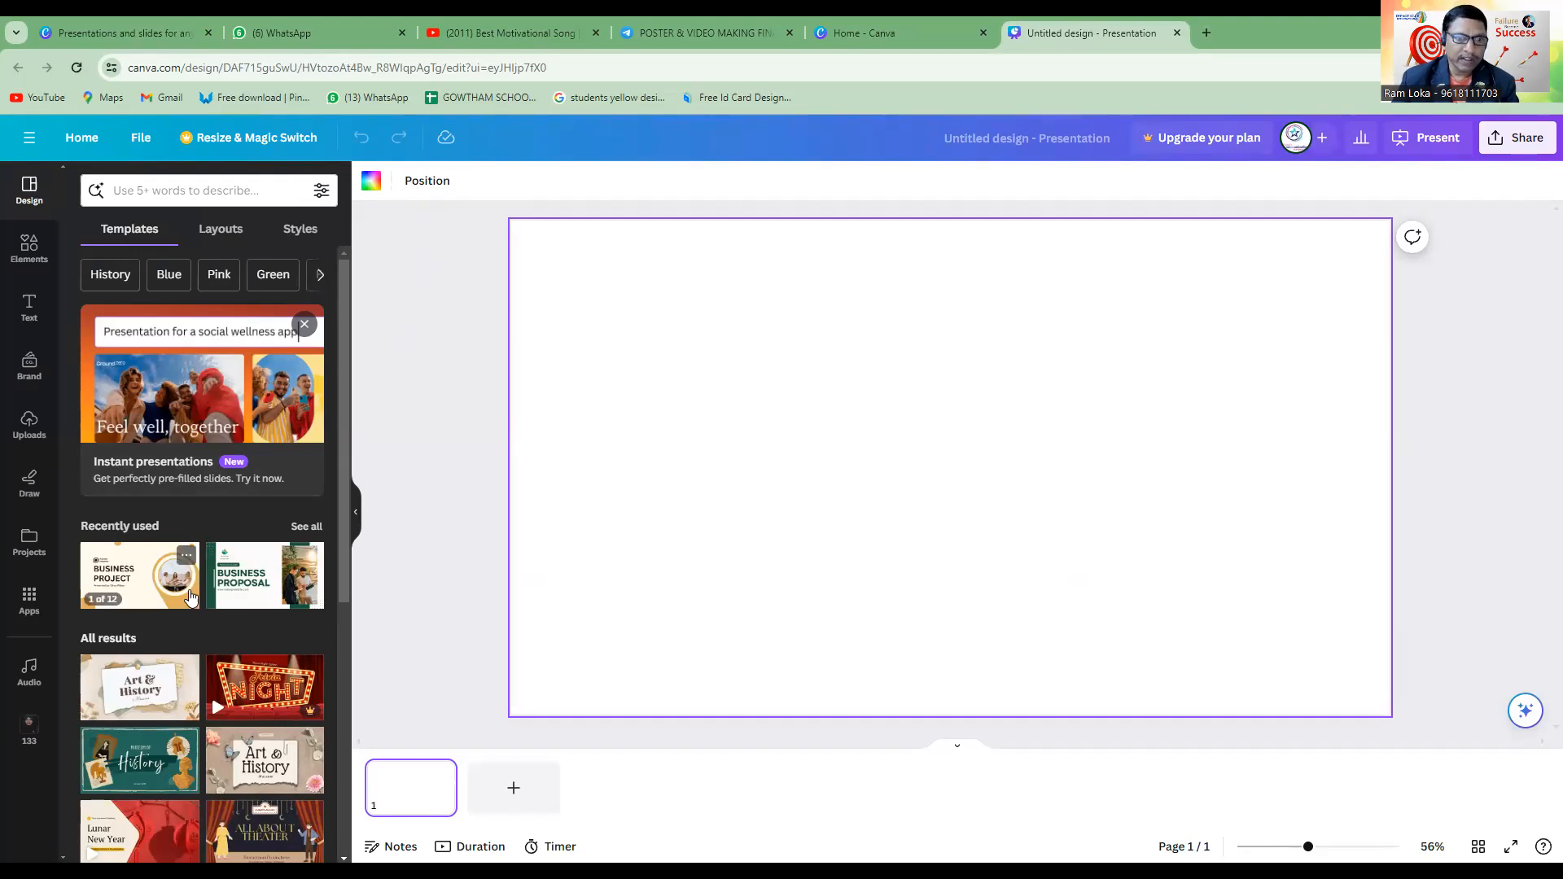
Examine the available presentation templates, layouts and styles for the blank page.
scroll(189, 596, down, 5)
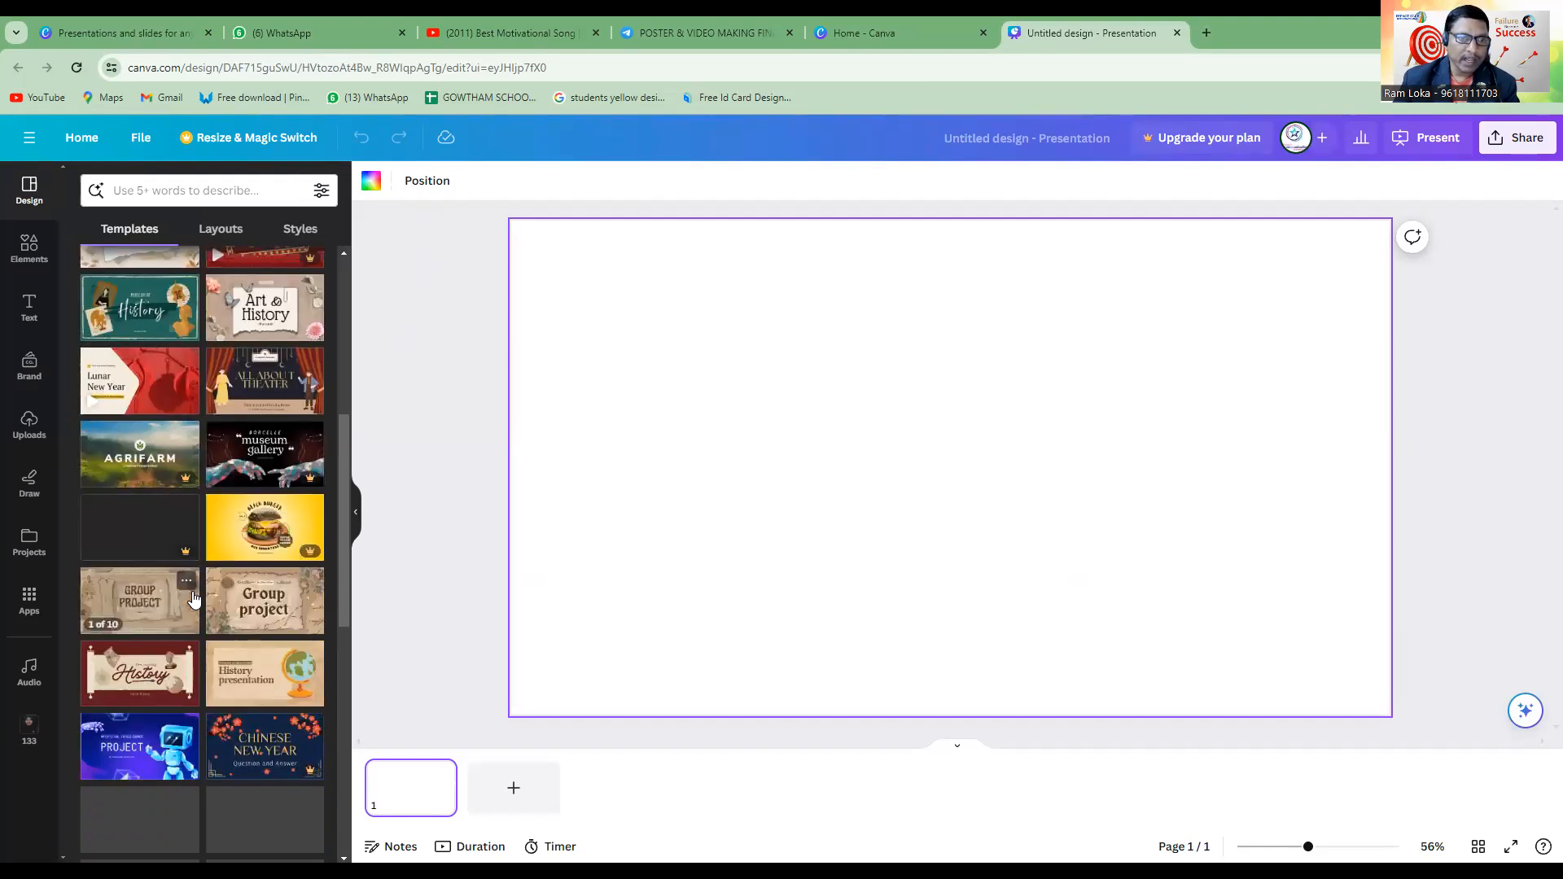
scroll(192, 598, down, 5)
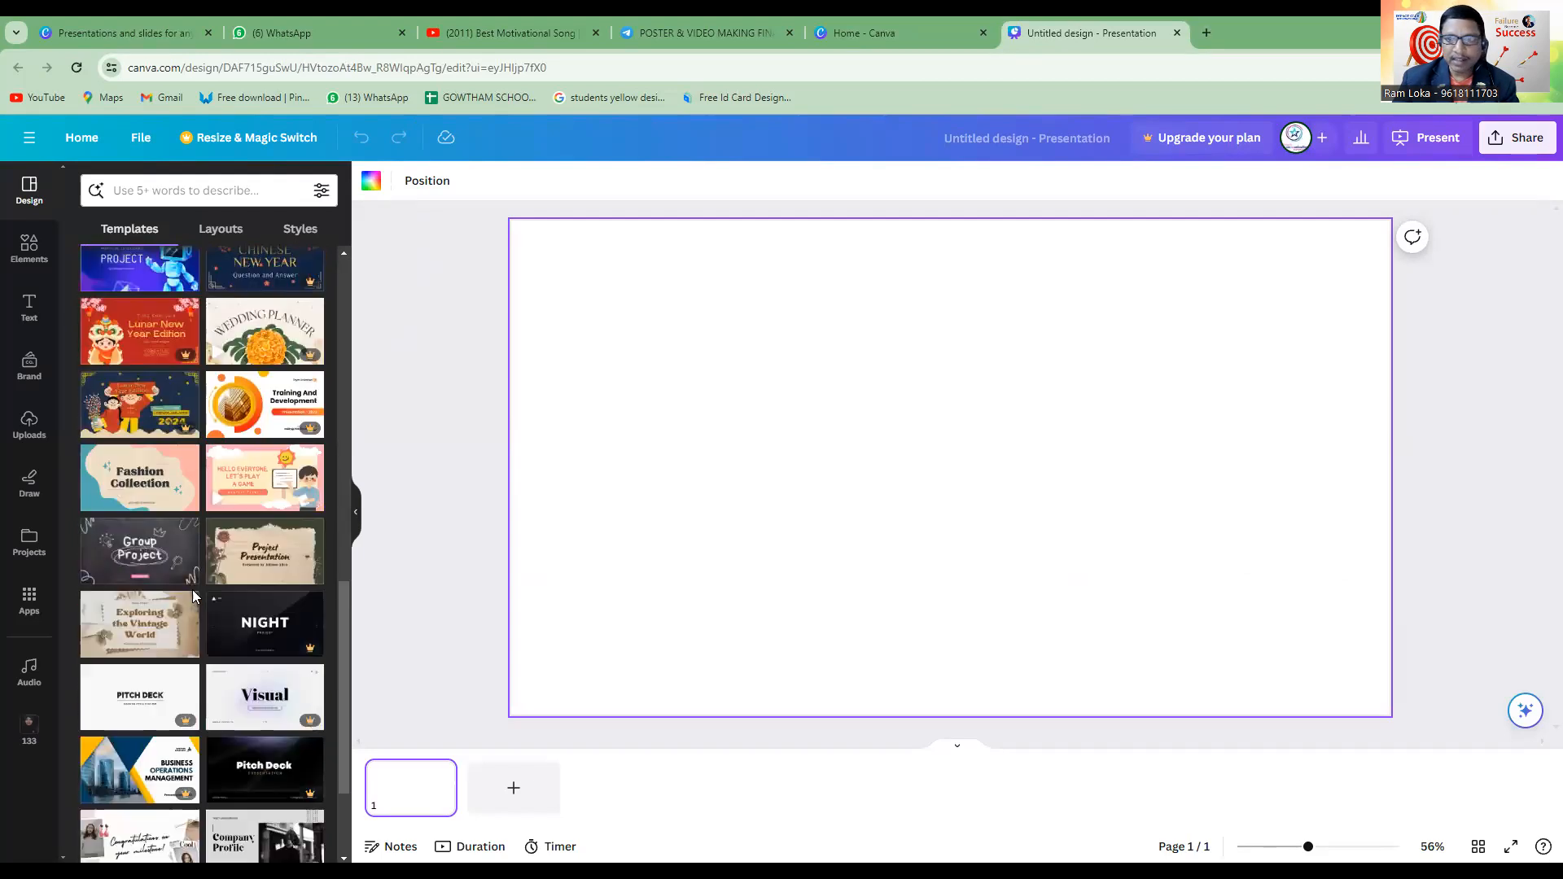
scroll(206, 589, up, 10)
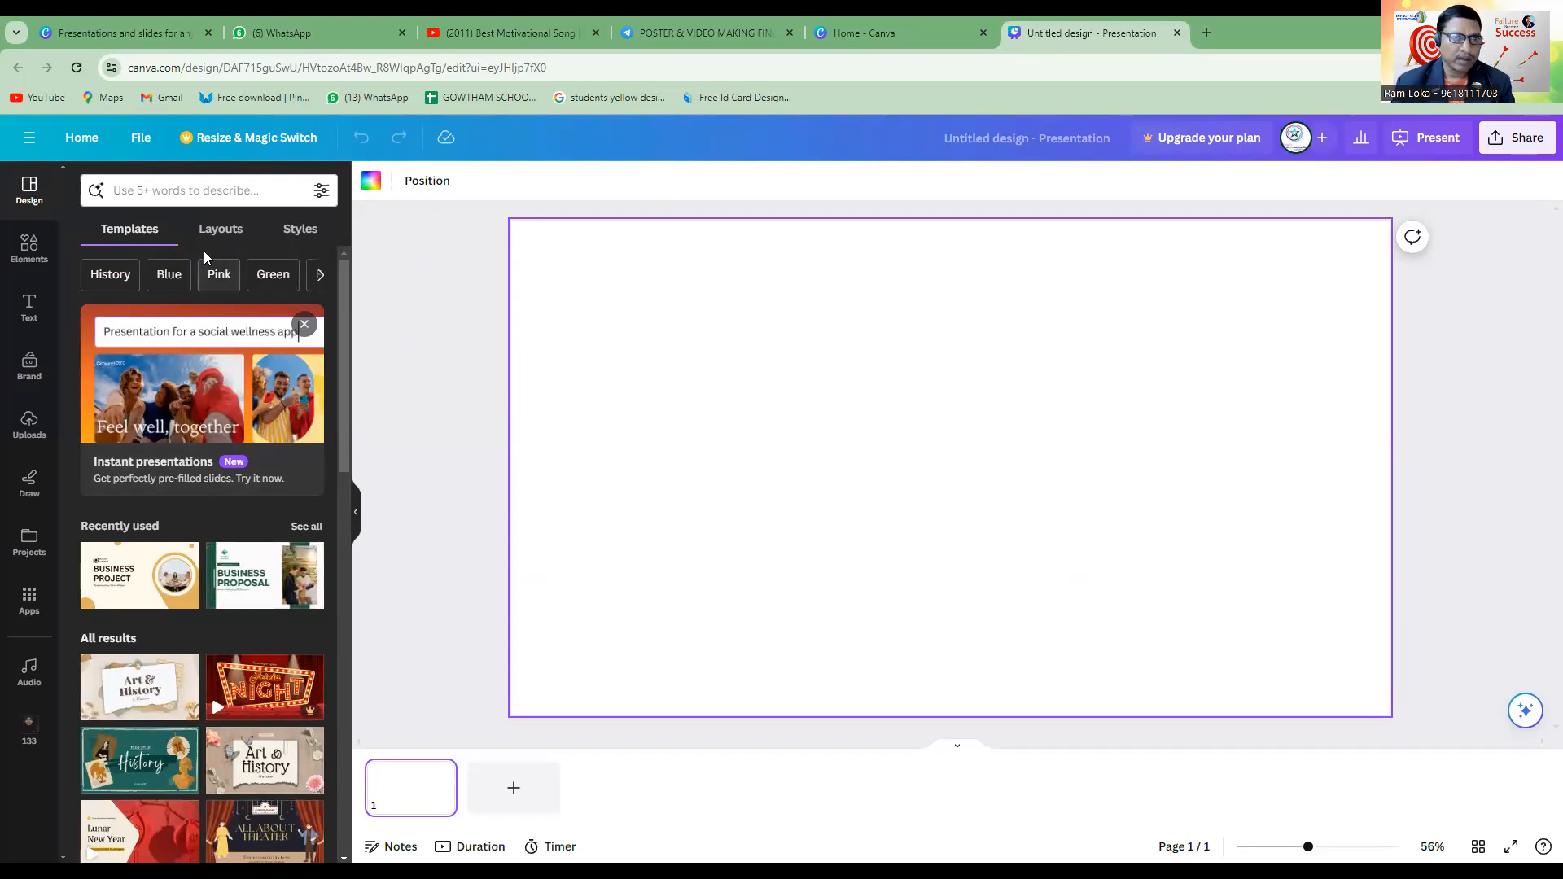
click(216, 235)
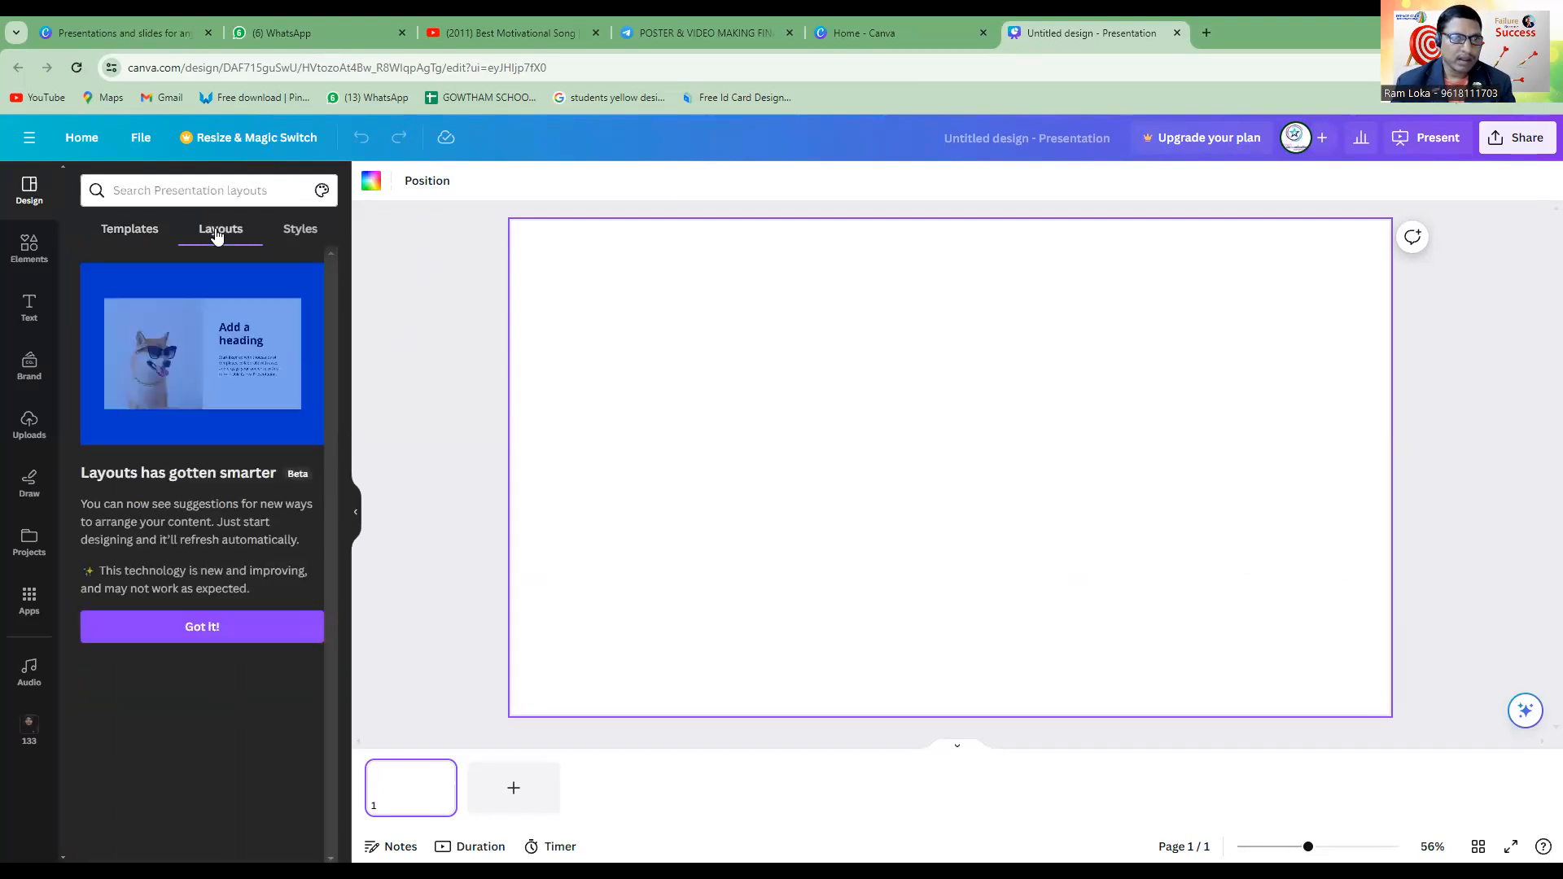
click(280, 236)
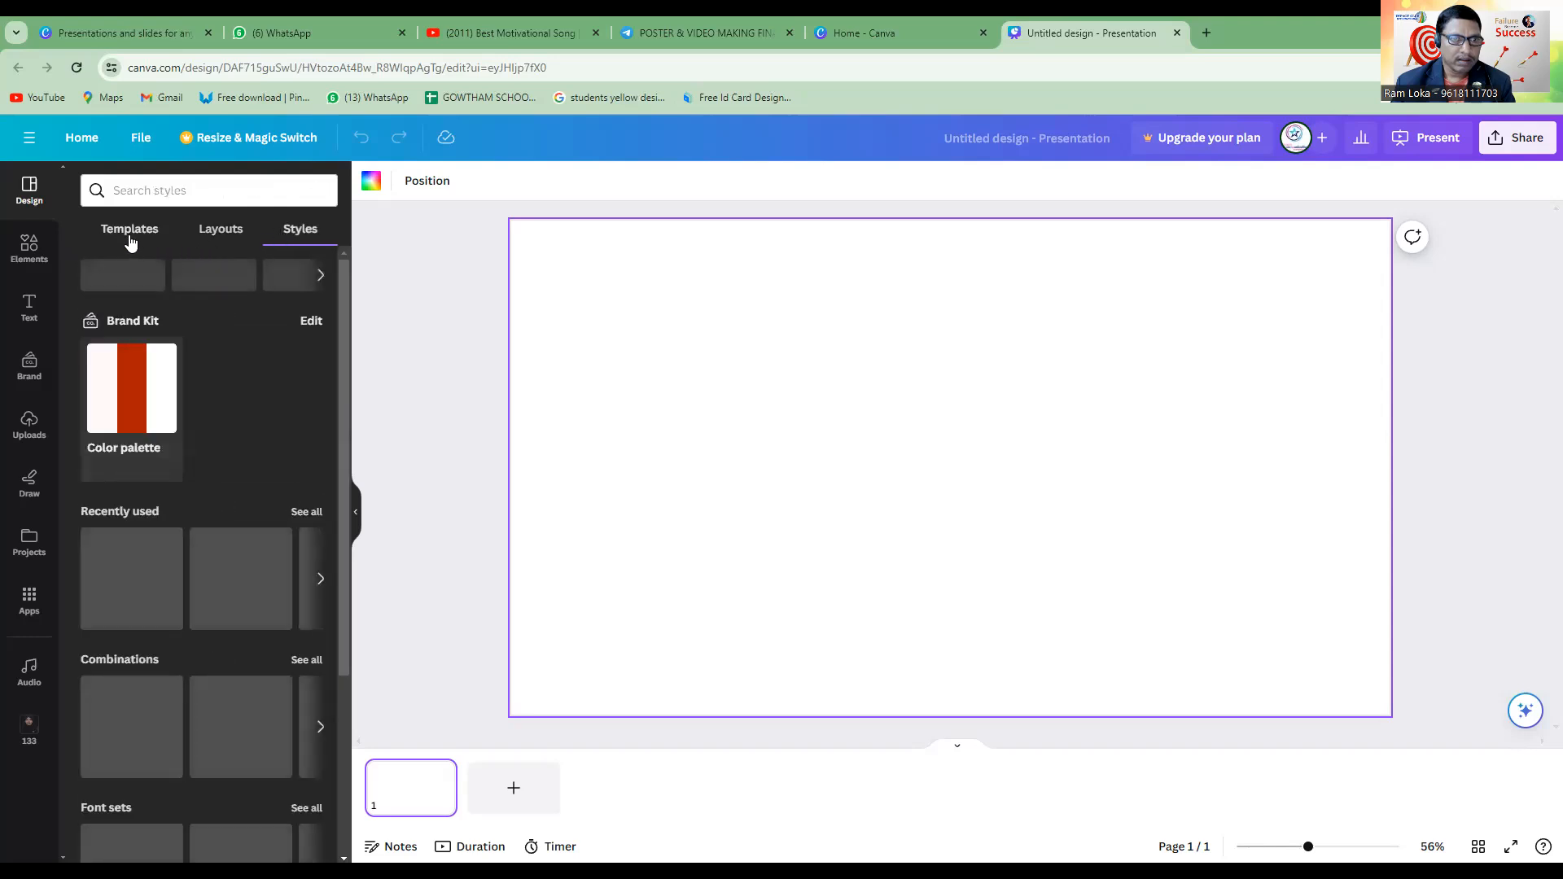
click(131, 240)
scroll(249, 594, down, 4)
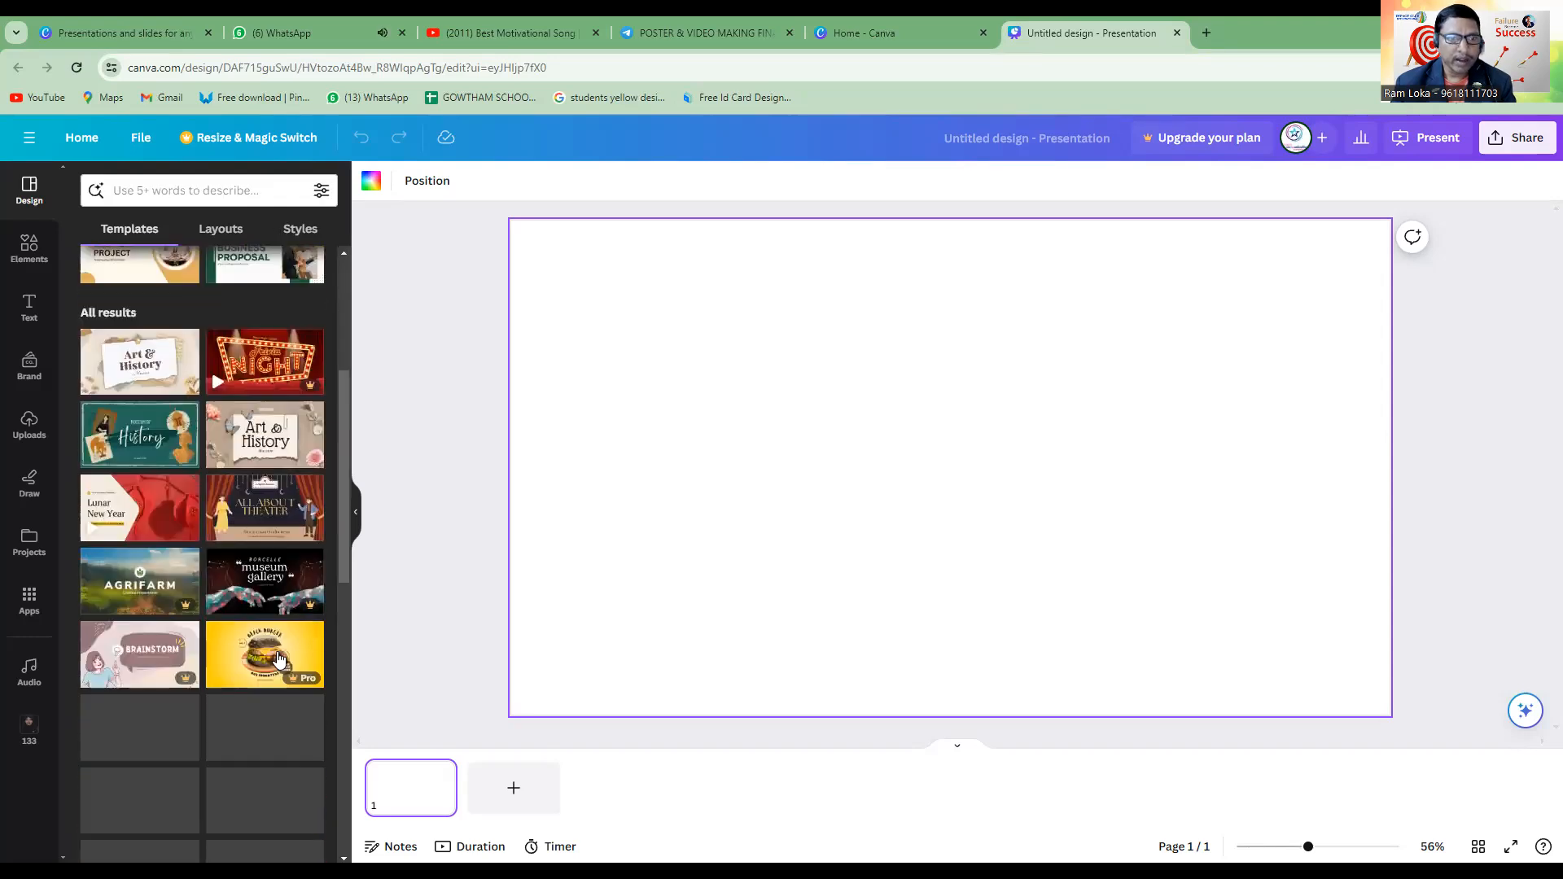
scroll(232, 554, up, 4)
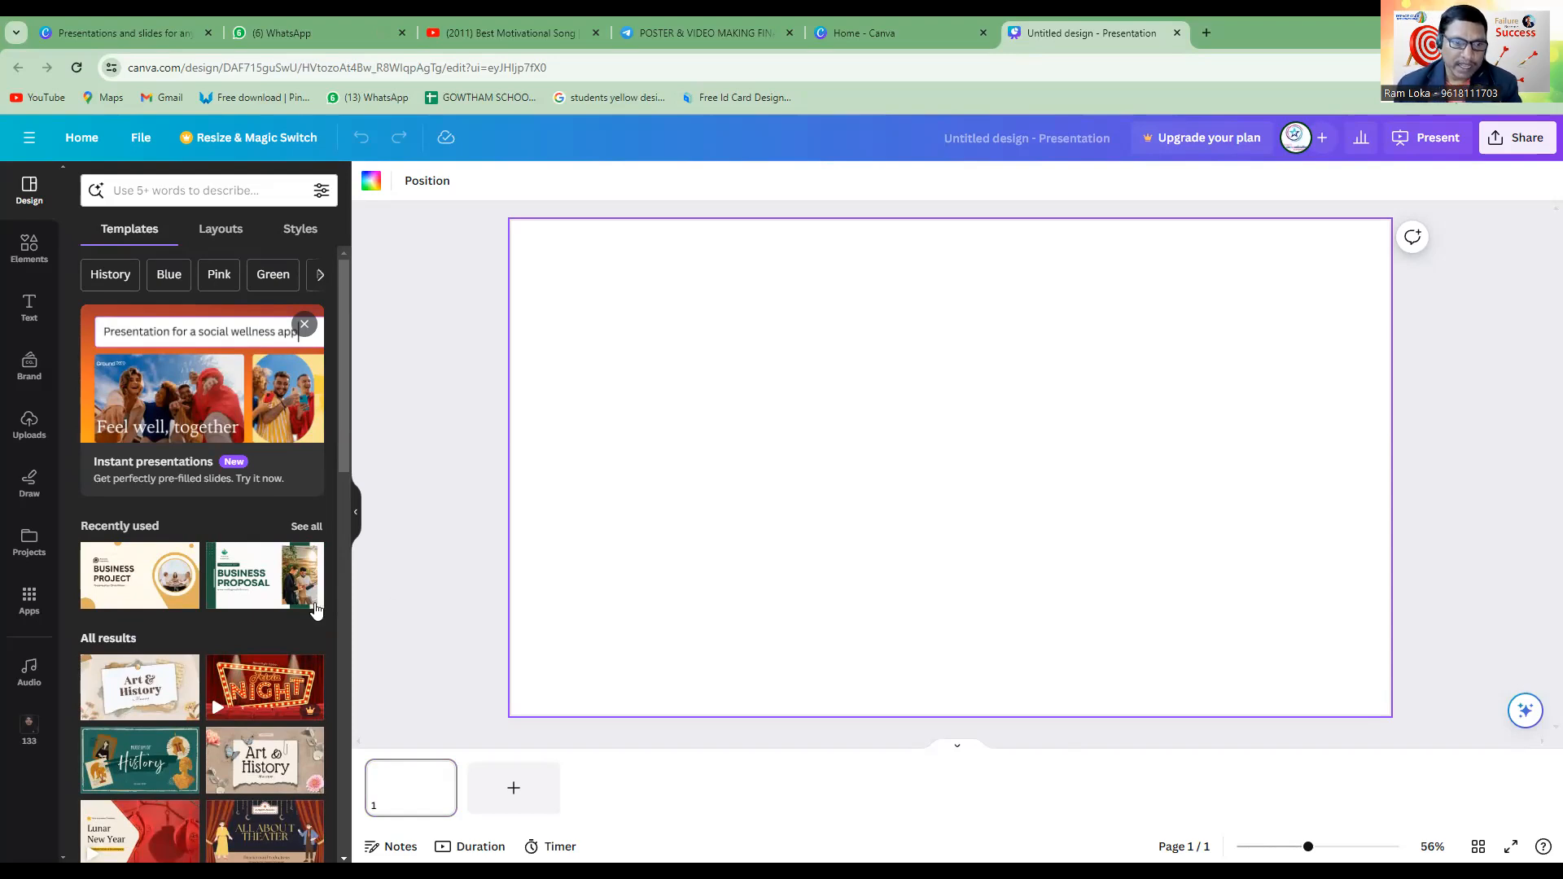
Apply only the "Business Proposal" cover page of the recently used Green minimalist professional Business Proposal Presentation template to the blank page.
click(264, 584)
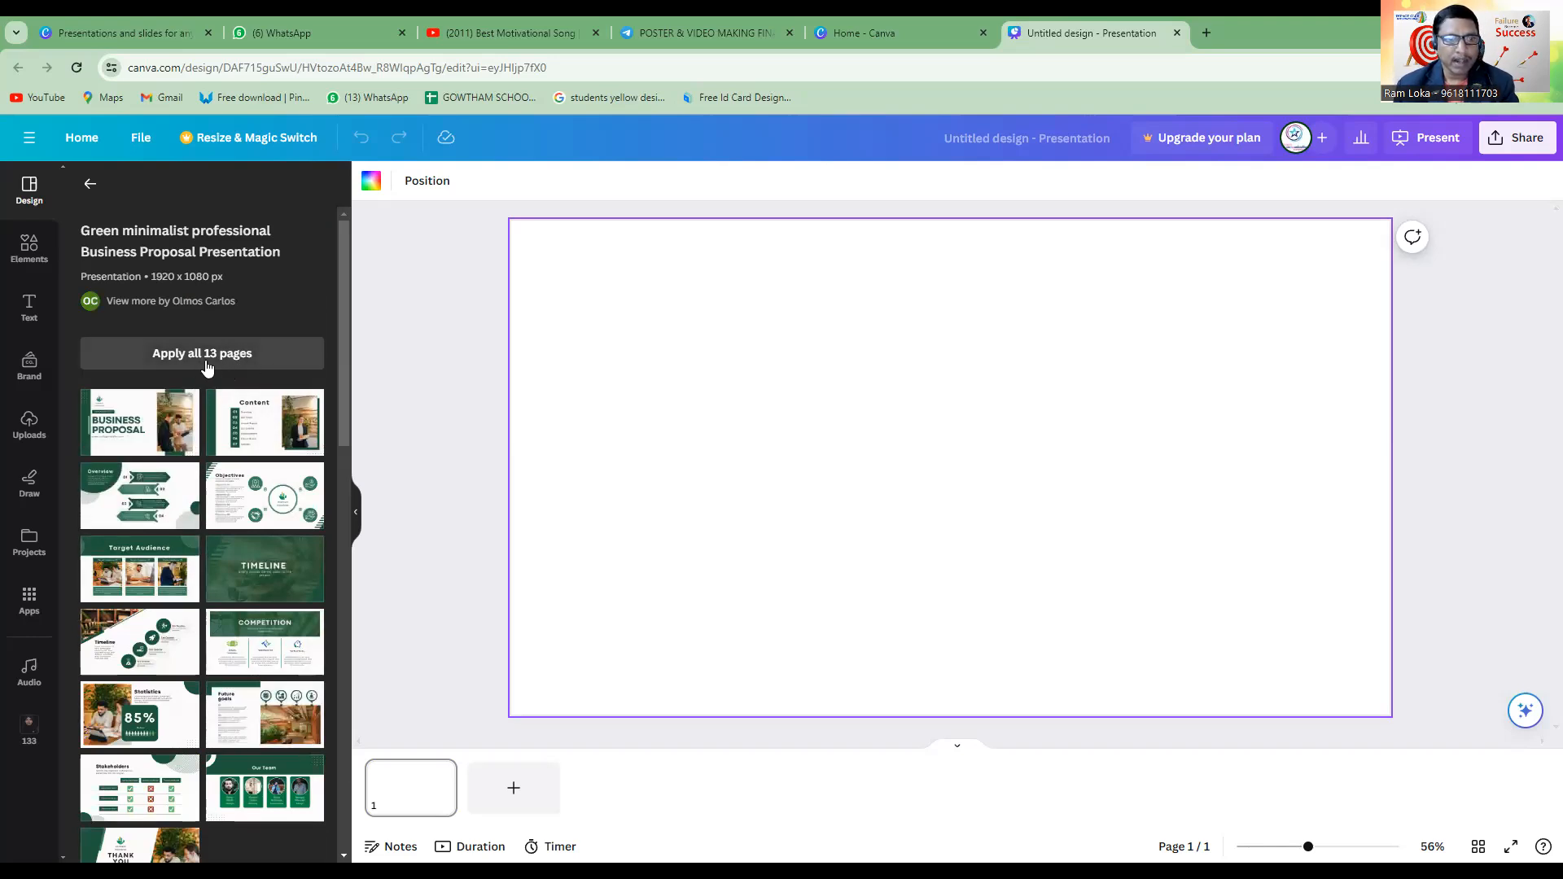
click(125, 438)
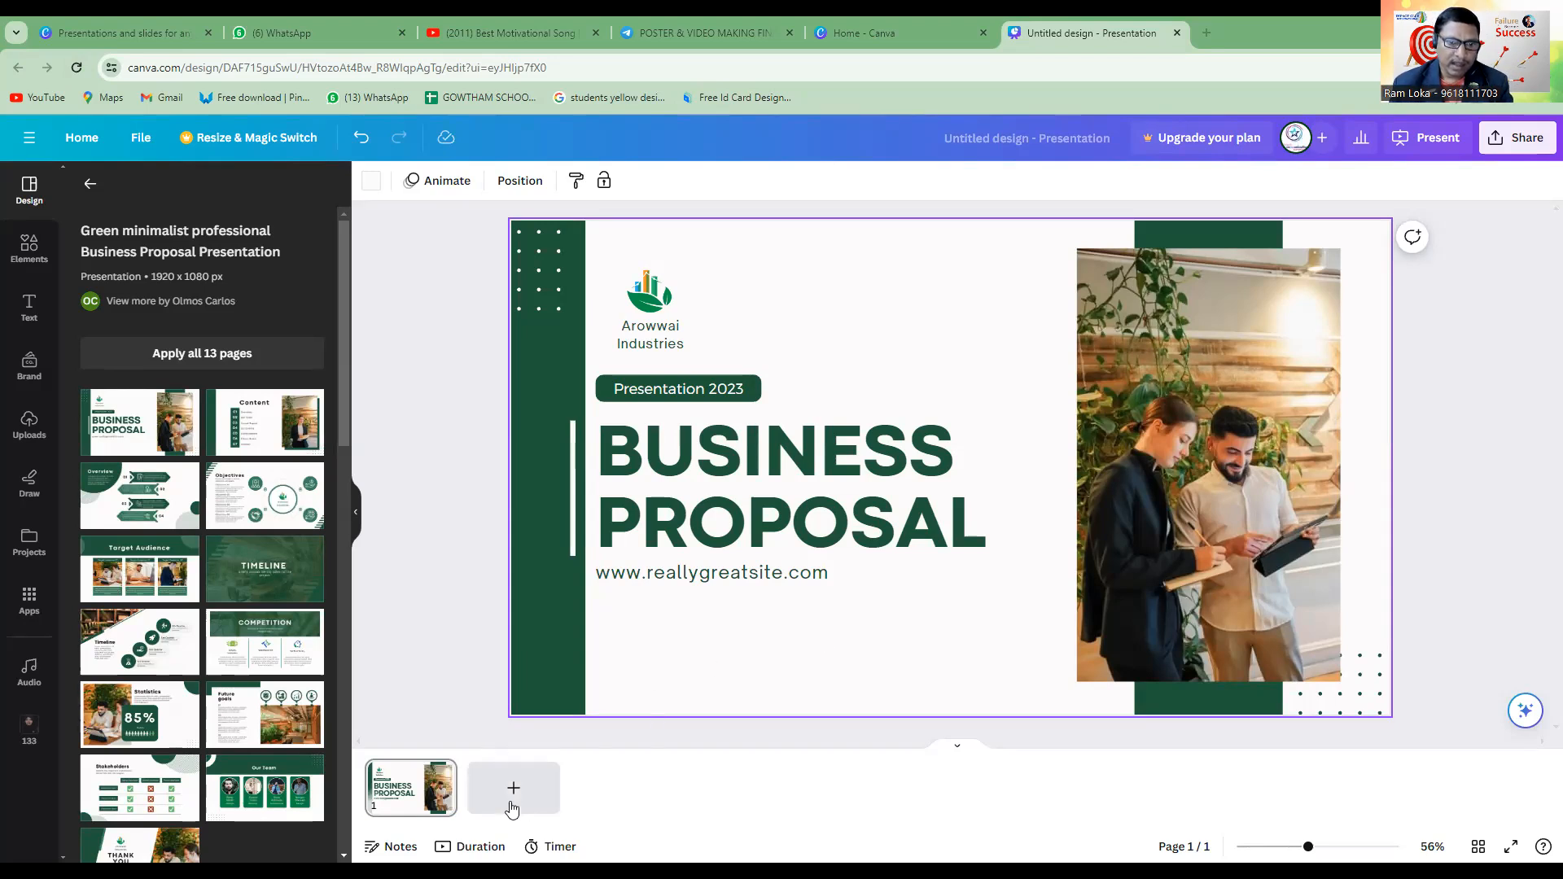
click(794, 483)
click(800, 304)
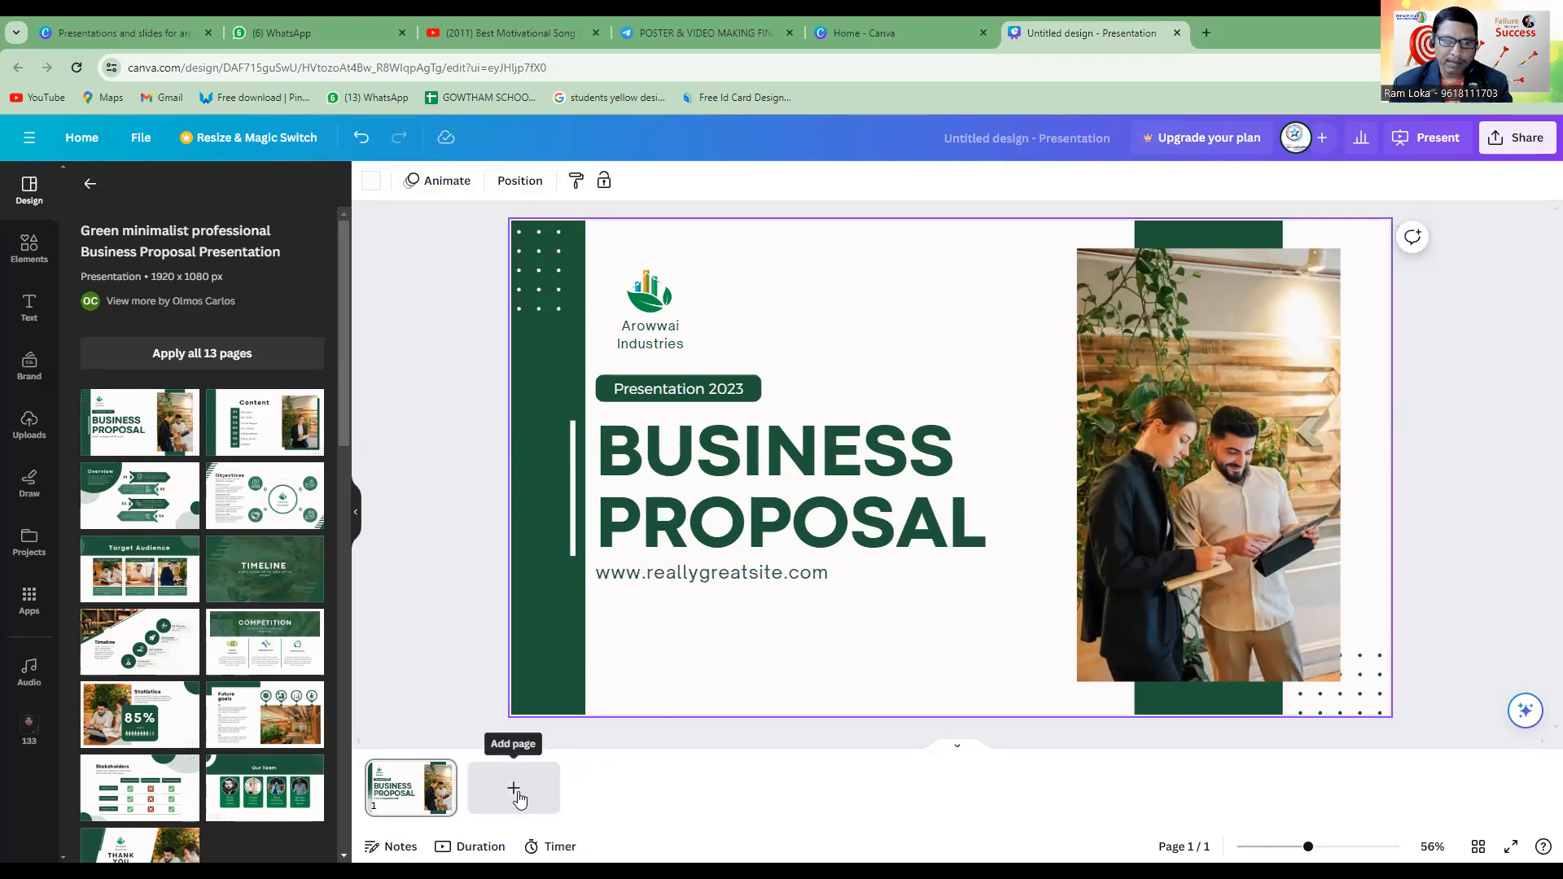
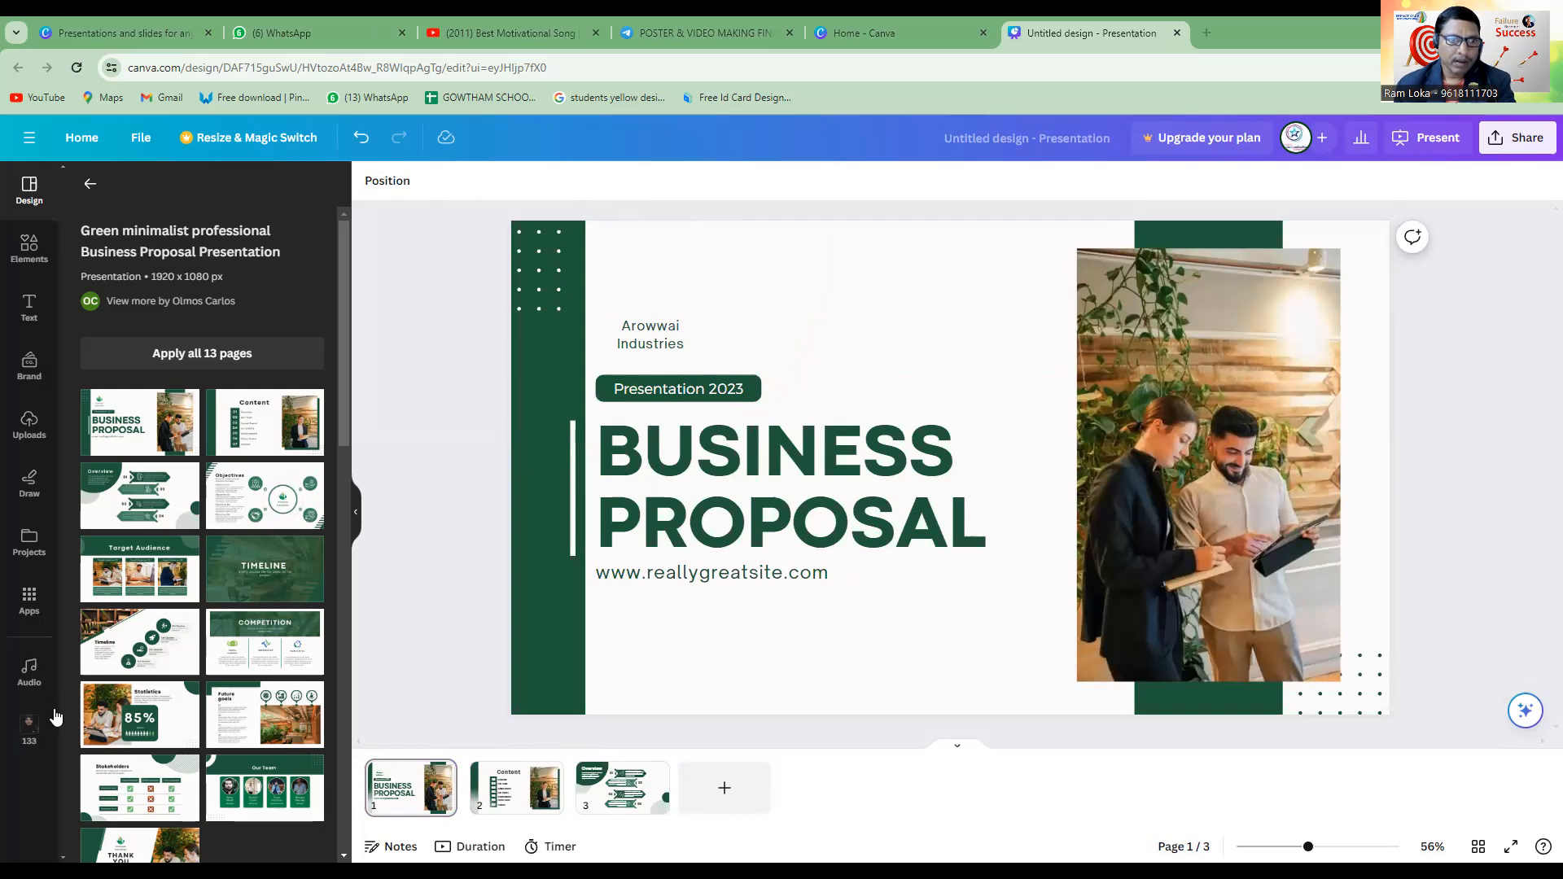
Insert the uploaded round LIC logo on the cover page, shrink it and place it directly above the "Arowwai Industries" text.
click(29, 423)
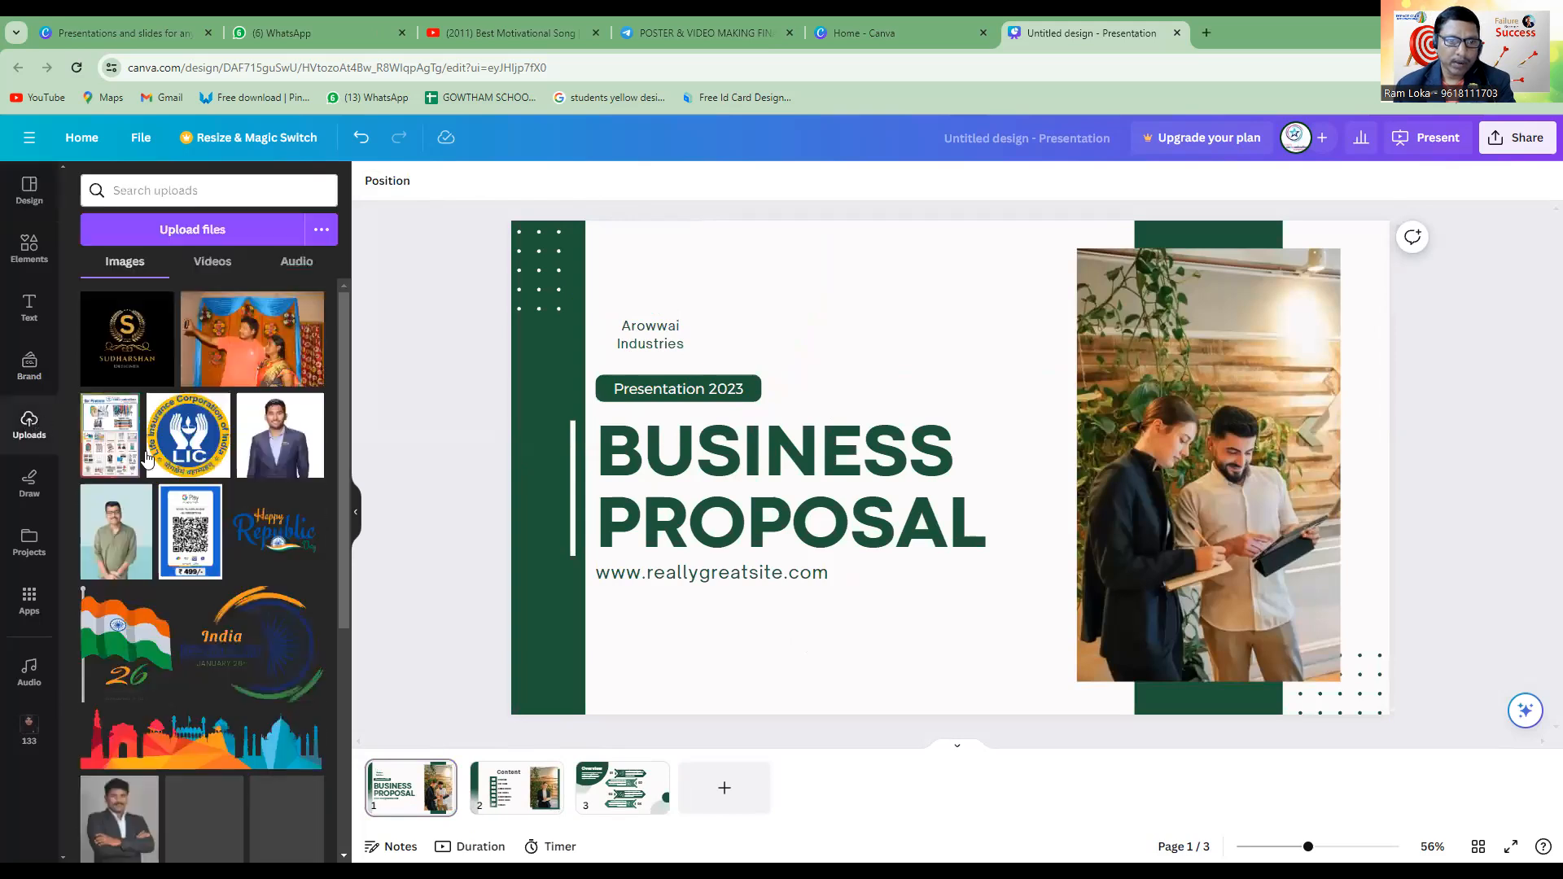
scroll(253, 494, down, 10)
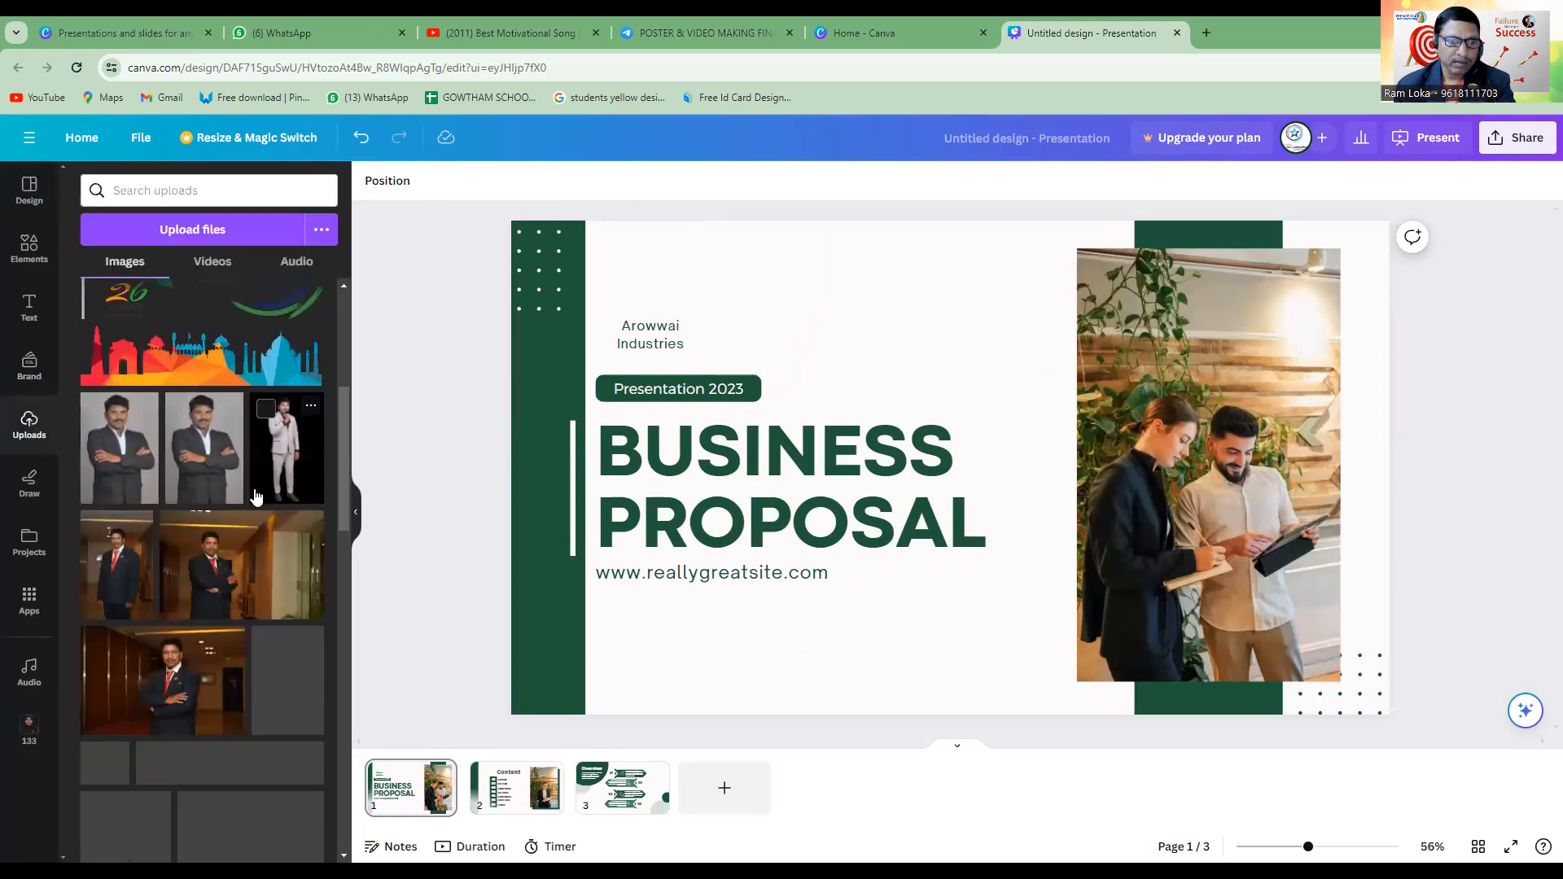
scroll(244, 488, up, 5)
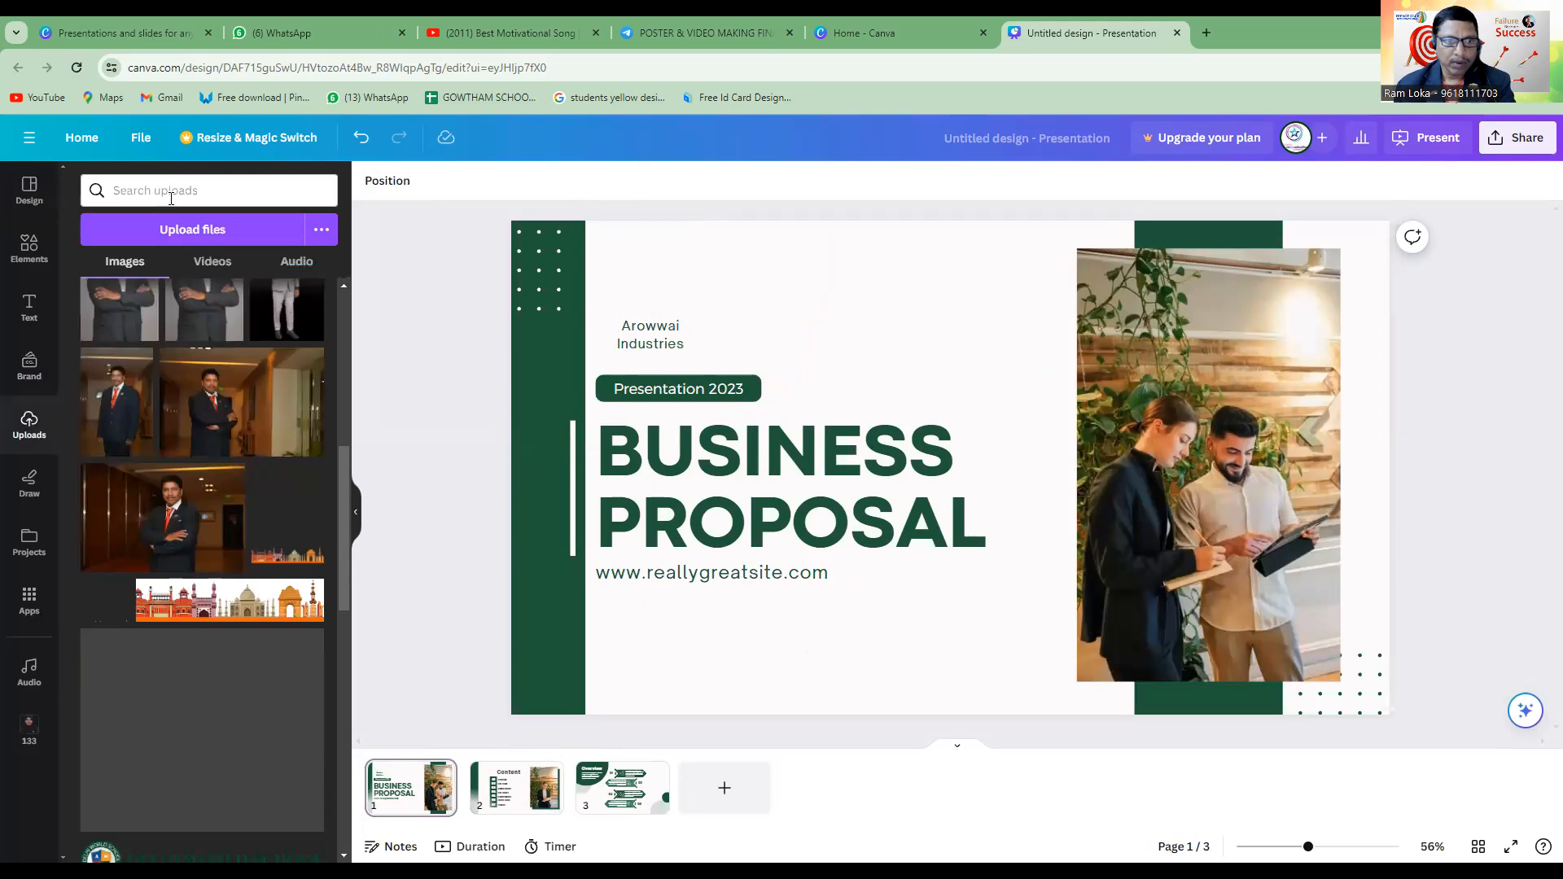
scroll(210, 351, up, 3)
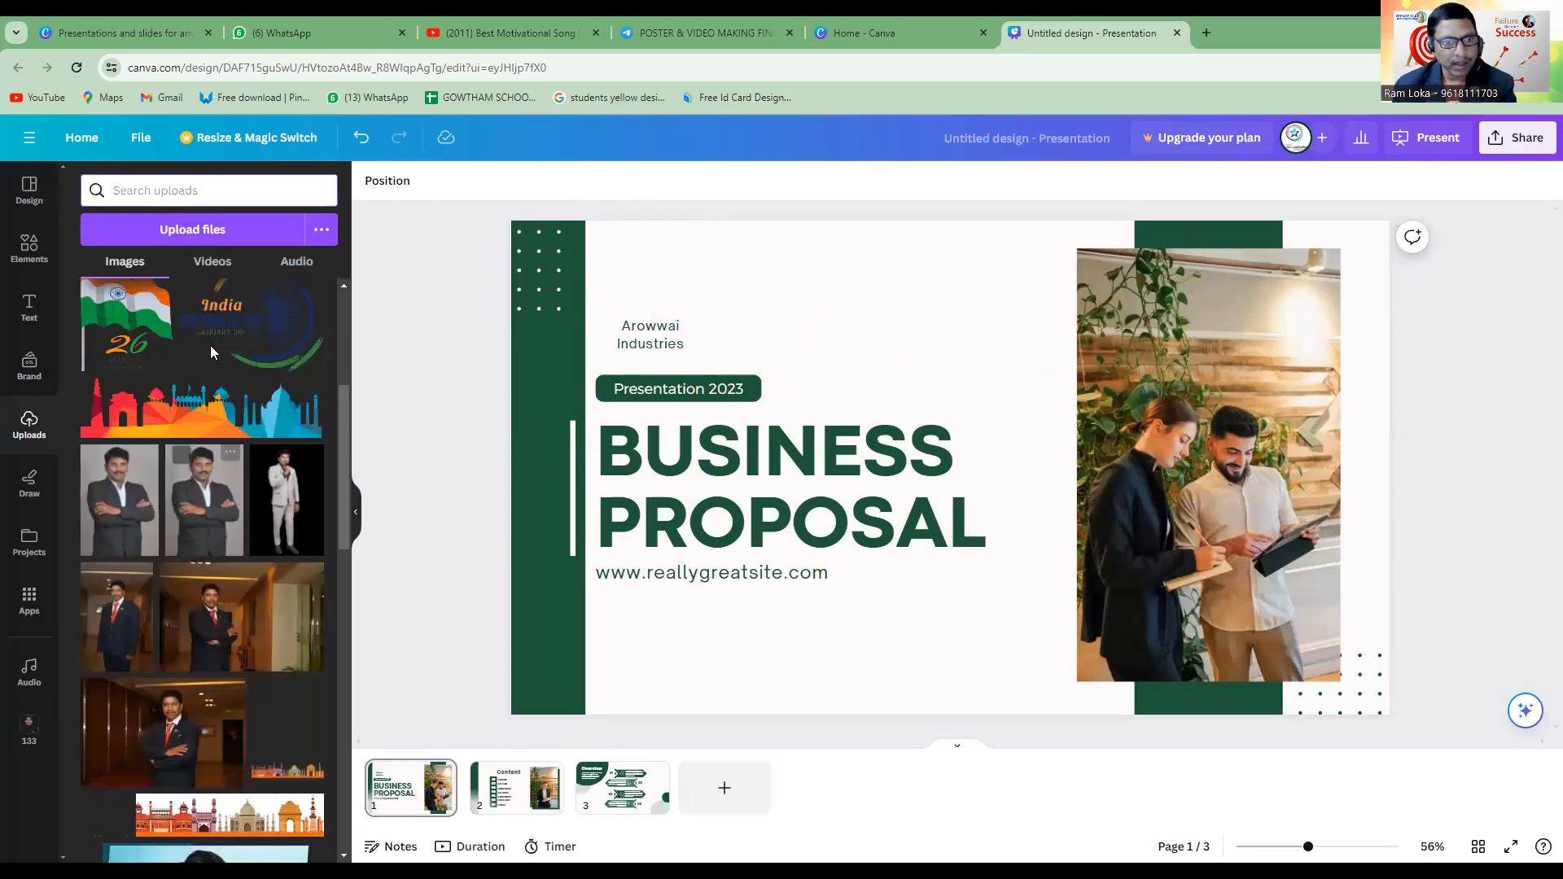
scroll(210, 345, up, 4)
click(188, 435)
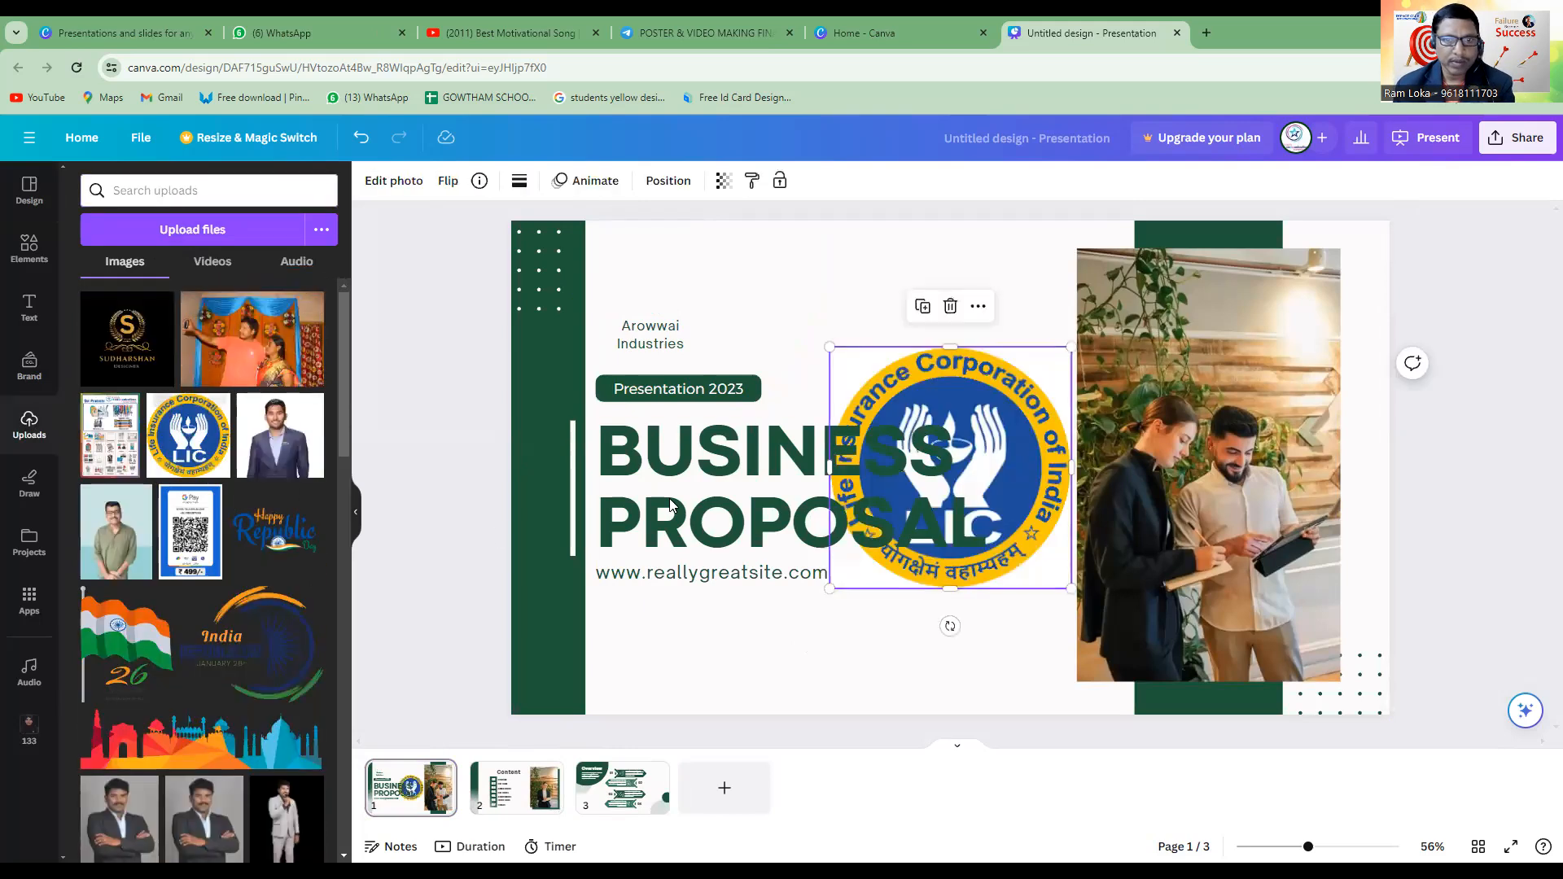
drag(1071, 346, 661, 286)
click(840, 362)
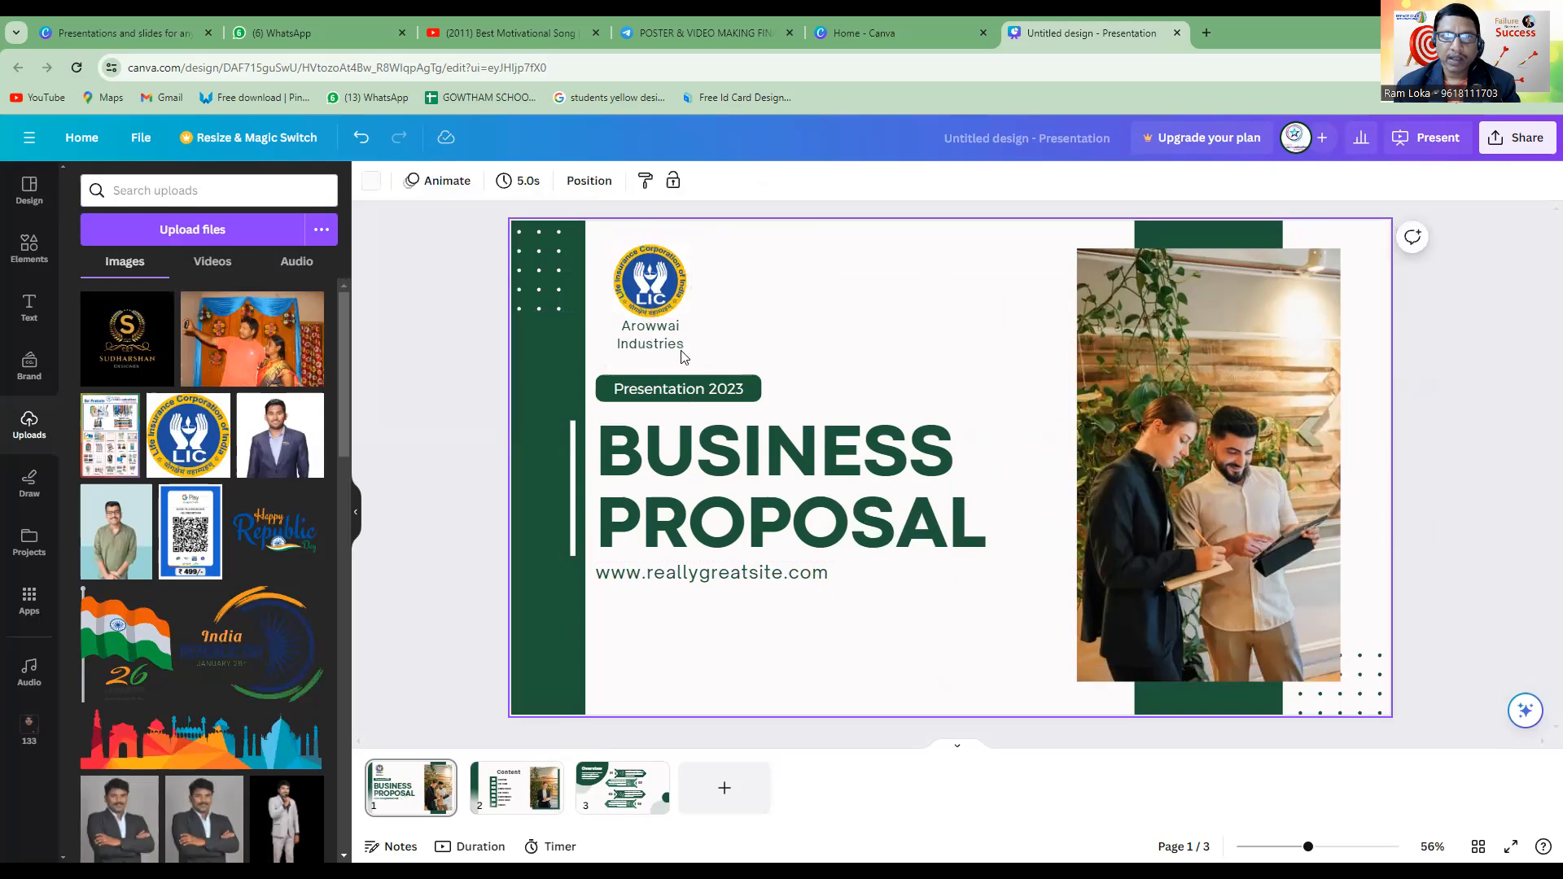
Replace the company name "Arowwai Industries" under the logo with "LIC OF INDIA".
click(656, 345)
double_click(656, 341)
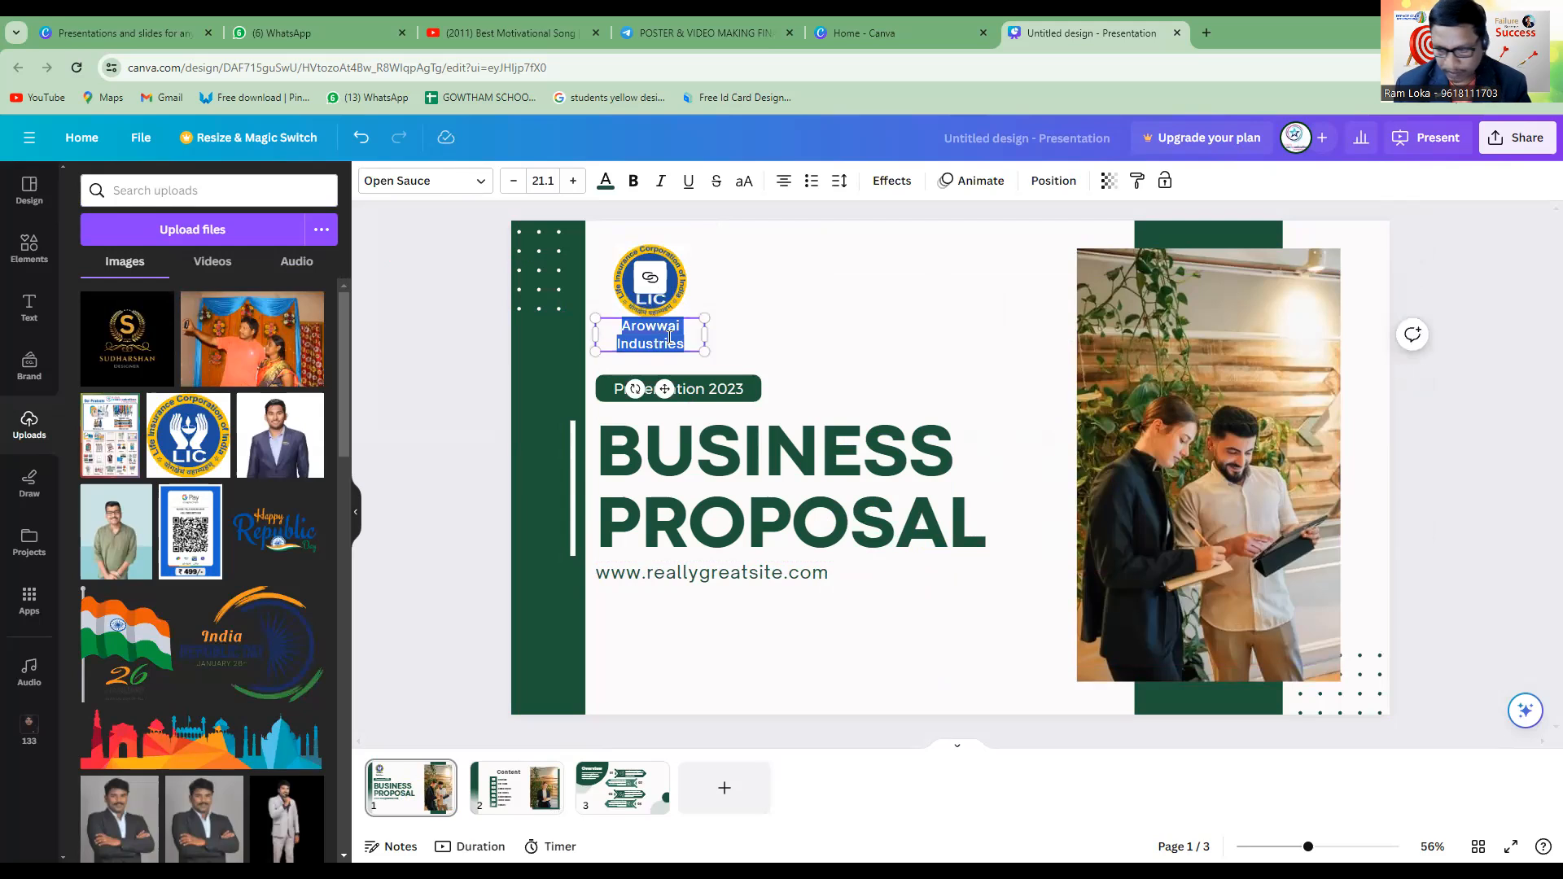
text(LIC OF INDIA)
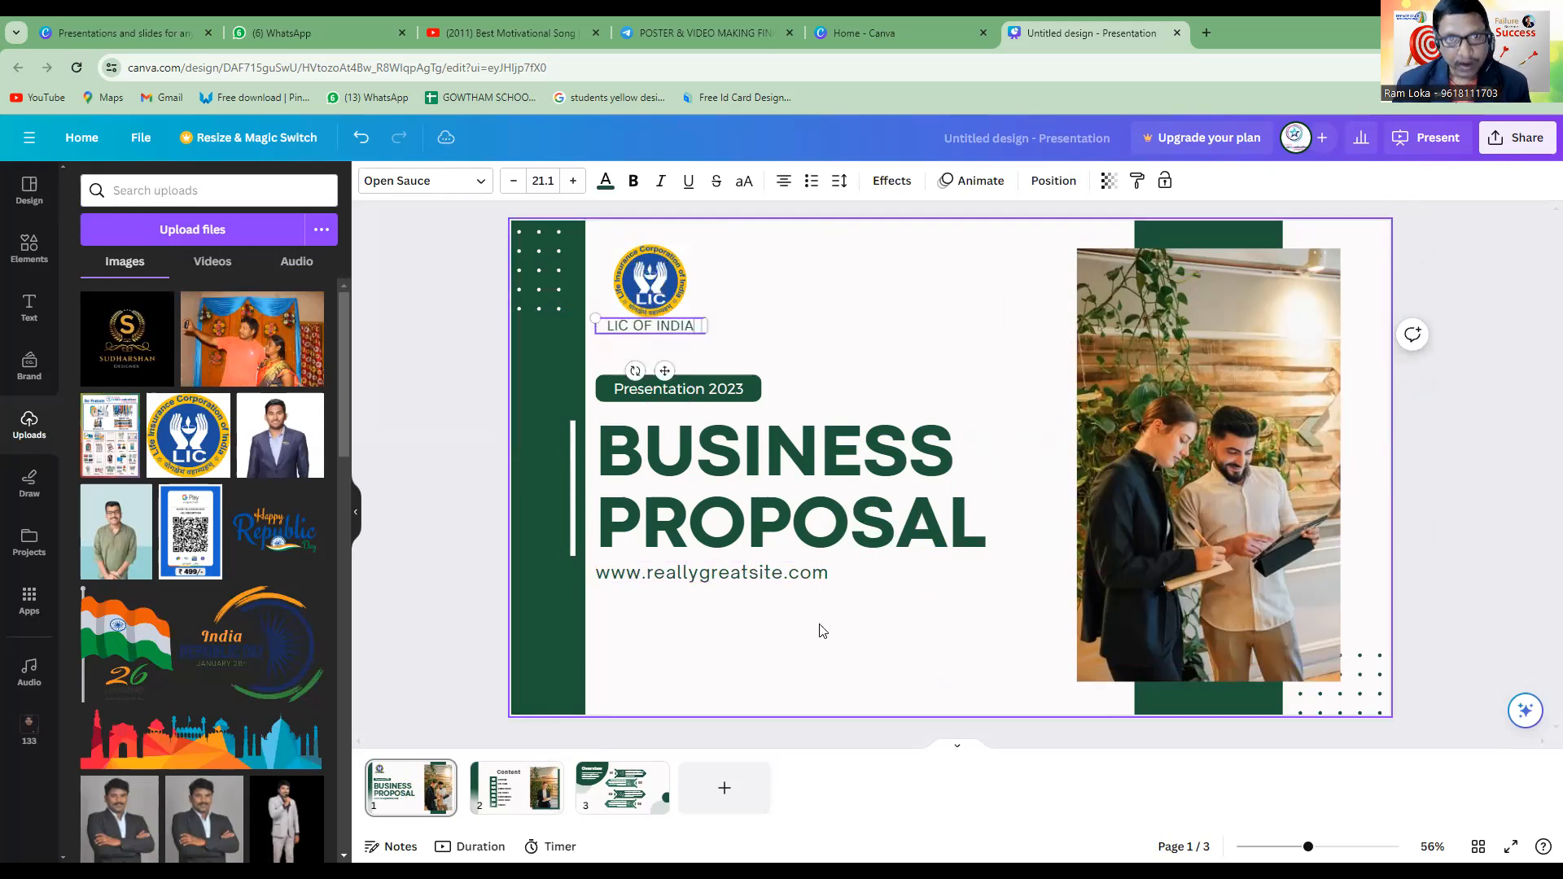
click(872, 290)
Move the "LIC OF INDIA" text slightly down to leave a small gap below the logo.
click(679, 334)
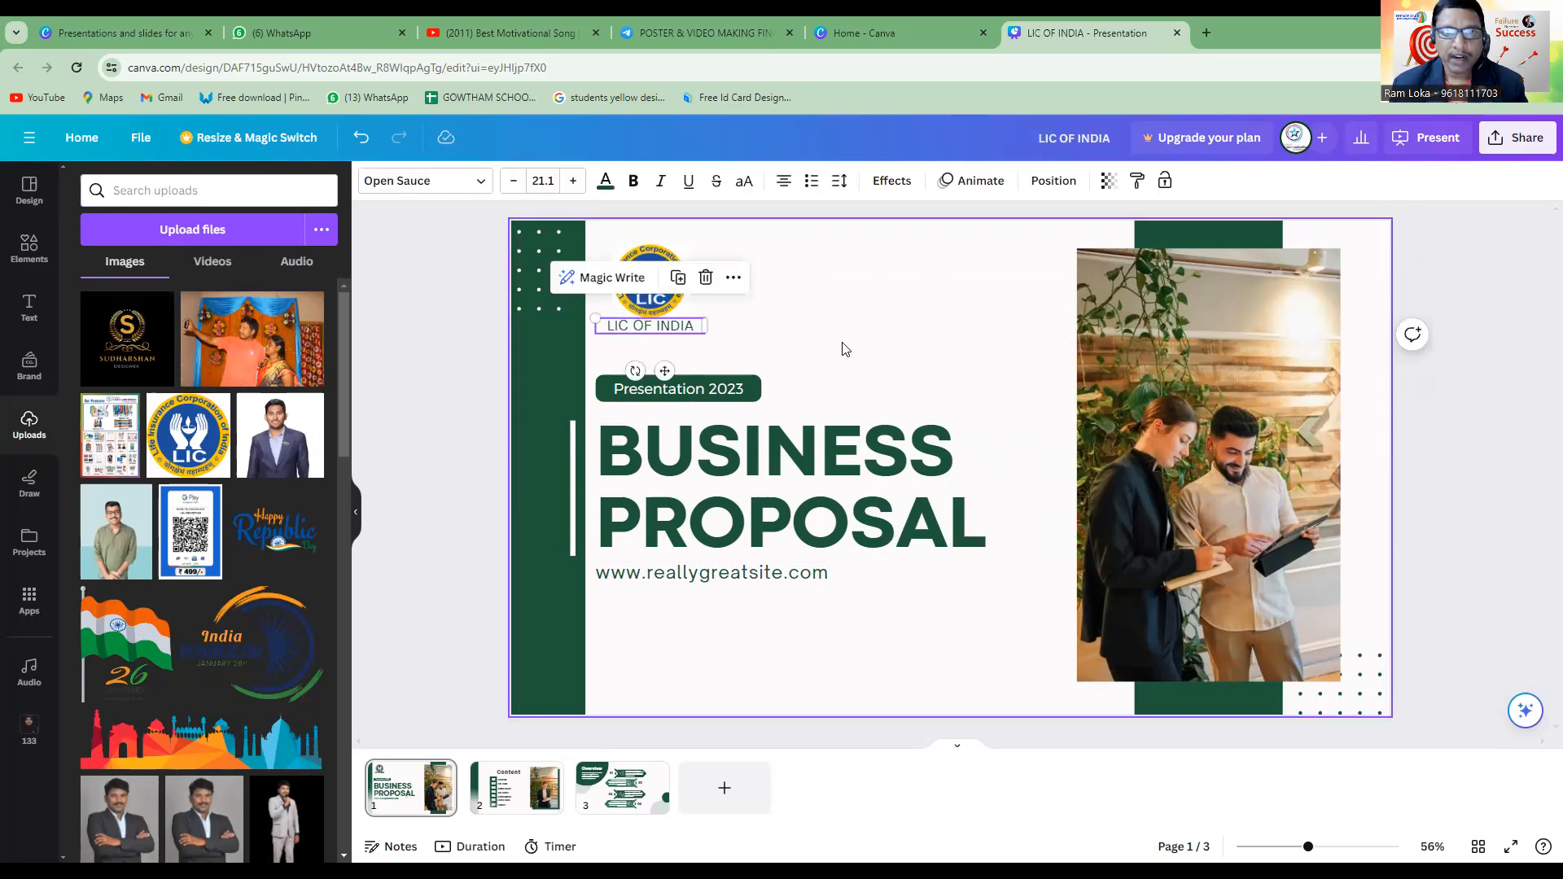
click(863, 334)
click(680, 332)
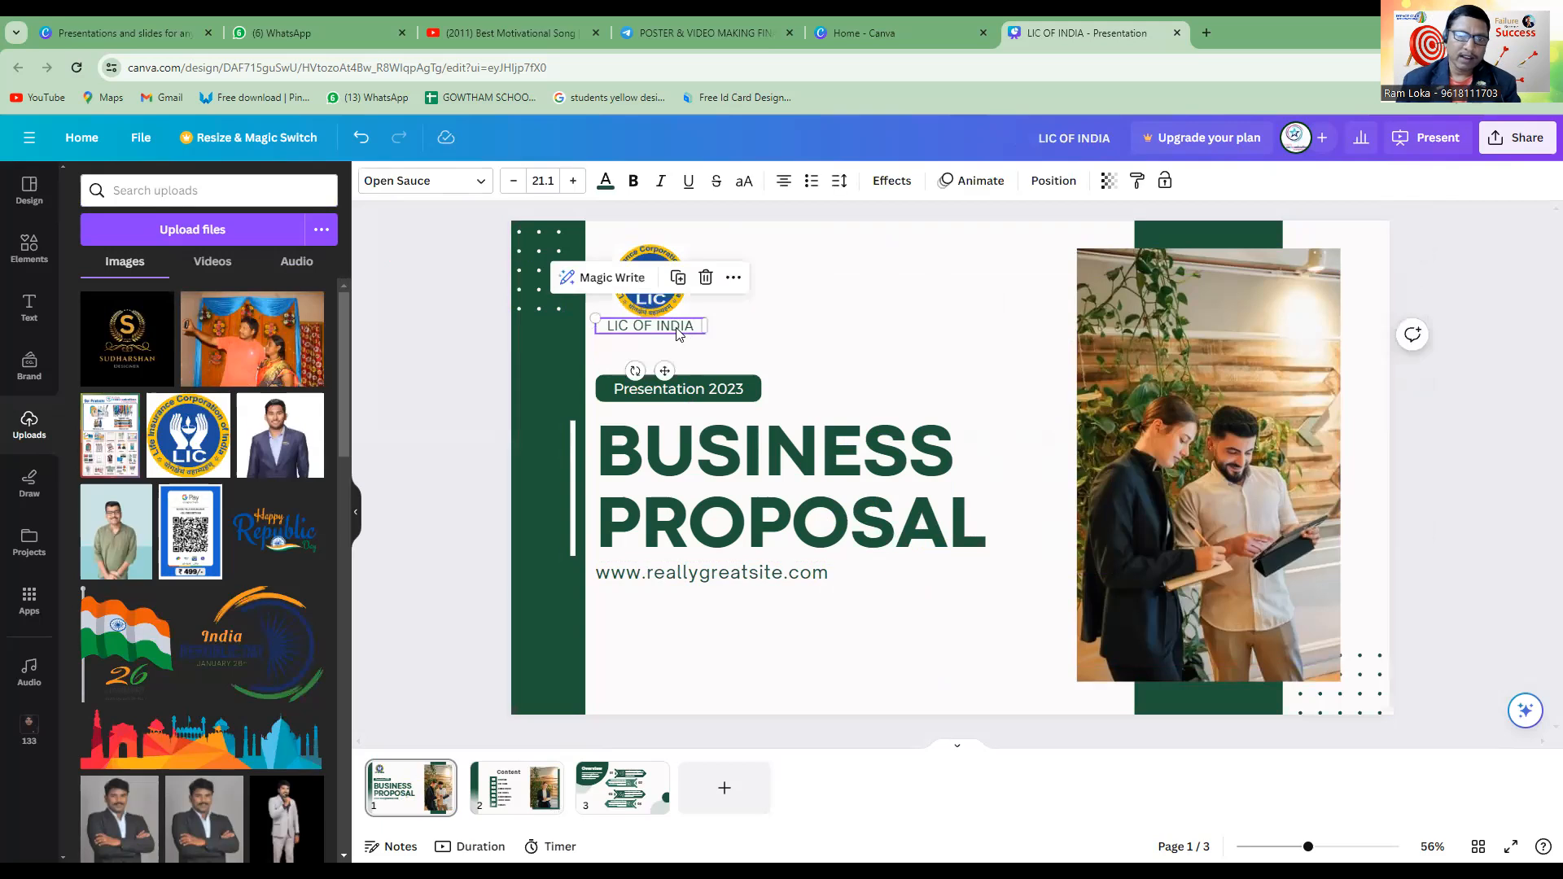
drag(679, 330, 678, 330)
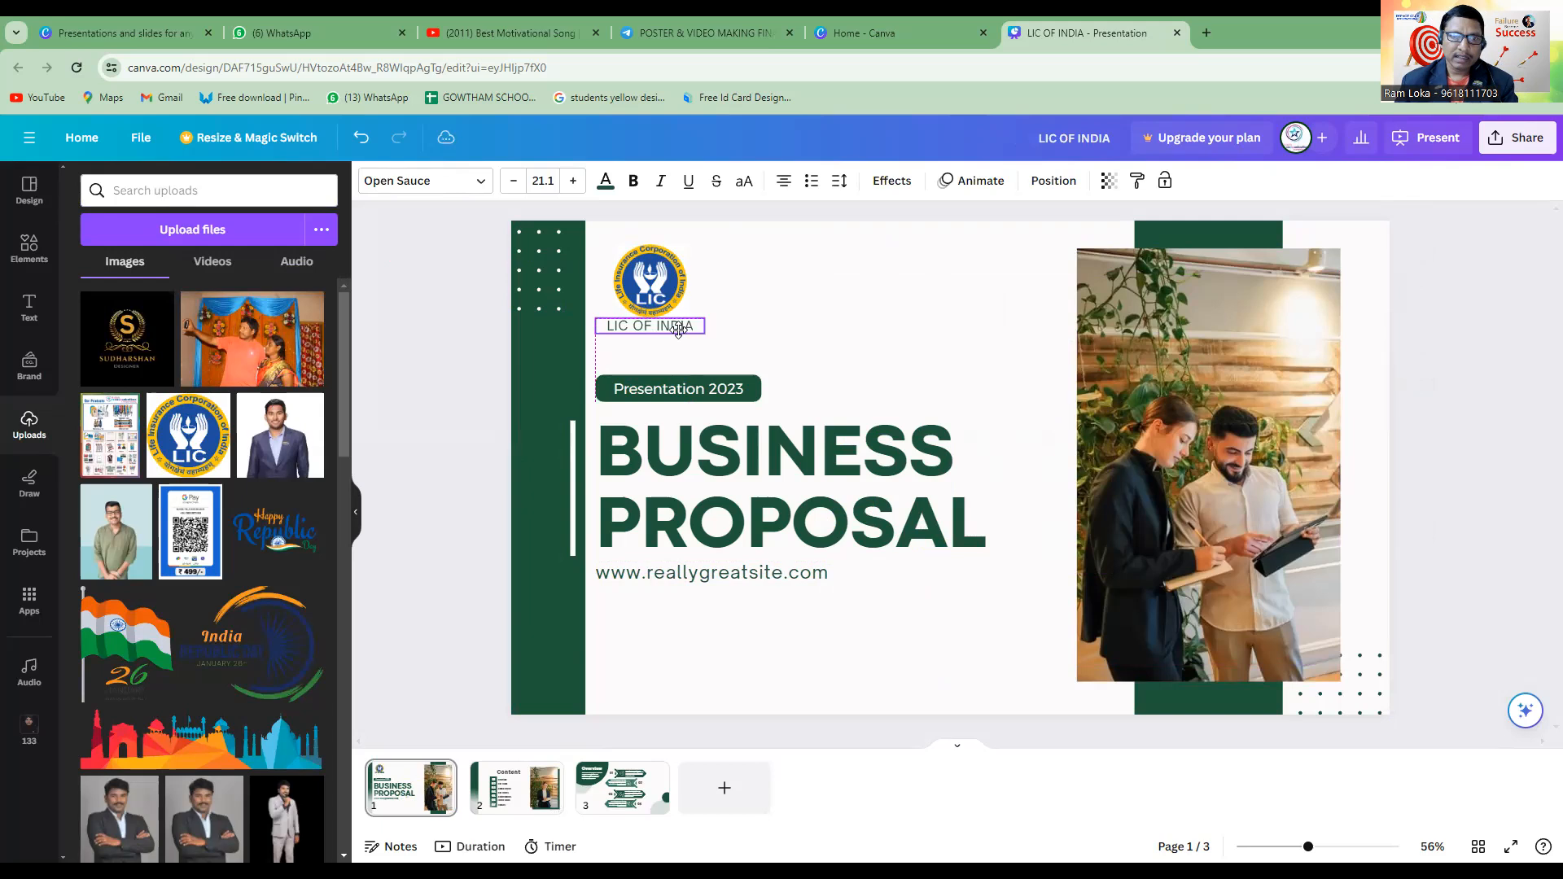
click(797, 333)
click(664, 327)
drag(664, 326, 665, 334)
click(778, 319)
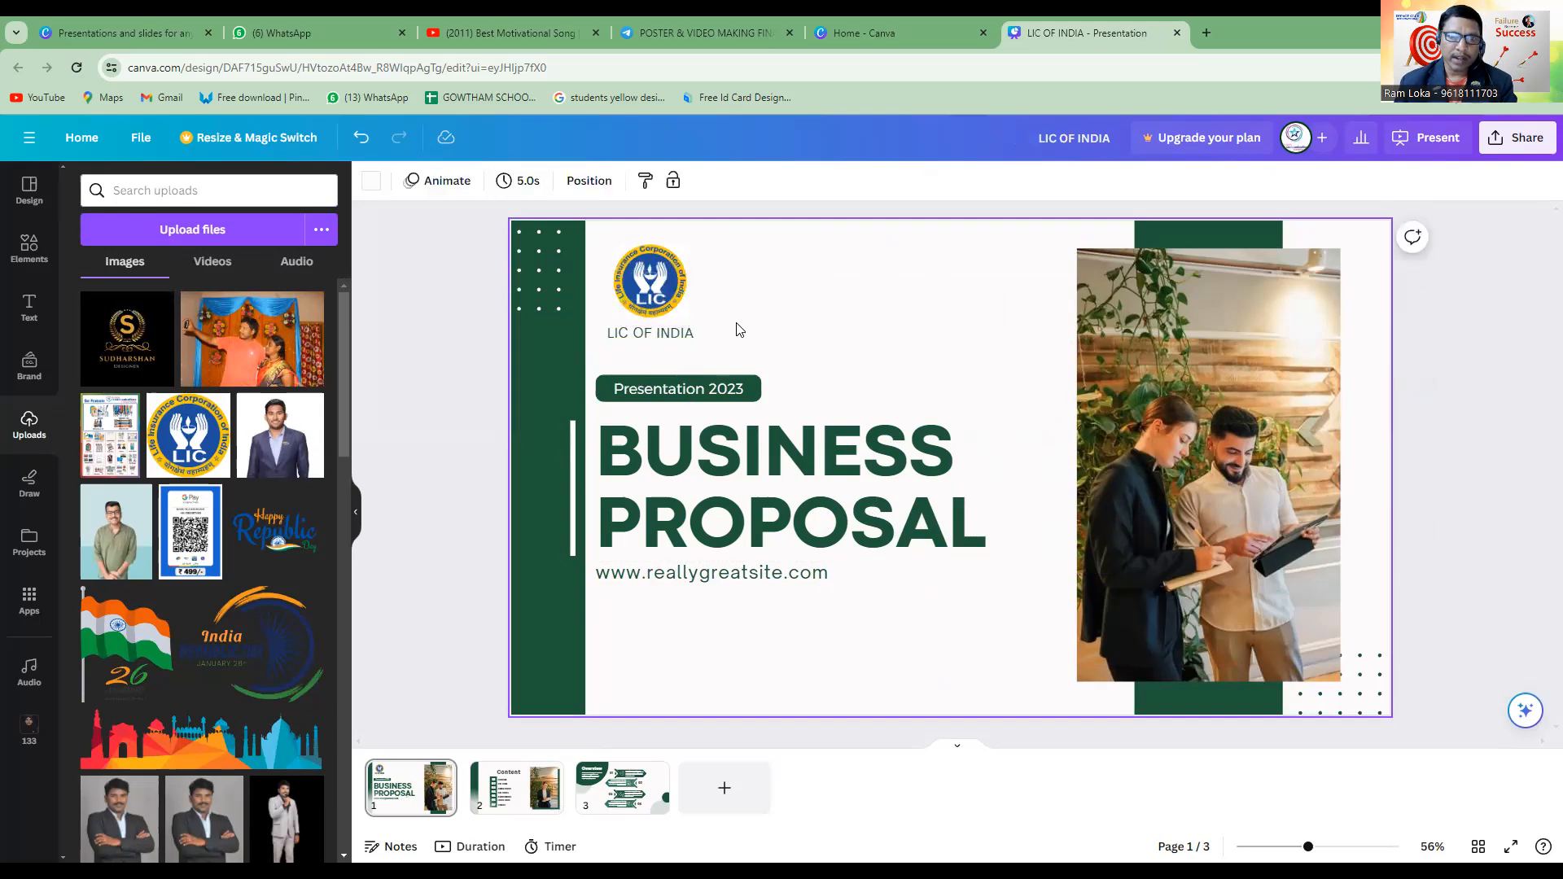
Make the "LIC OF INDIA" text under the logo bold.
click(686, 332)
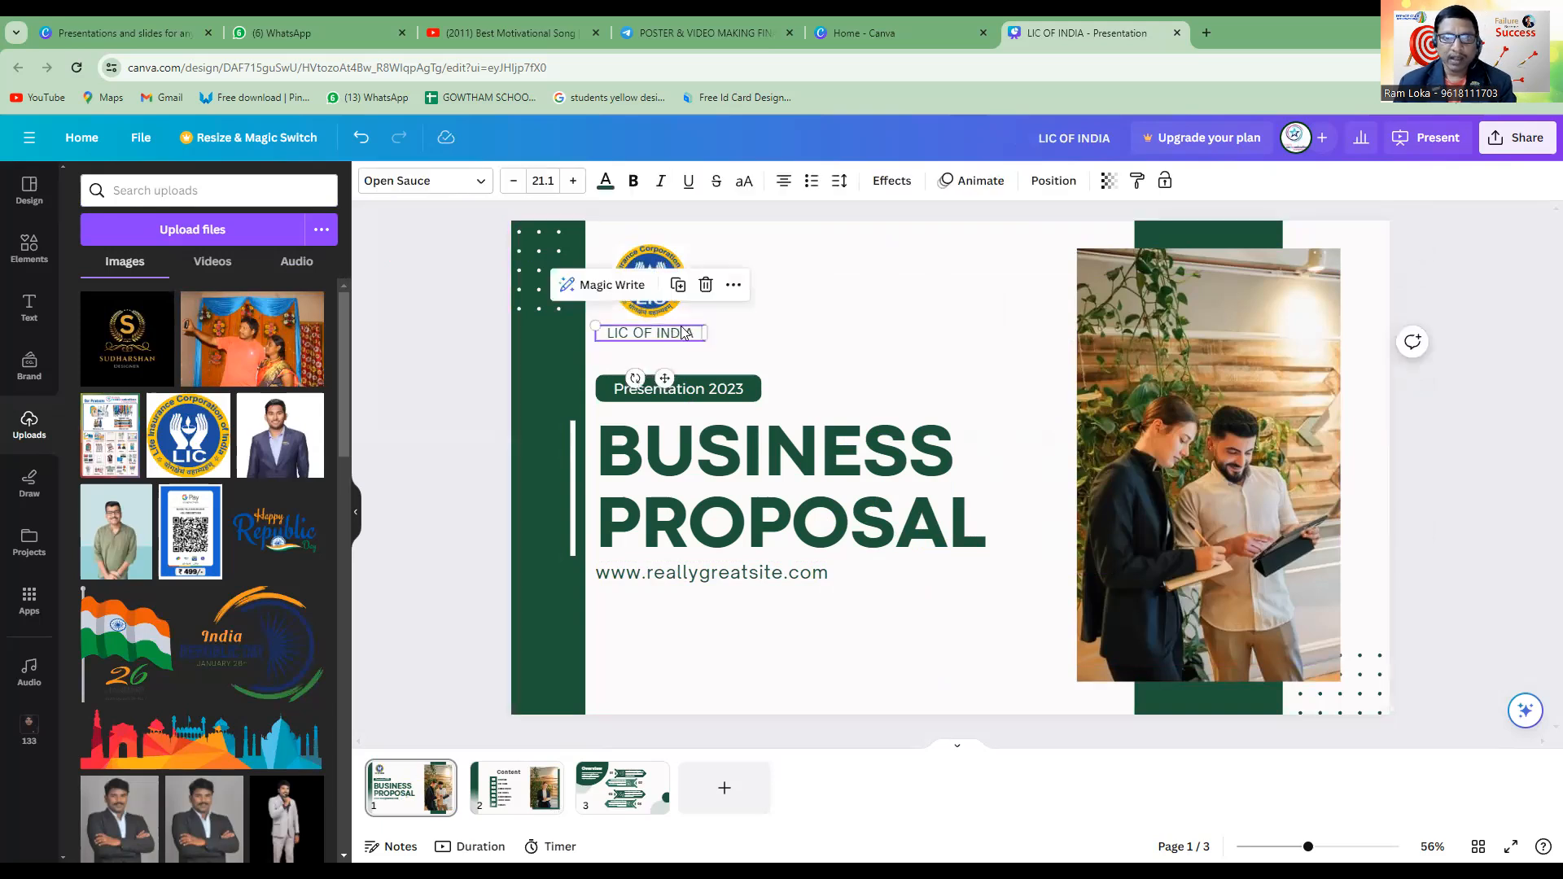
click(633, 181)
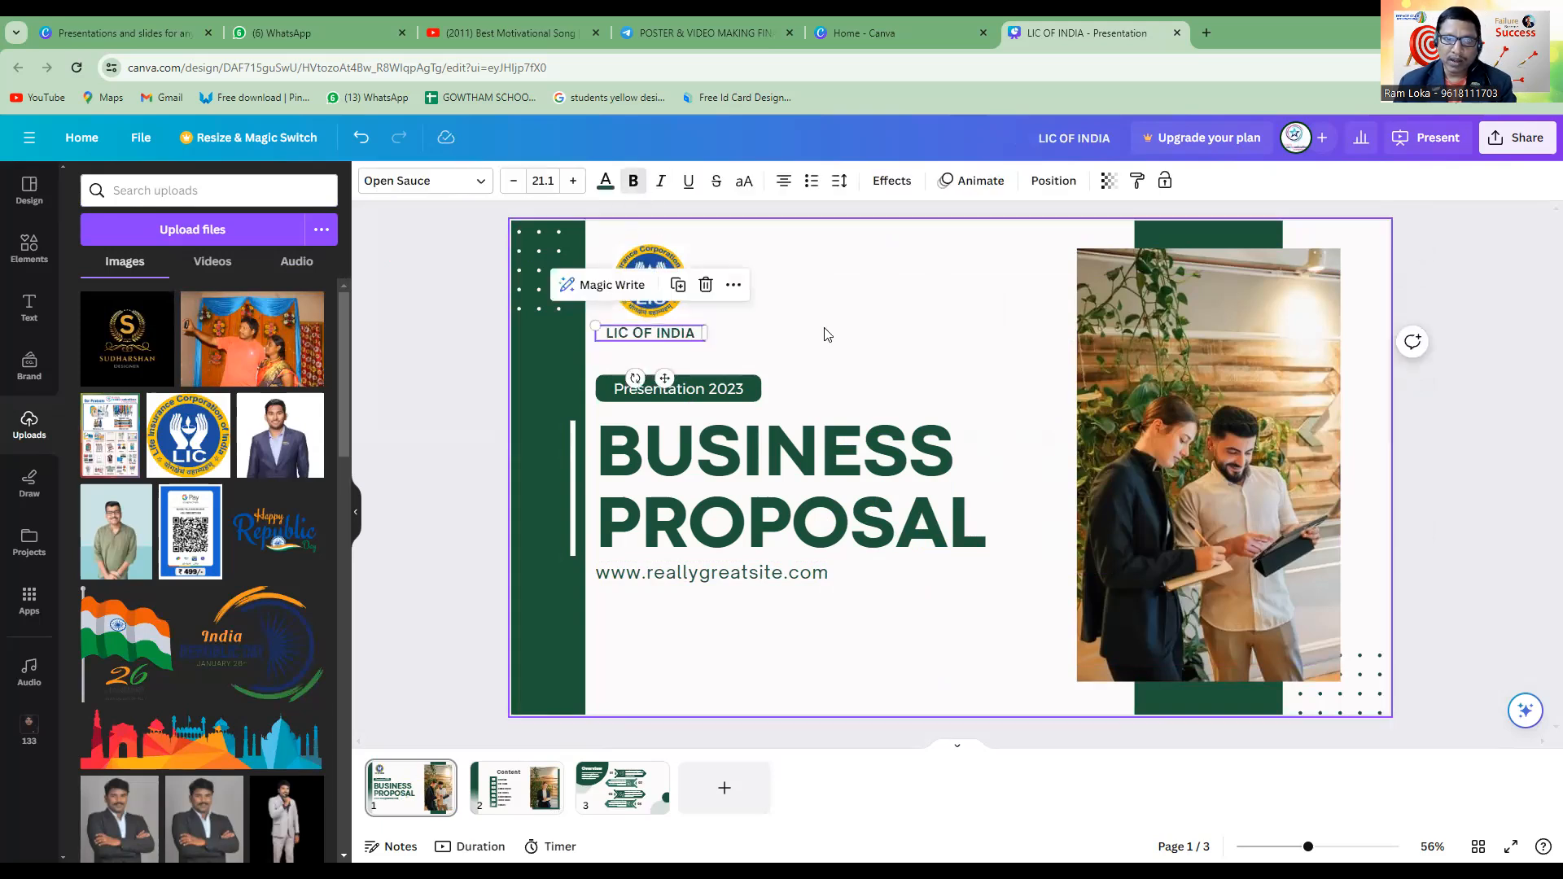
click(870, 339)
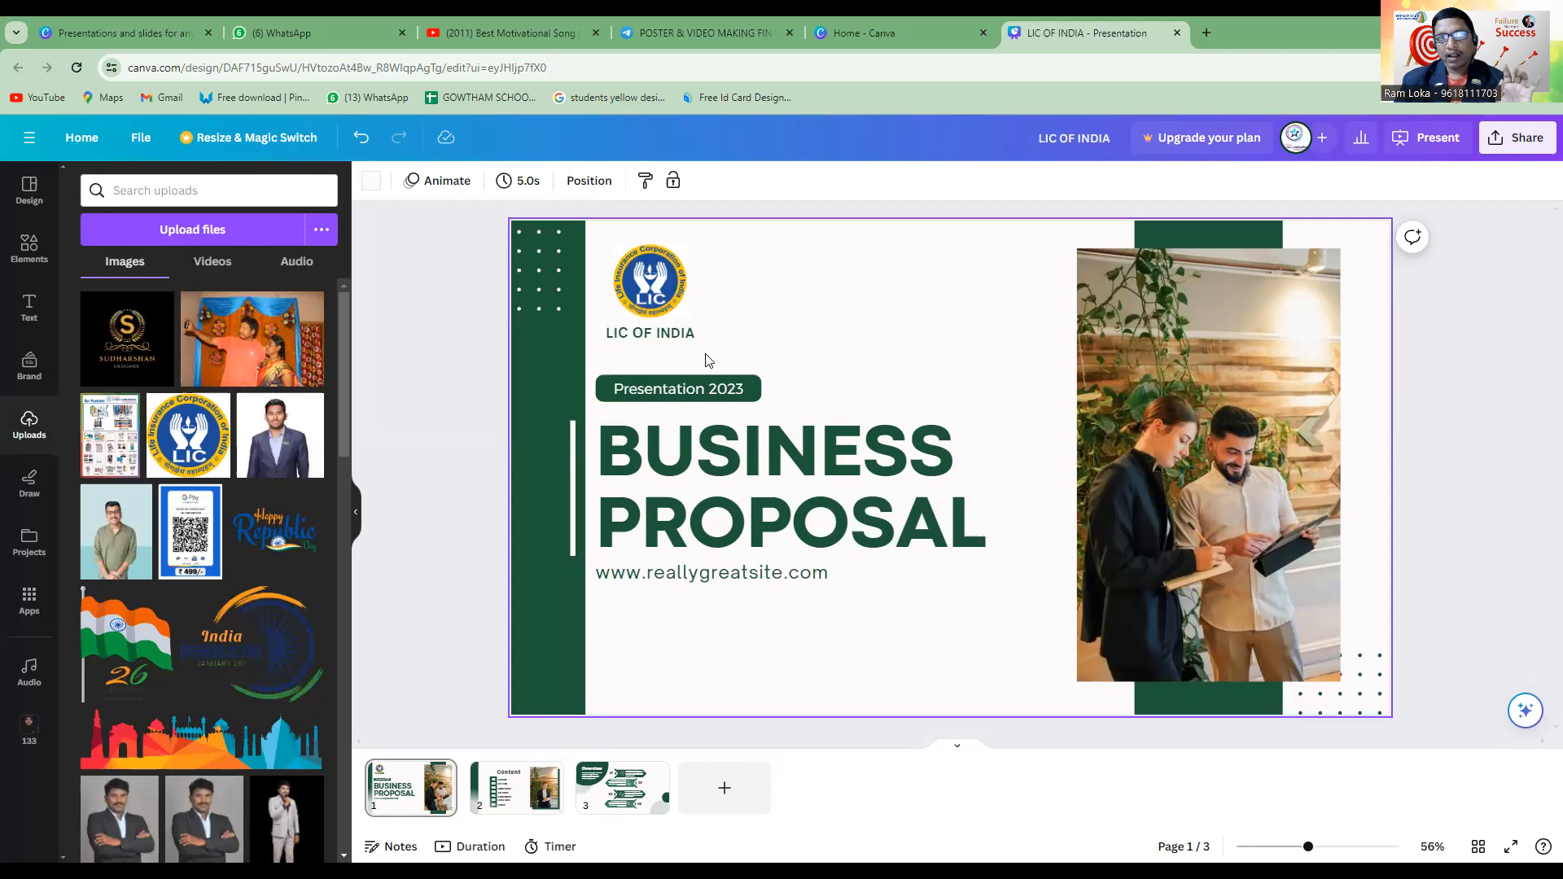
Colour the "LIC OF INDIA" text with the blue taken from the LIC logo's photo colours.
click(674, 340)
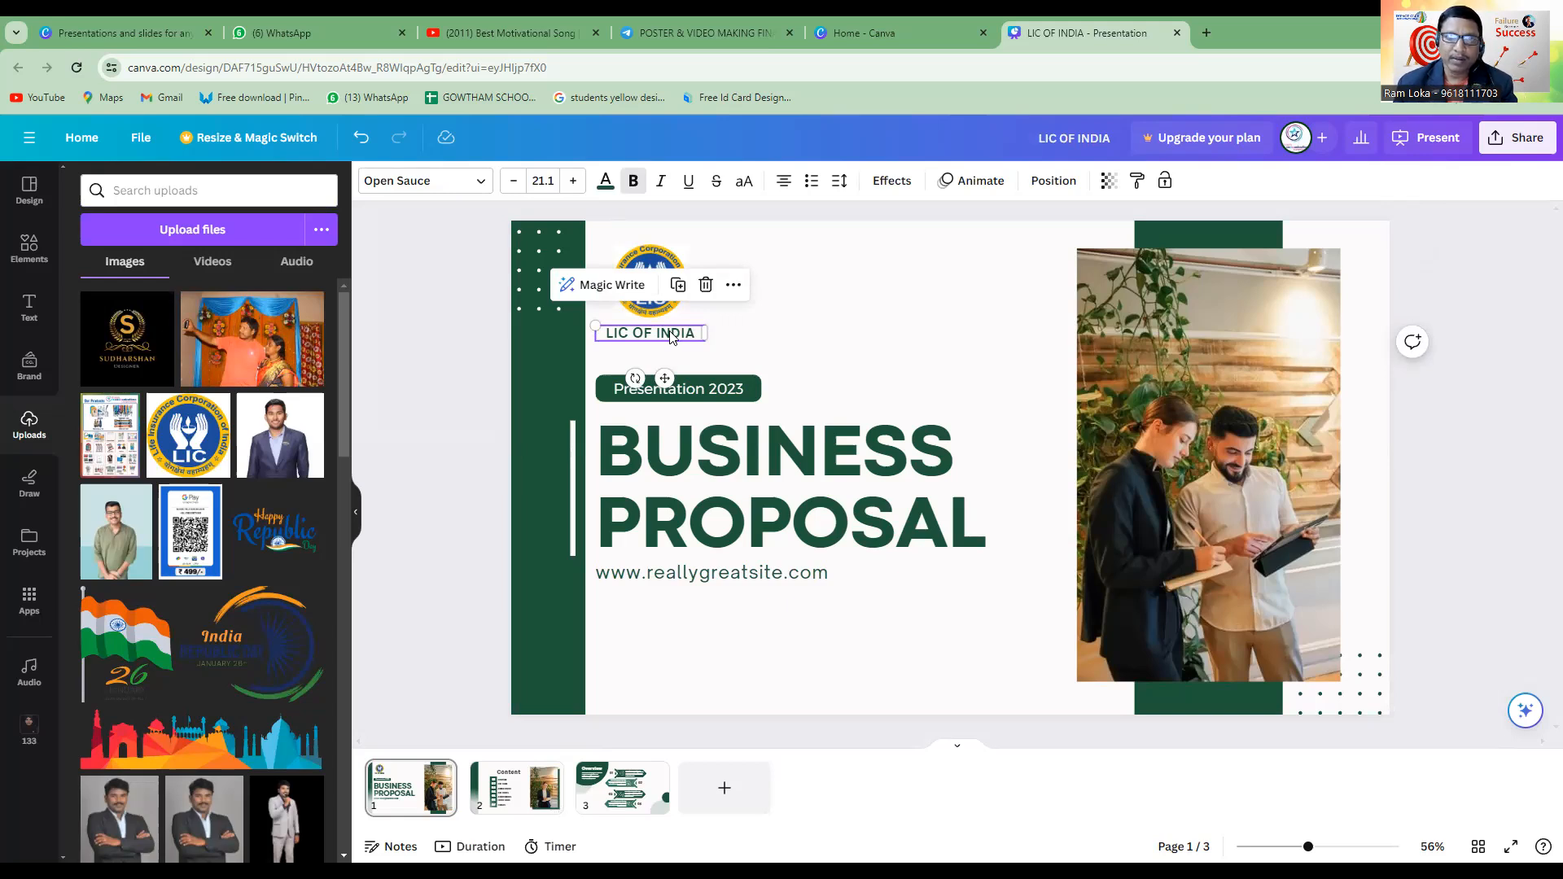
click(671, 343)
click(671, 343)
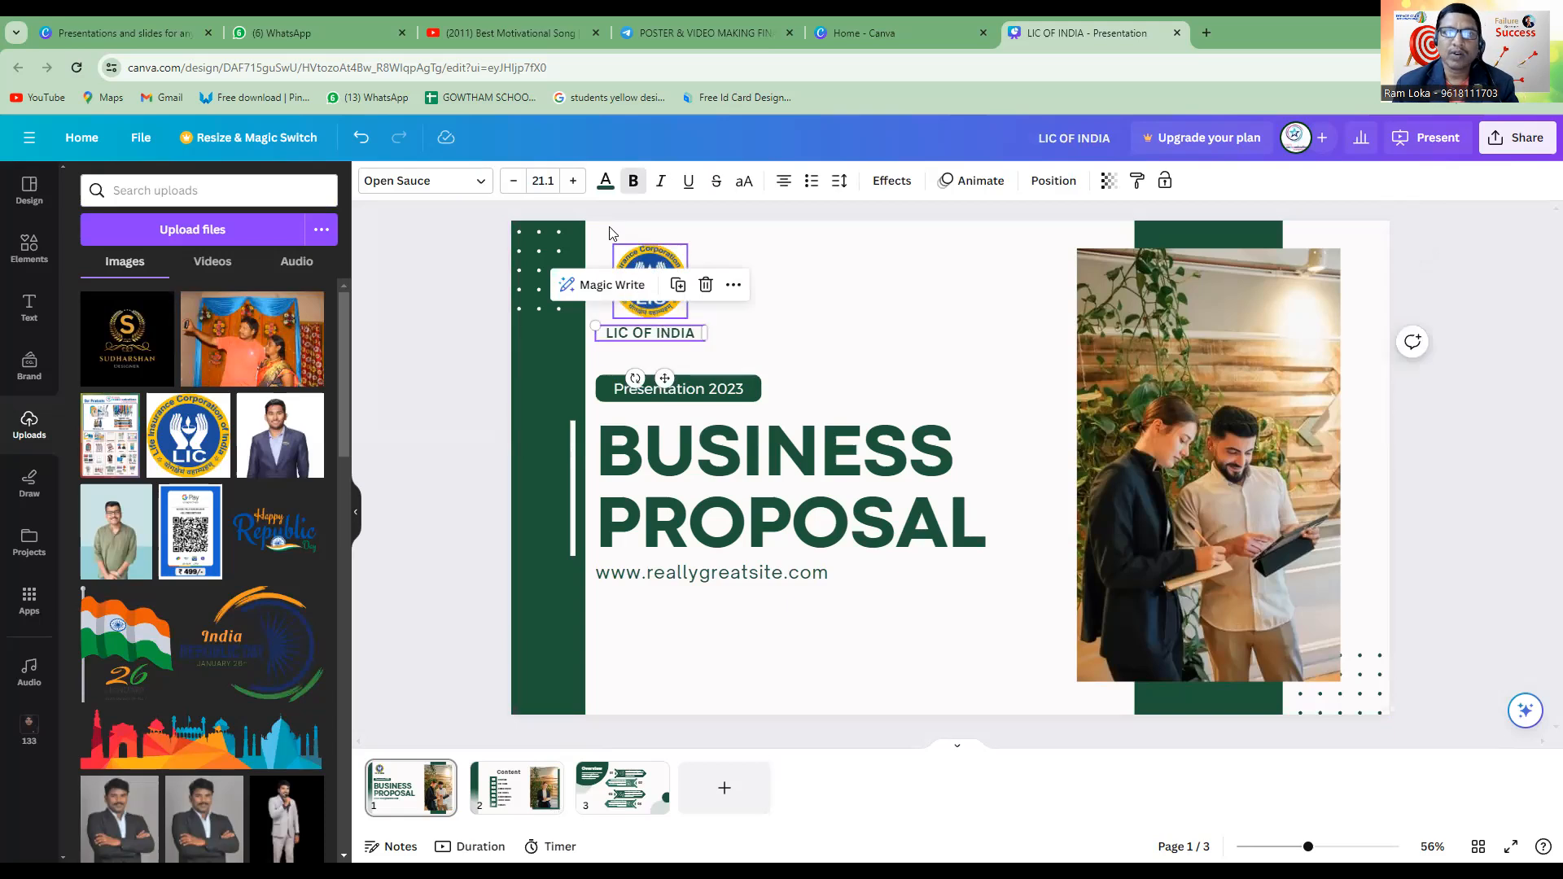
click(601, 189)
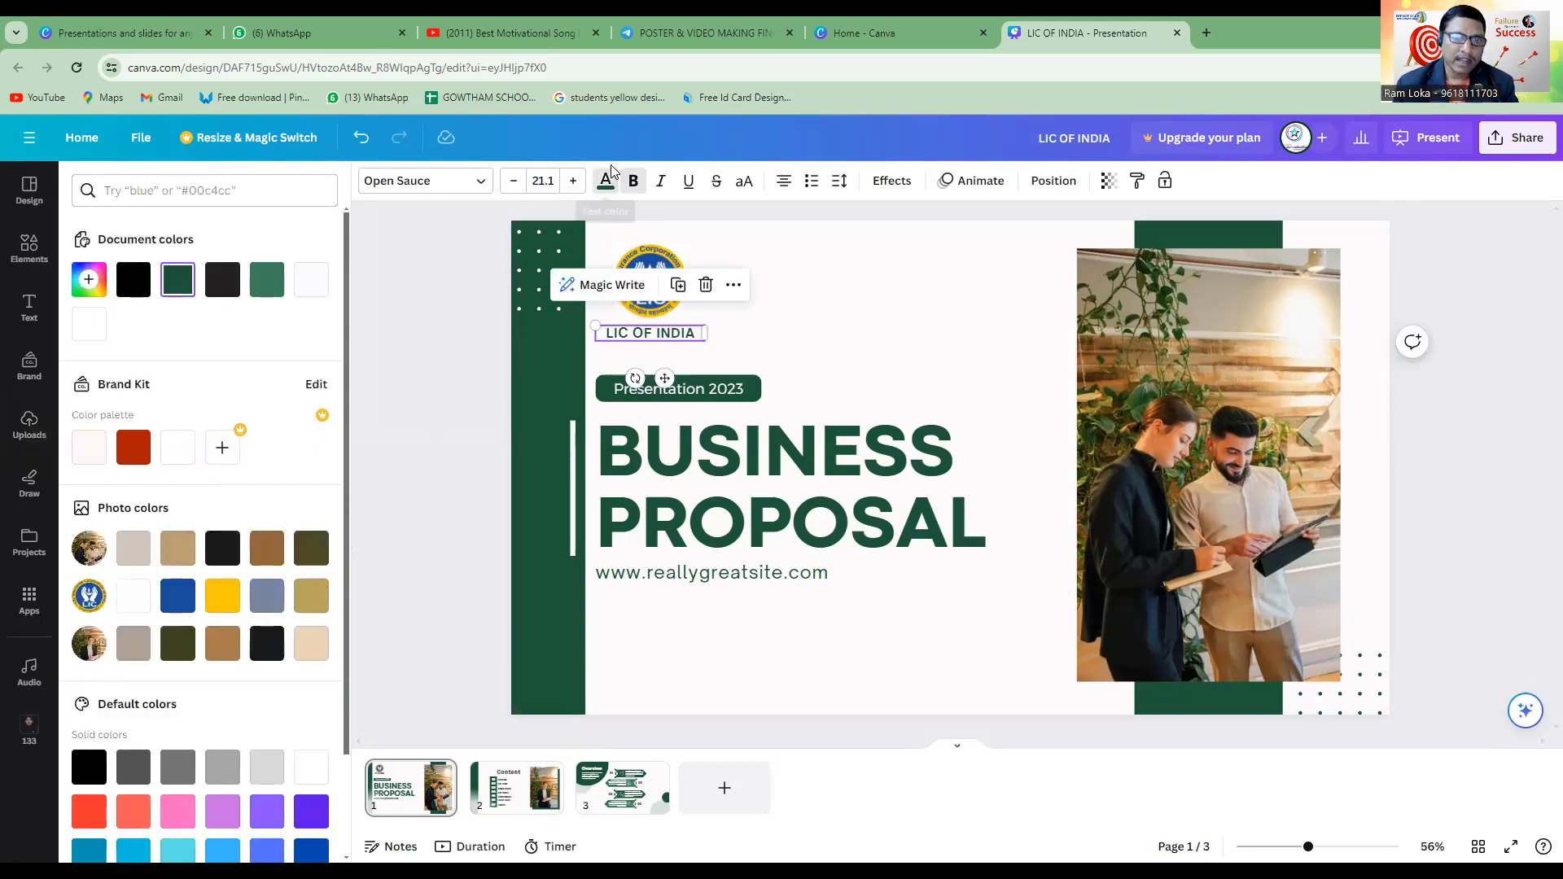
click(612, 192)
click(611, 191)
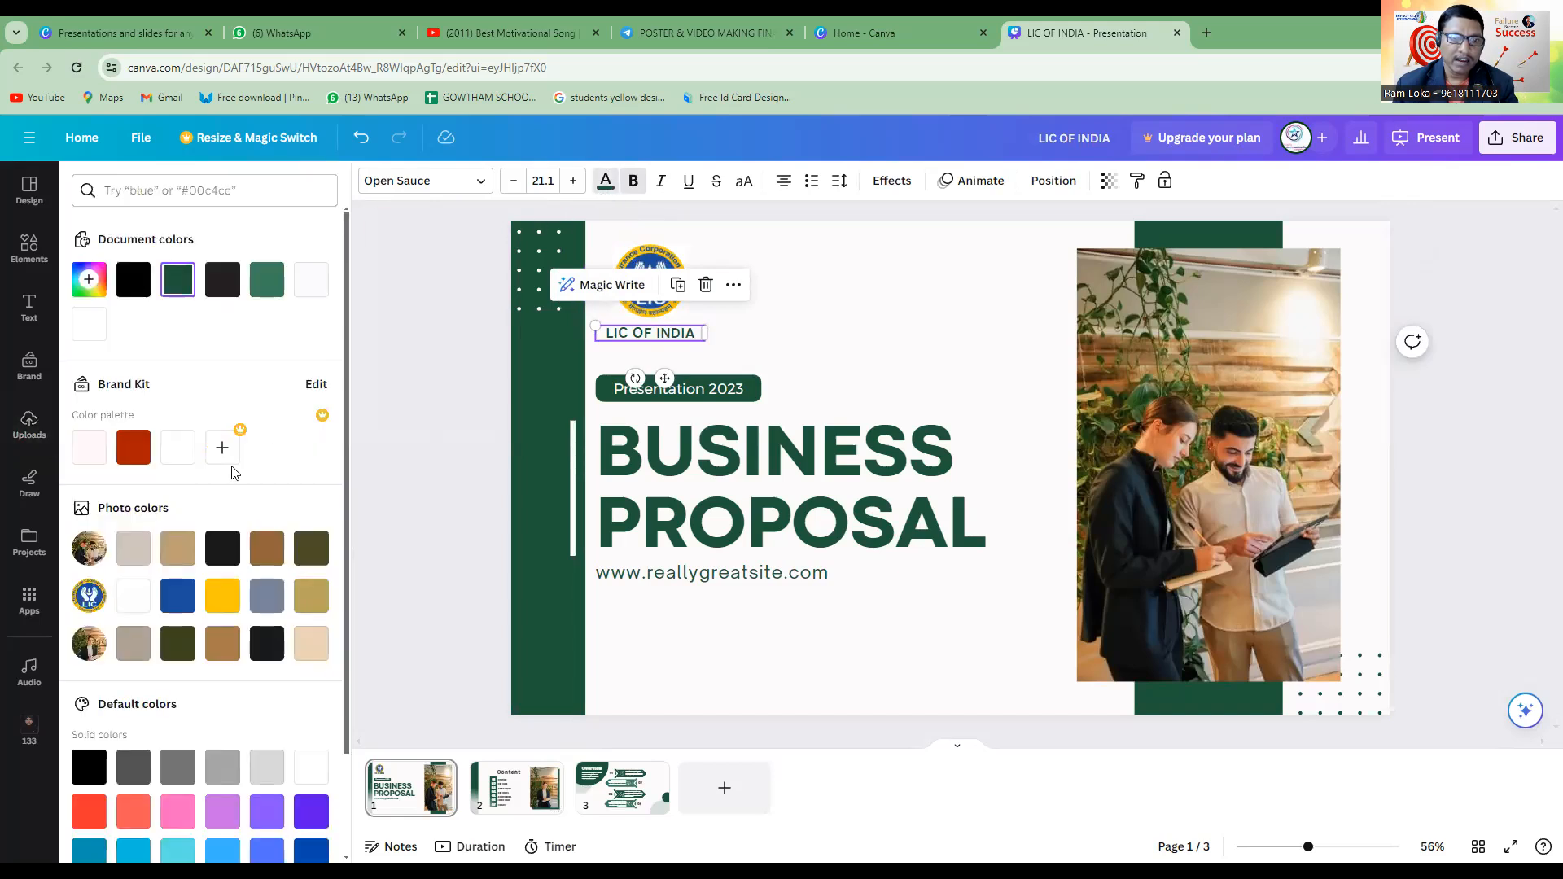
scroll(234, 472, down, 2)
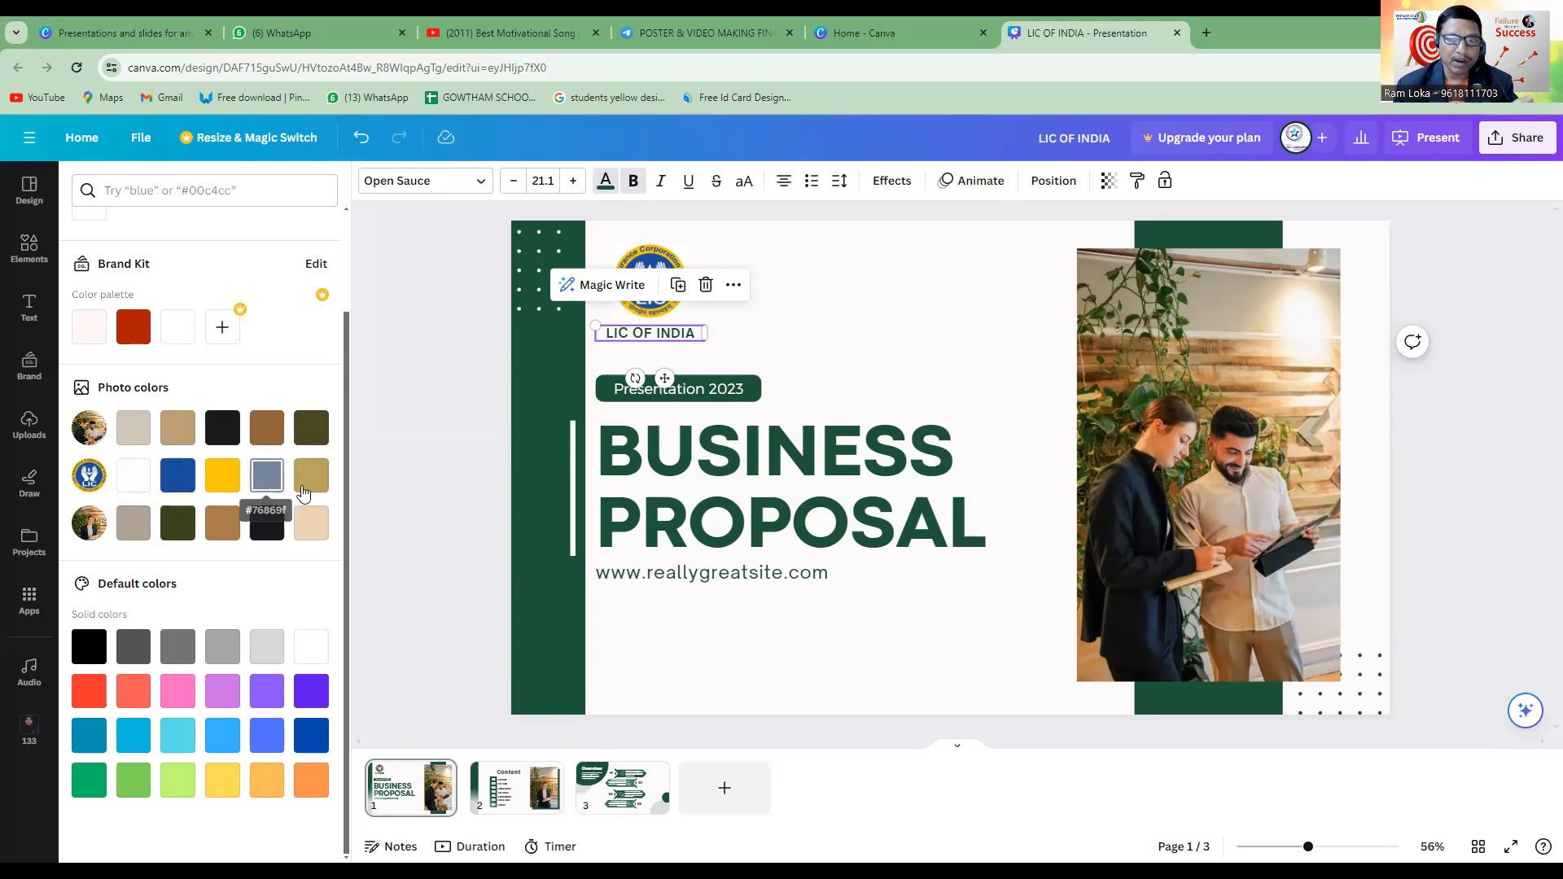
click(177, 486)
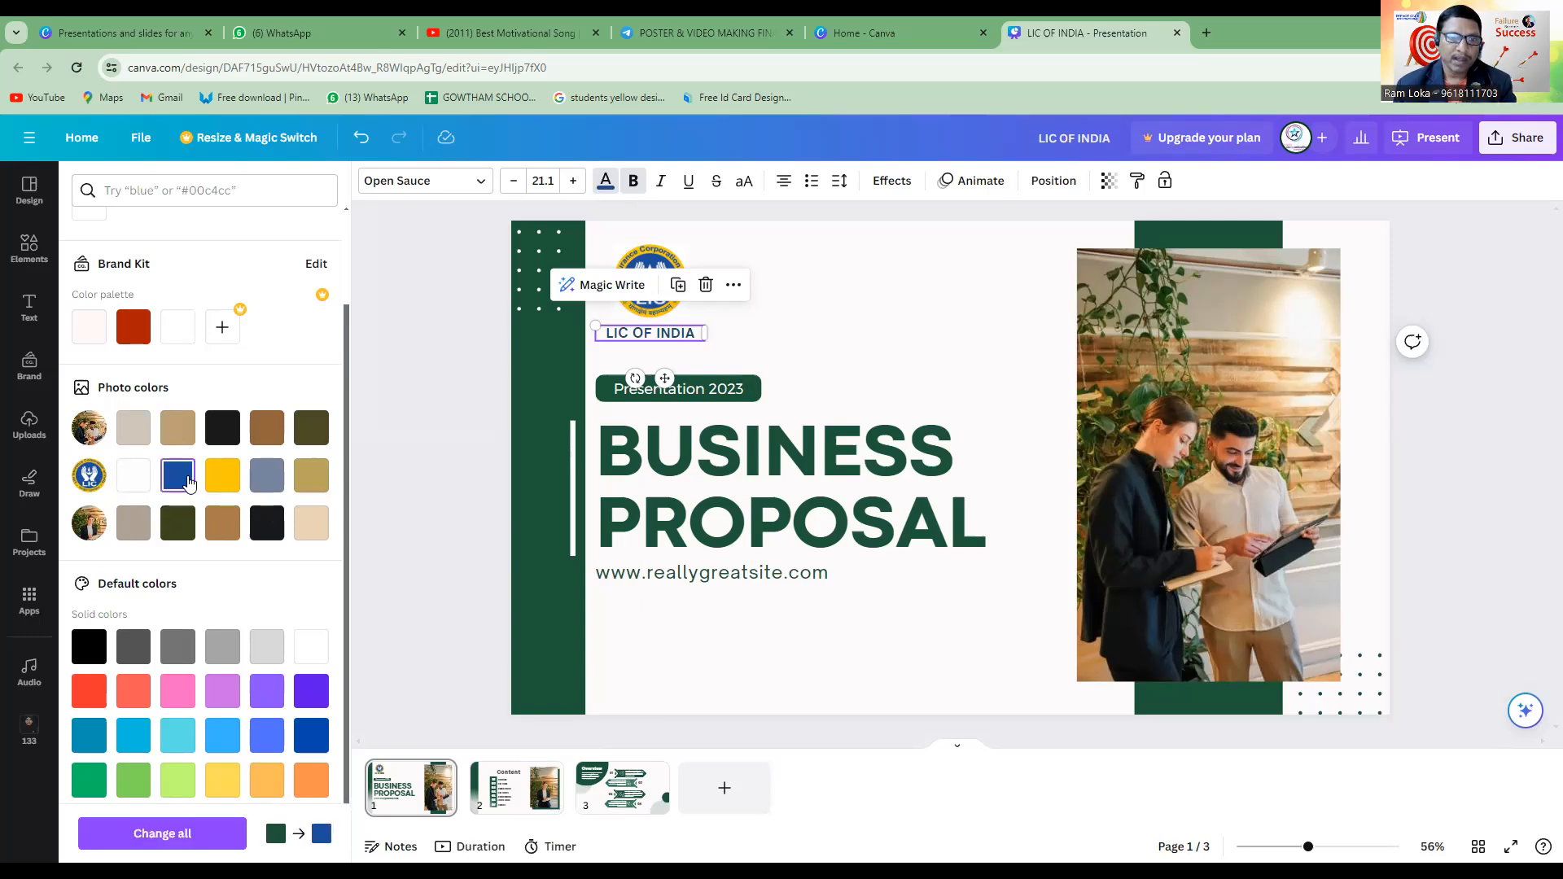
click(828, 301)
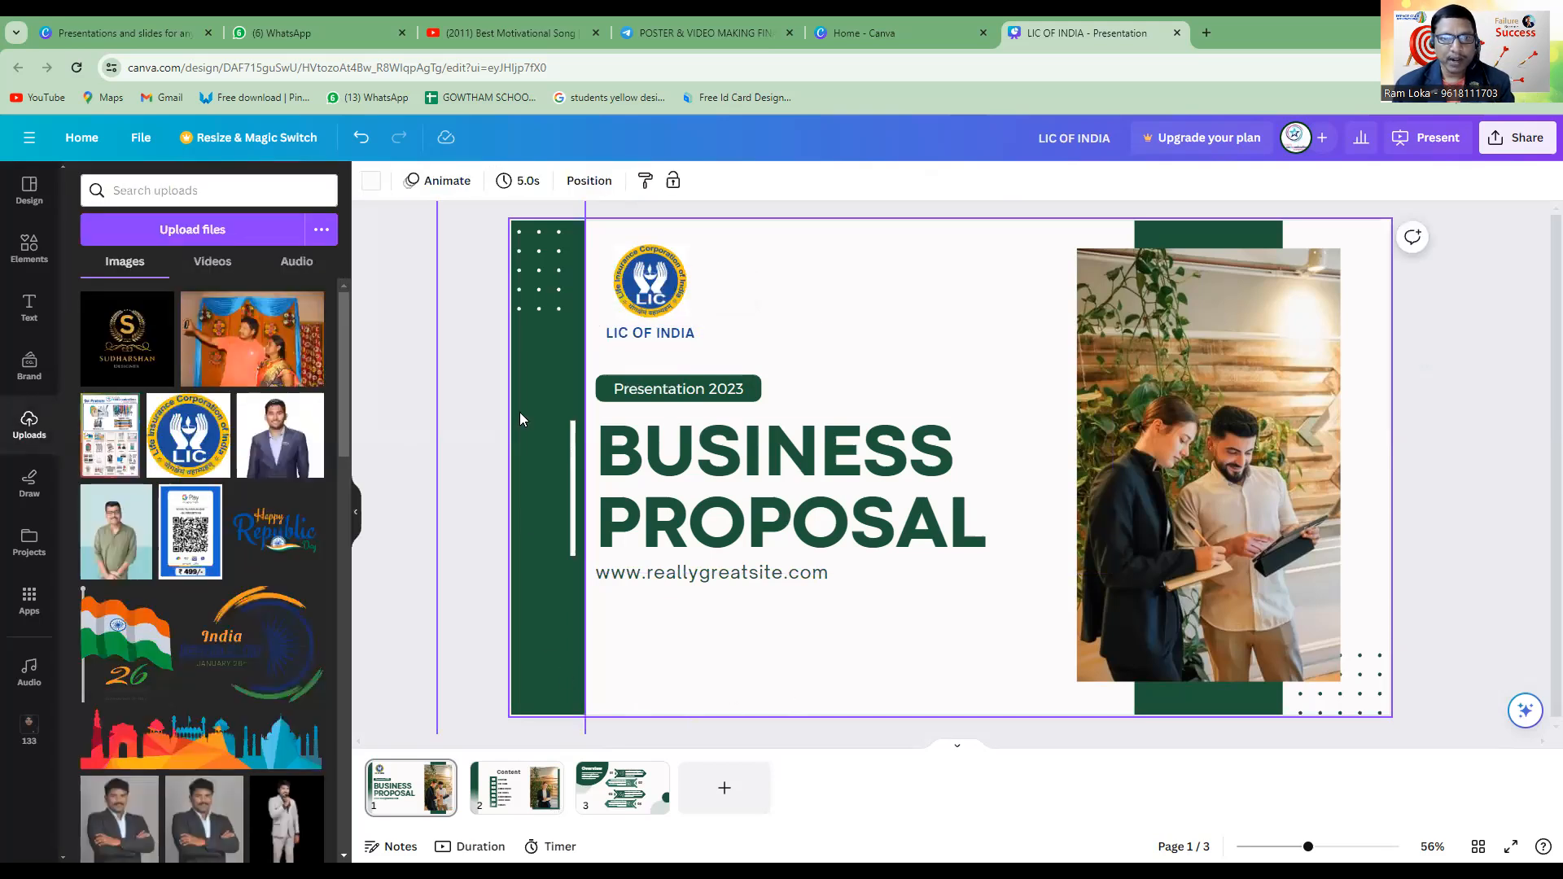
Recolour the cover's two green vertical bars, at the slide's edge and behind the photo, with the logo's blue.
click(547, 590)
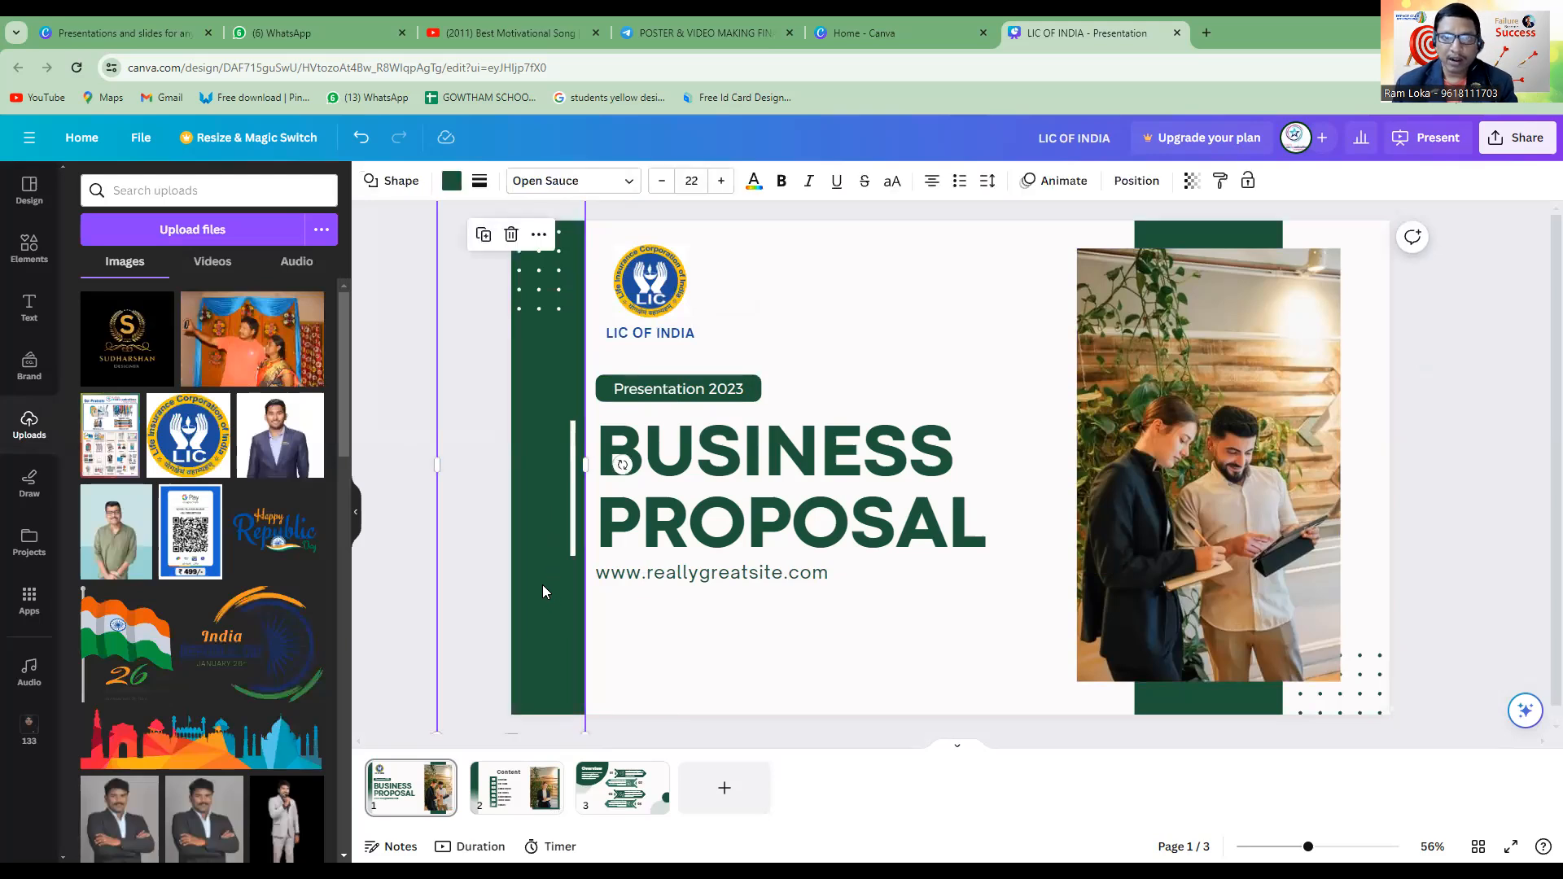
click(451, 181)
click(222, 281)
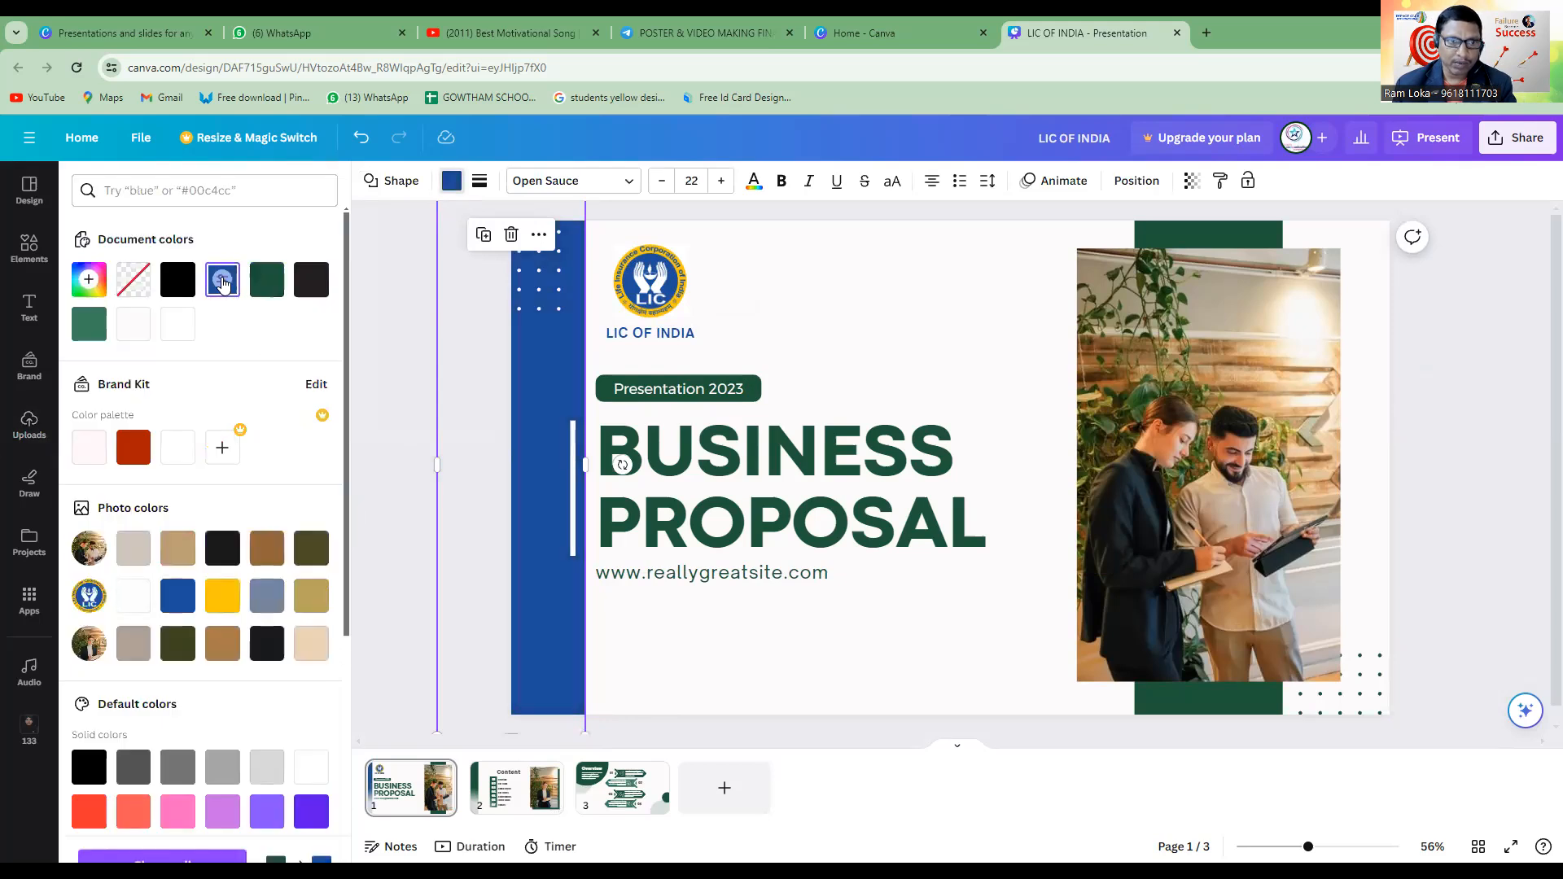
click(827, 252)
click(1236, 244)
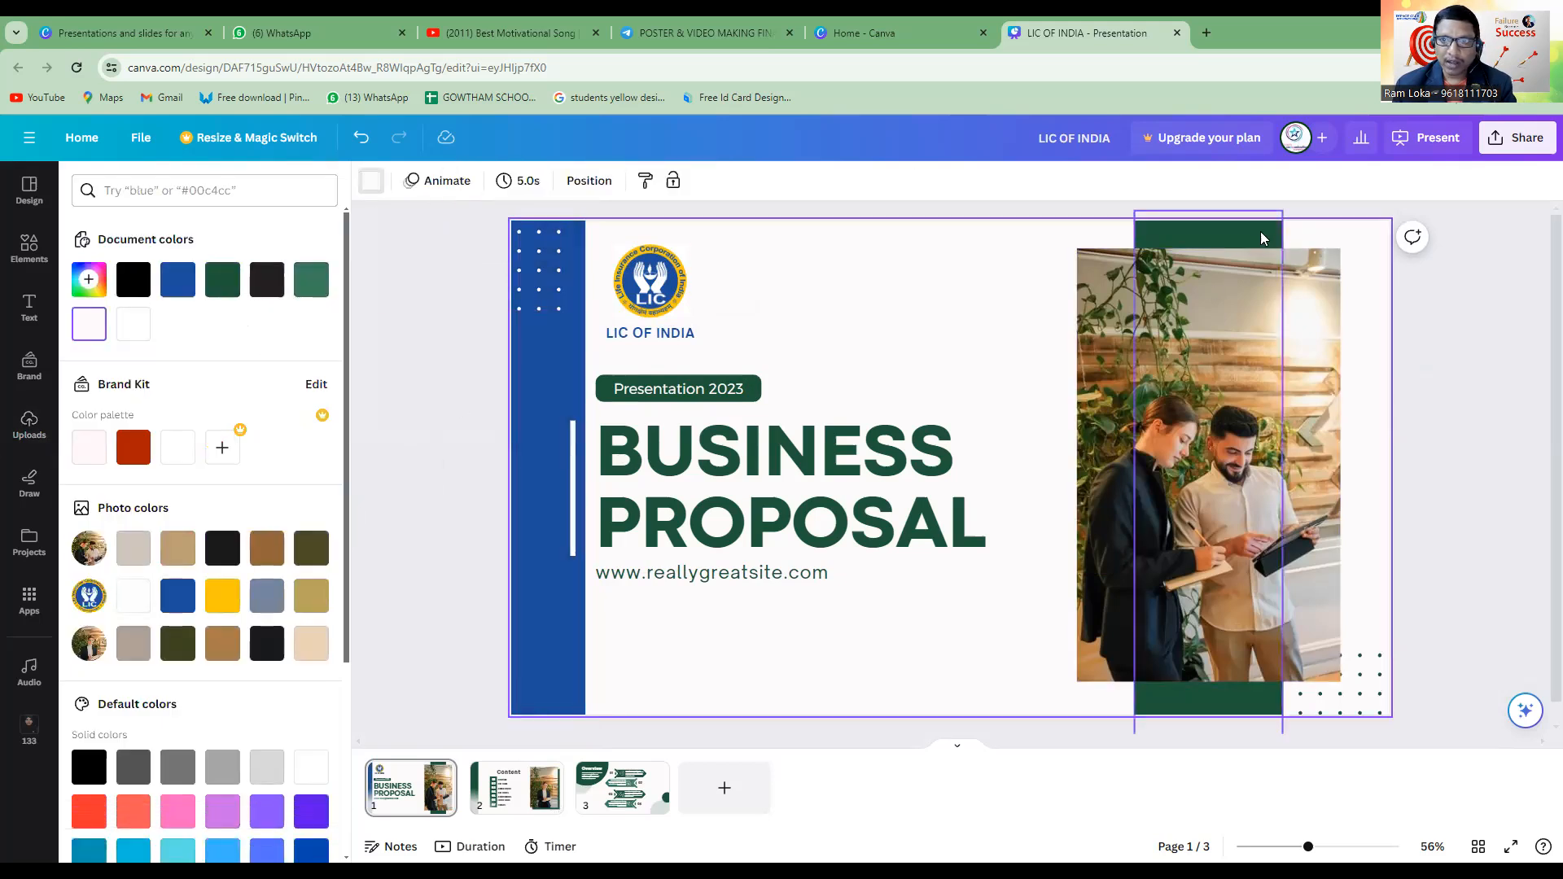
click(177, 596)
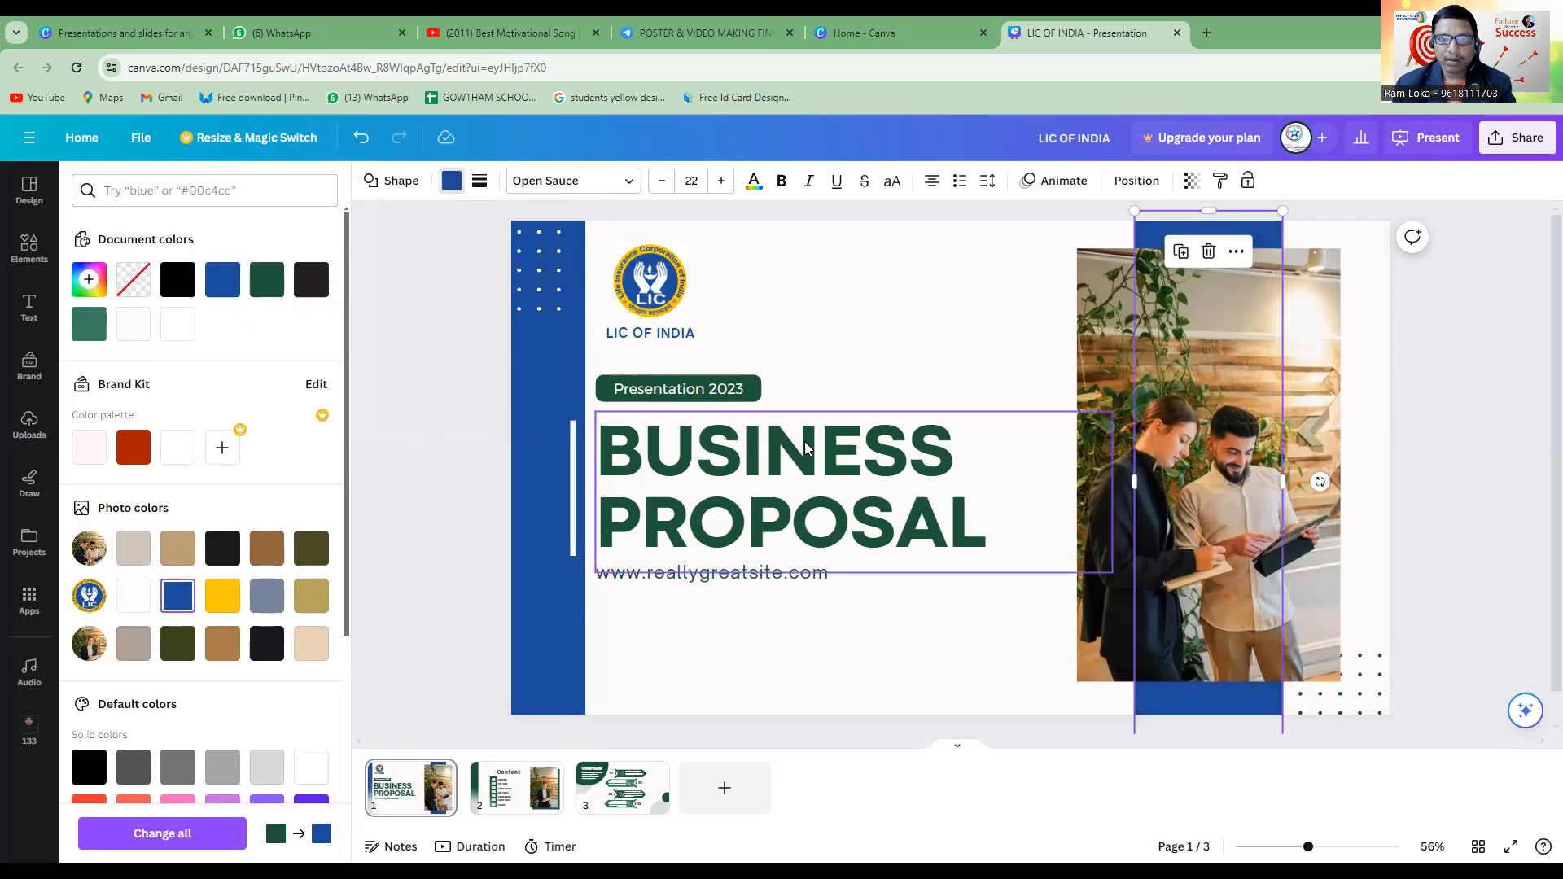
Recolour the "Presentation 2023" label background and the "BUSINESS PROPOSAL" title text with the logo's blue.
click(753, 394)
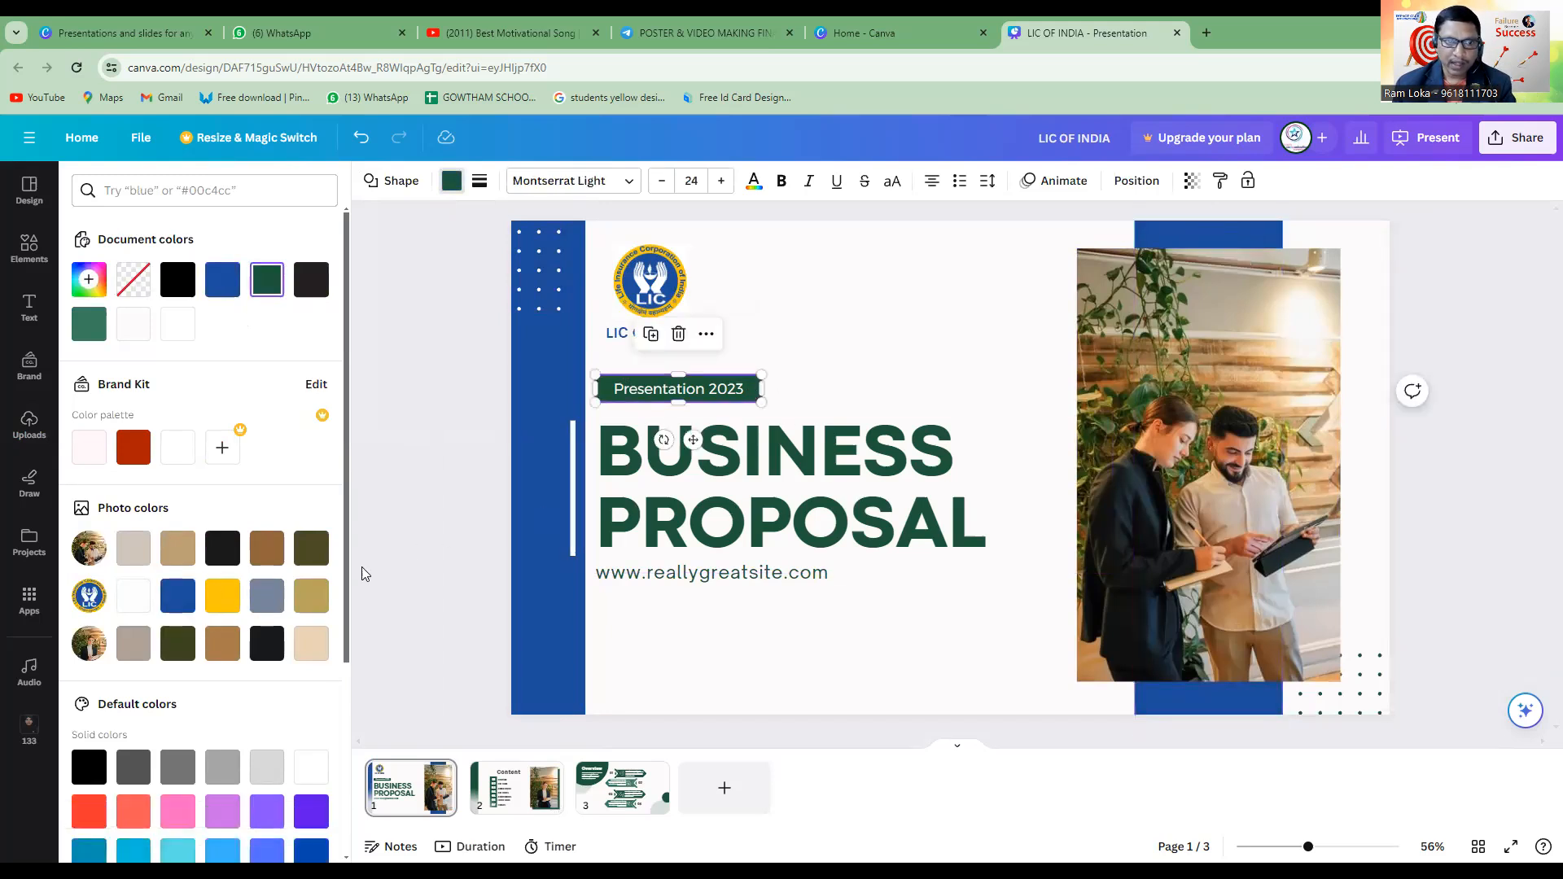
click(178, 595)
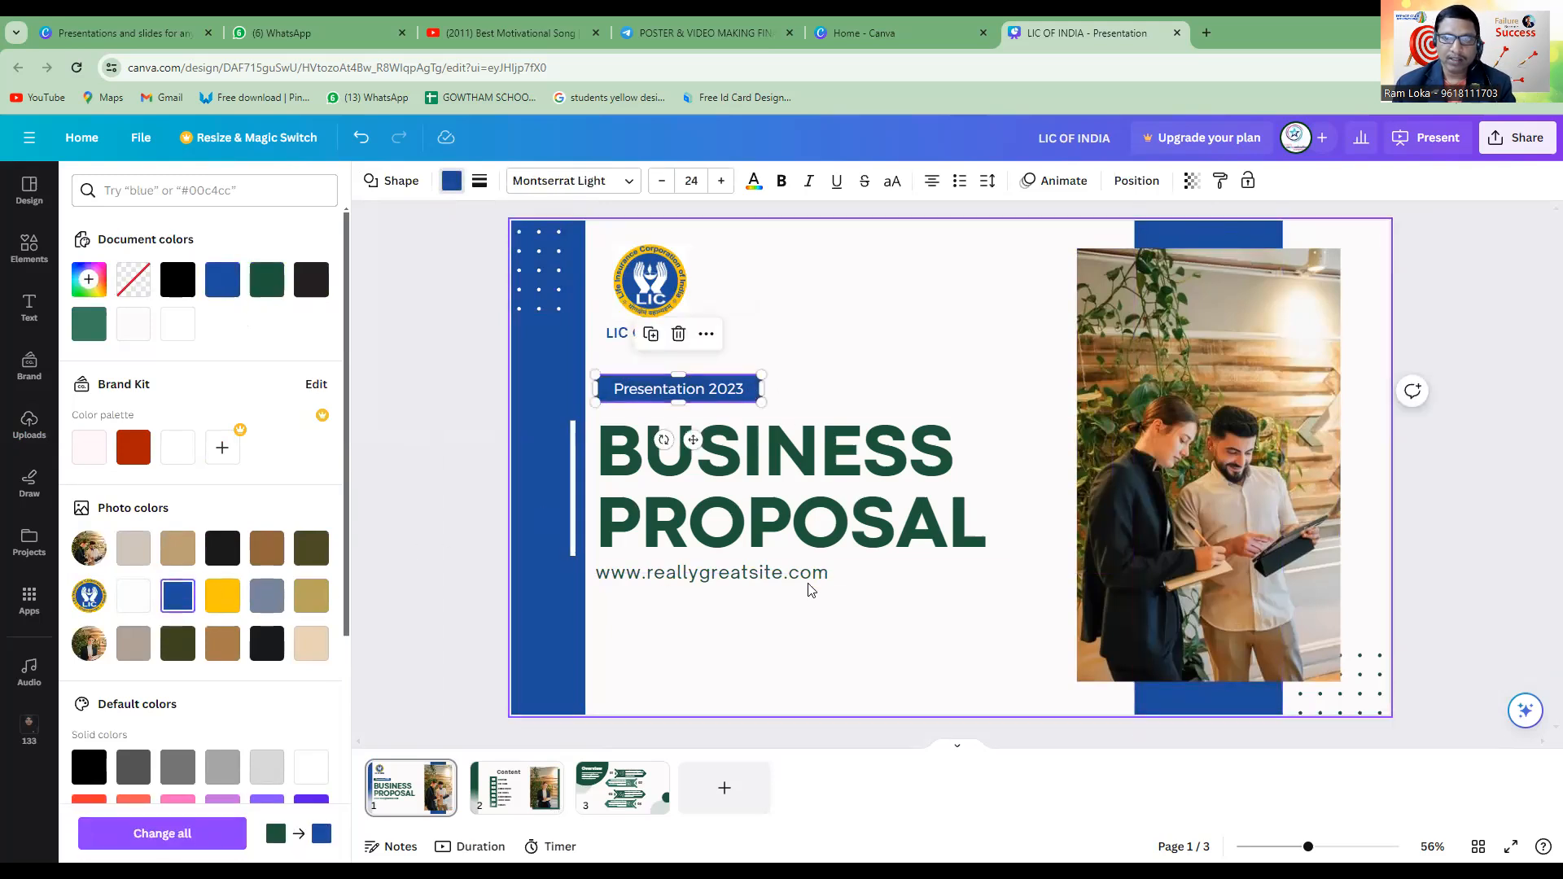
click(783, 501)
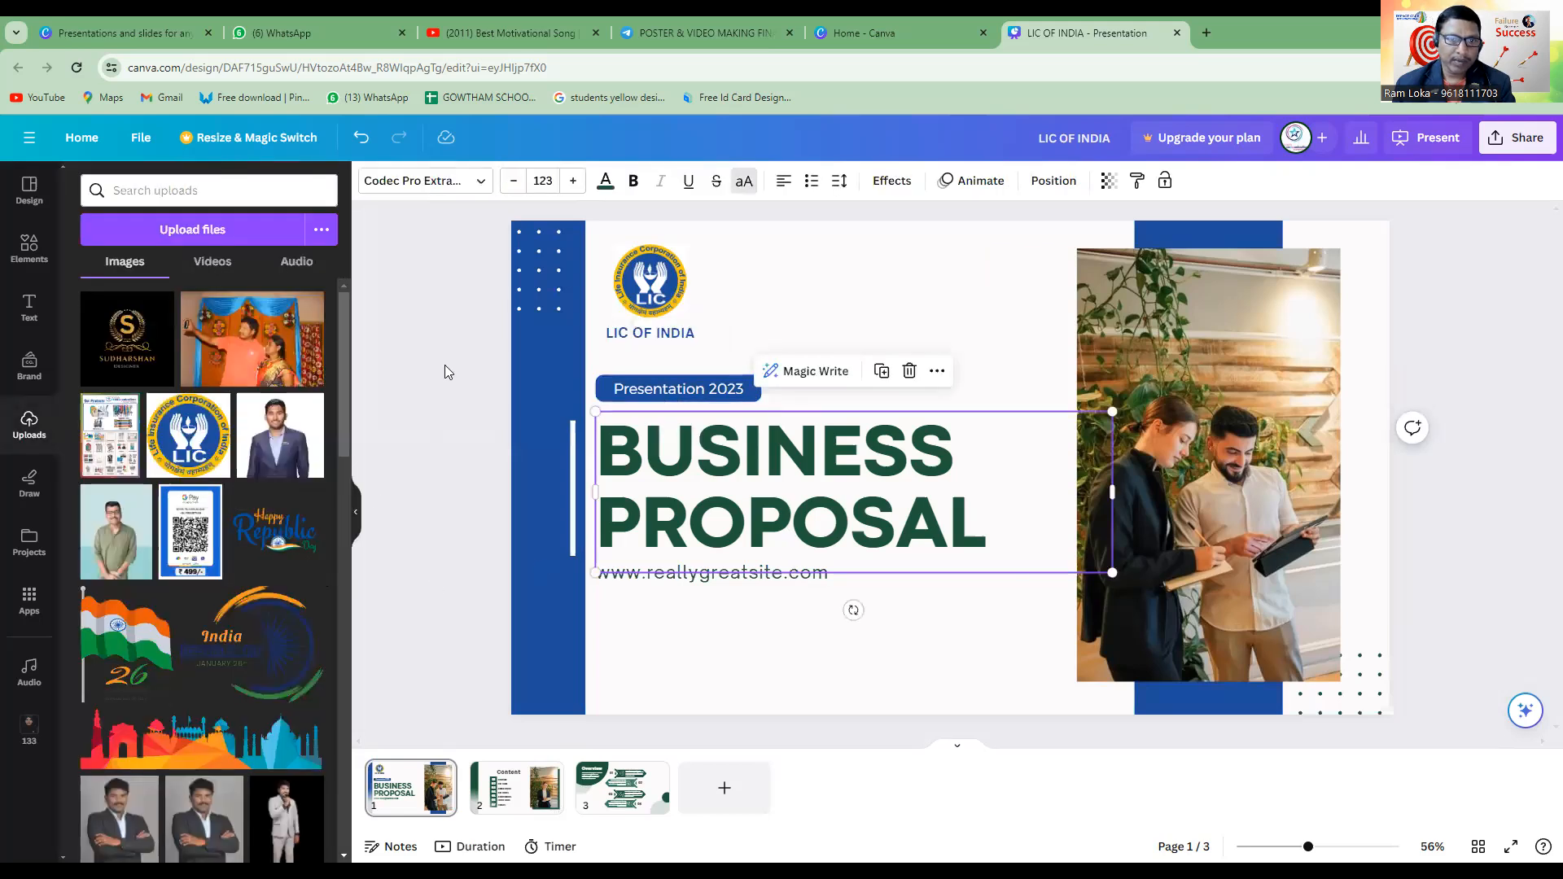
click(605, 181)
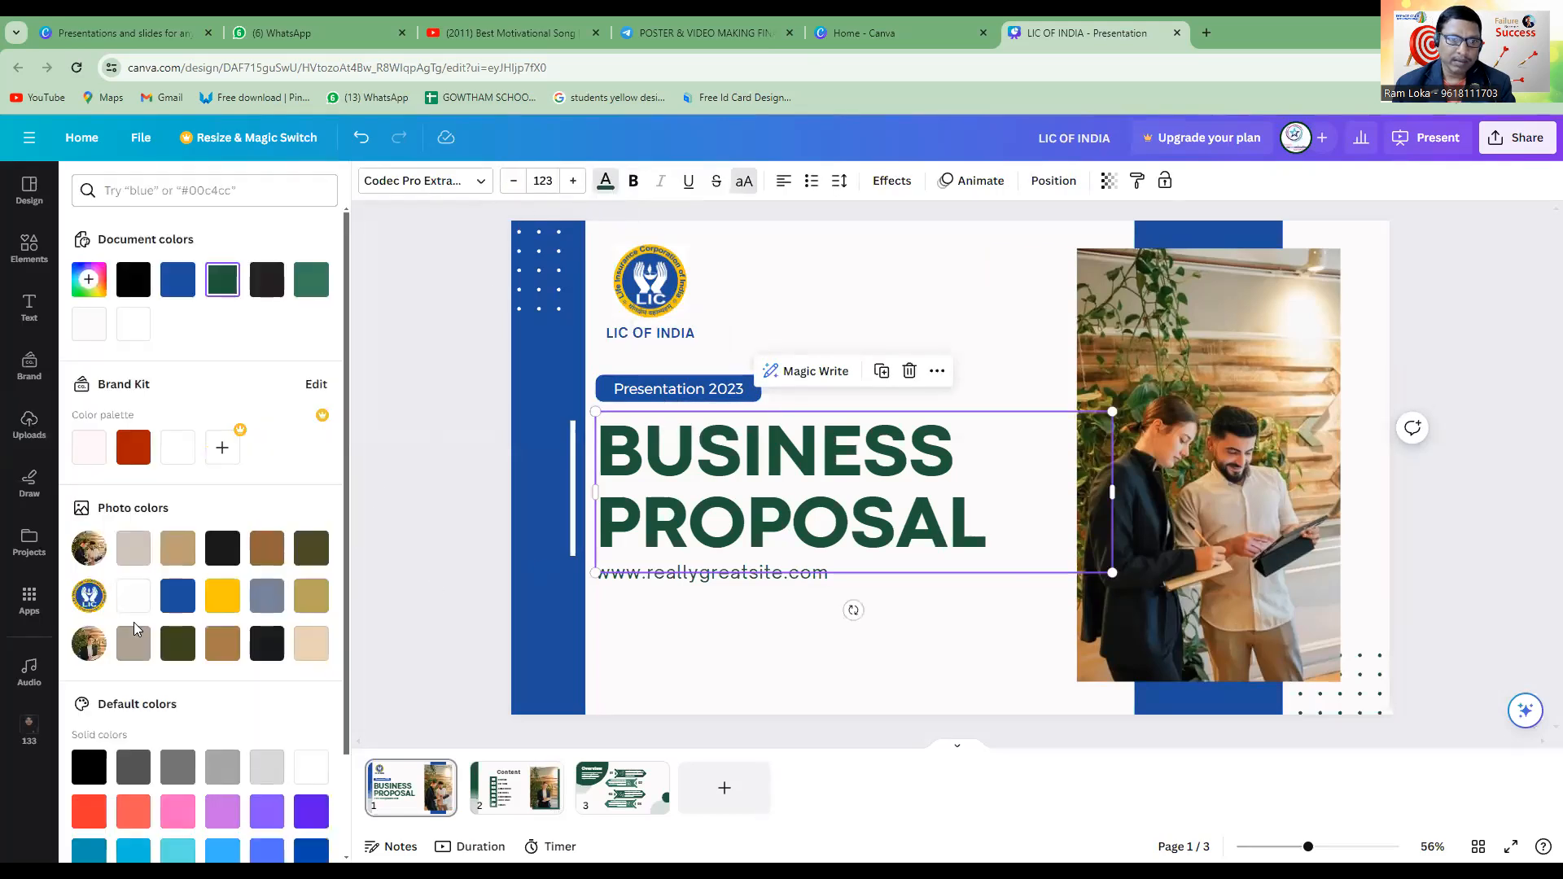
click(192, 600)
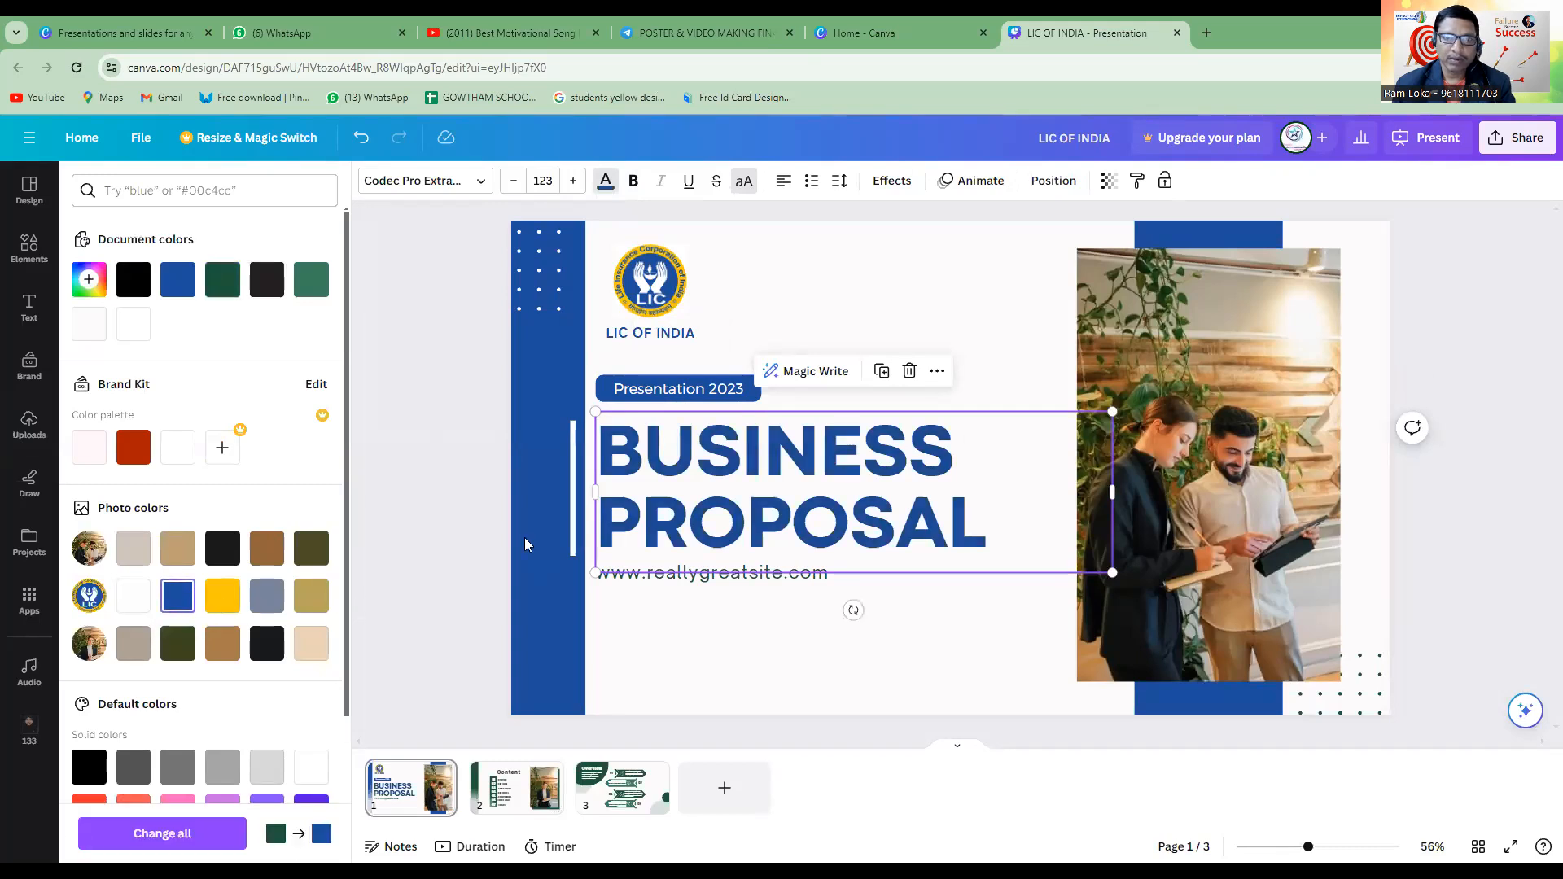
Try to colour the thin vertical line beside the "BUSINESS PROPOSAL" title with the LIC logo's yellow through its text colour.
click(574, 513)
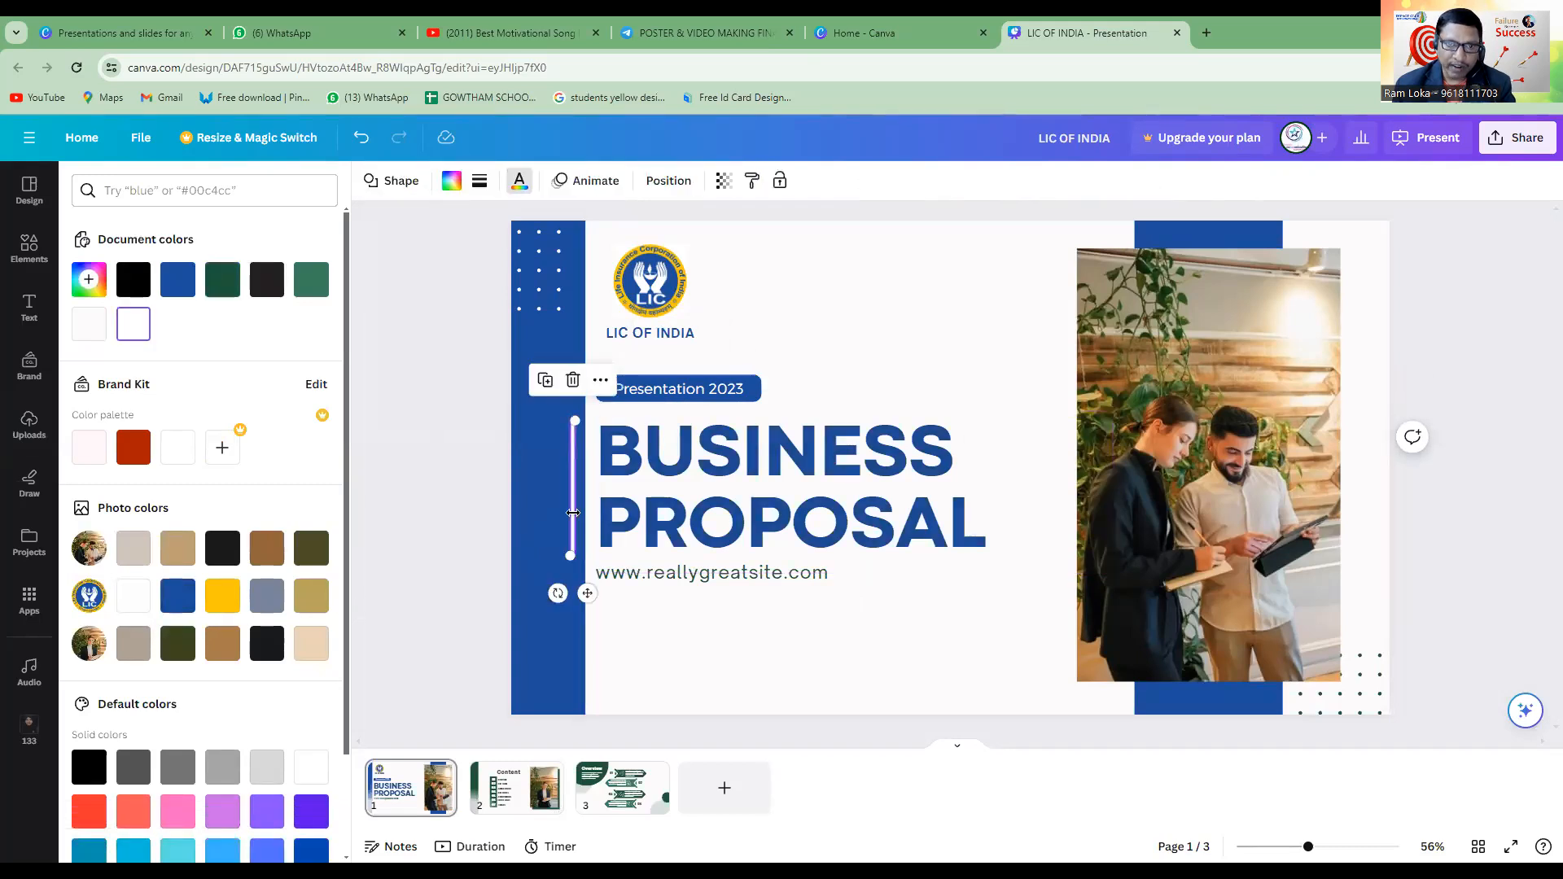
click(222, 595)
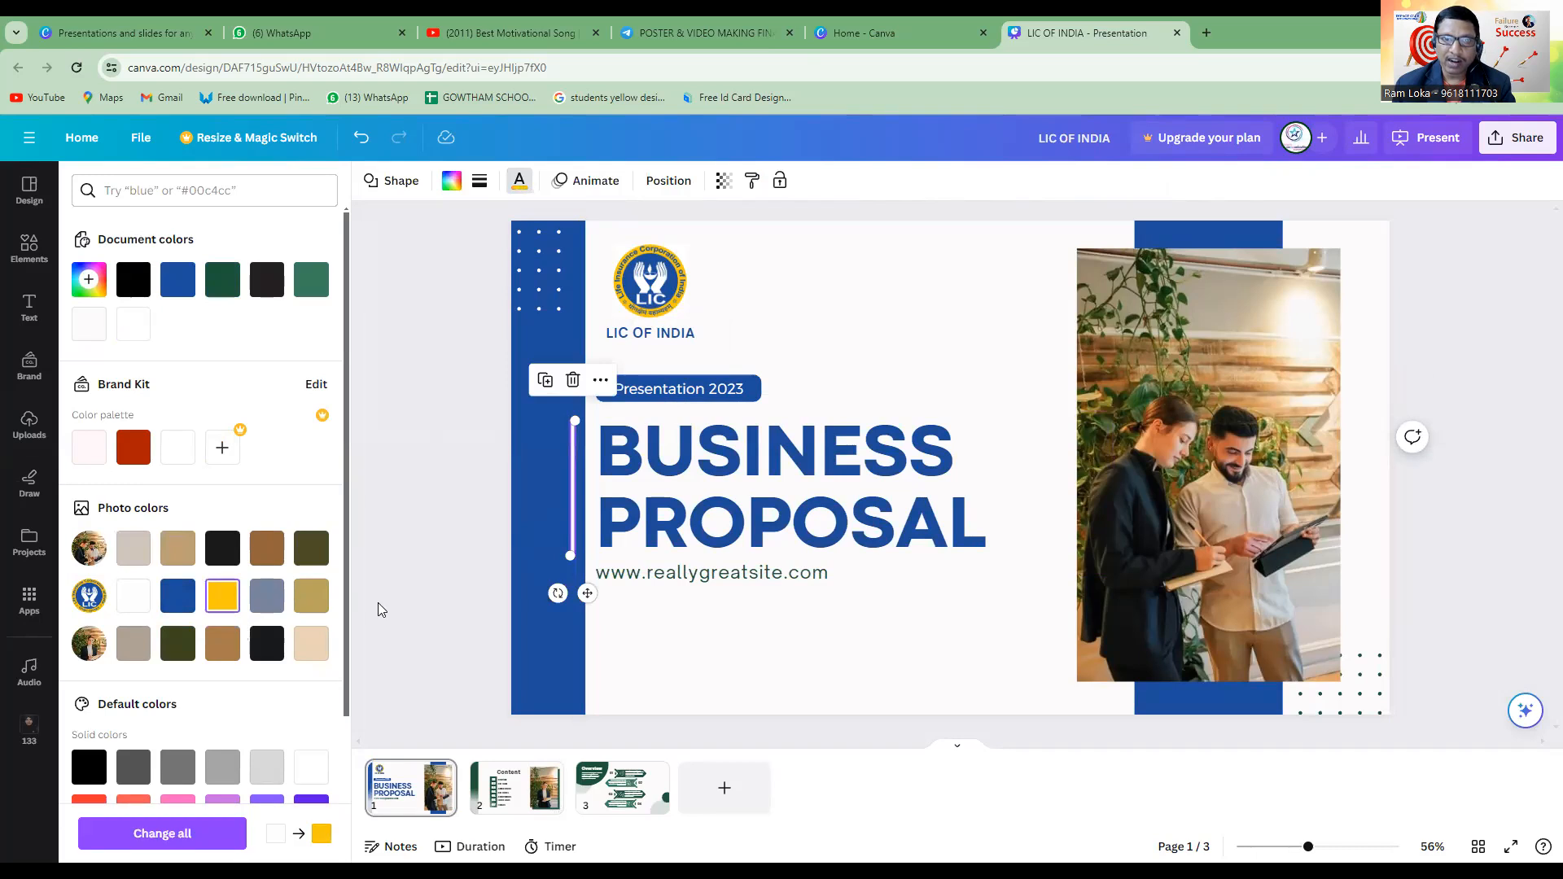
click(840, 287)
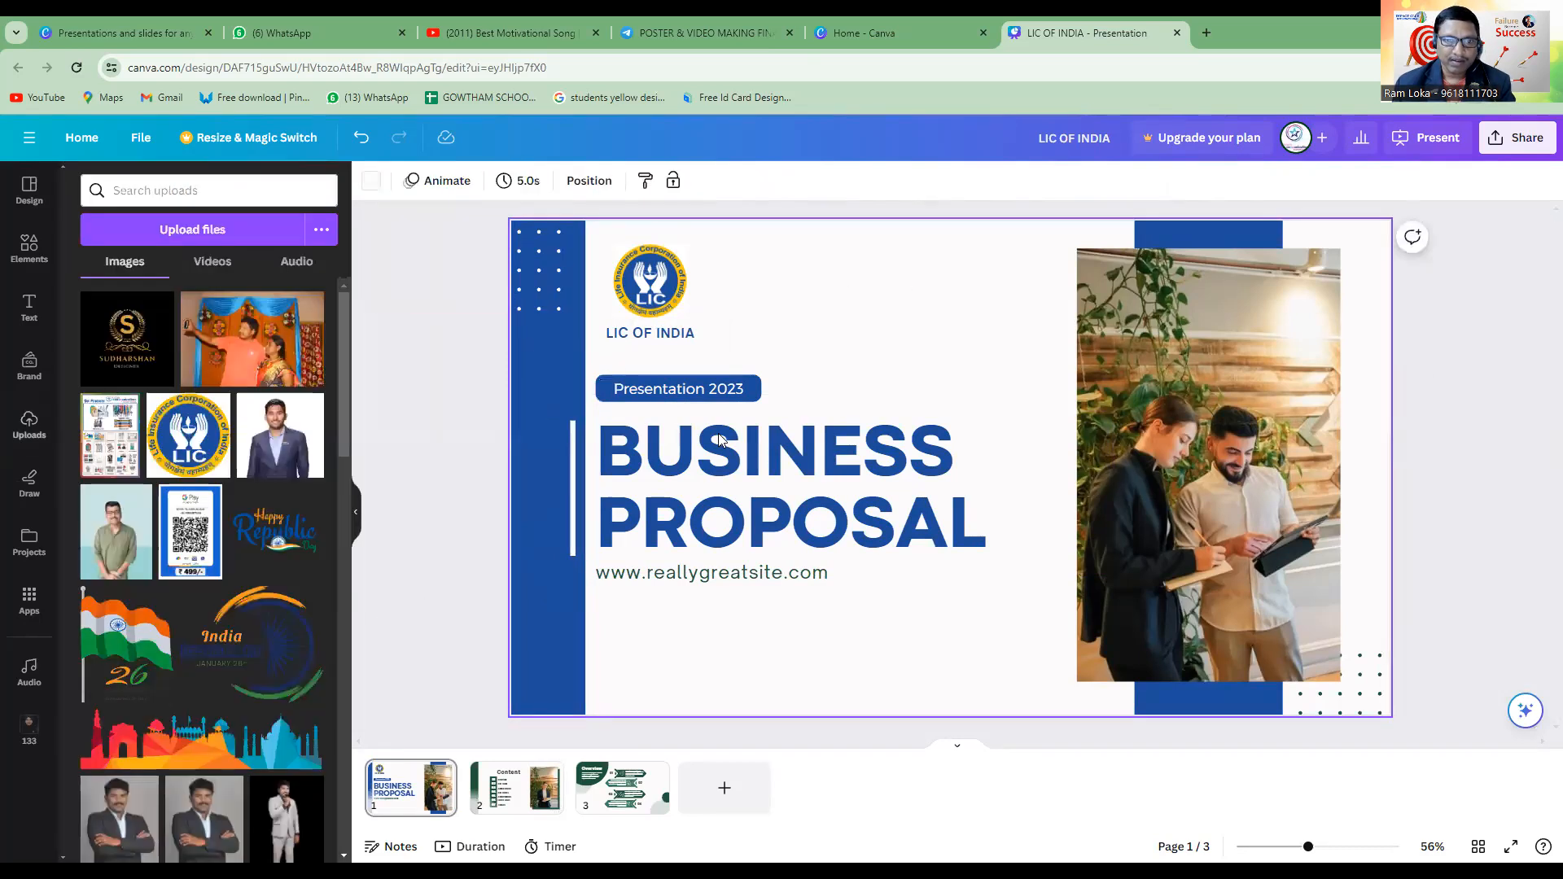
click(573, 469)
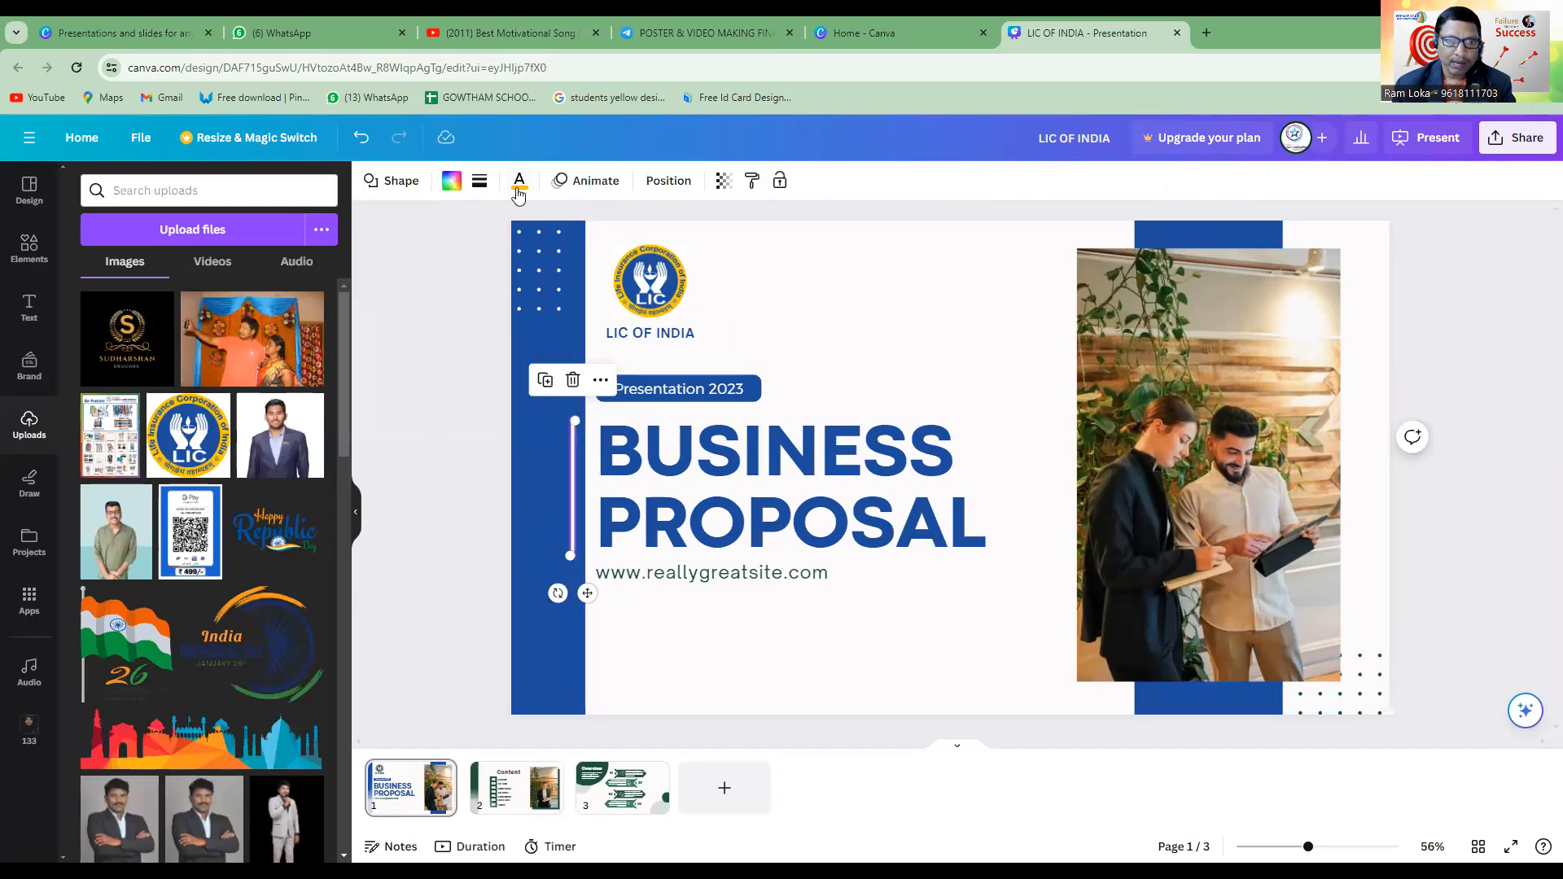
click(478, 183)
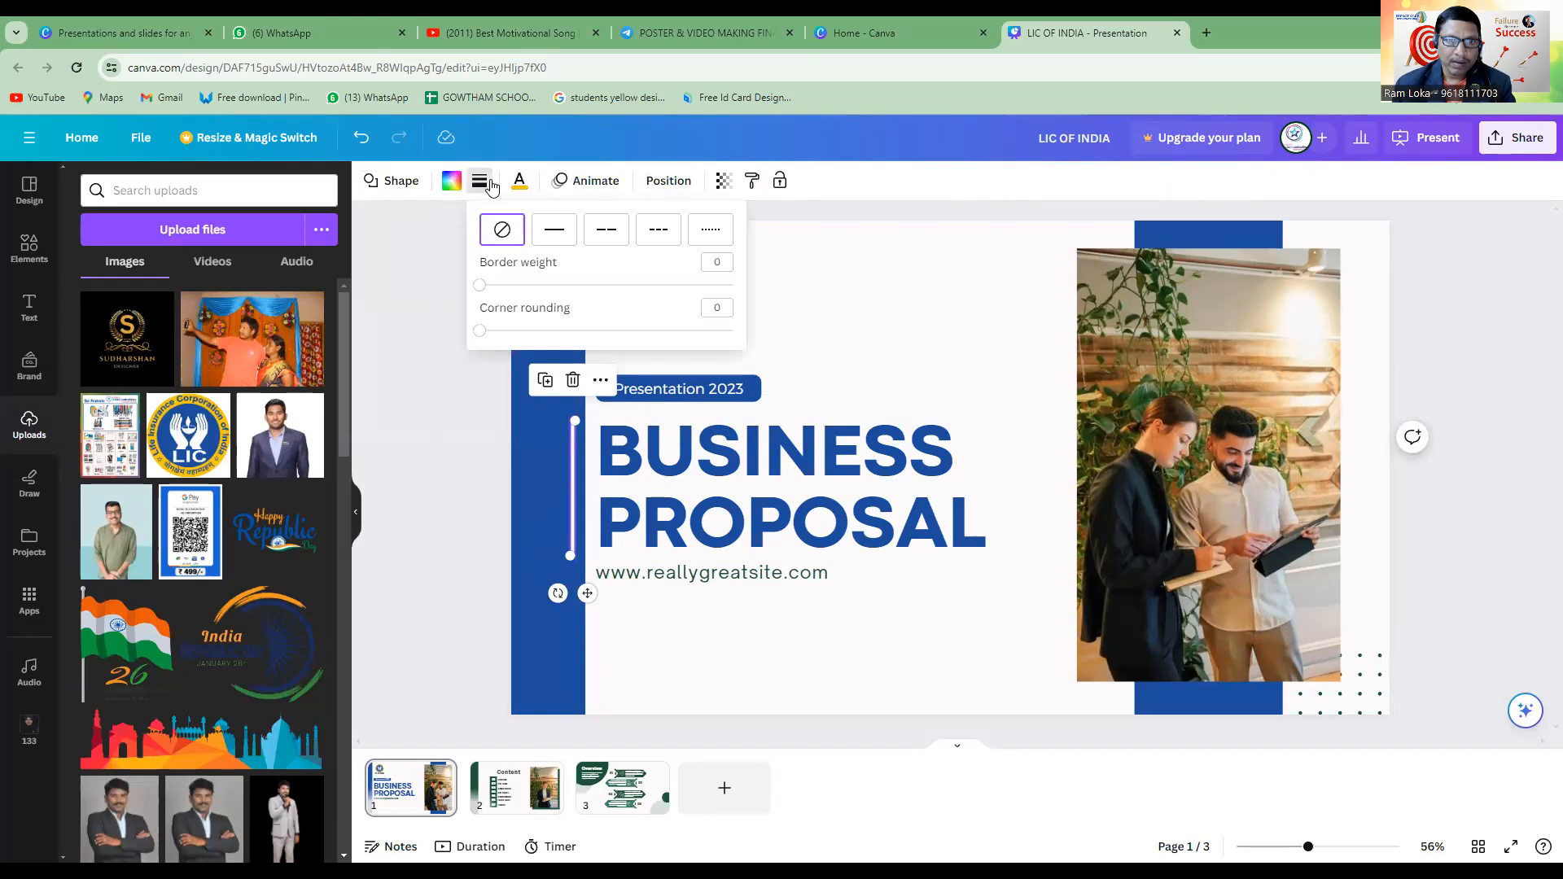
click(519, 181)
click(227, 598)
click(436, 508)
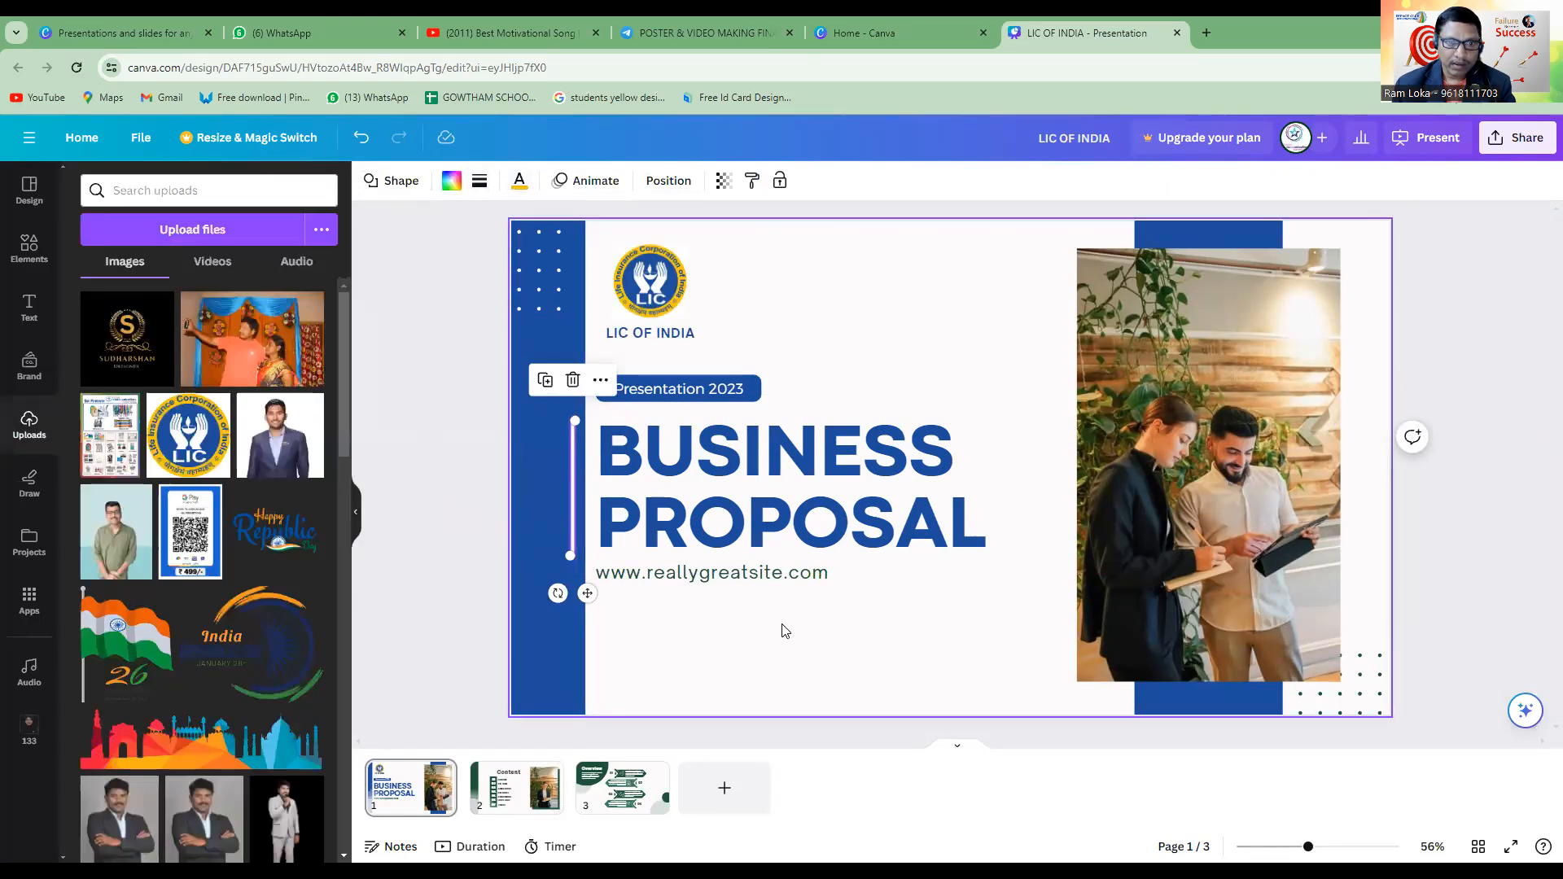
Give the thin vertical line beside the title a solid border of weight 4 in the logo's yellow.
click(580, 534)
click(571, 531)
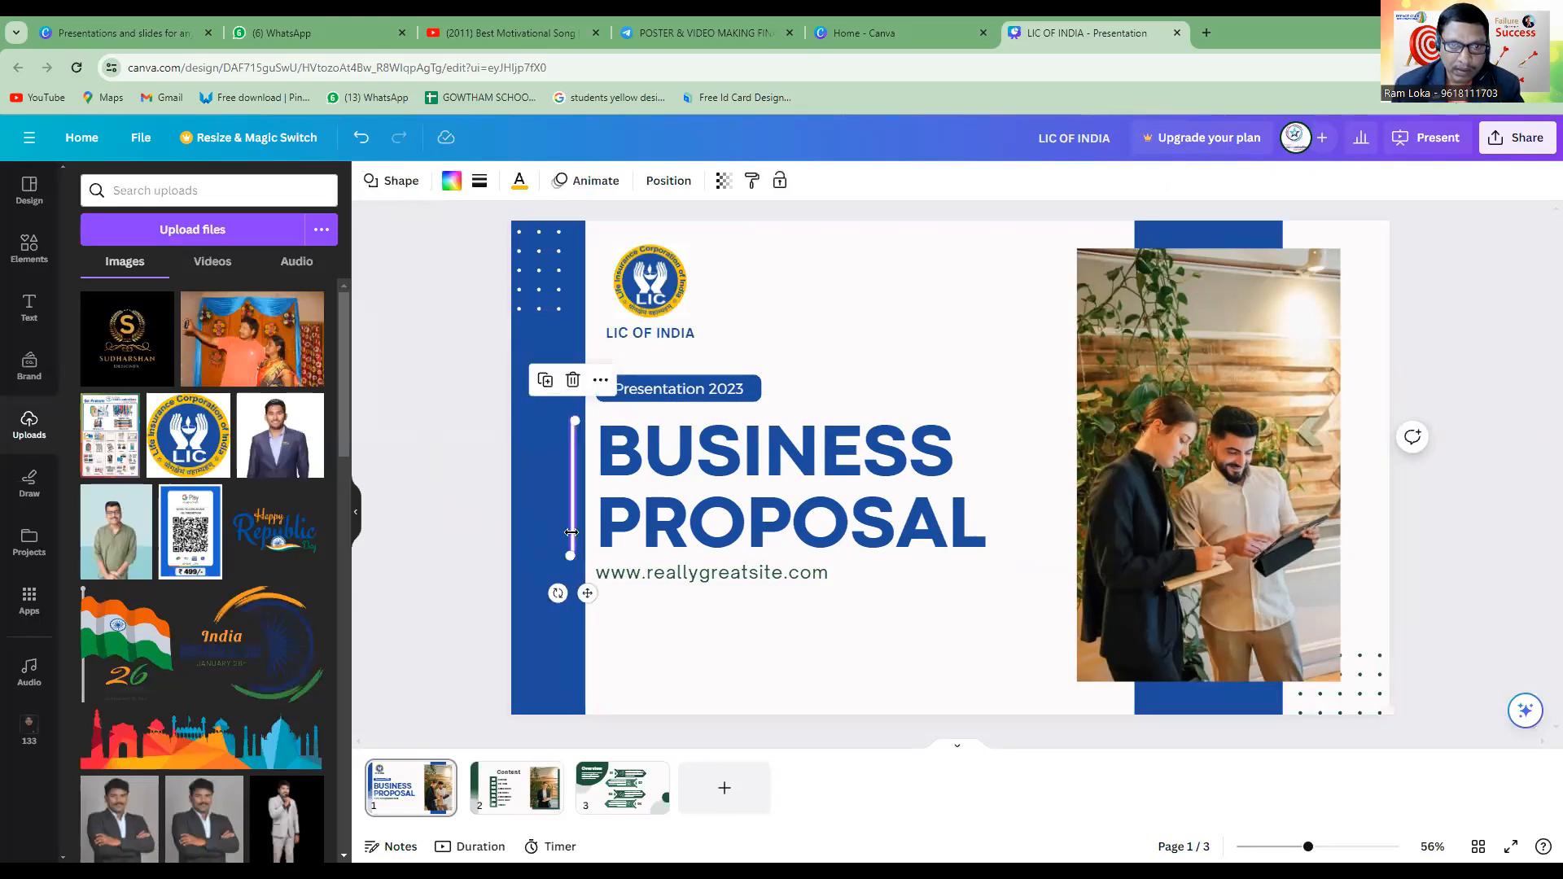
click(478, 187)
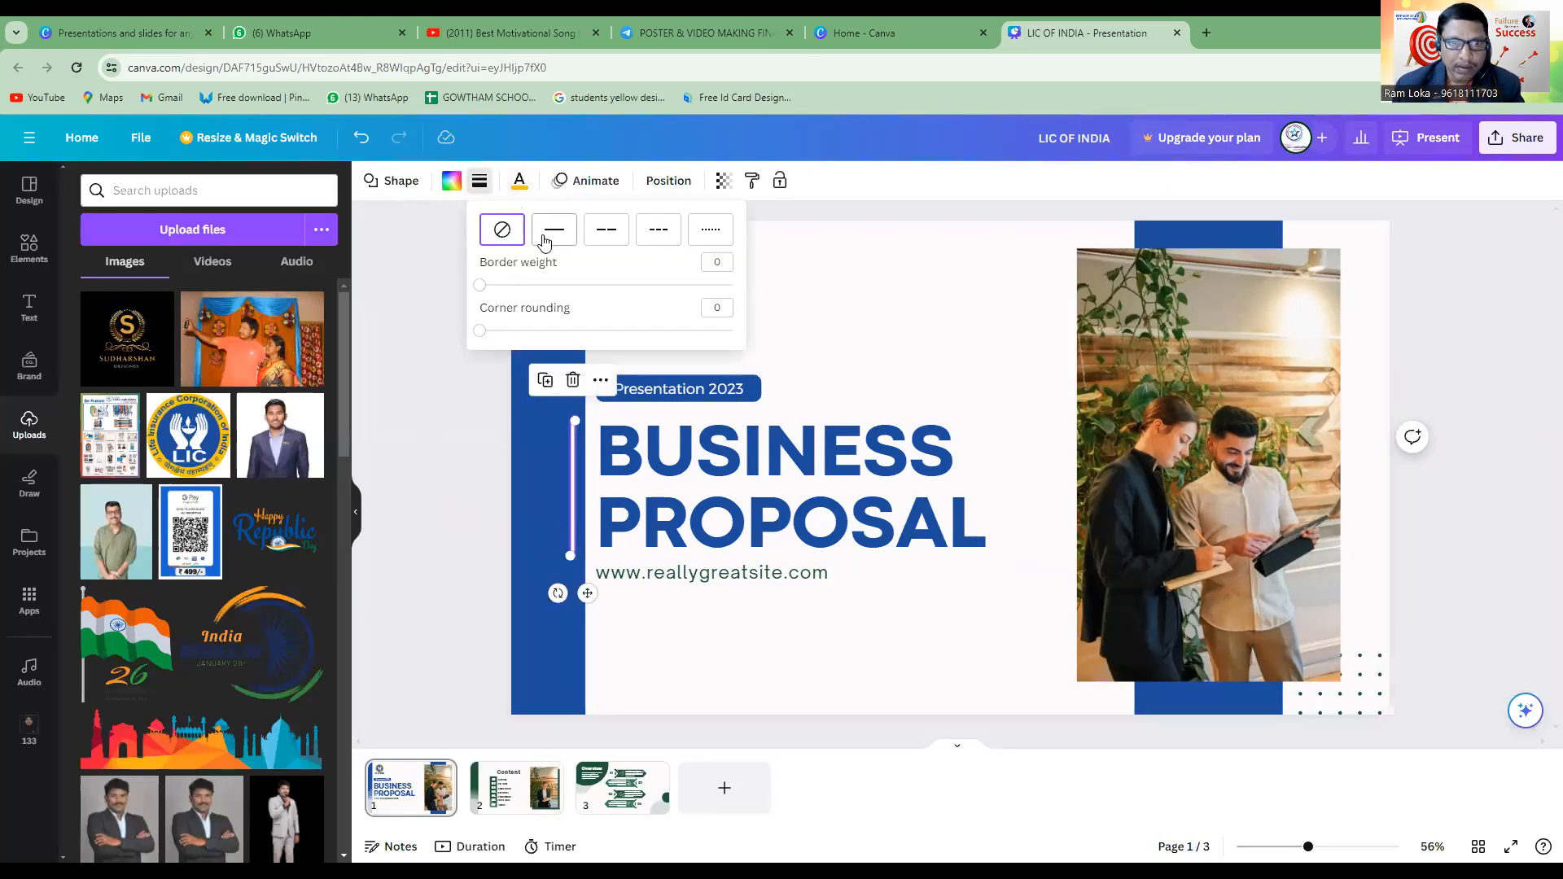
click(546, 237)
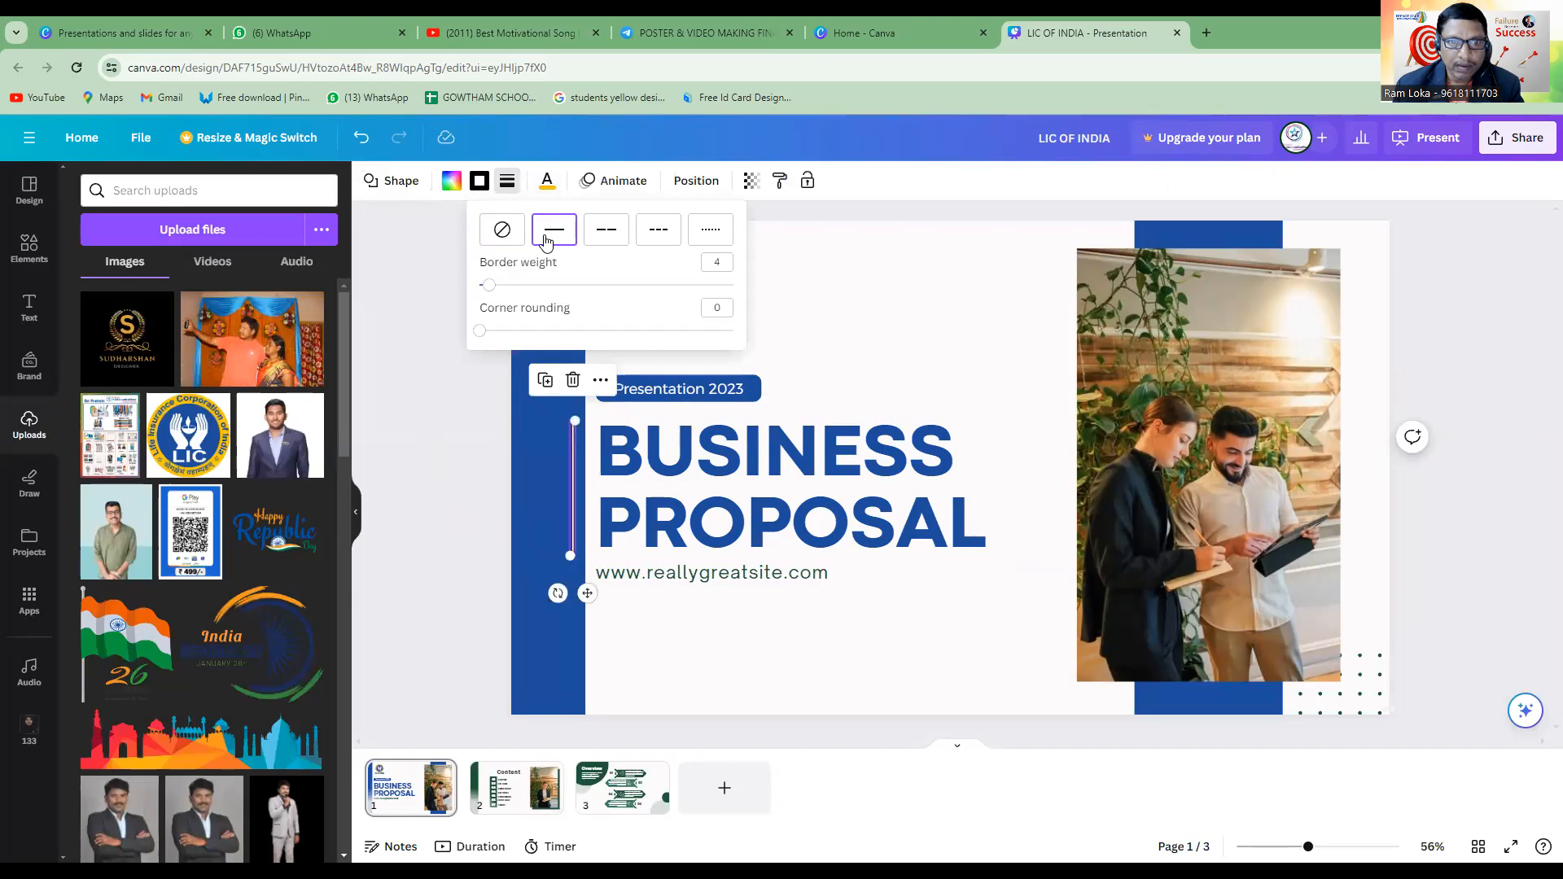
click(483, 188)
click(89, 323)
click(802, 341)
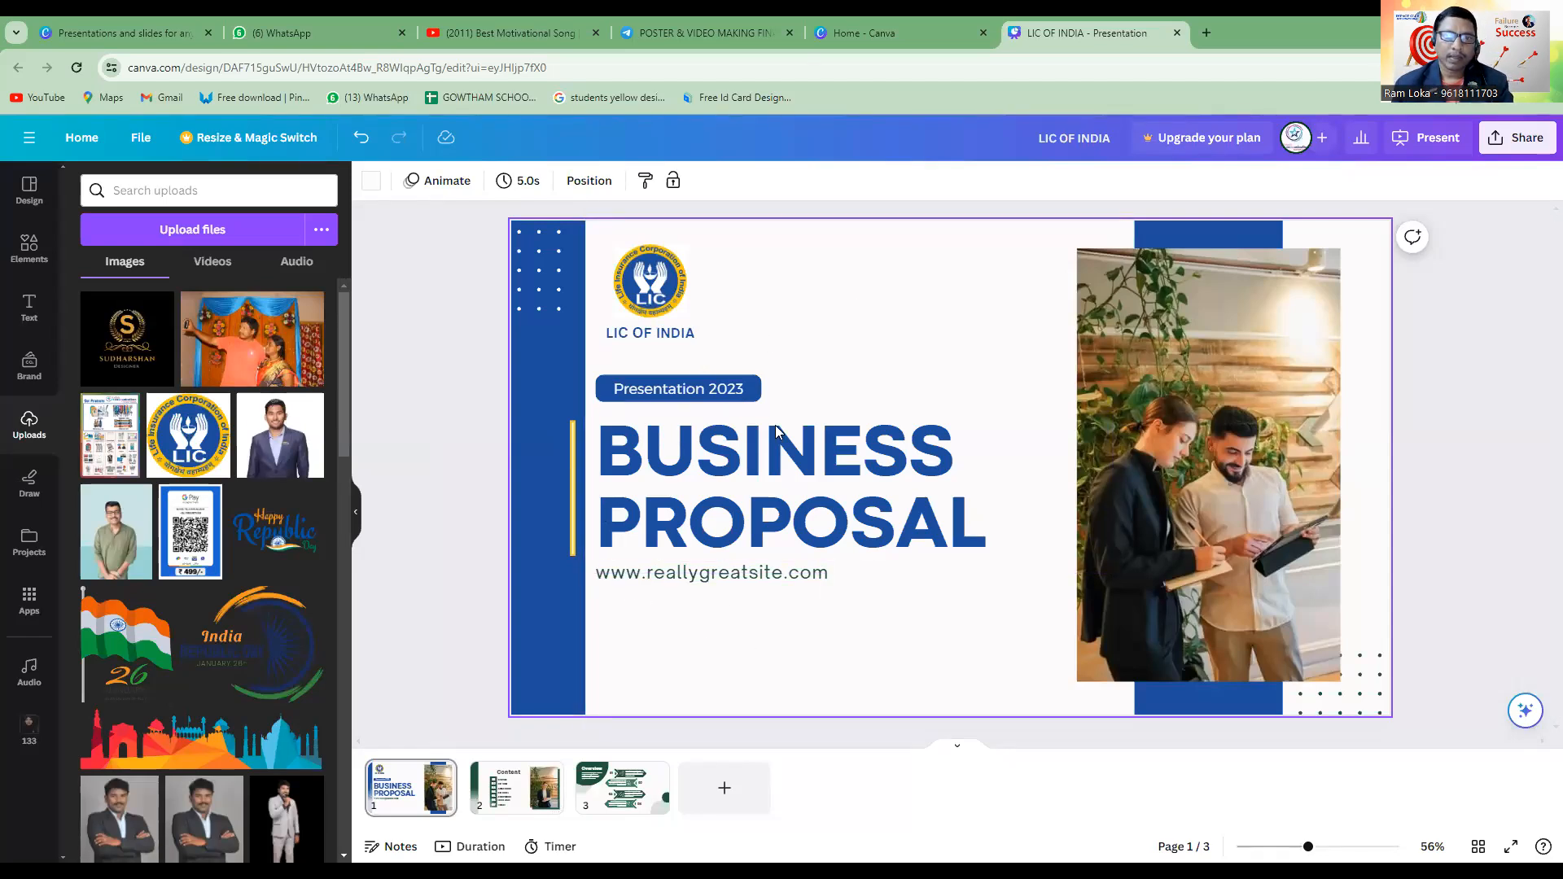
click(571, 483)
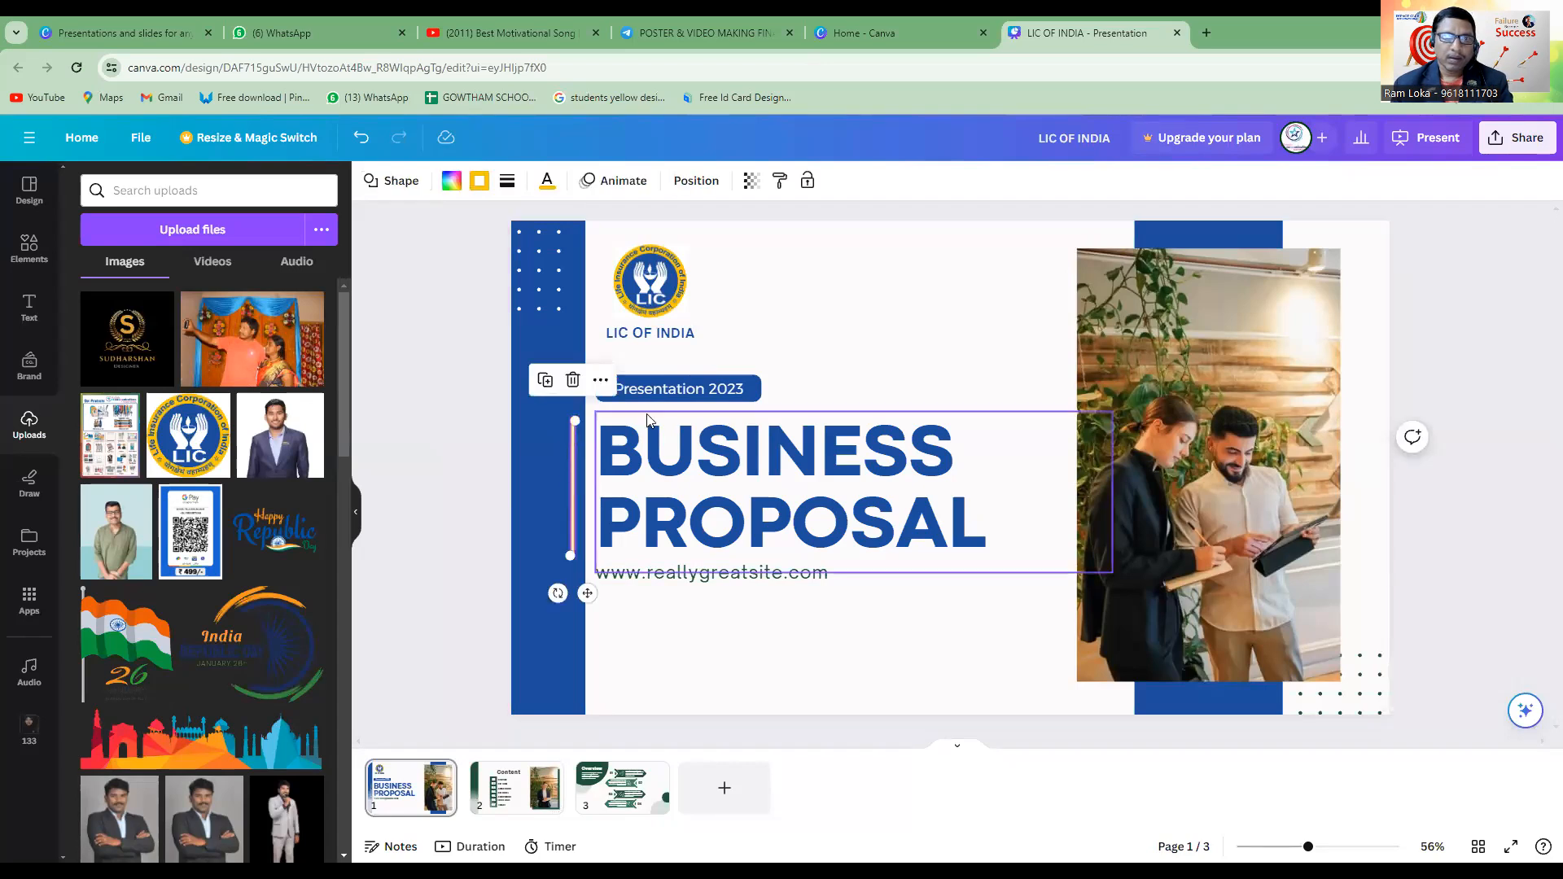
click(854, 347)
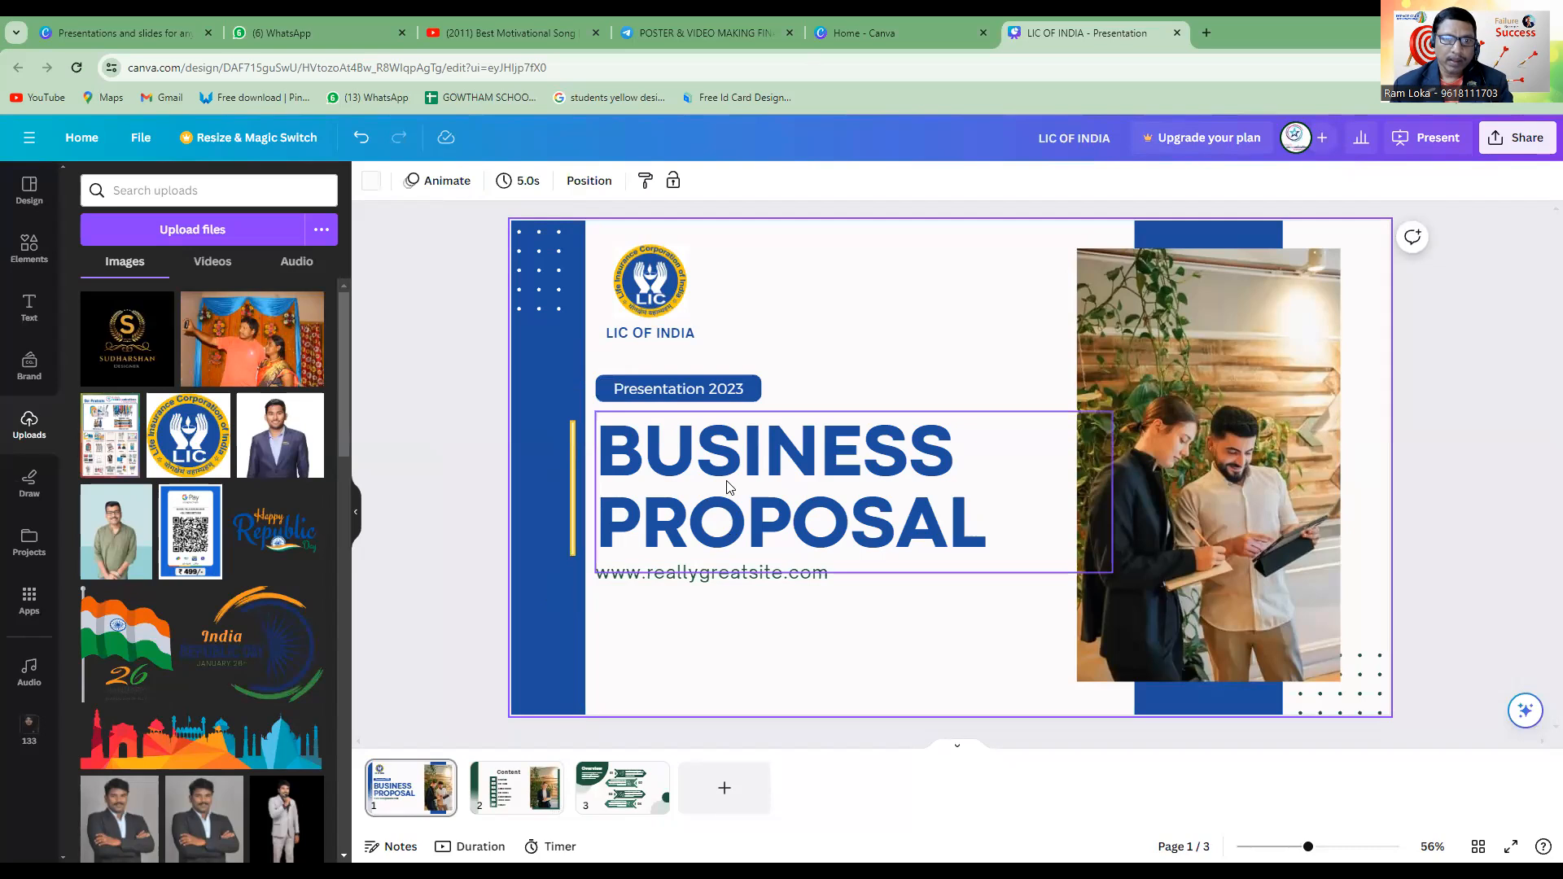
Recolour the "Presentation 2023" label background with the yellow from the logo's photo colours.
click(755, 394)
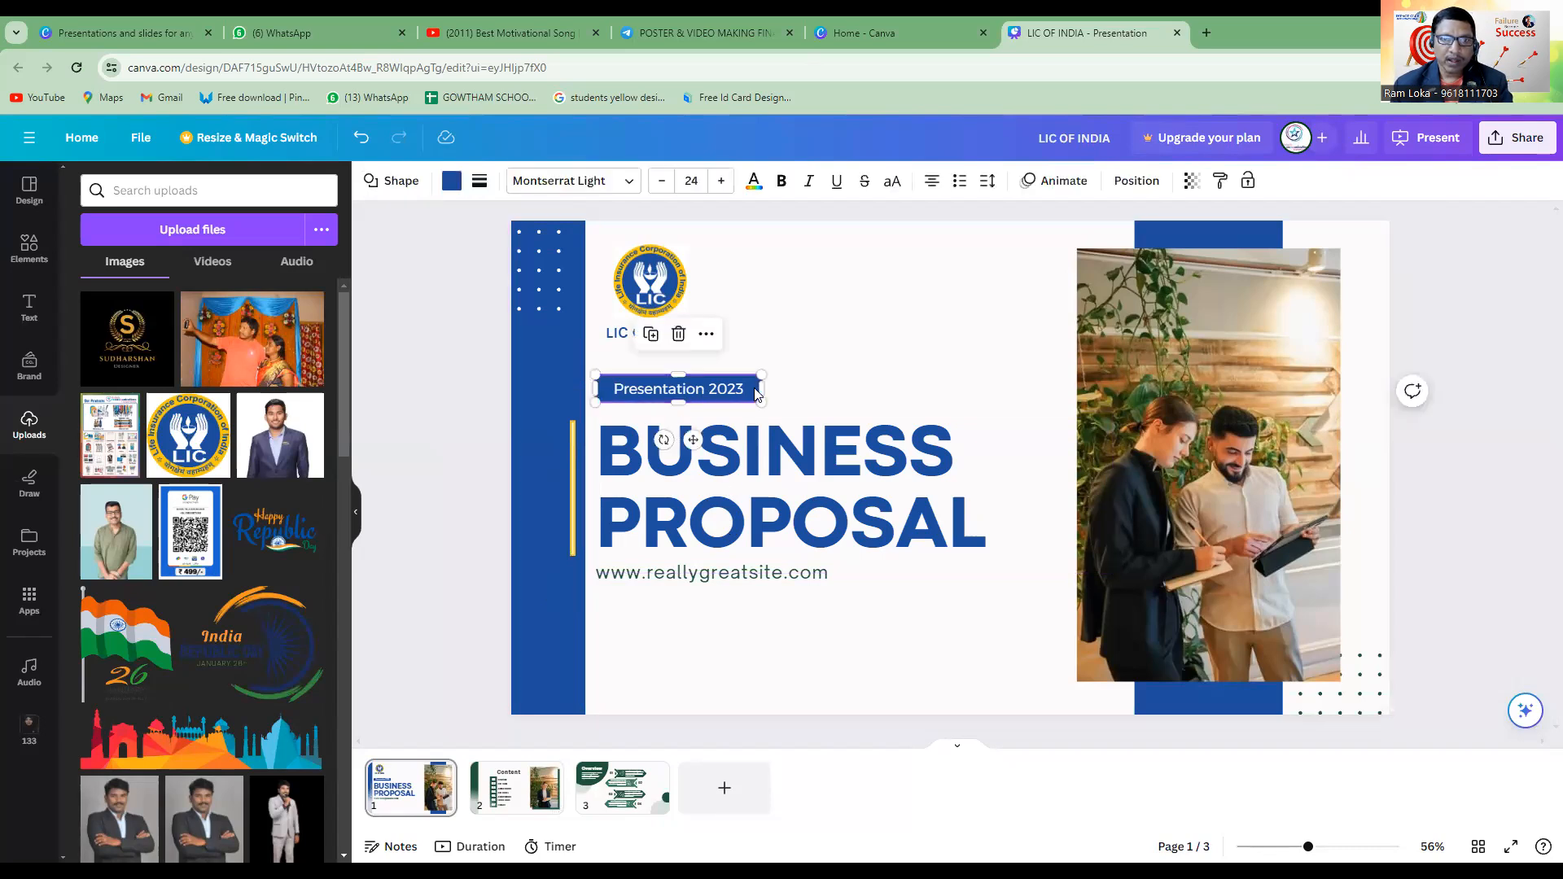
click(452, 182)
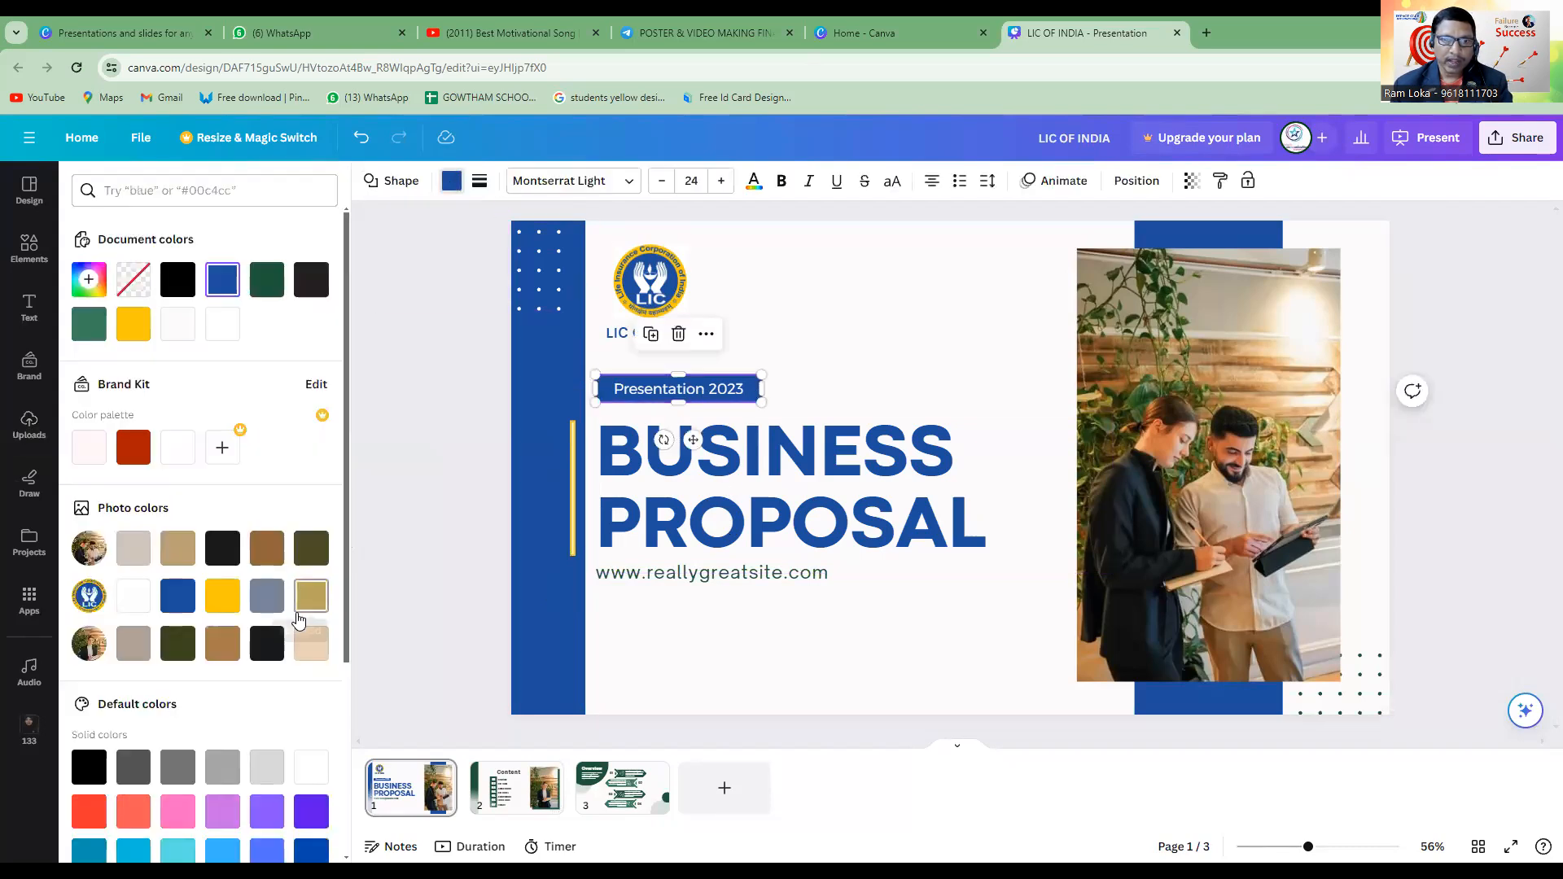
click(228, 598)
click(972, 399)
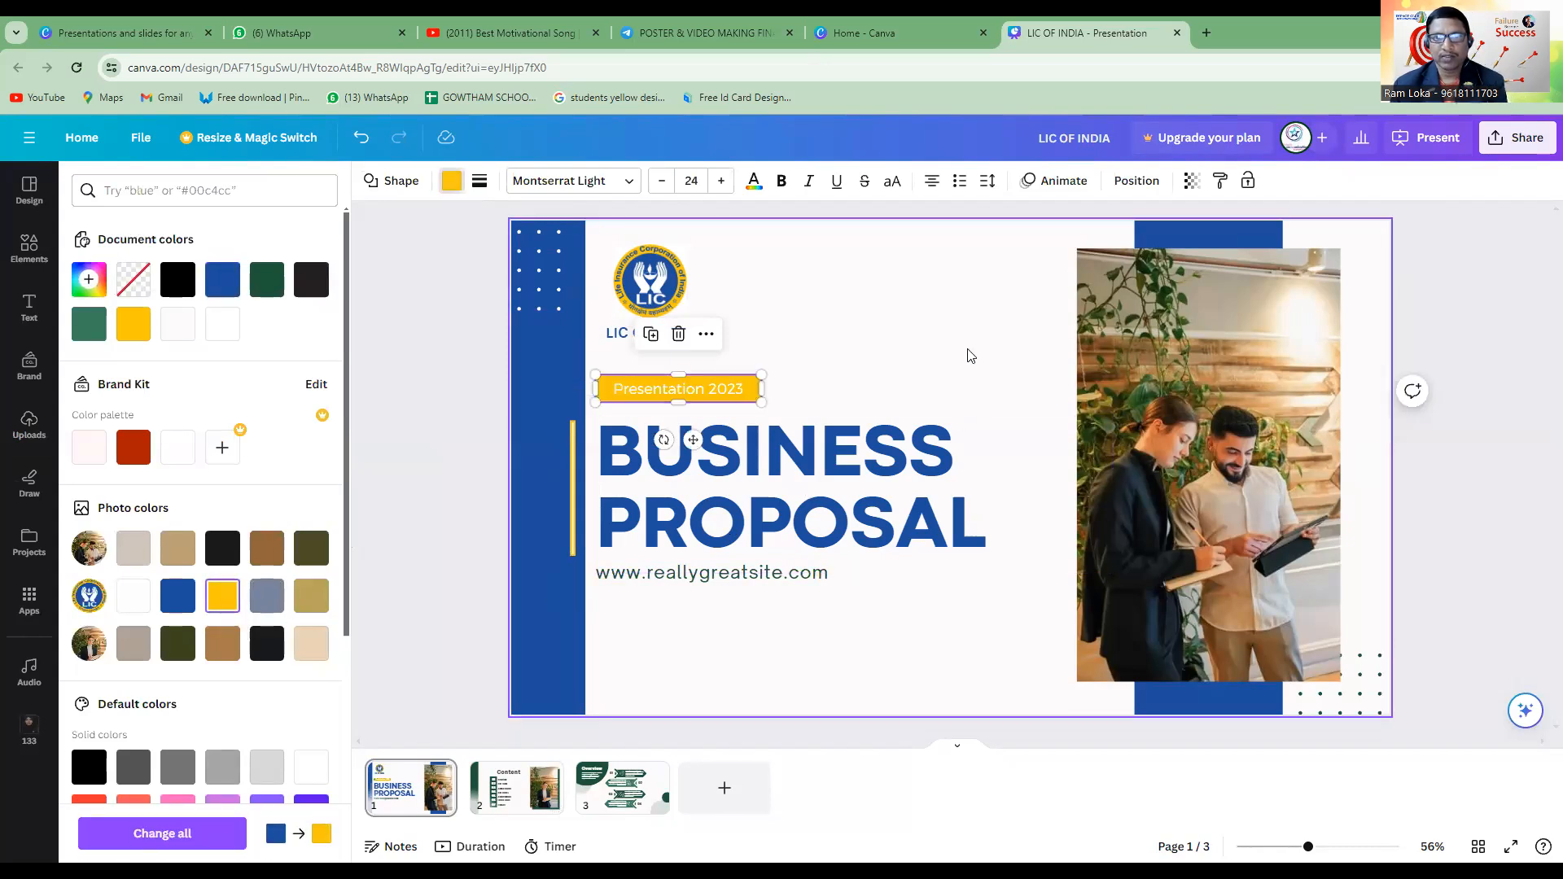
Try the logo's blue as the "Presentation 2023" label background and undo that change.
click(705, 386)
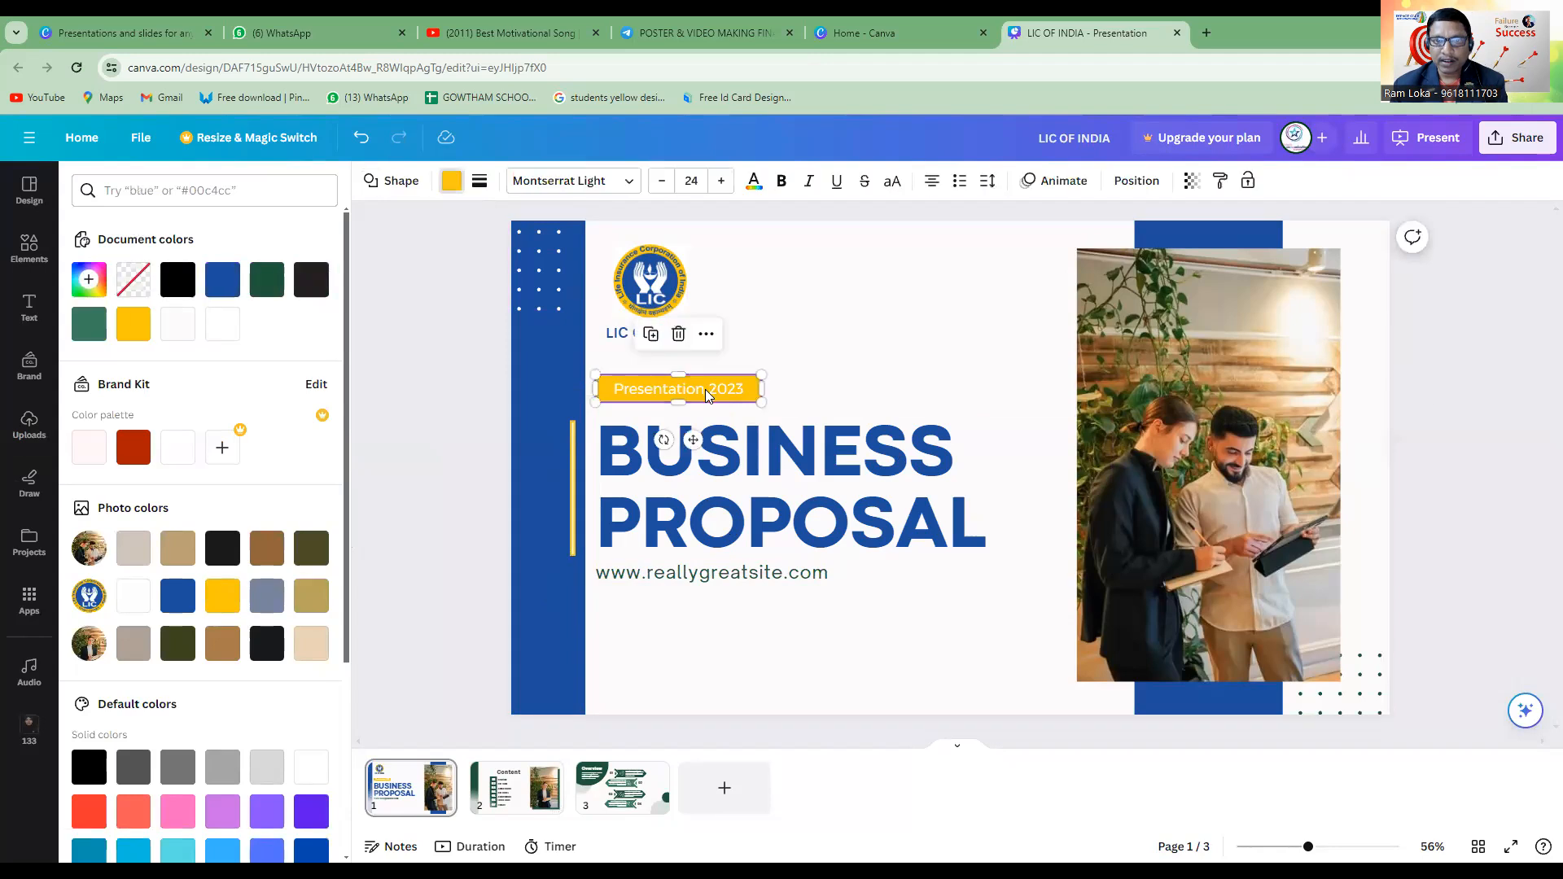
double_click(696, 391)
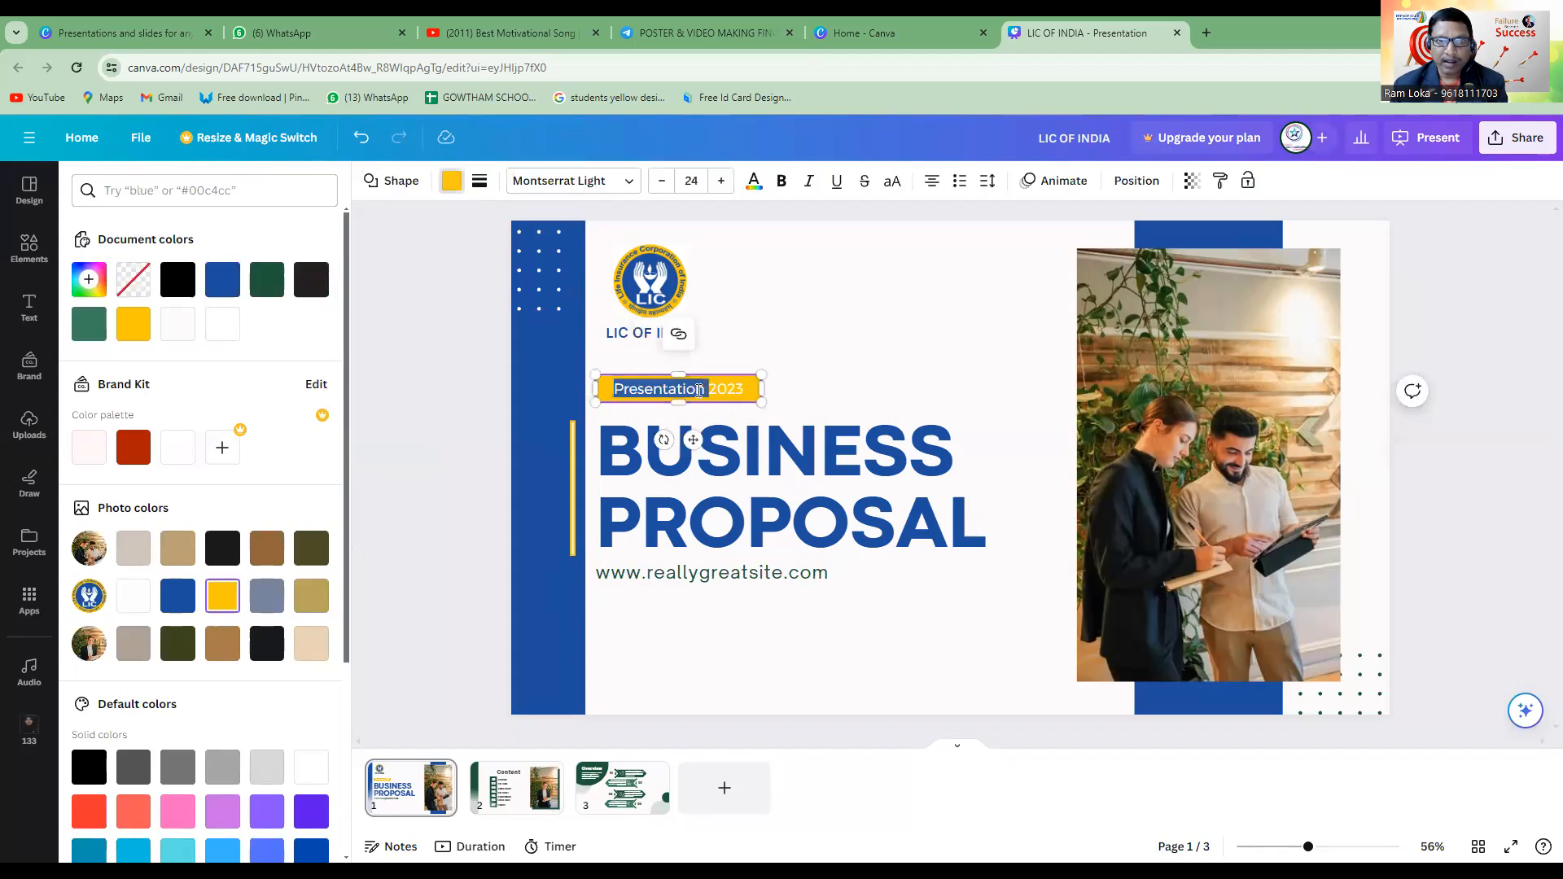
triple_click(697, 391)
click(979, 372)
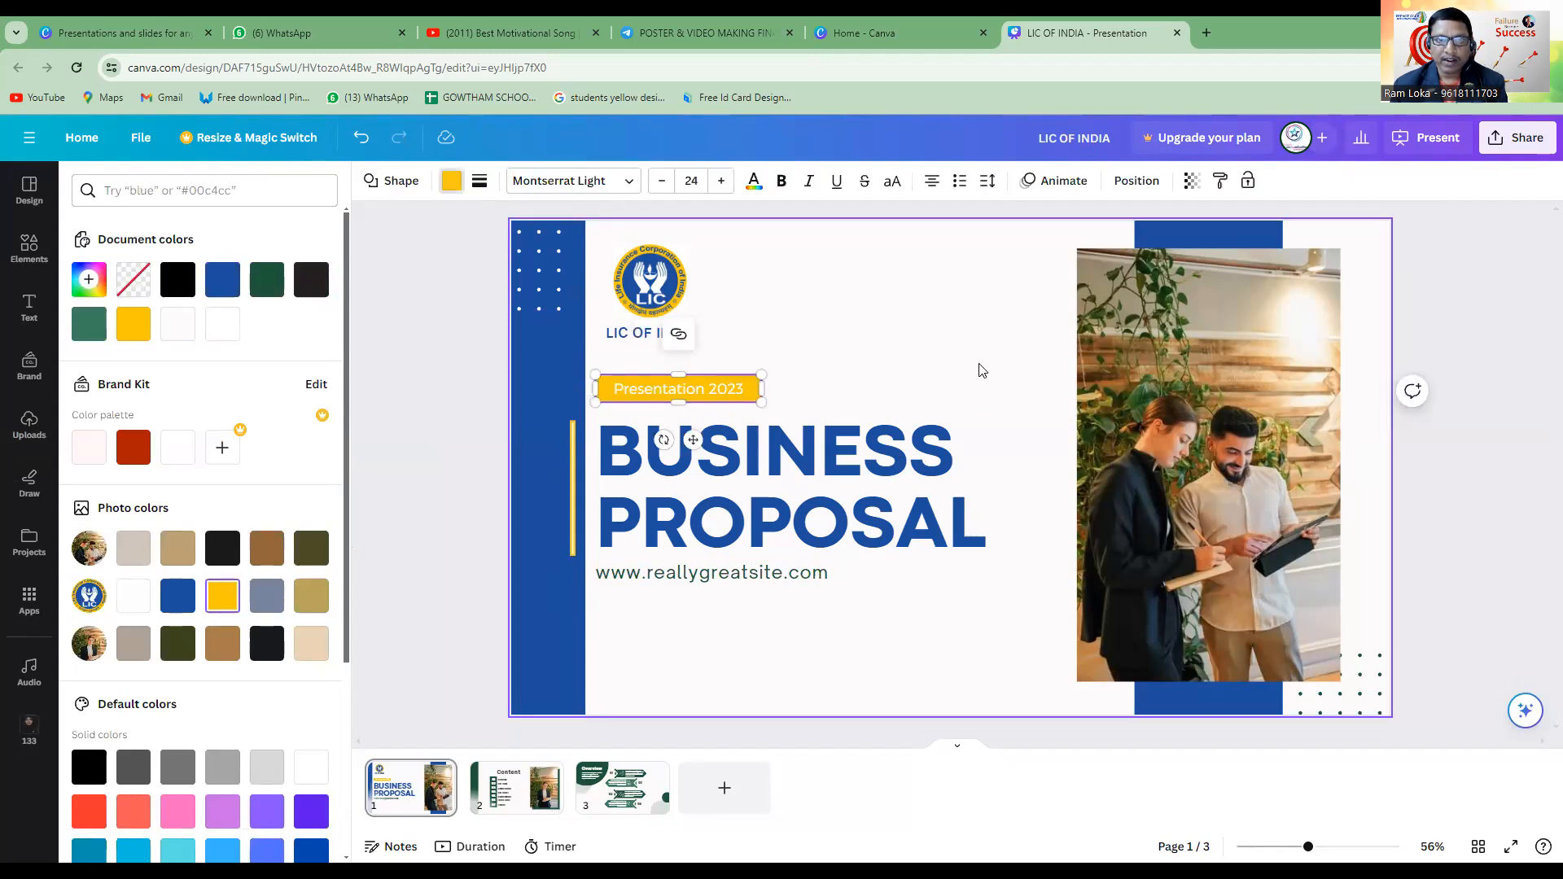
triple_click(707, 392)
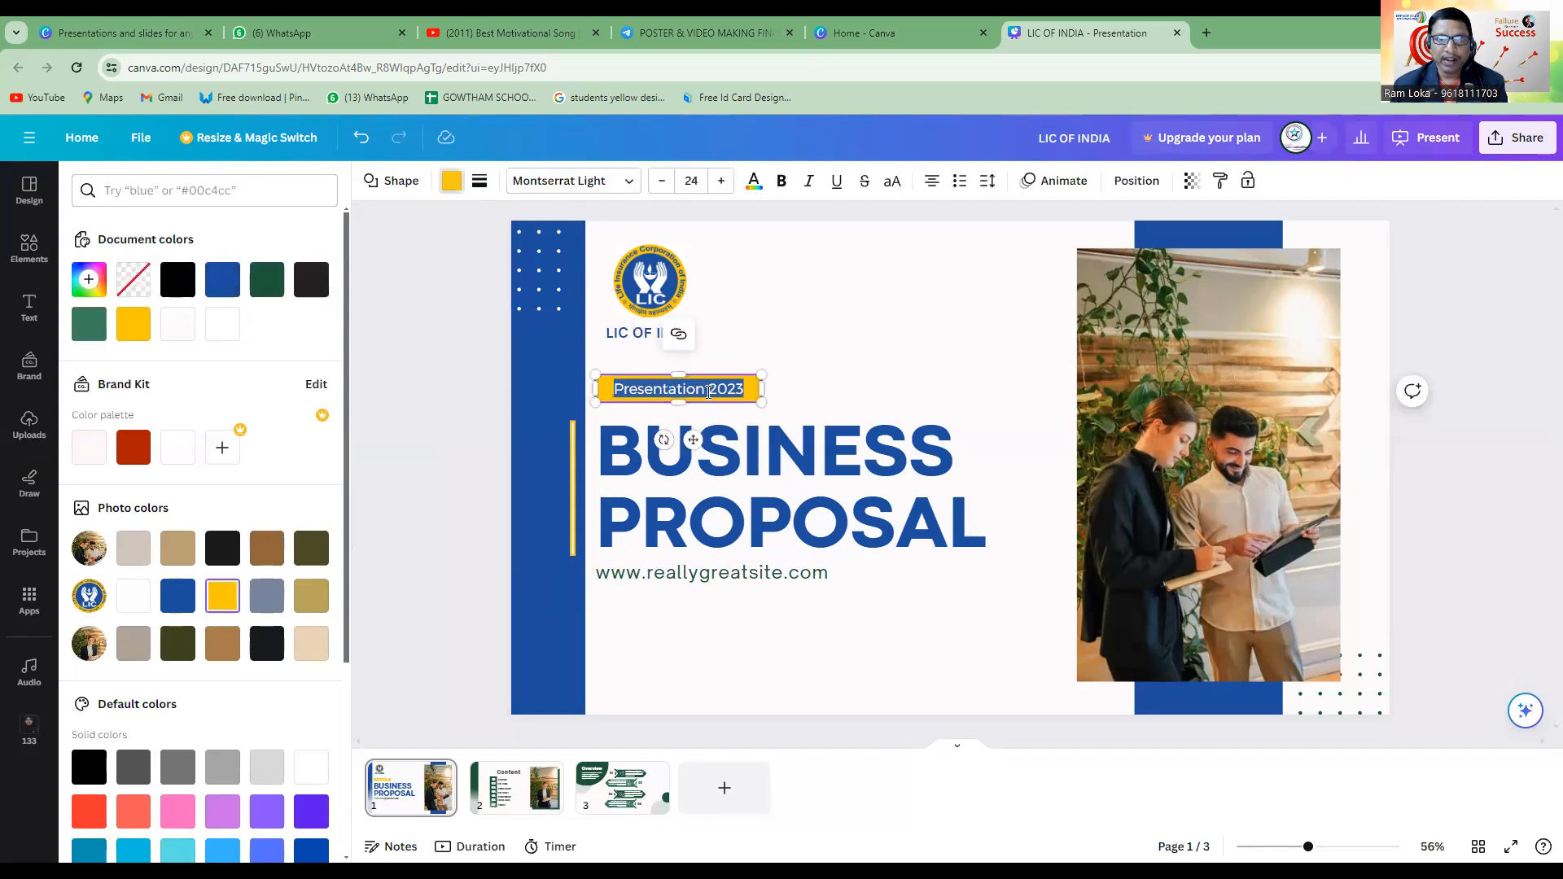
click(452, 183)
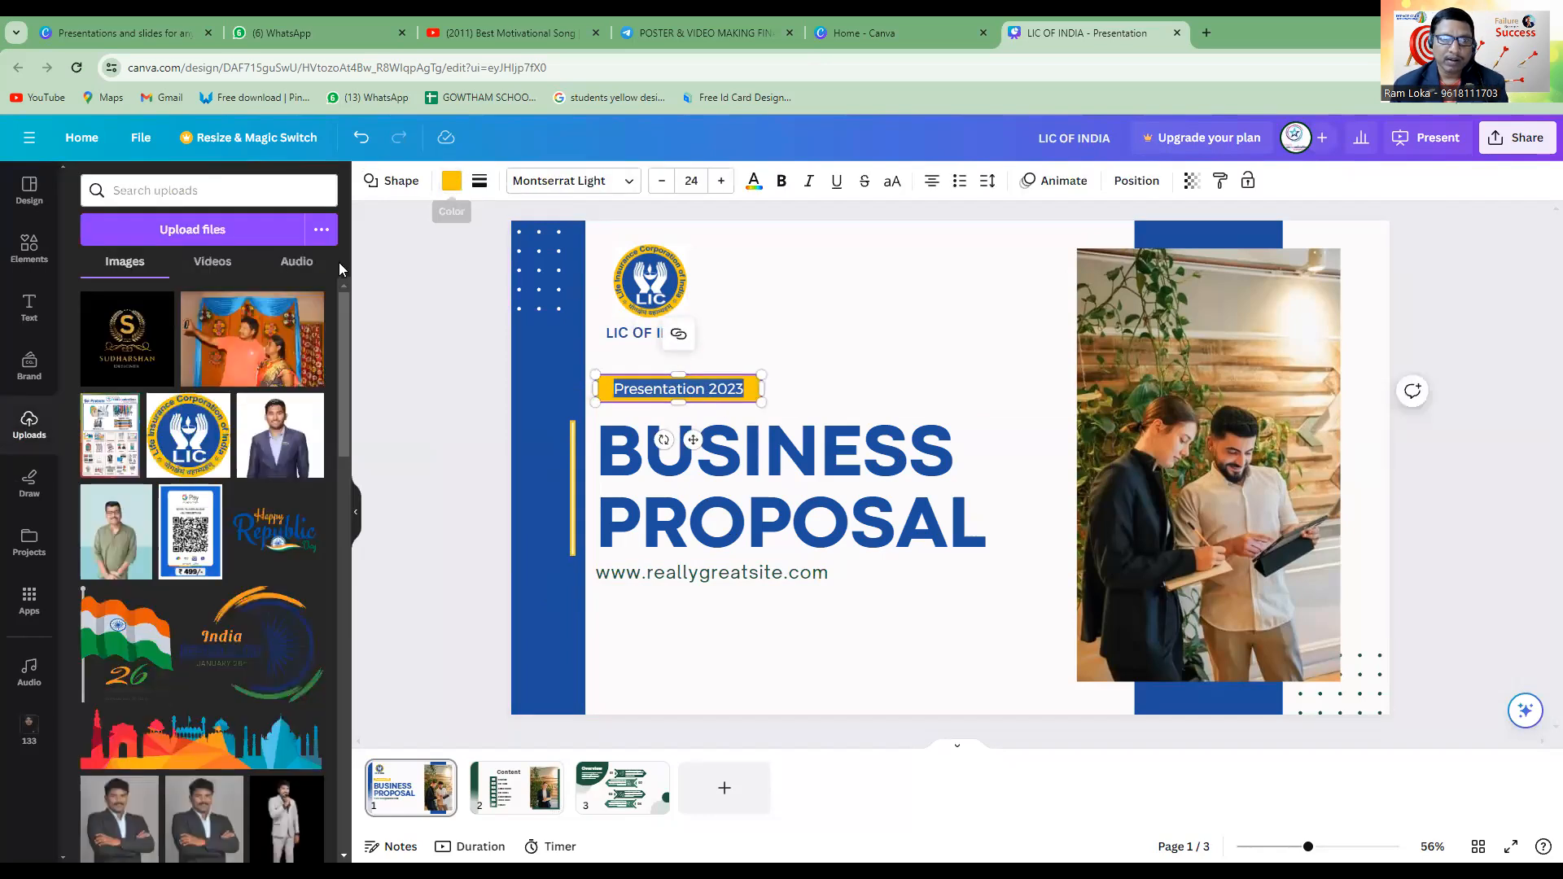
click(452, 181)
click(223, 279)
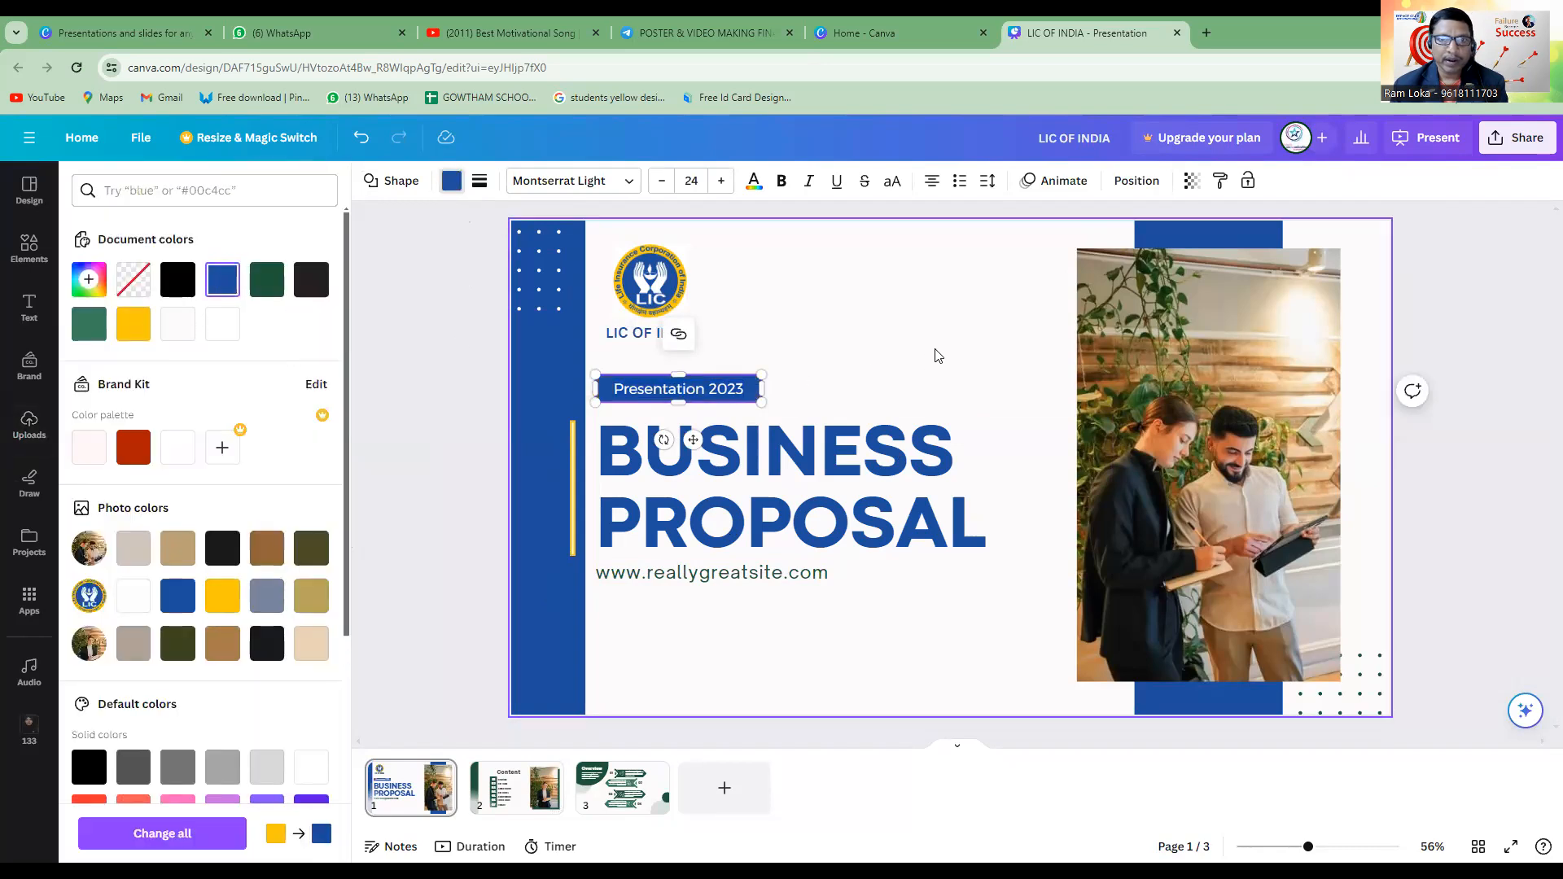
click(805, 393)
key(ctrl+z)
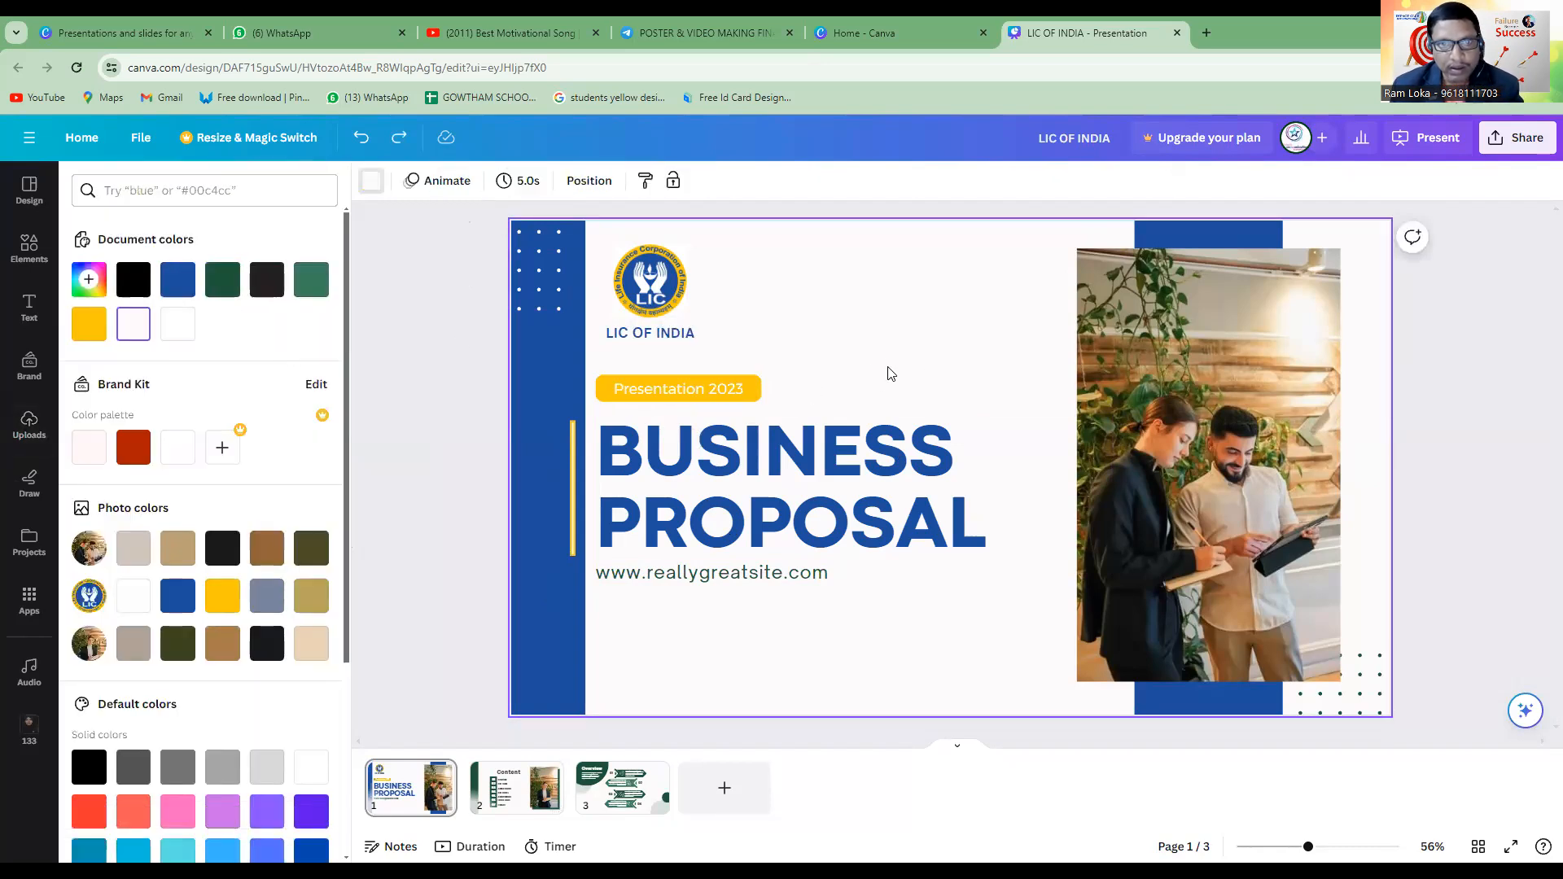
Colour the "Presentation 2023" label text with the logo's blue and make it bold.
click(698, 392)
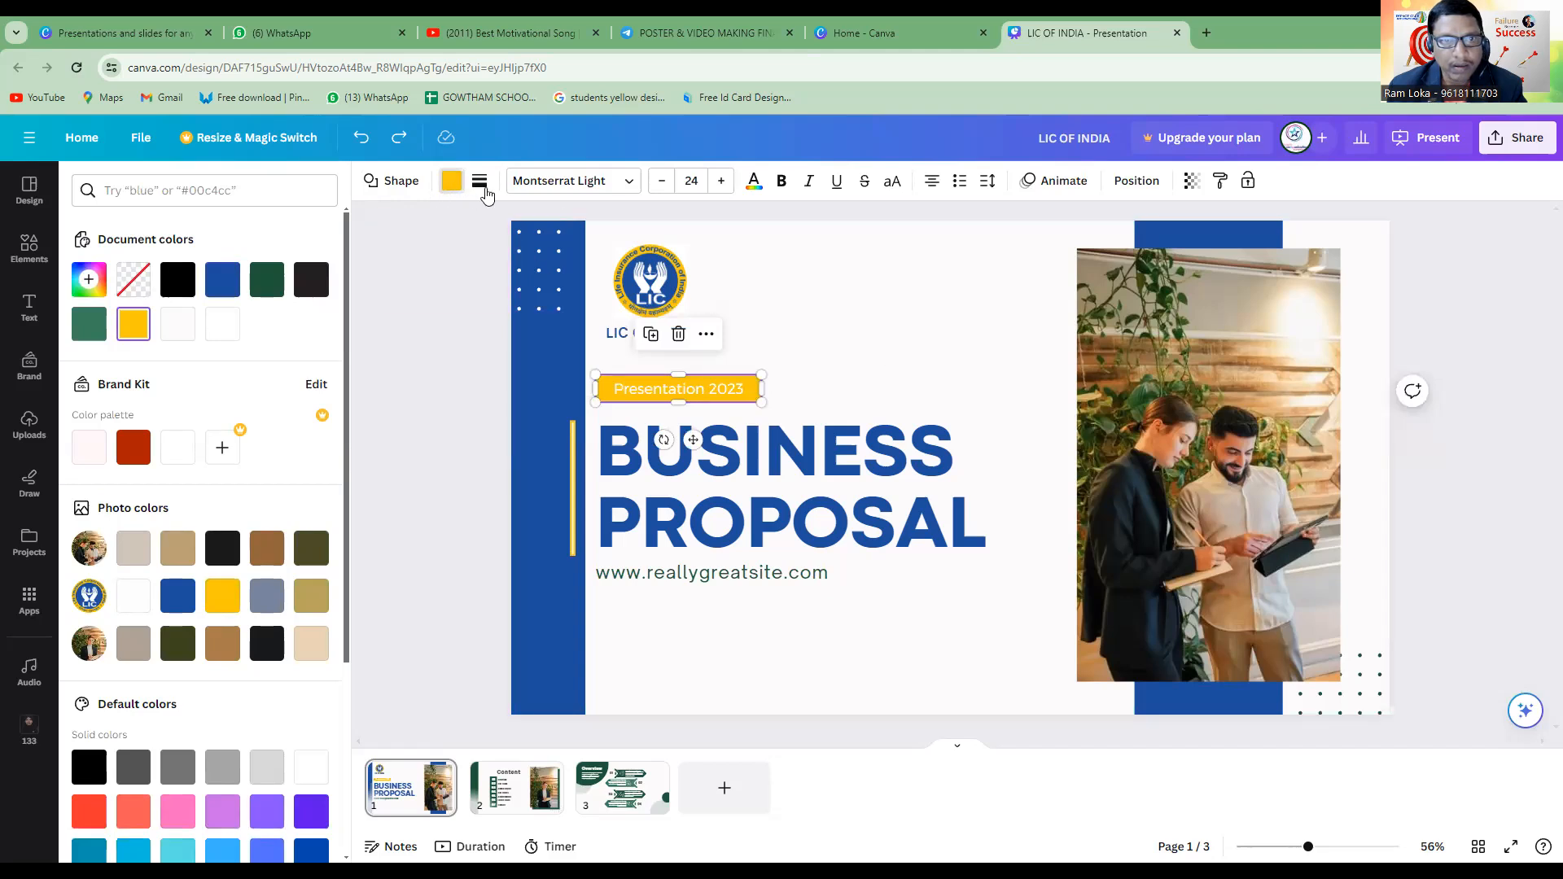
click(761, 187)
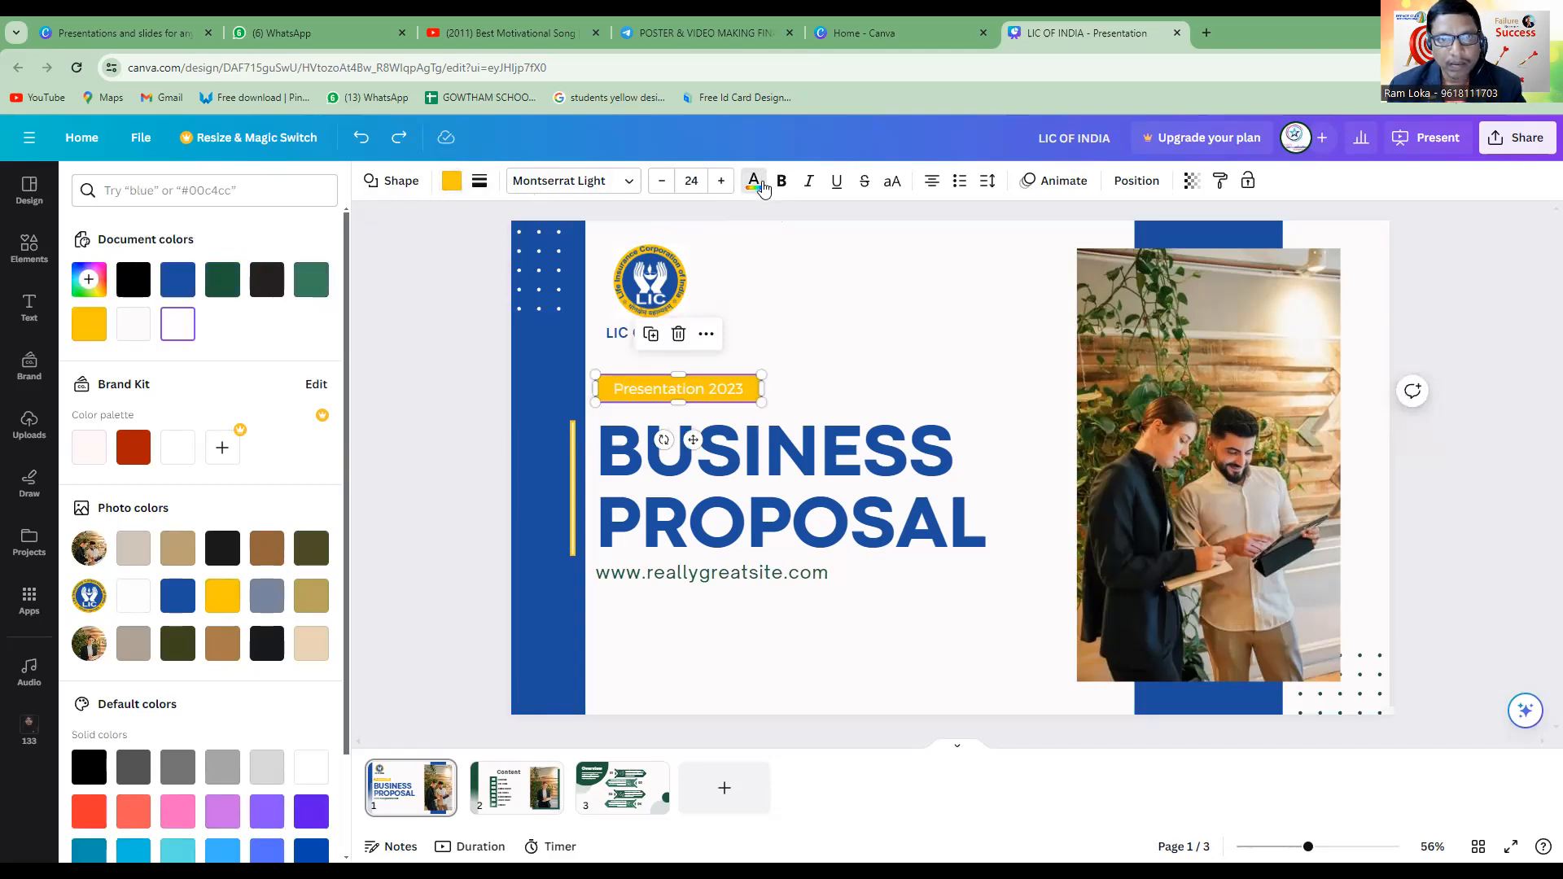
click(178, 284)
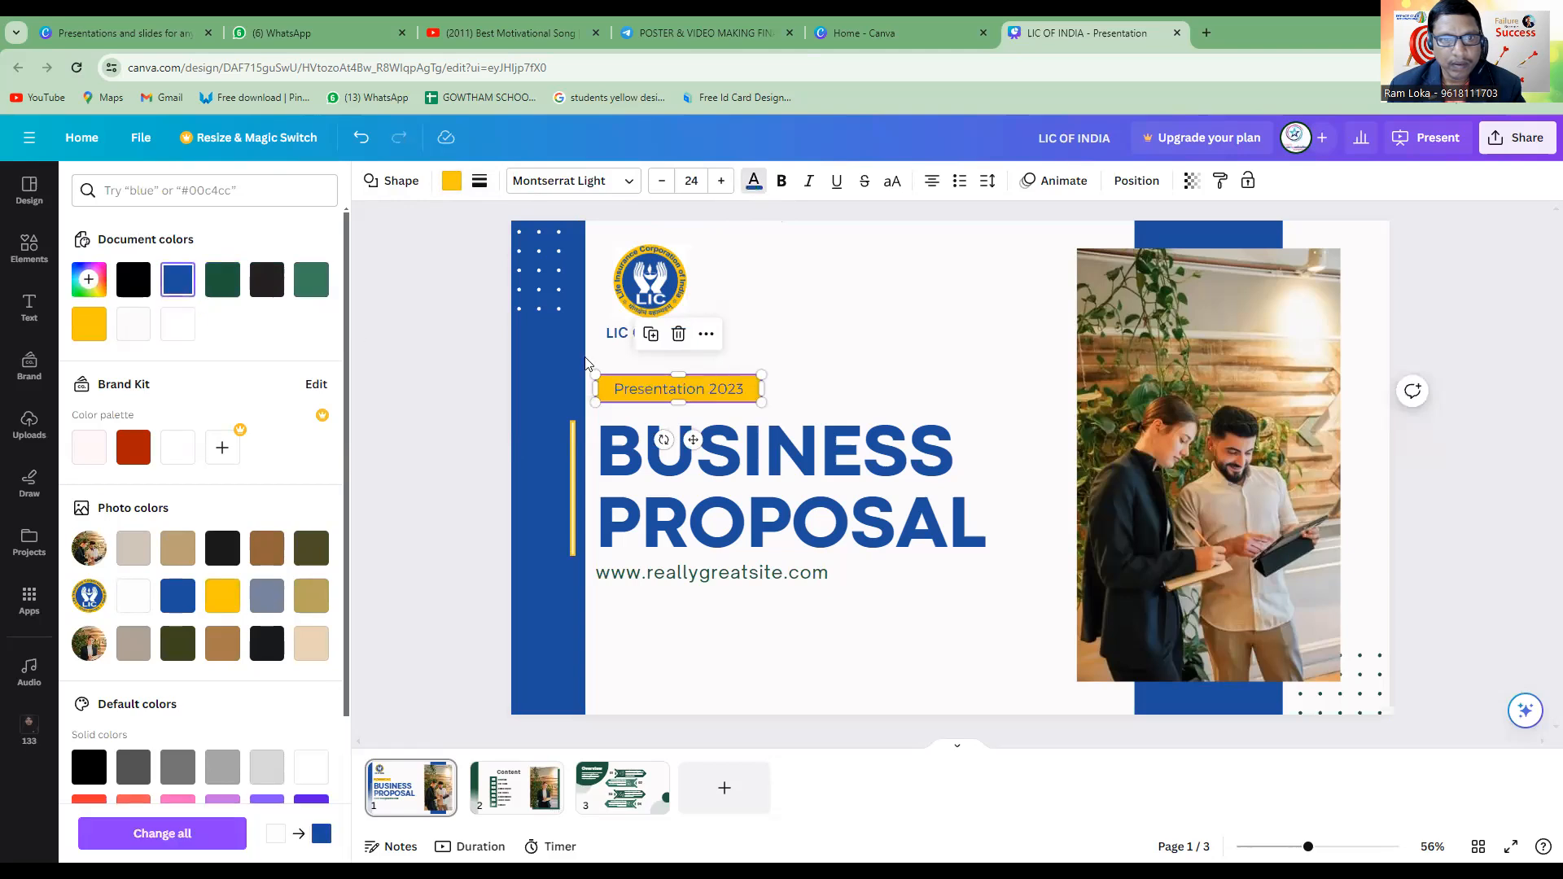
click(914, 351)
click(723, 389)
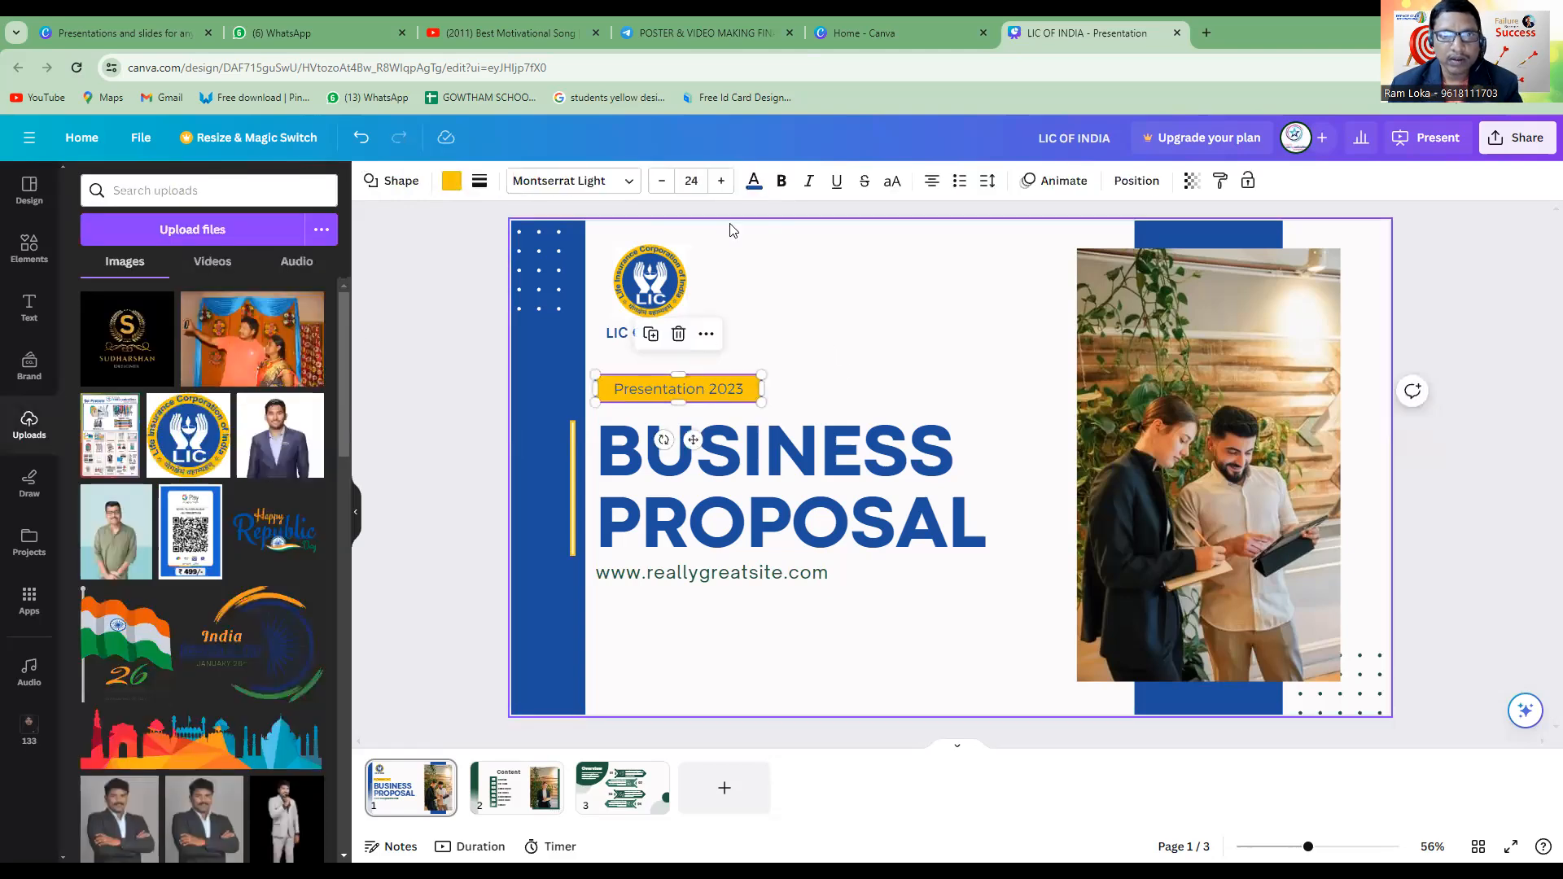
click(783, 182)
click(893, 355)
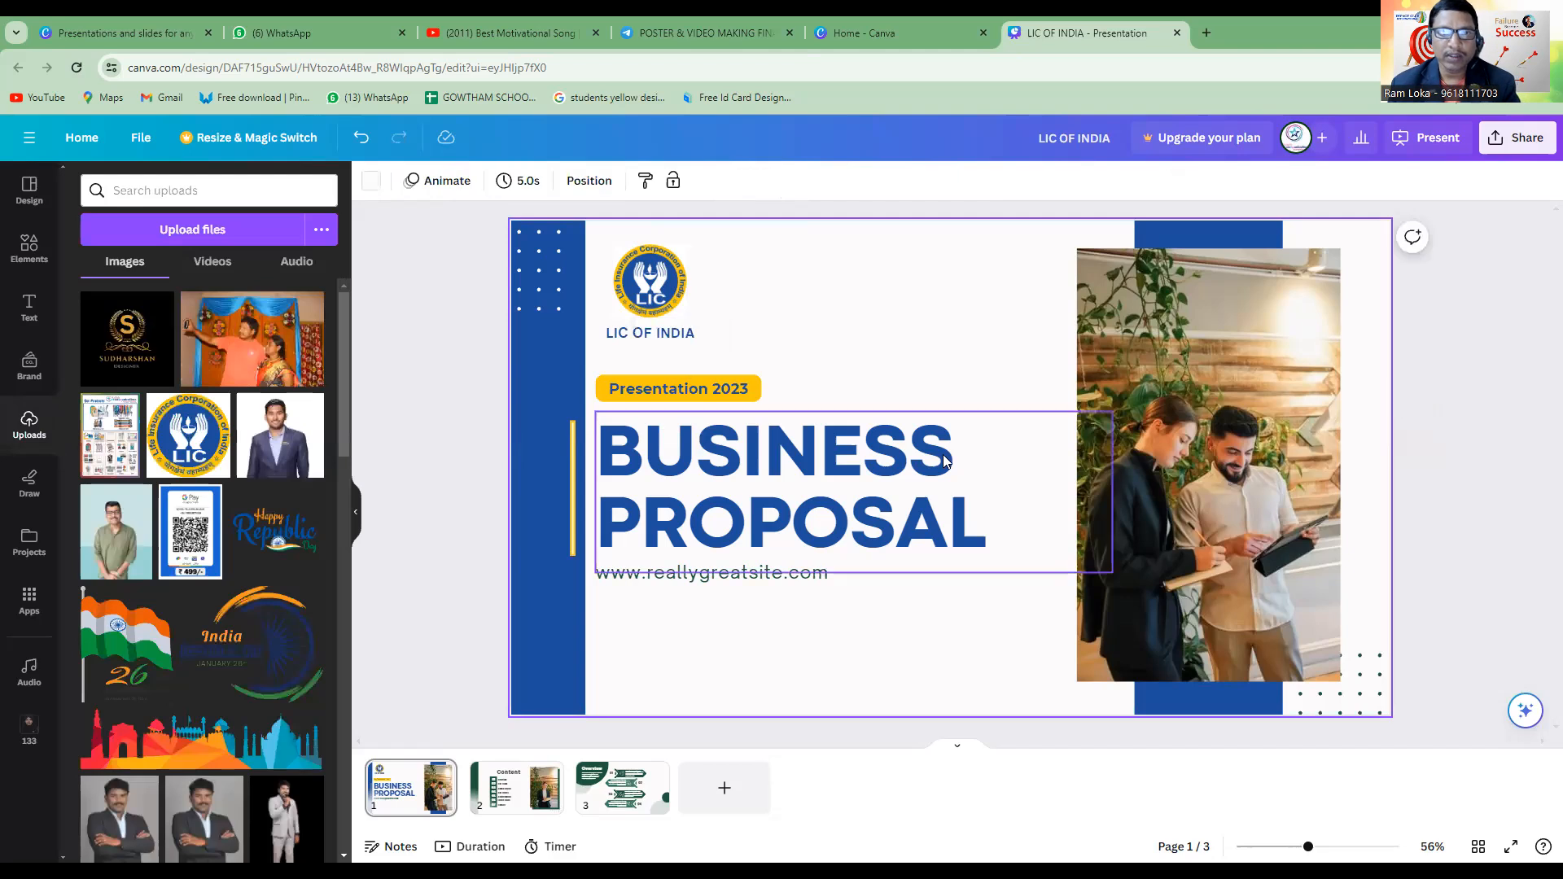
click(775, 570)
double_click(780, 577)
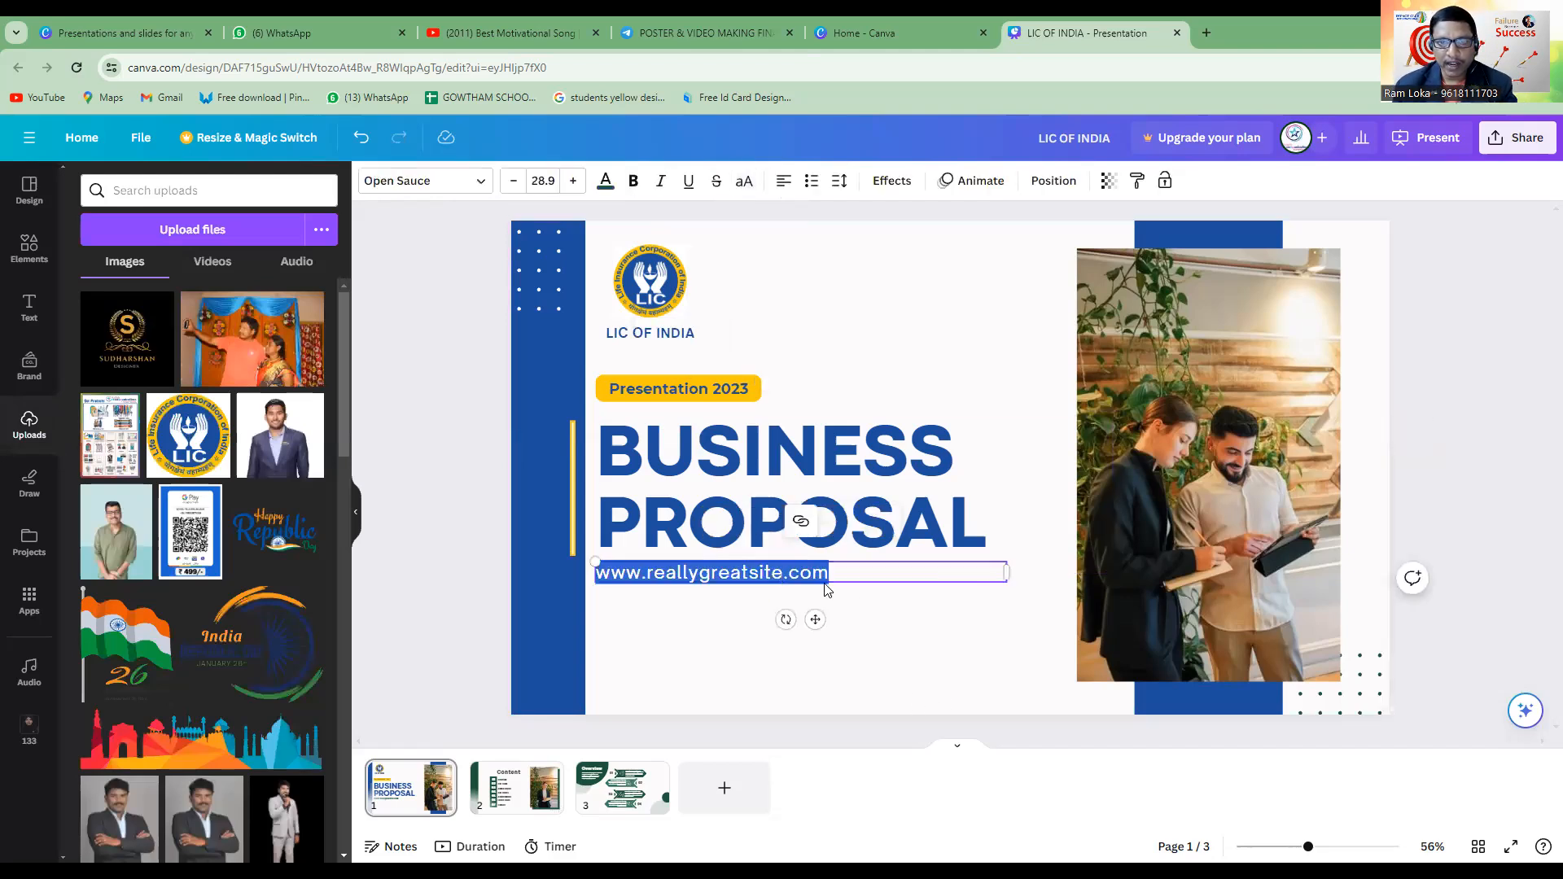
click(678, 579)
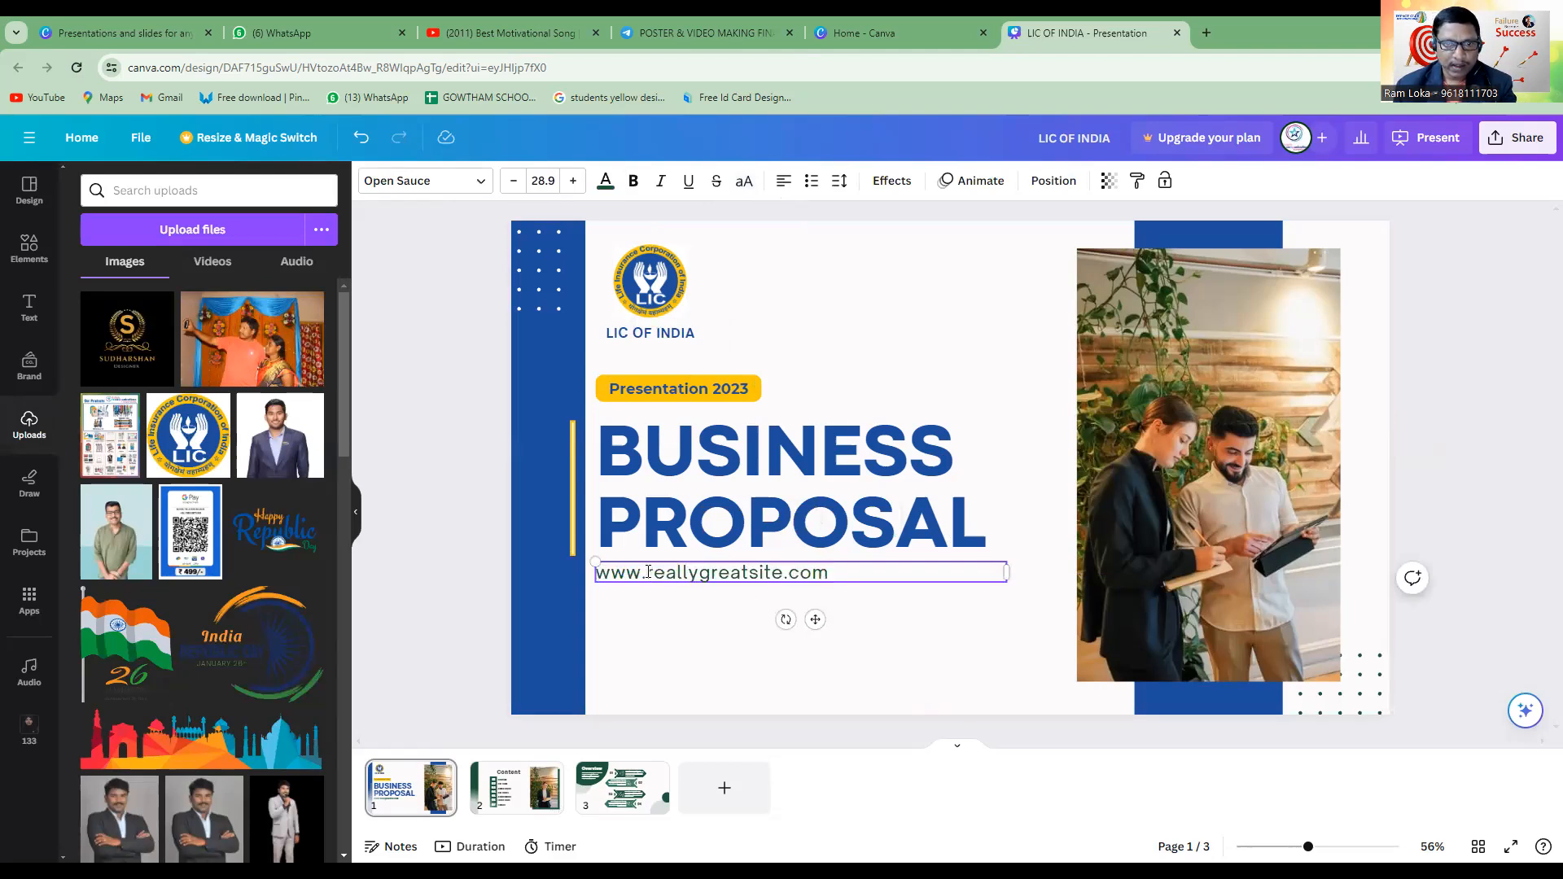
drag(648, 572, 781, 583)
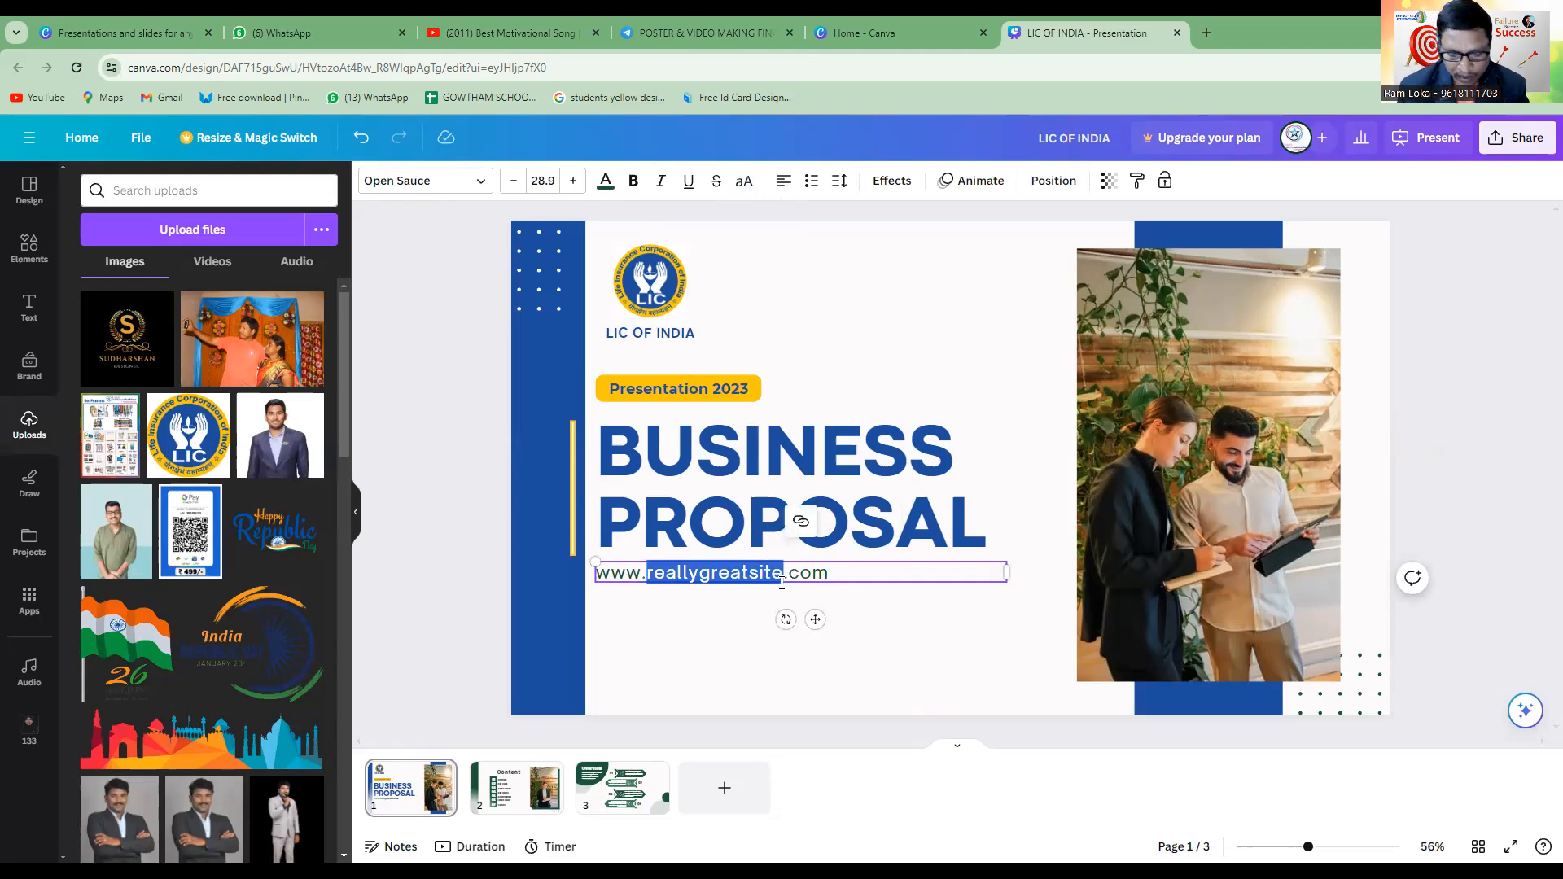
text(LIC)
text(OFINDI)
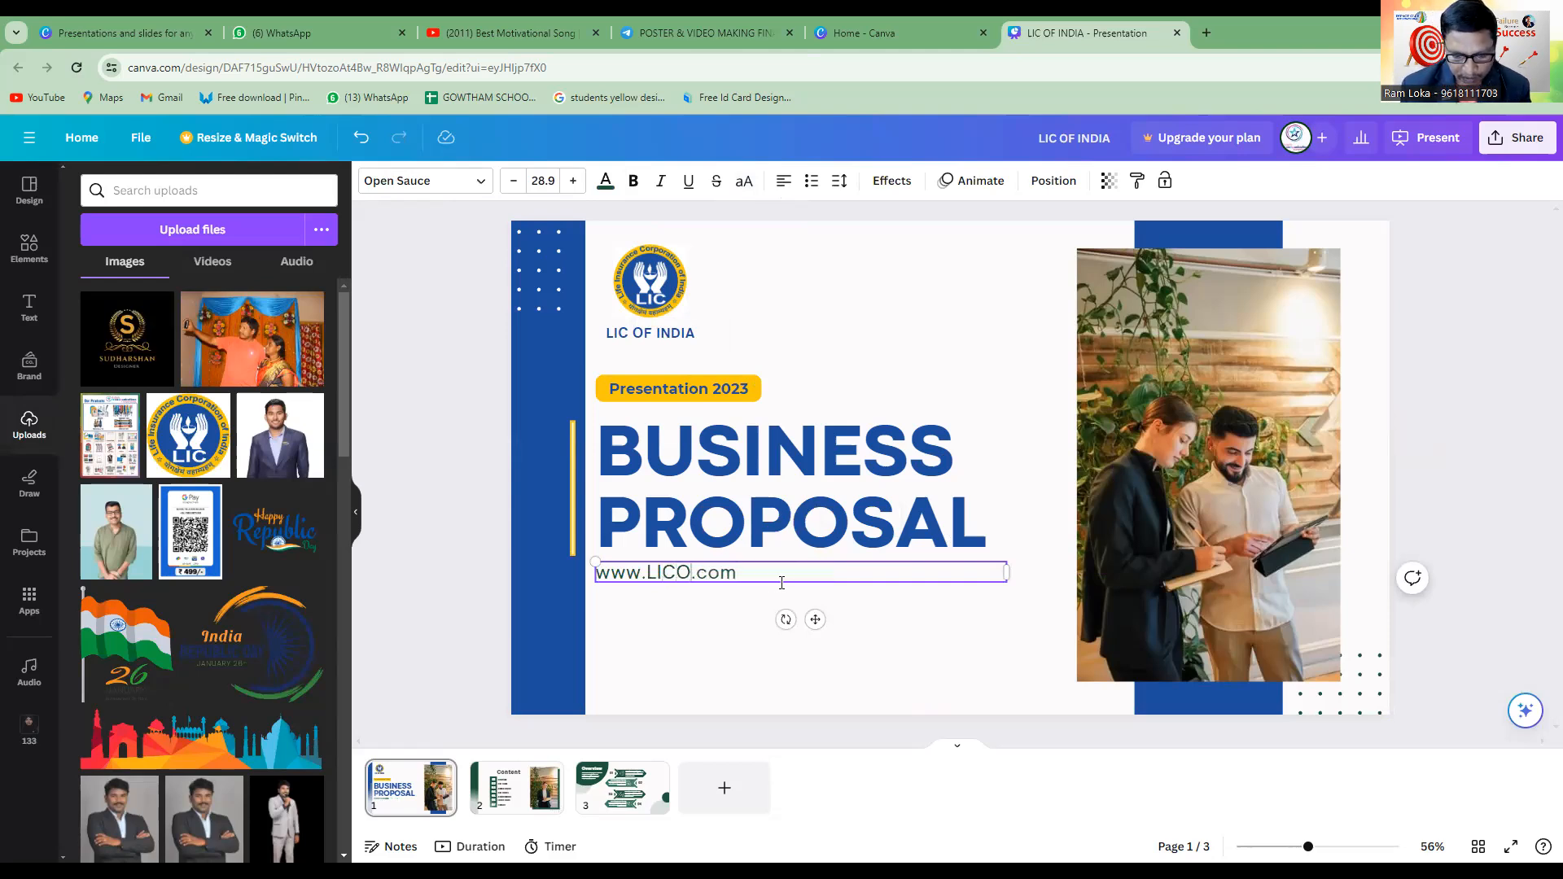
text(A)
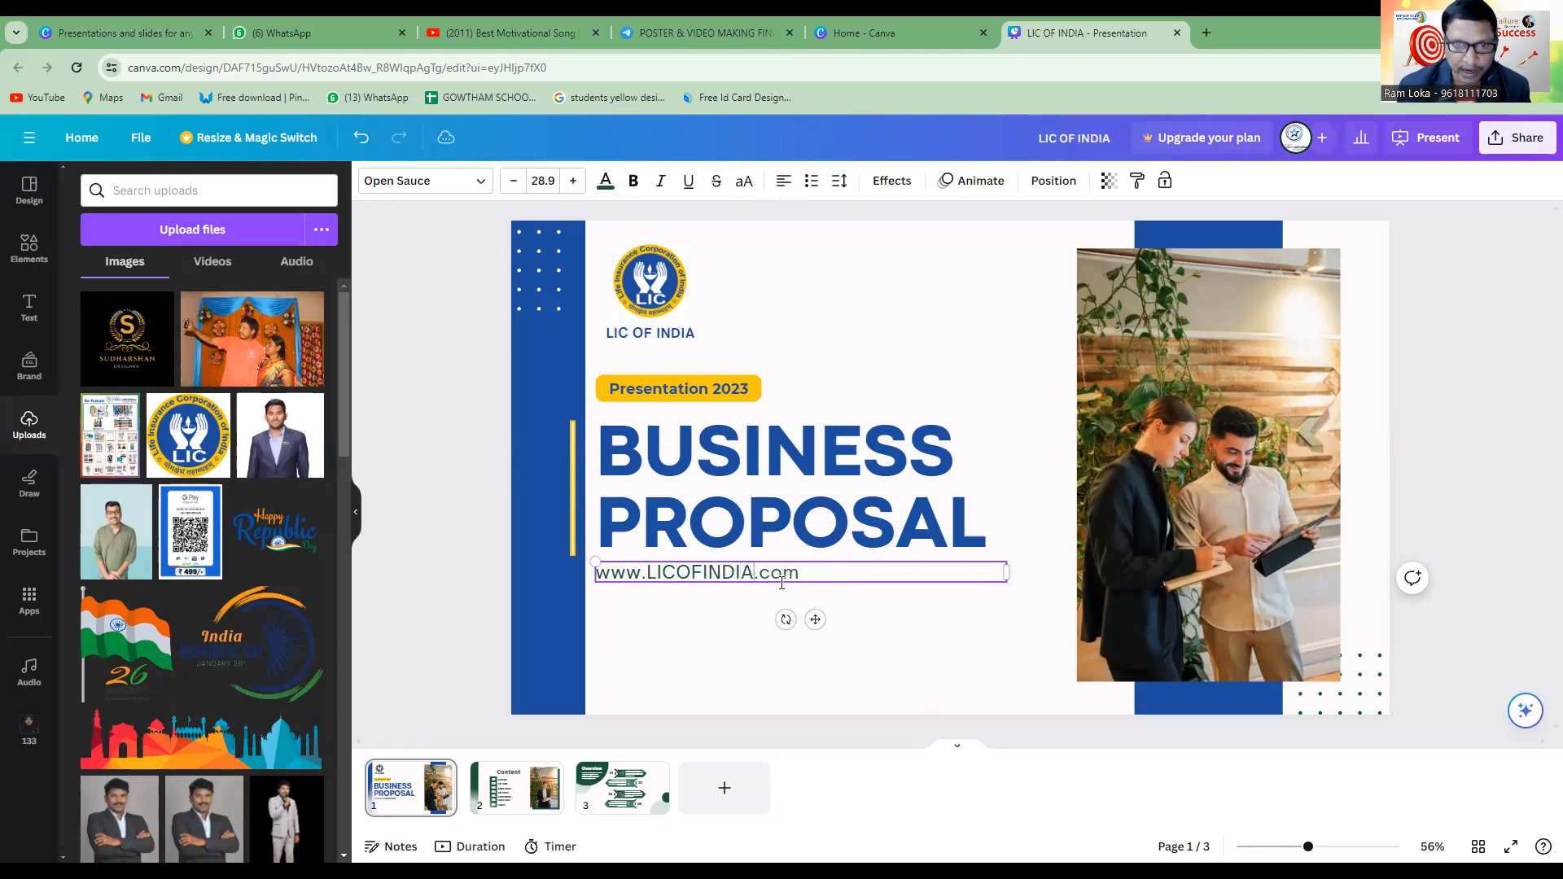
key(BackSpace)
key(BackSpace)
key(BackSpace)
key(BackSpace)
key(BackSpace)
key(BackSpace)
key(BackSpace)
key(BackSpace)
key(BackSpace)
key(BackSpace)
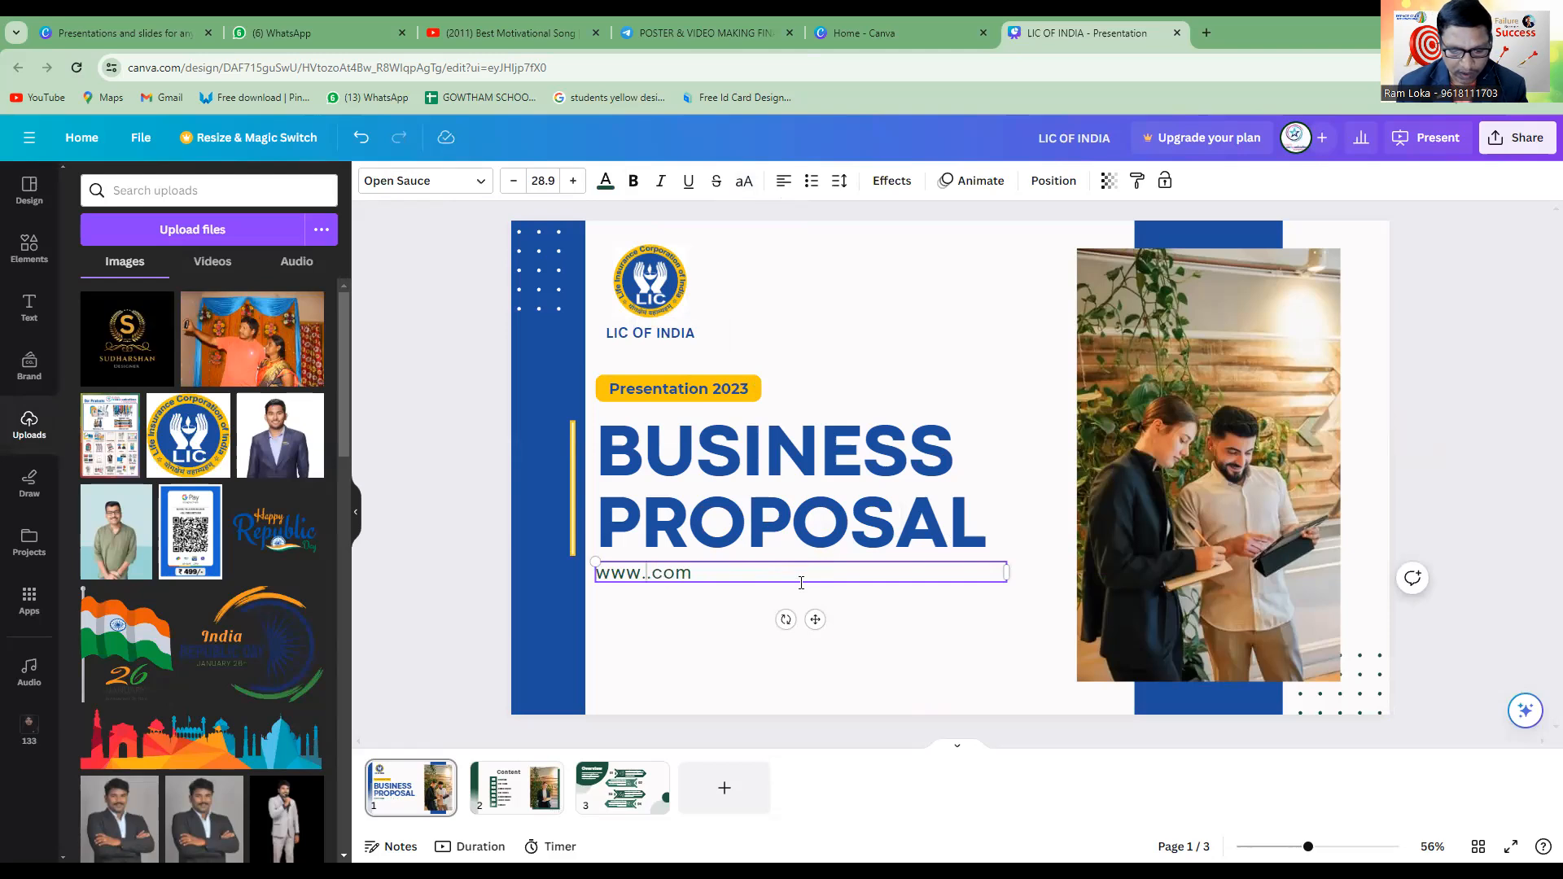
text(licofi)
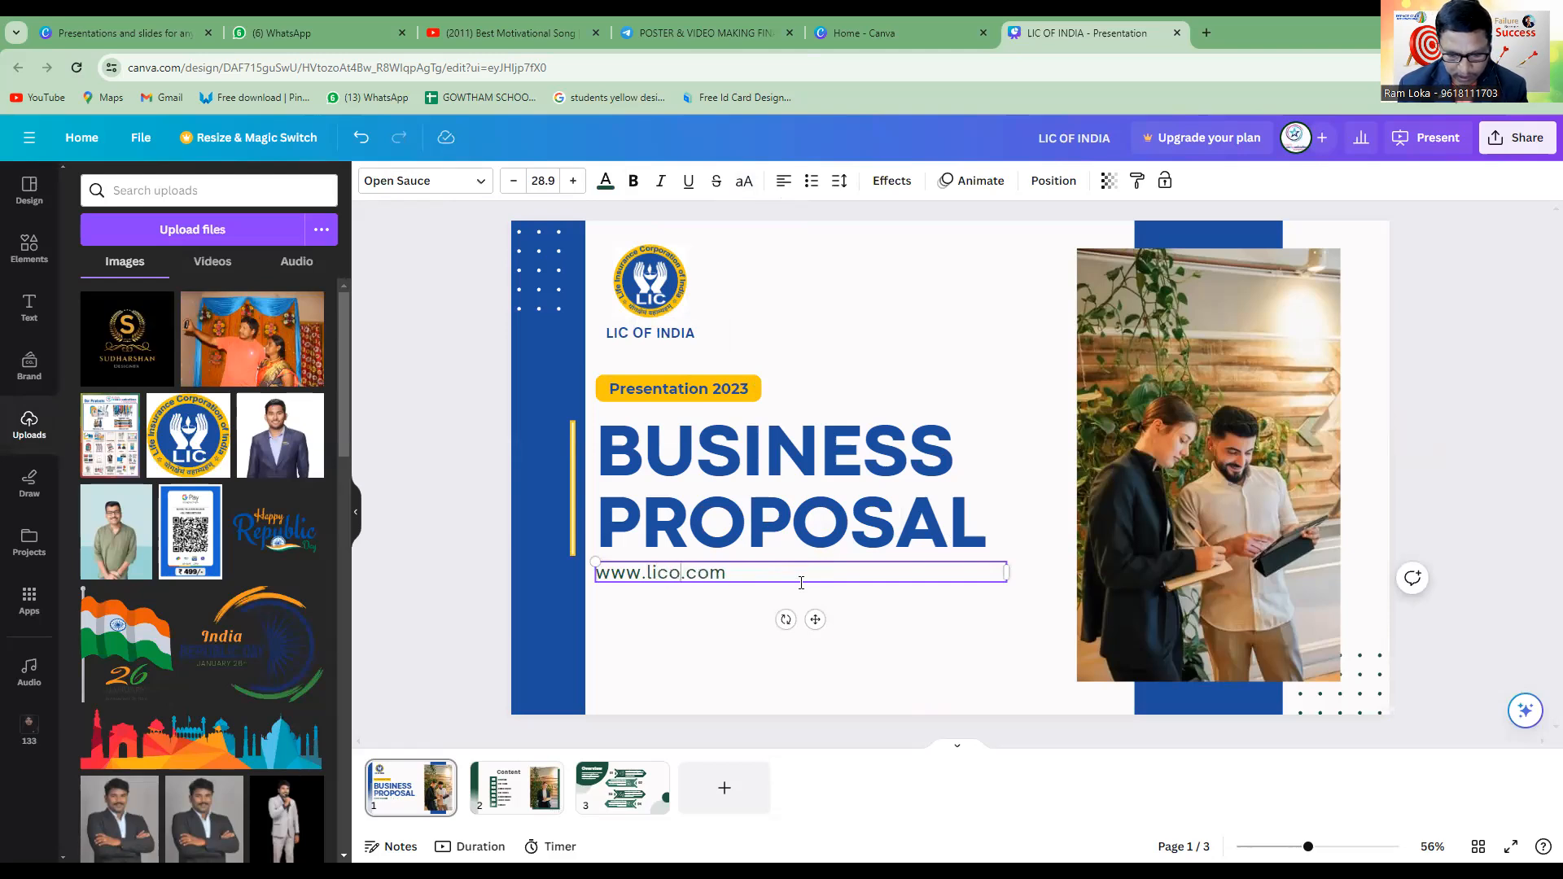
text(ndia)
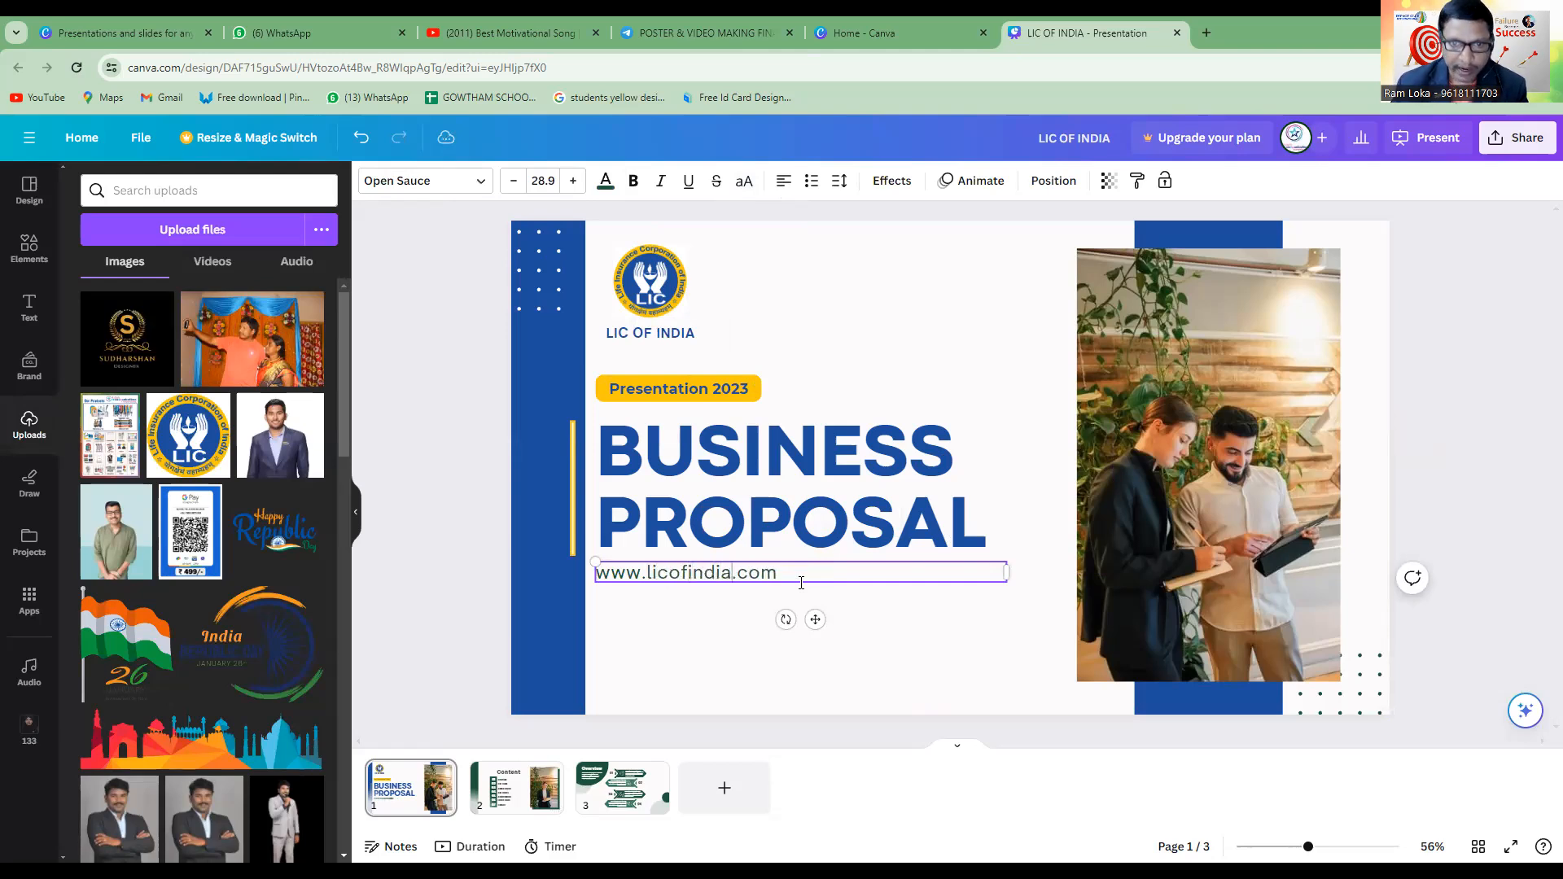
Colour the website address under the title with the blue from the logo's photo colours.
click(888, 628)
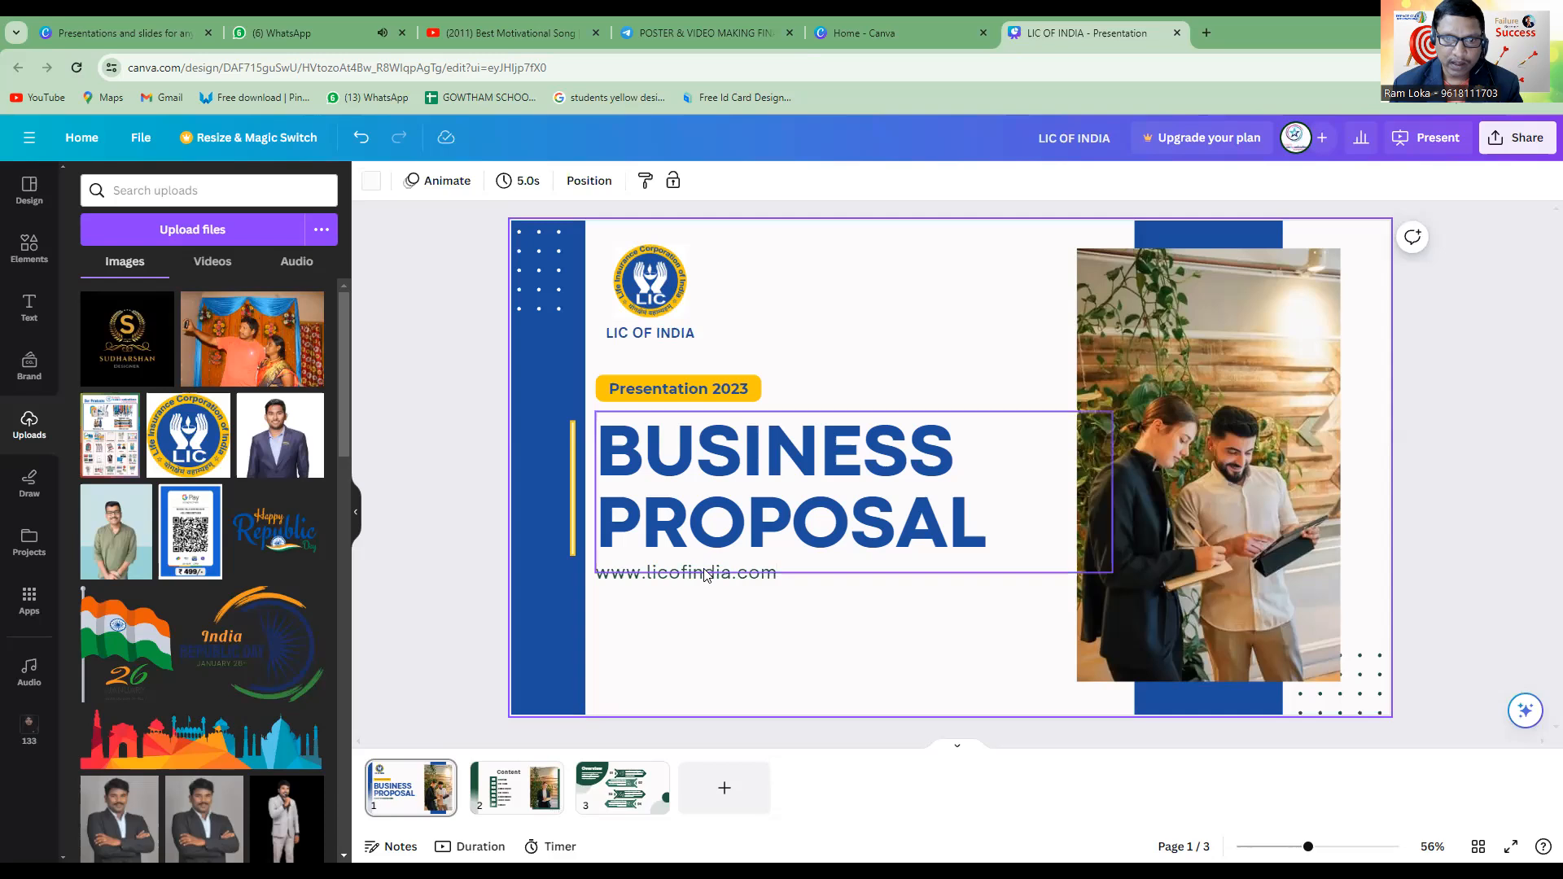
click(714, 576)
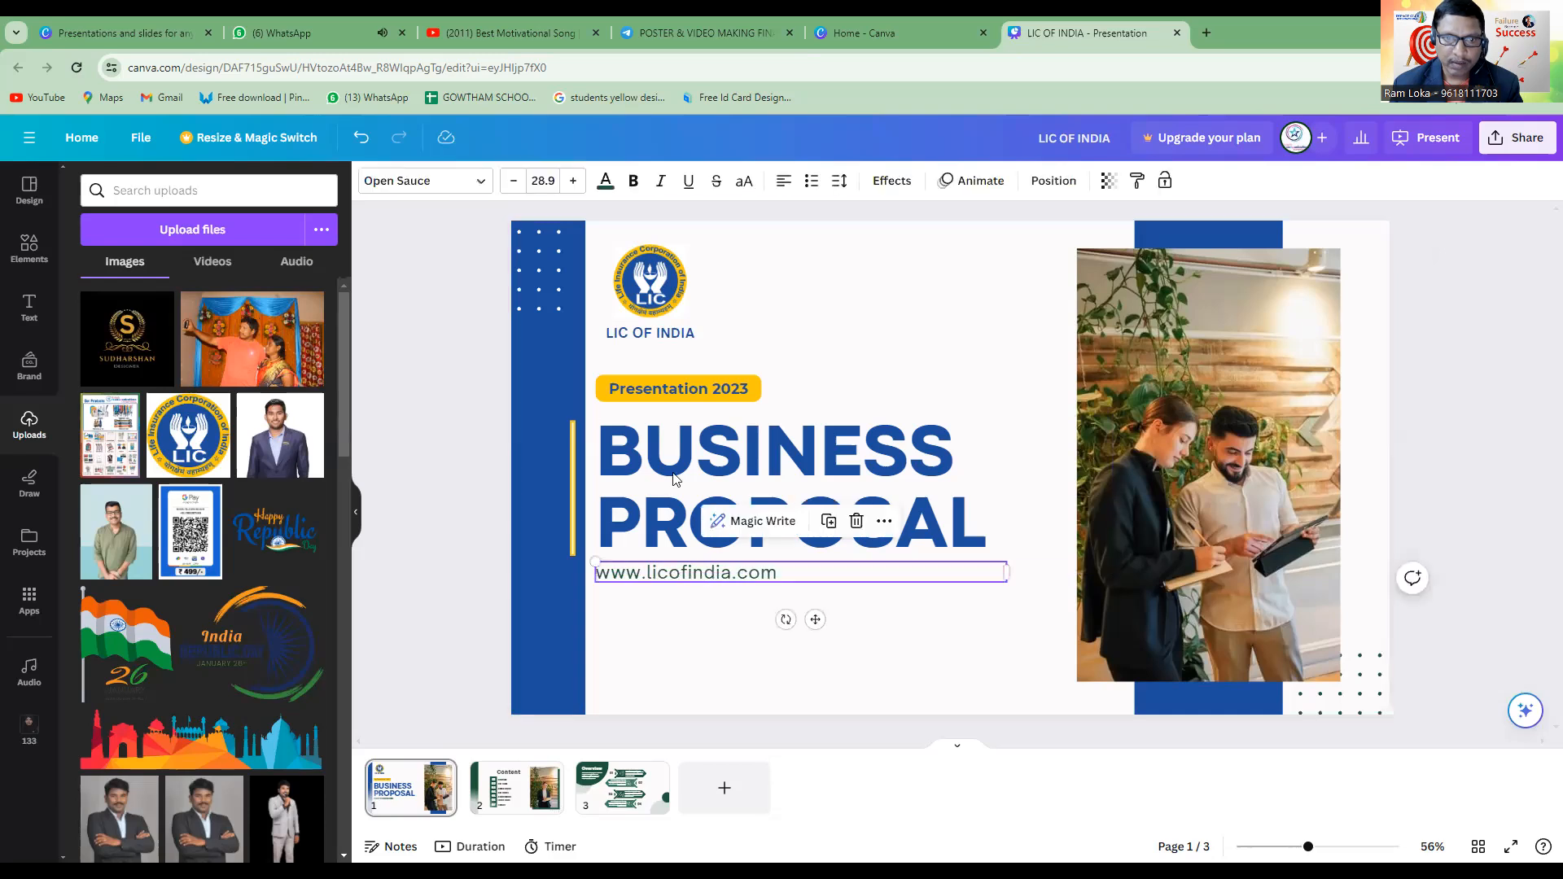
click(605, 181)
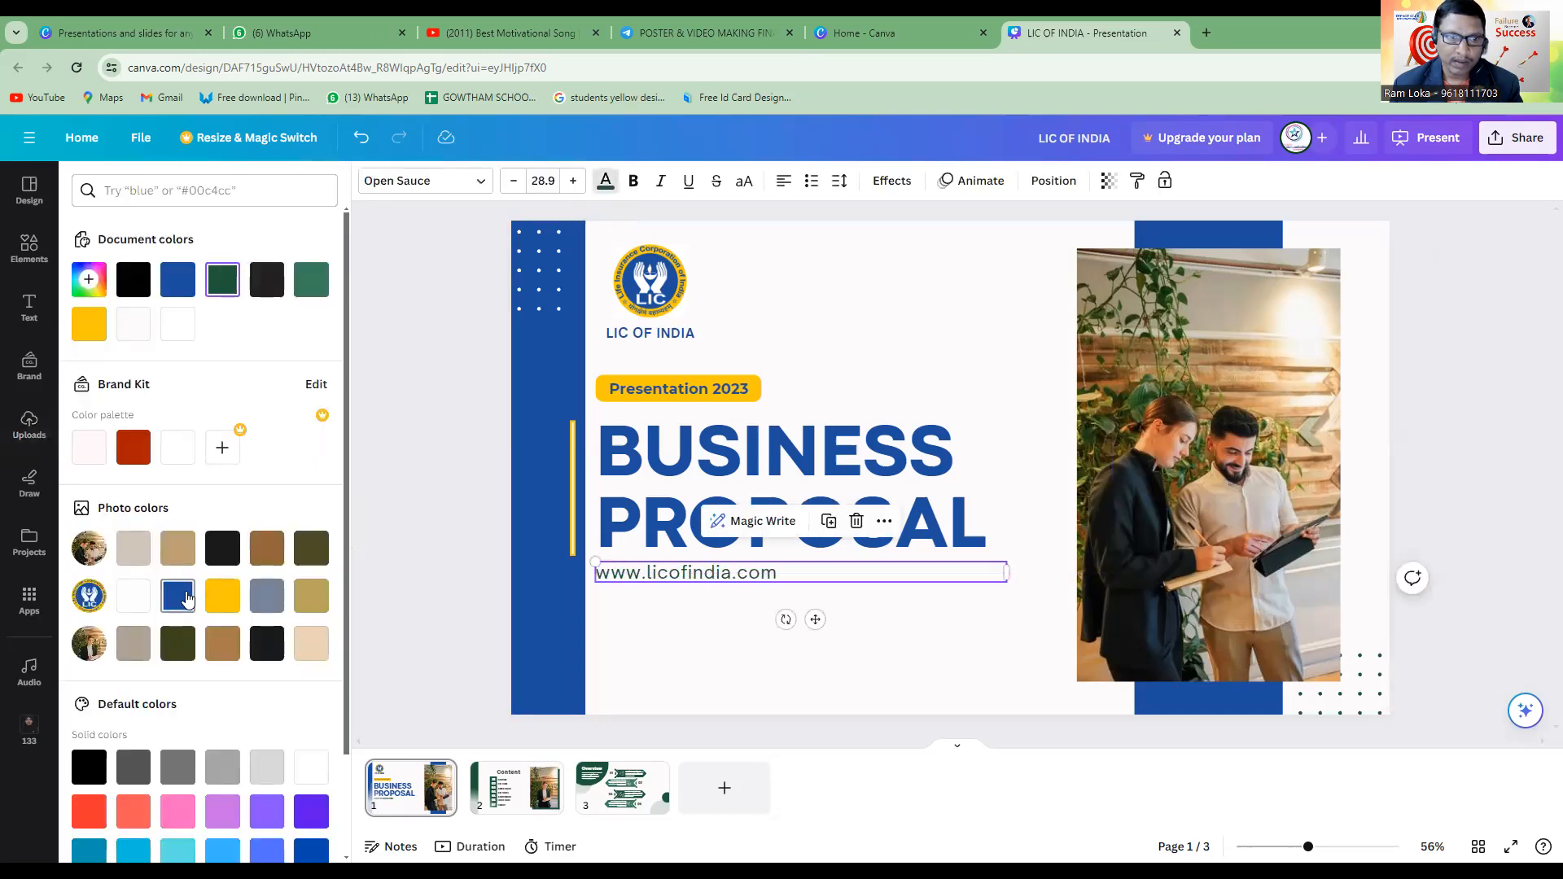
click(954, 639)
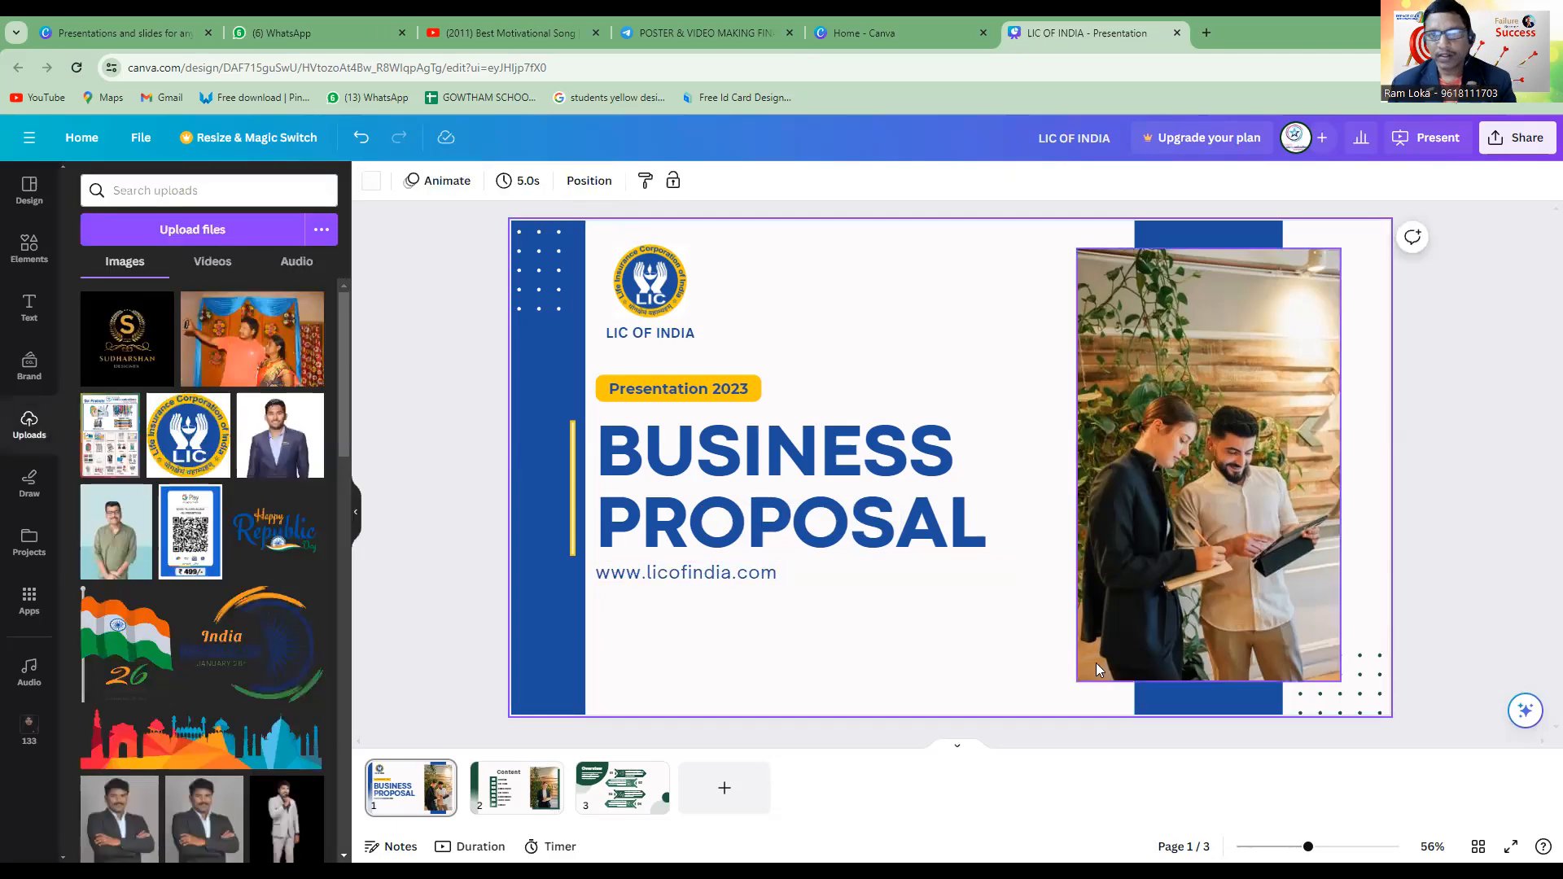
Add the uploaded photo of the man in a dark suit and red tie and position it over the cover's office photo.
click(1205, 534)
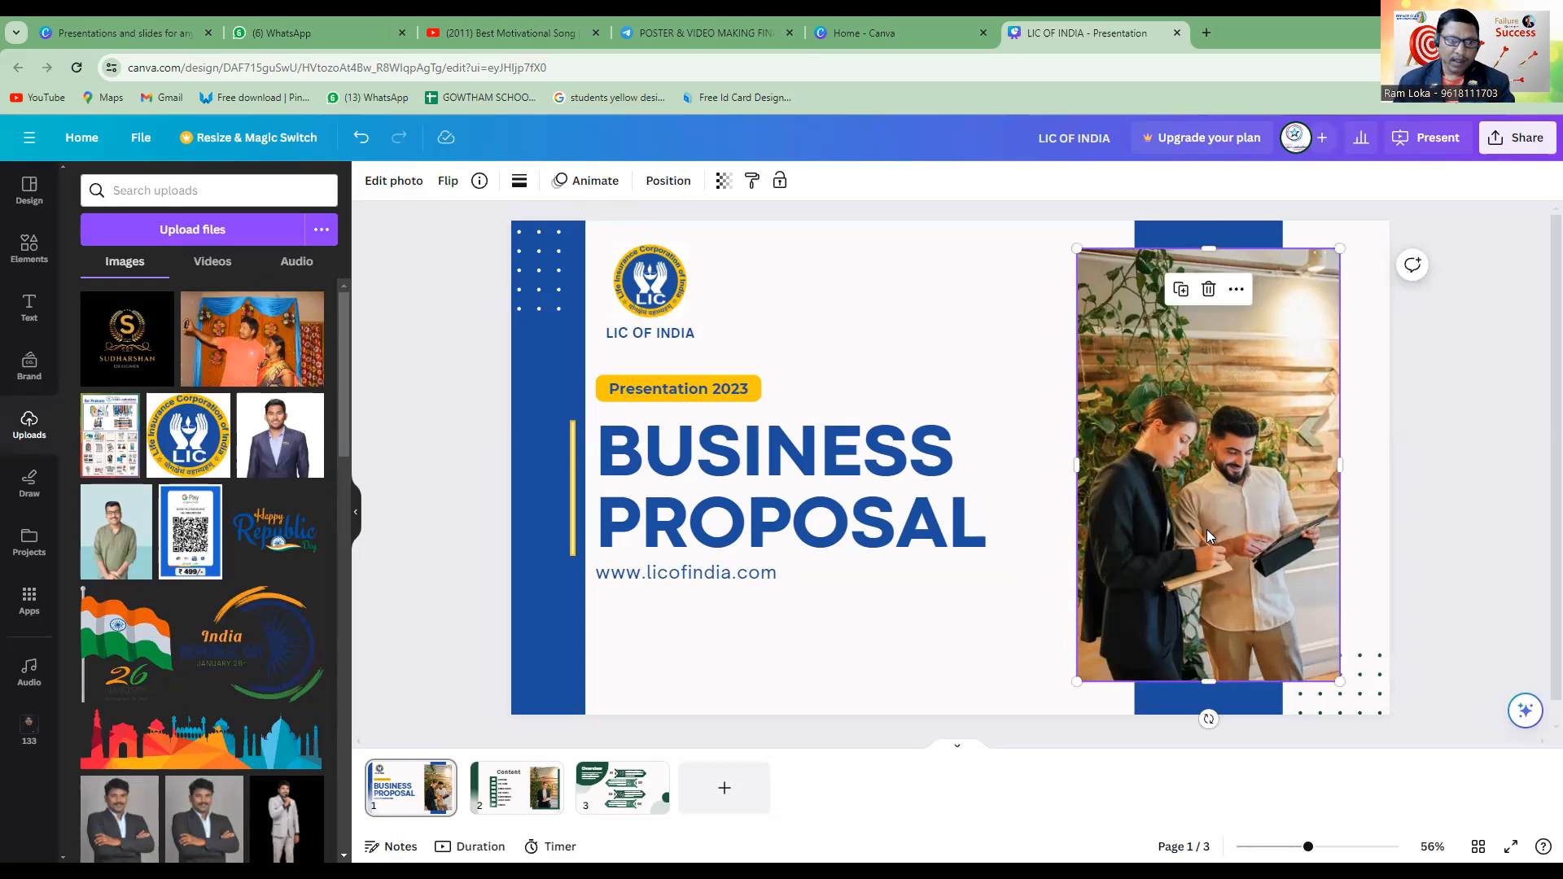
scroll(264, 599, down, 5)
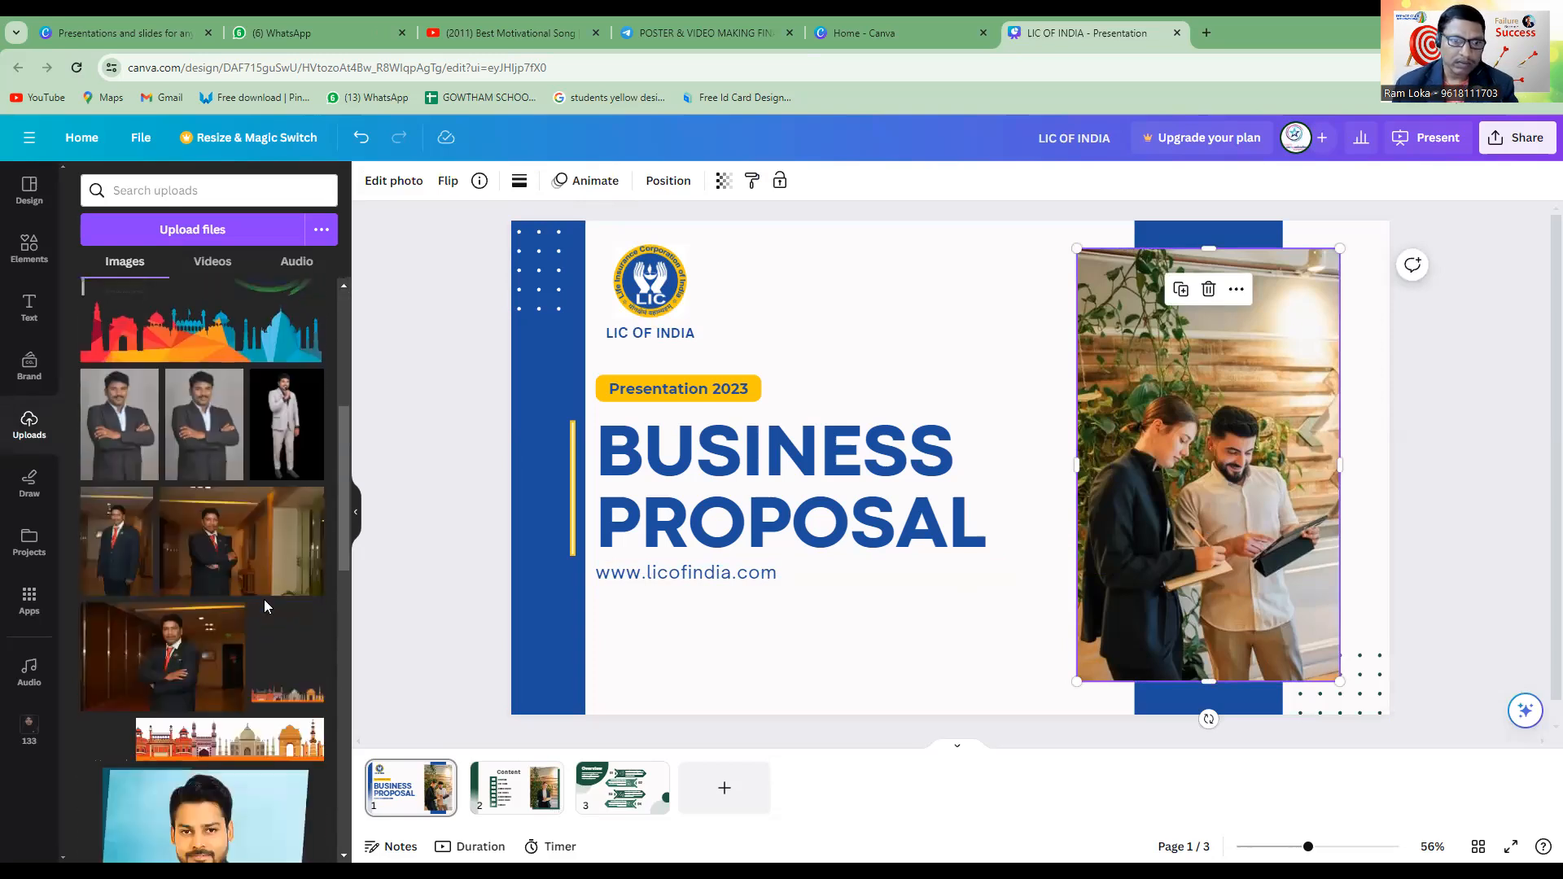
click(212, 568)
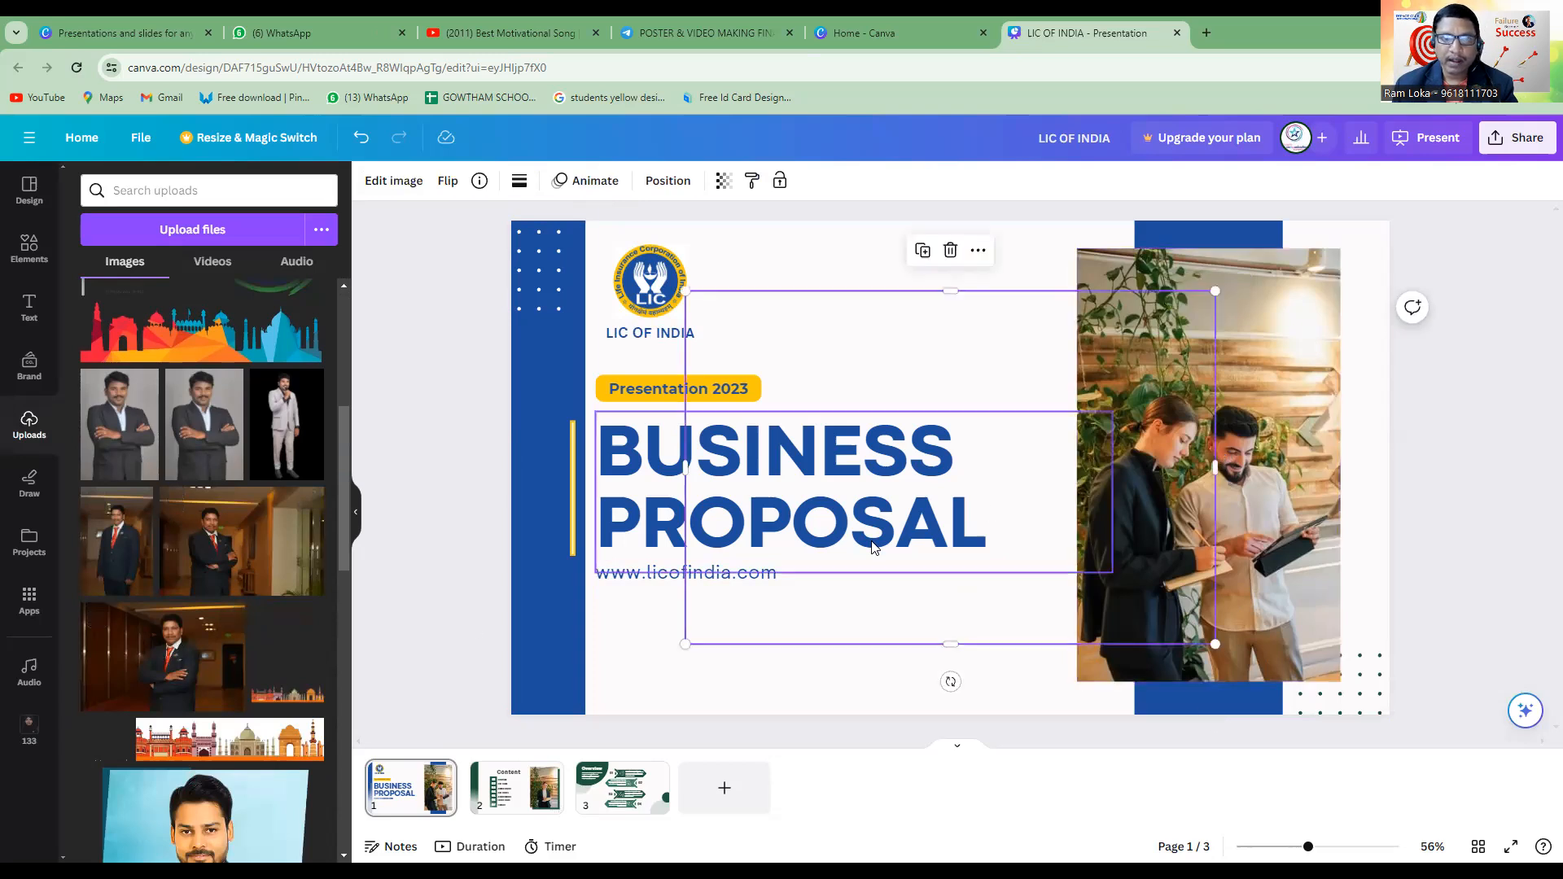
drag(959, 374, 1203, 380)
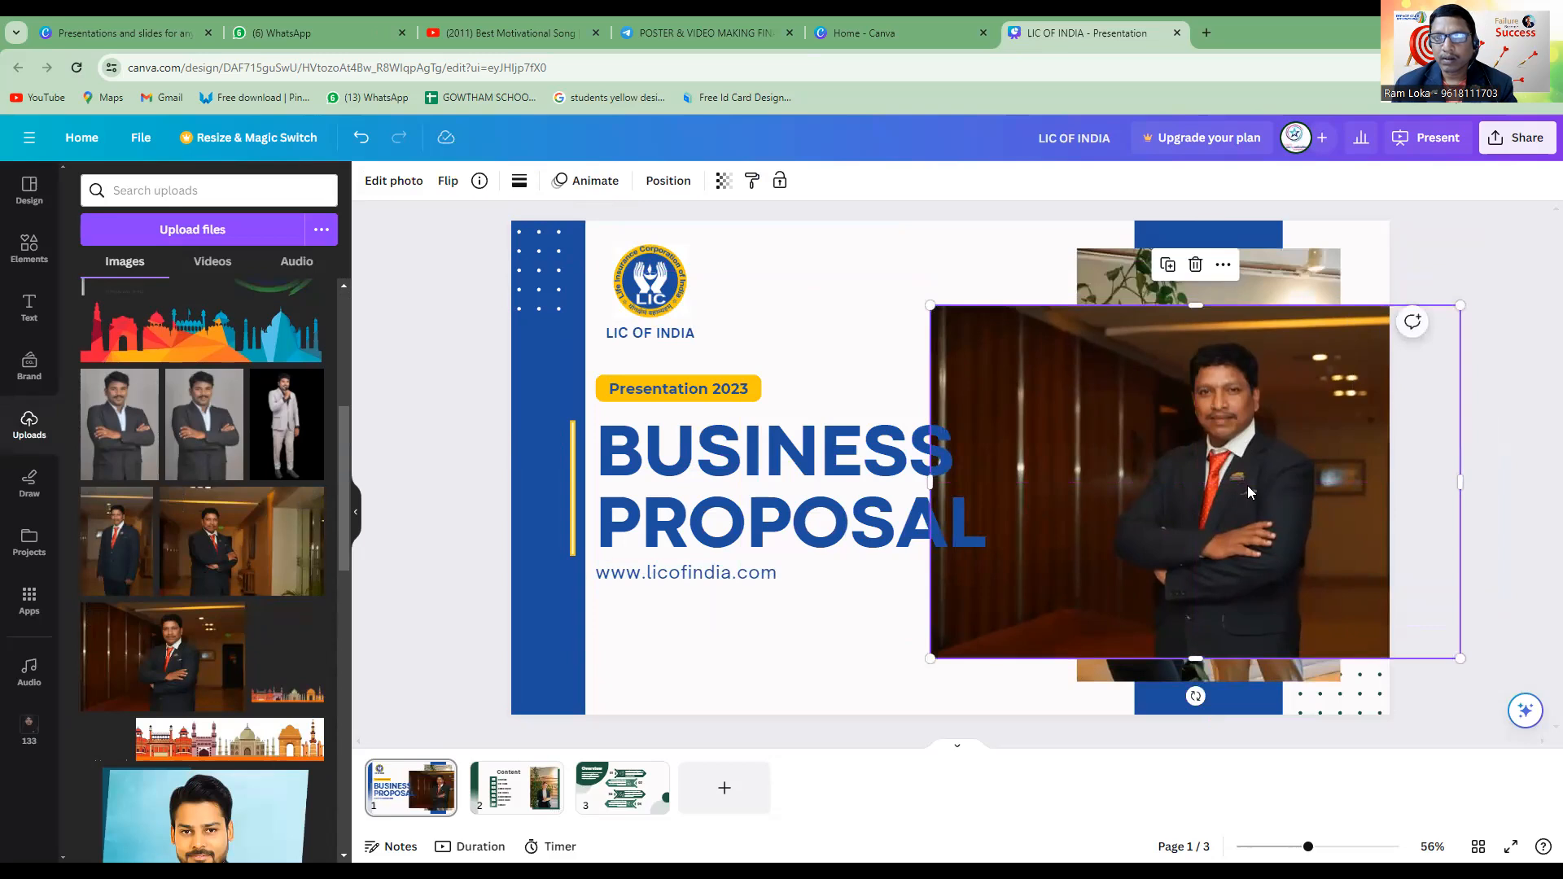
drag(1203, 541, 1230, 552)
click(997, 281)
click(1168, 480)
drag(1155, 485, 1225, 479)
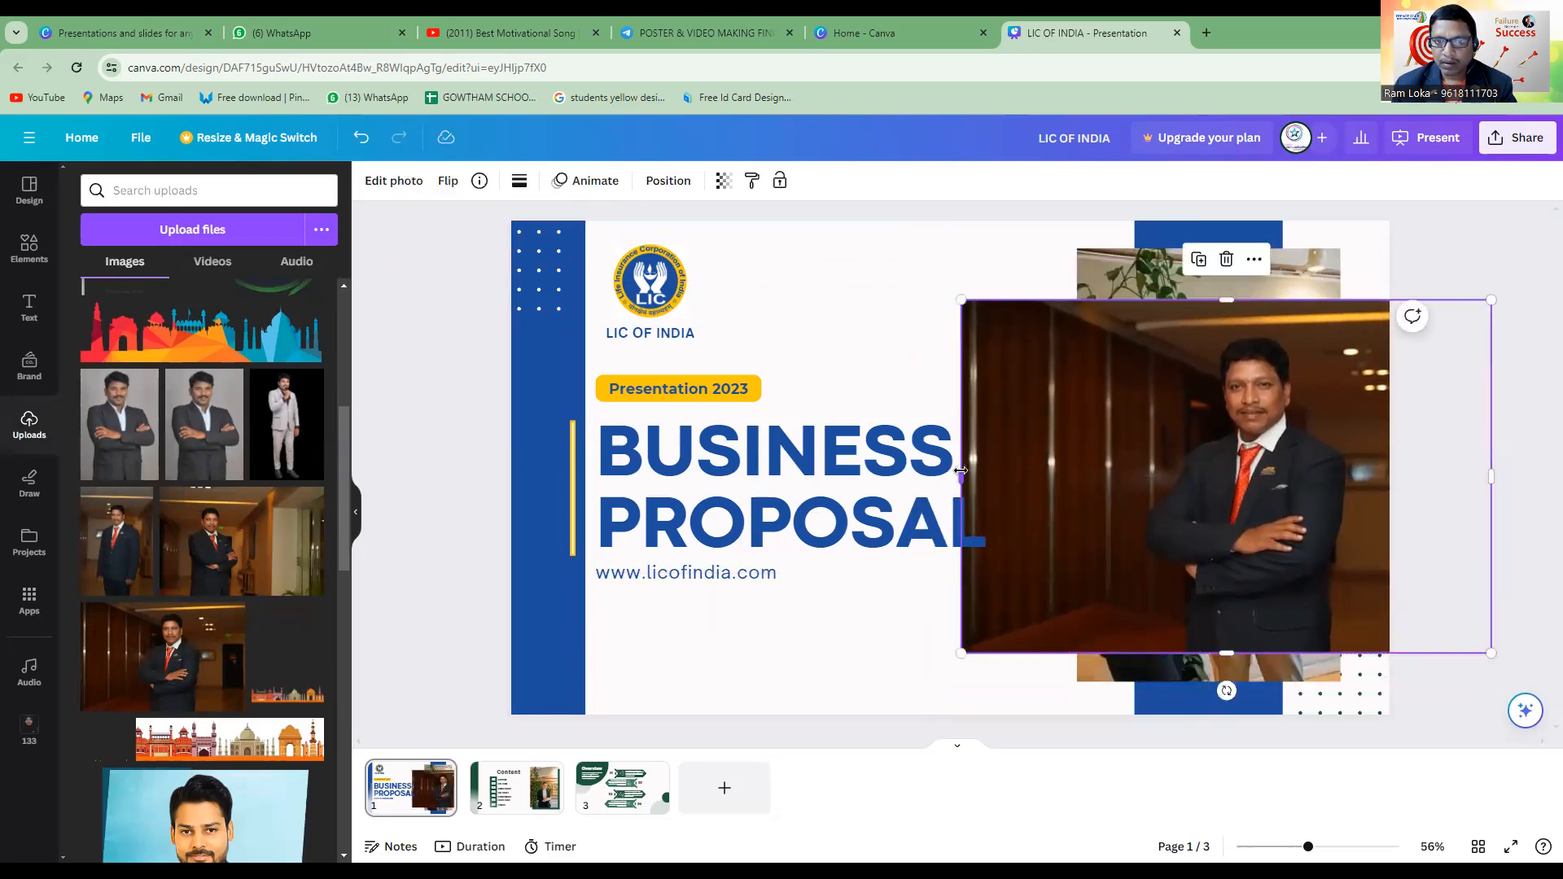
Crop the left and right sides of the suited man's photo and centre it roughly over the office photo.
drag(984, 476, 1100, 482)
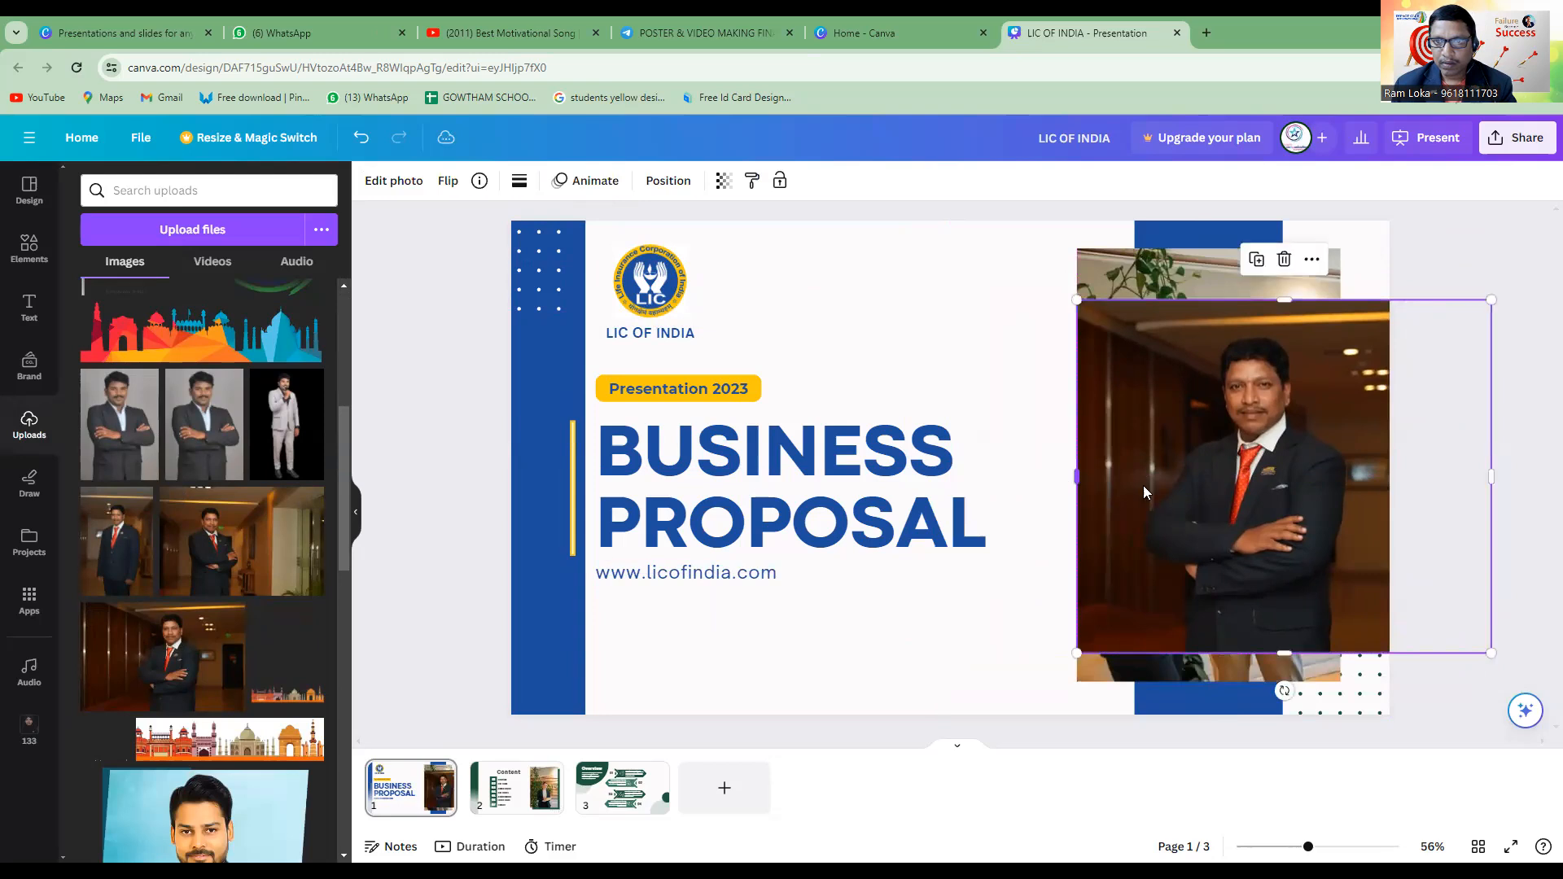
drag(1434, 489, 1391, 489)
drag(1257, 515, 1225, 481)
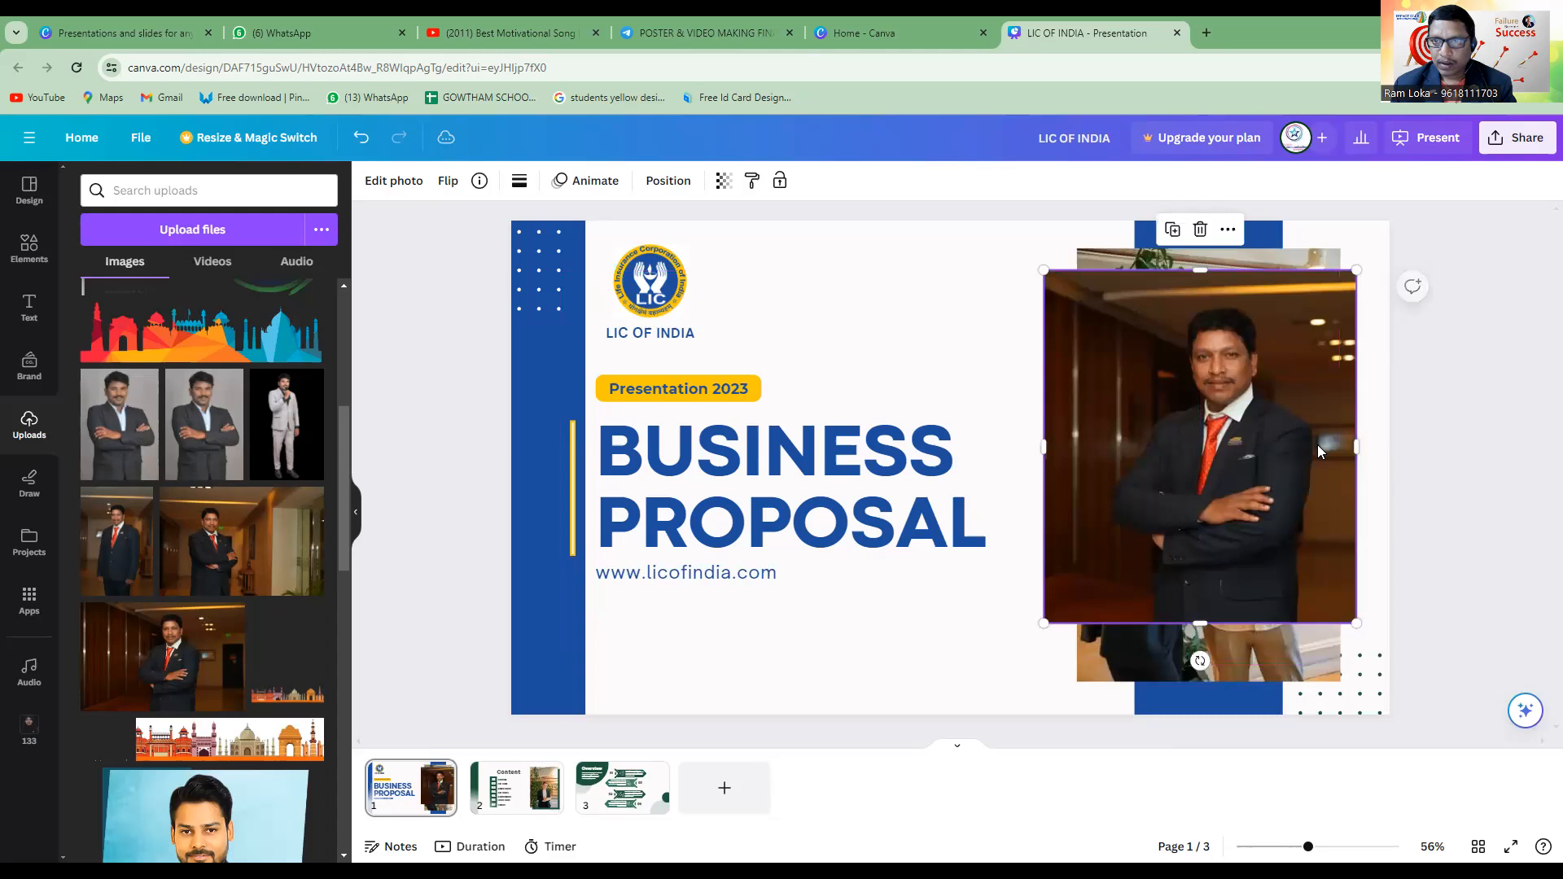
Send the office photo one layer backward behind the blue bar, then bring it forward again.
click(1302, 267)
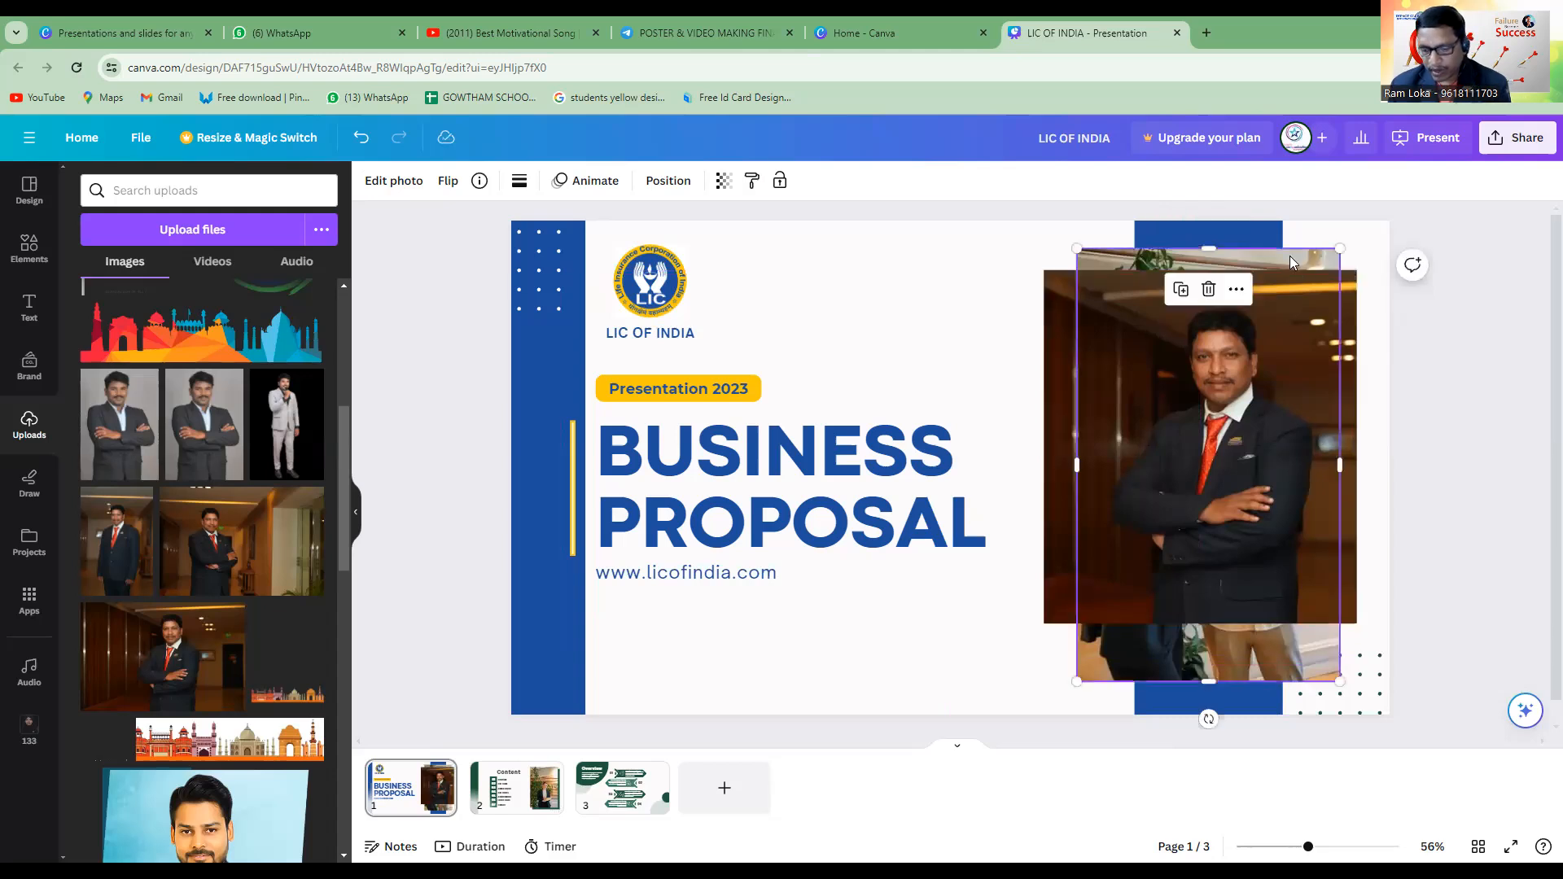
key(ctrl+bracketleft)
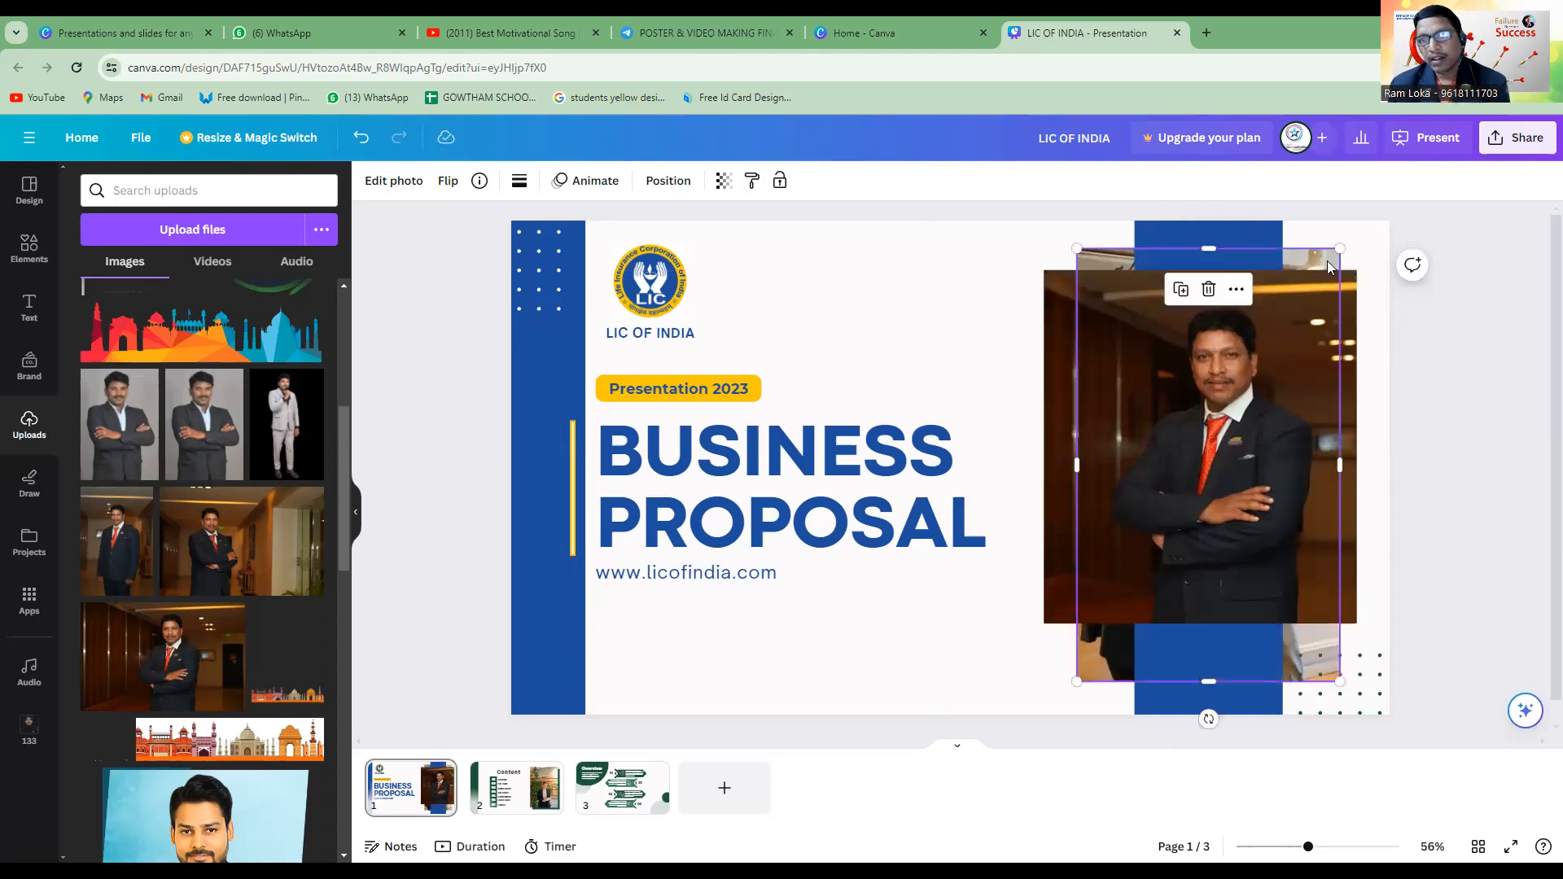
click(1264, 247)
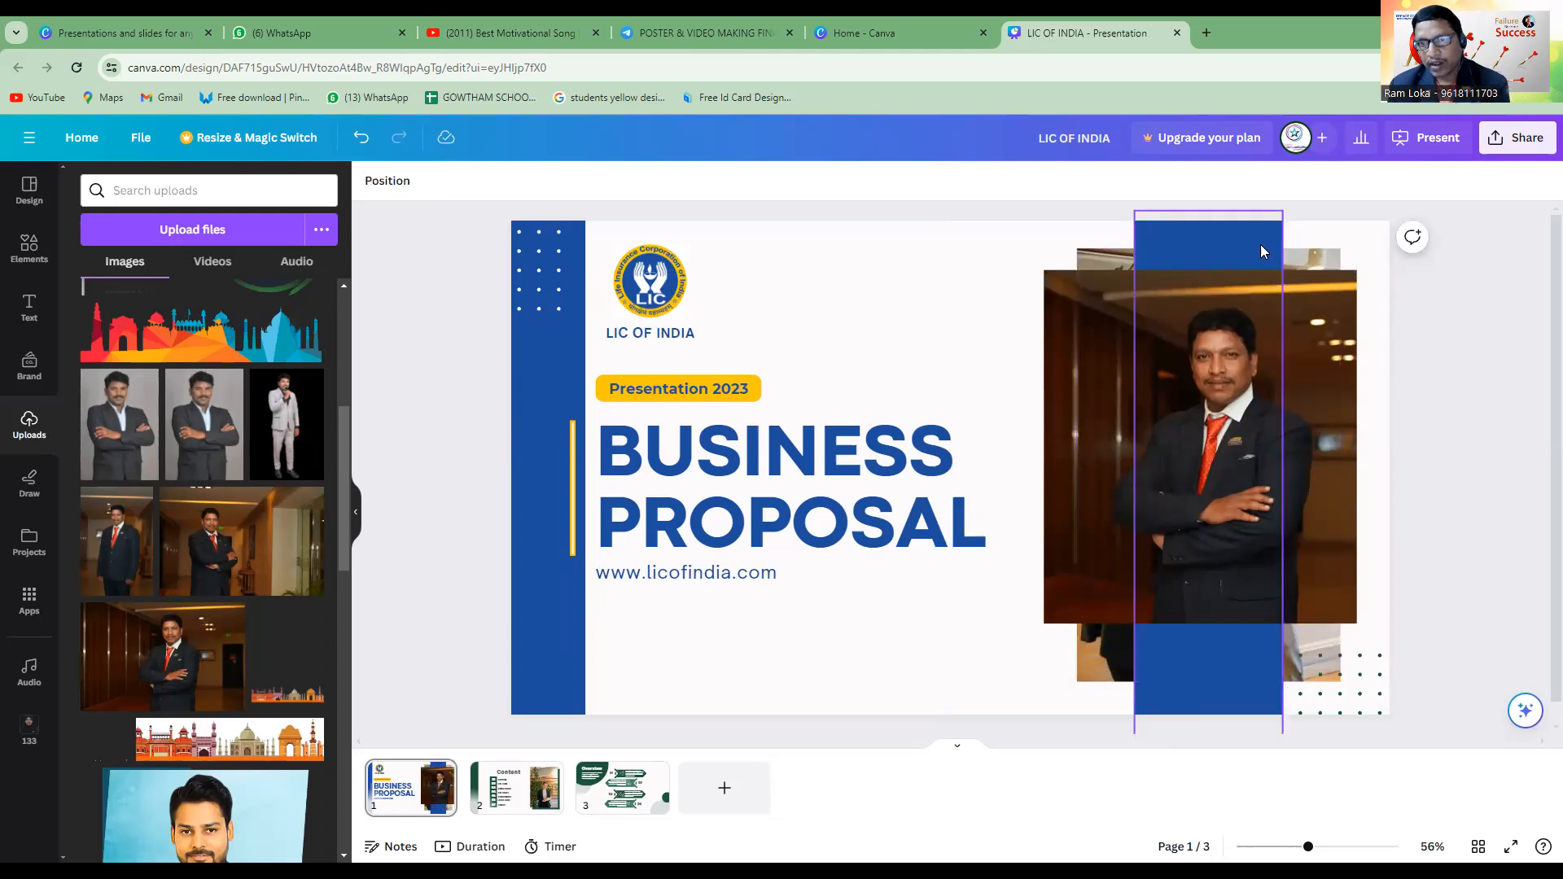
click(1317, 257)
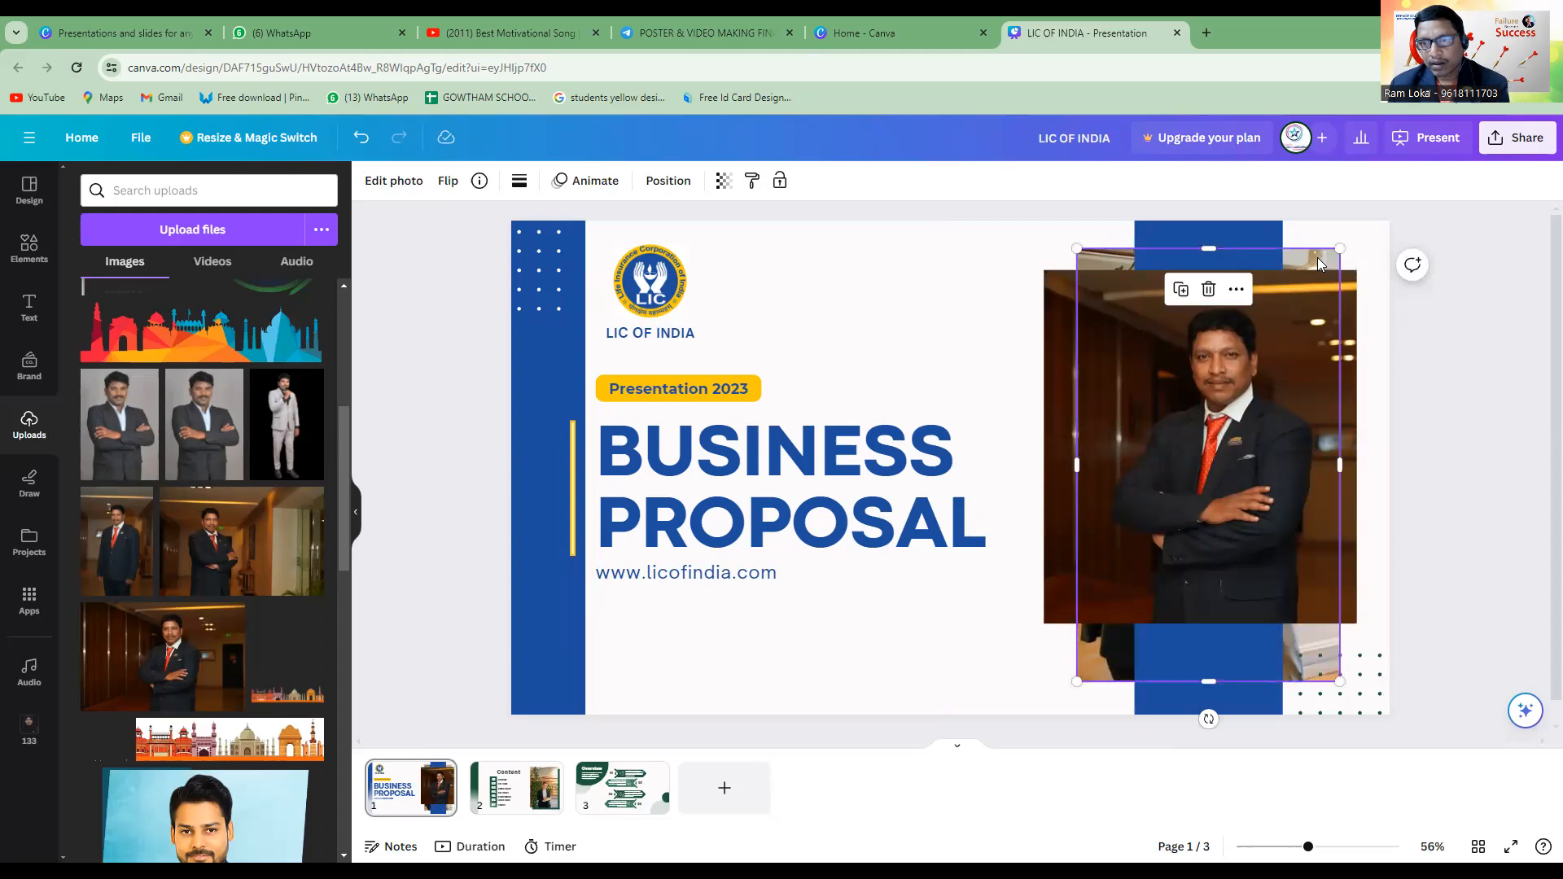
key(ctrl+])
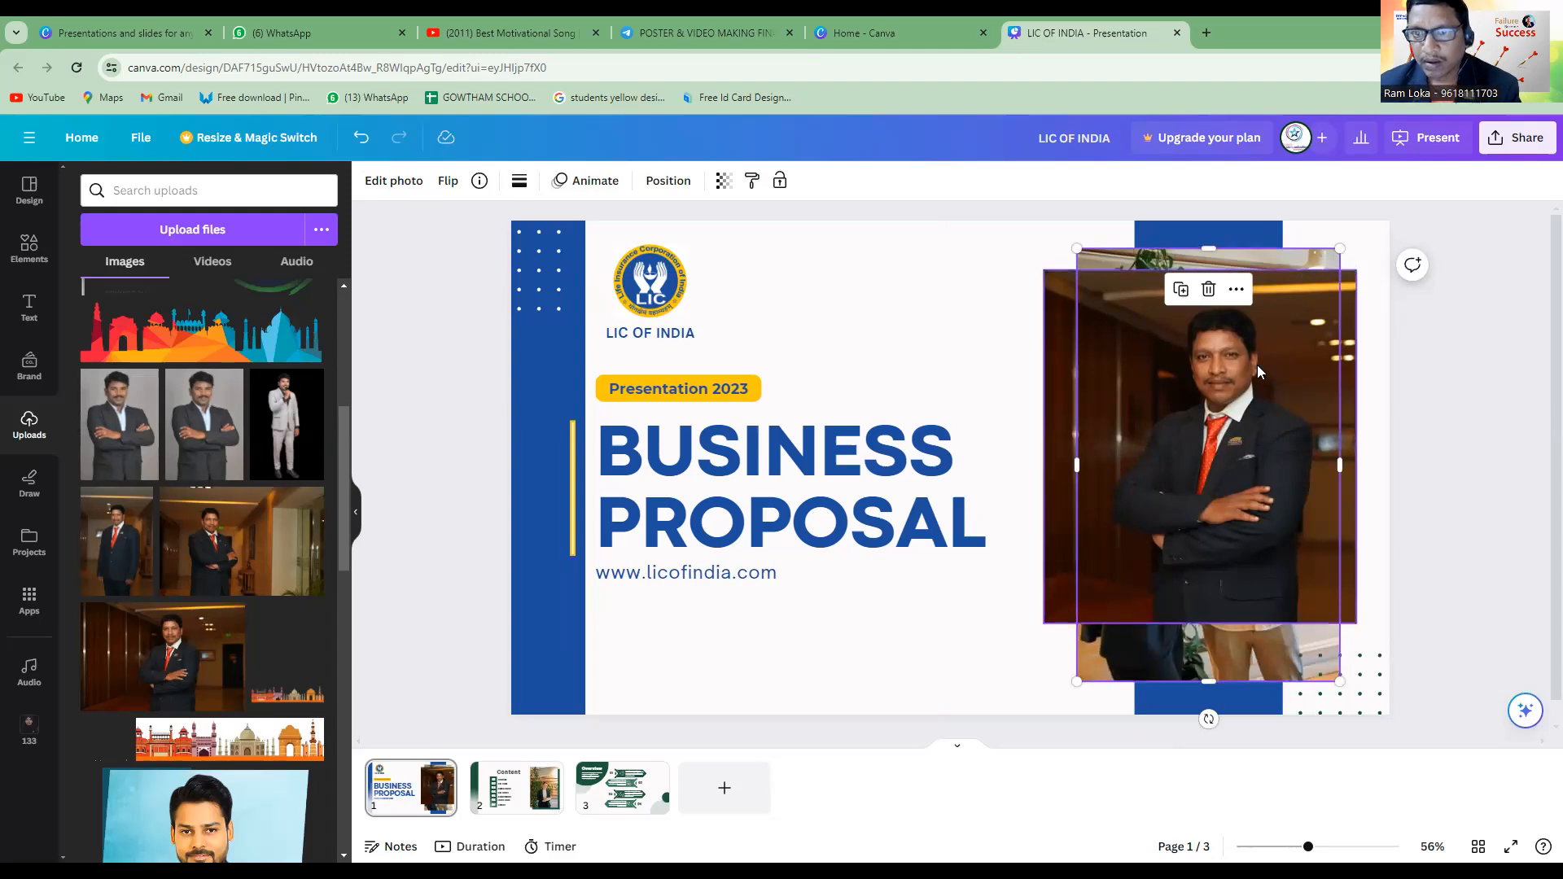
Move the suited man's photo aside onto the title and bring the office photo to the front.
drag(1154, 516, 843, 419)
click(1237, 353)
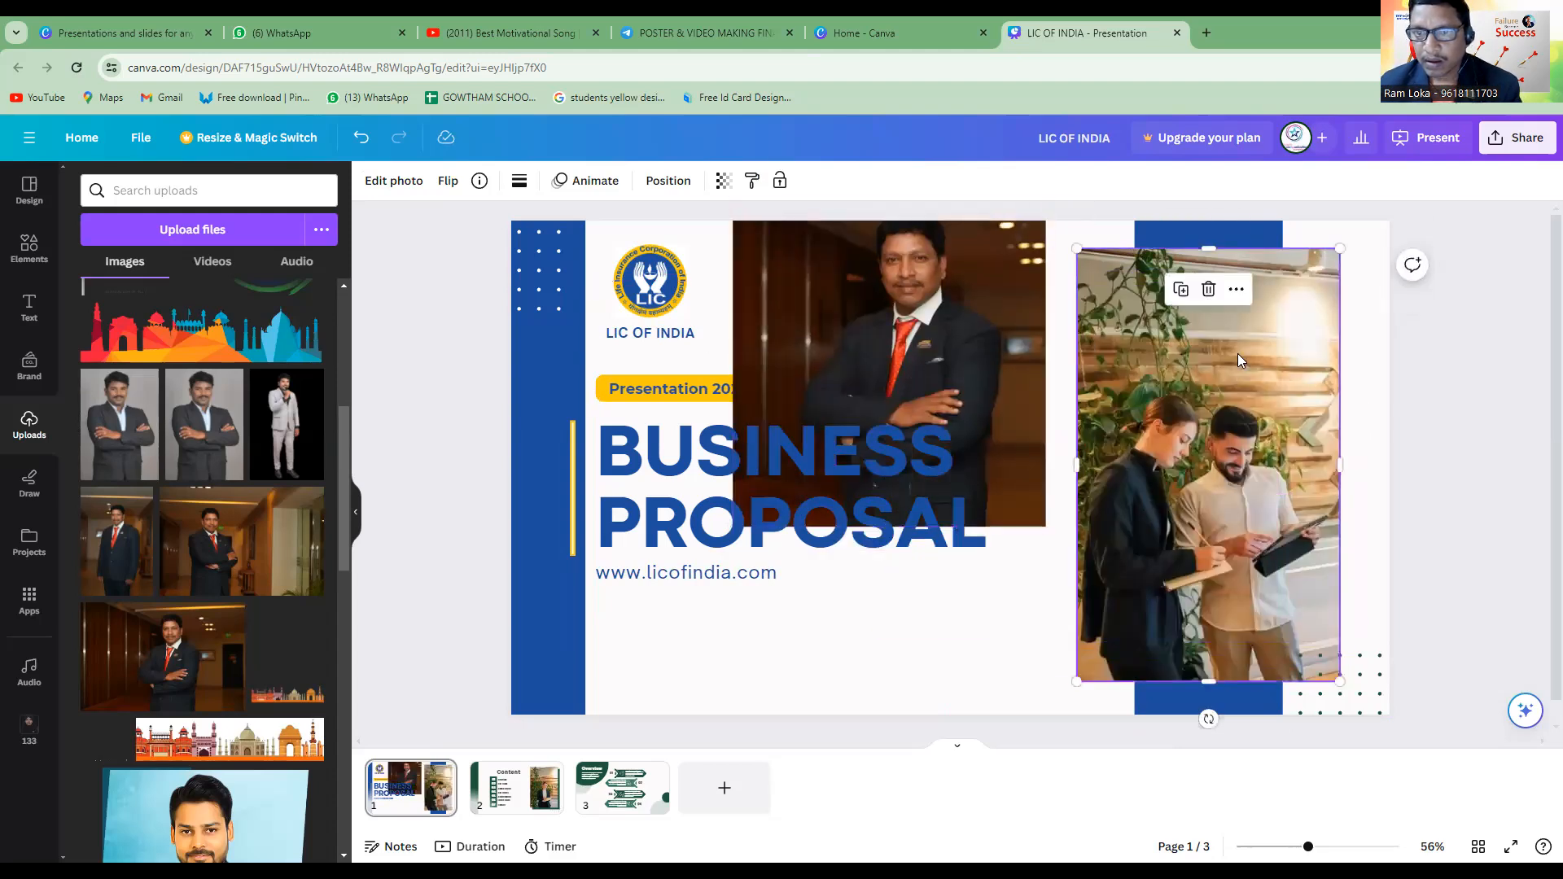
right_click(1236, 368)
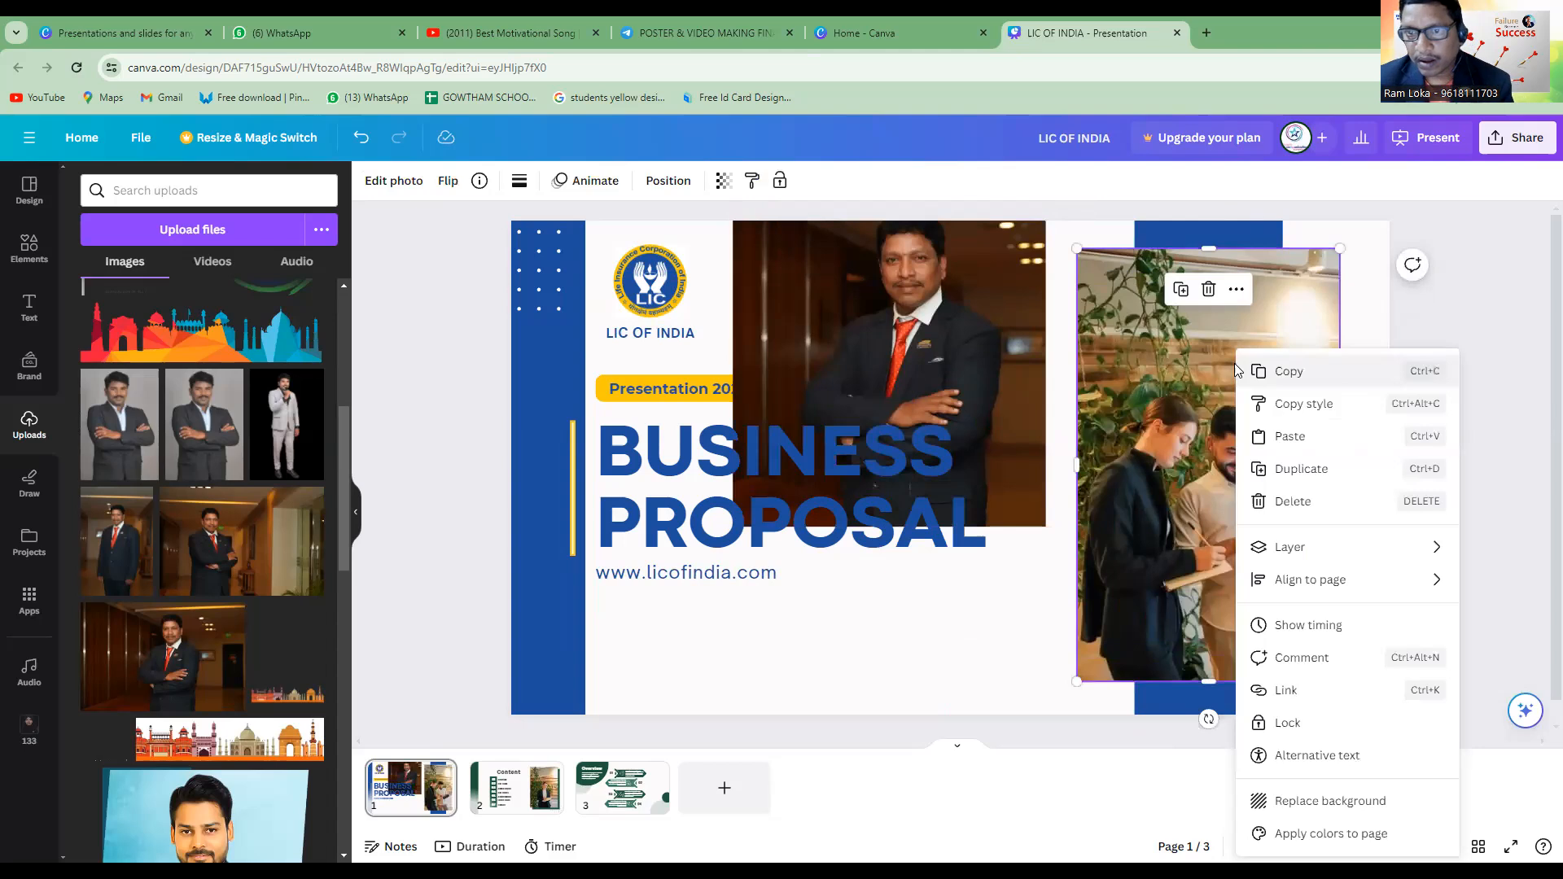
click(1149, 396)
right_click(1203, 410)
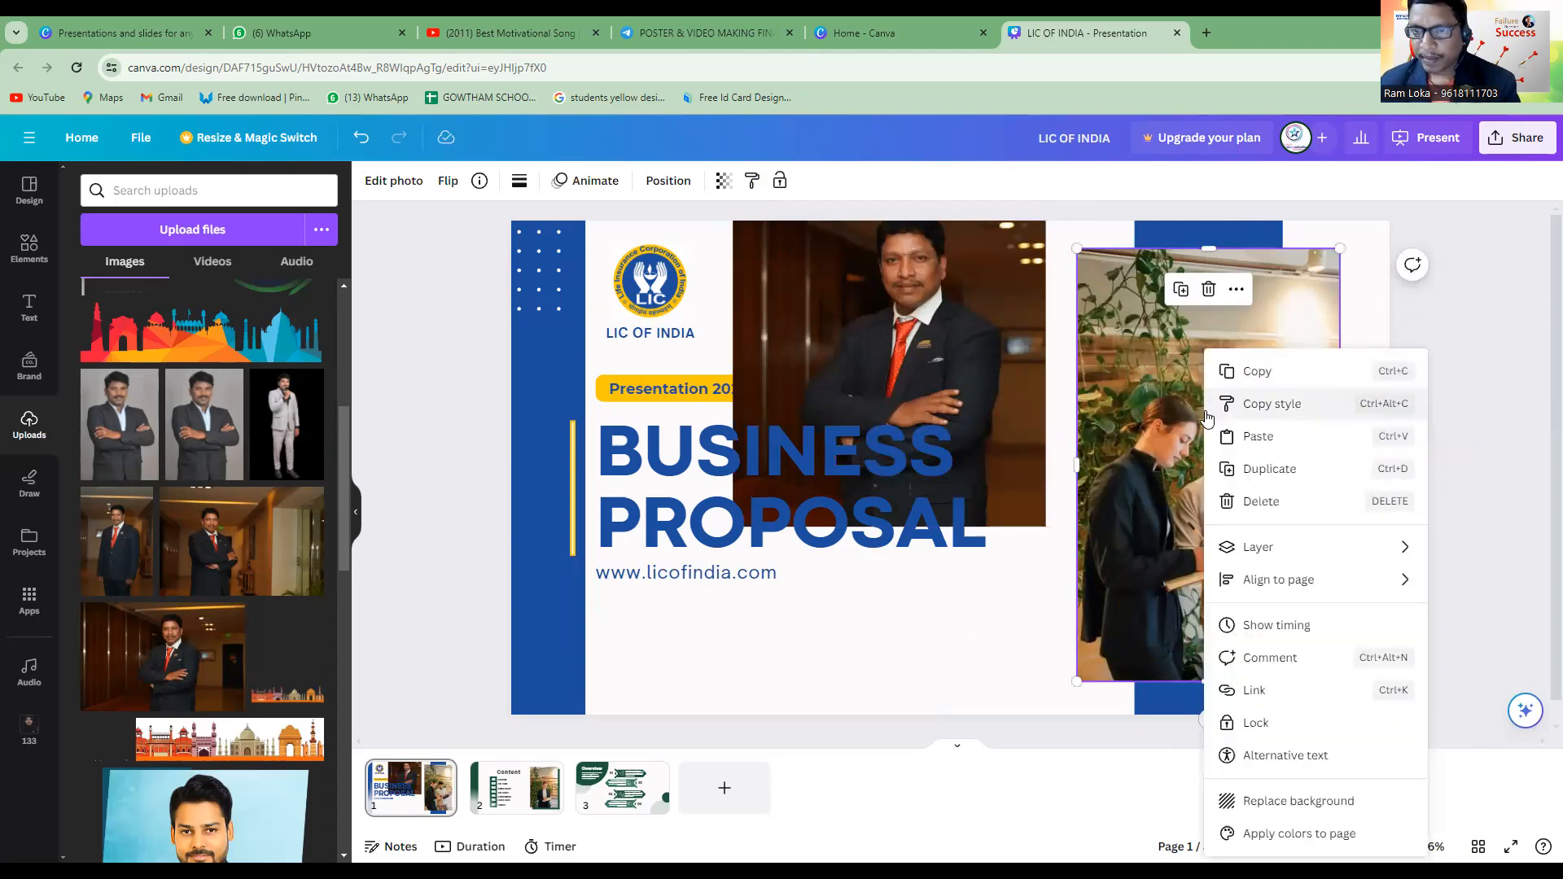
mouse_move(1262, 547)
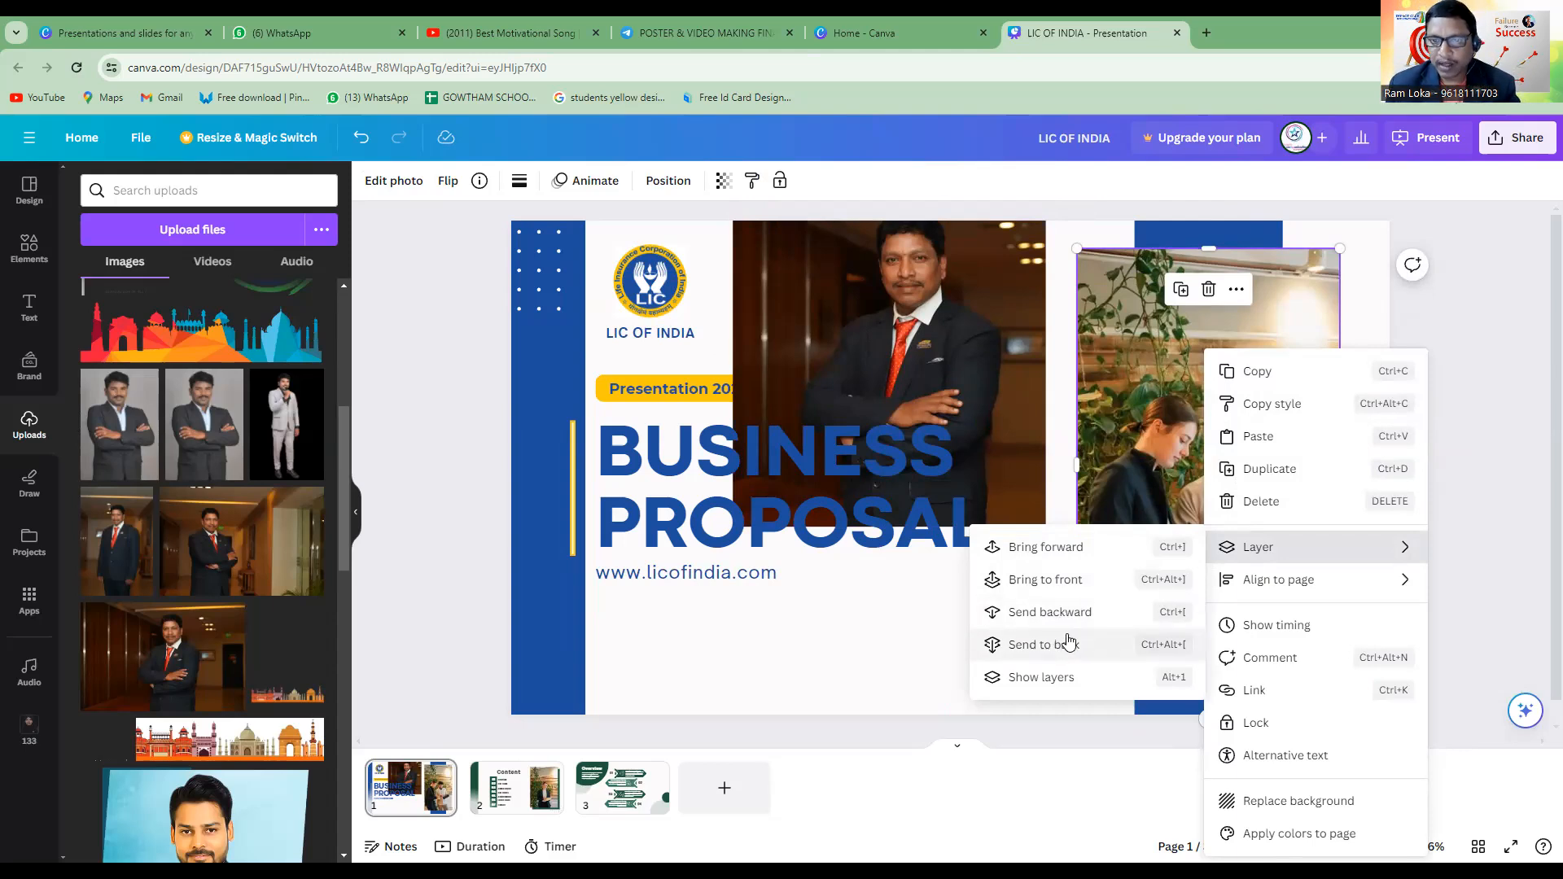
click(1050, 591)
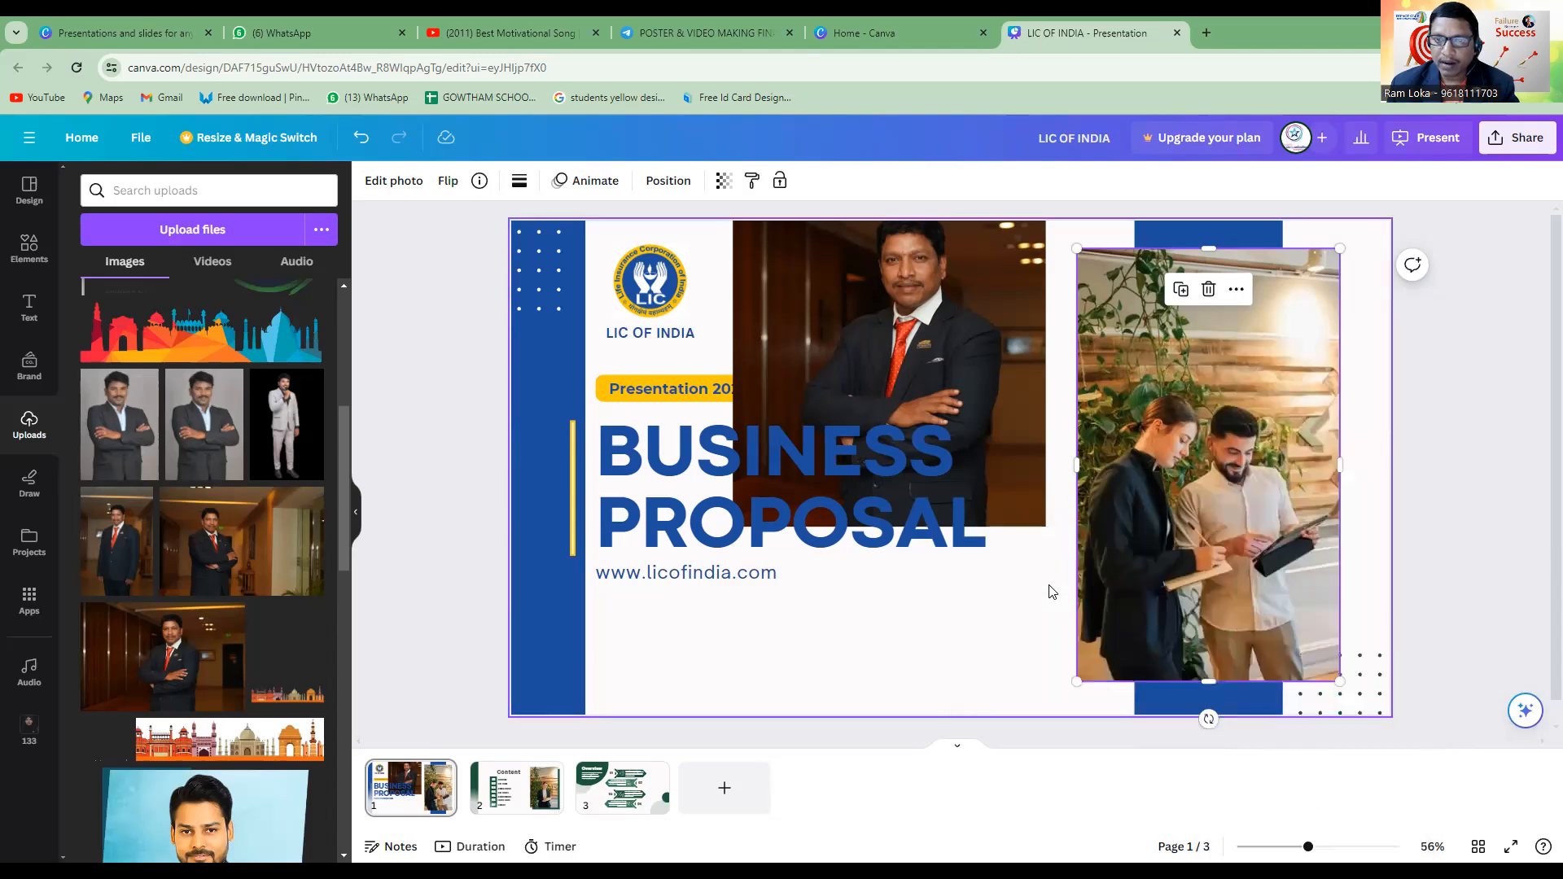
Overlap the suited man's photo with the office photo and bring the suited man's photo to the front.
drag(884, 335, 1019, 447)
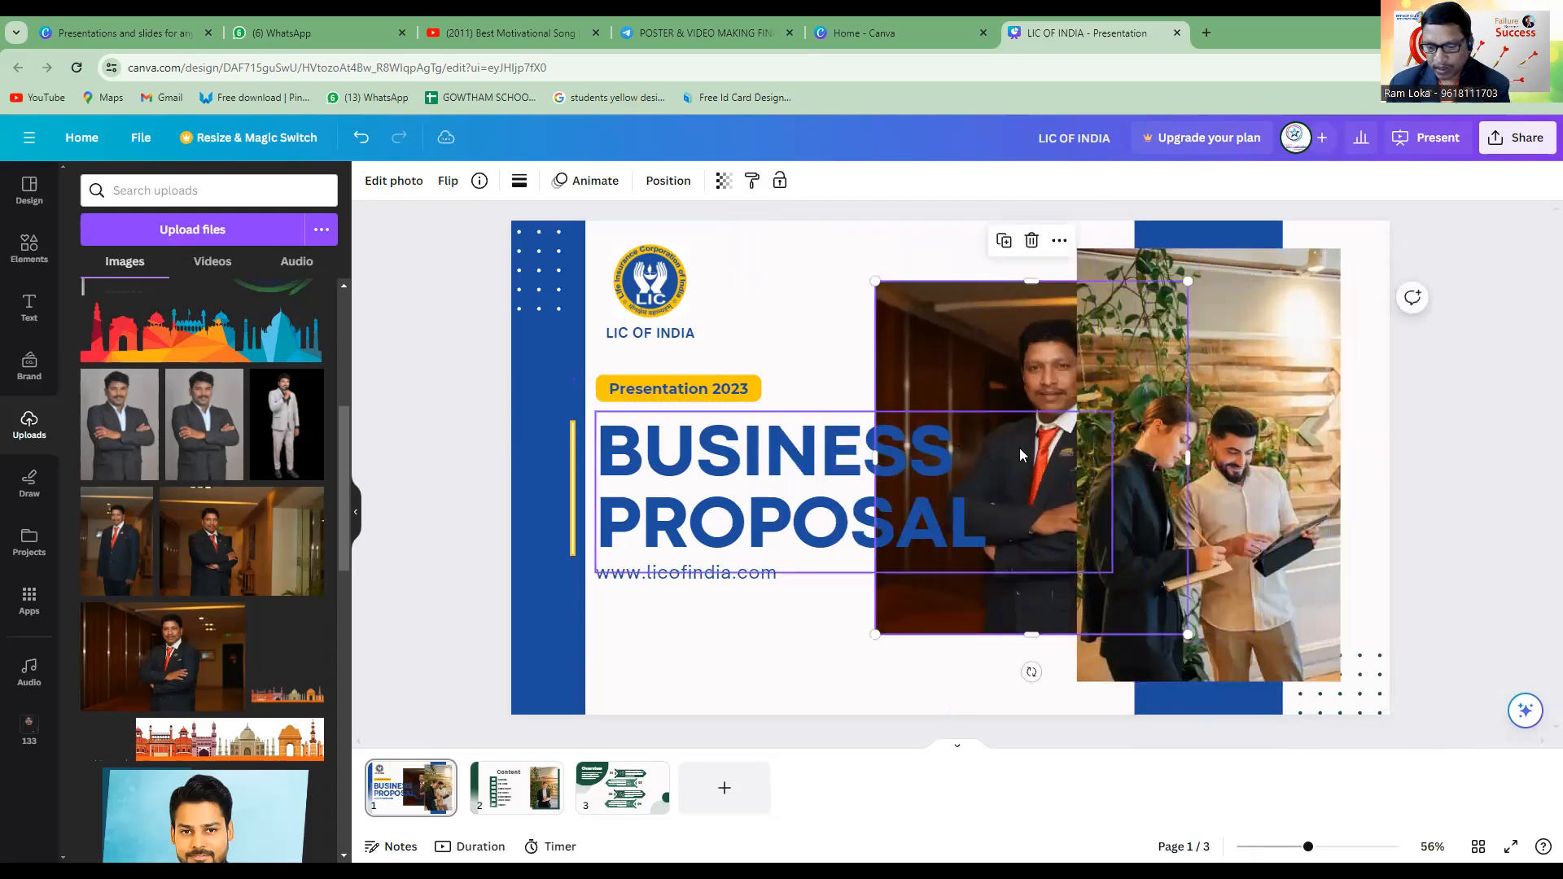
right_click(1029, 345)
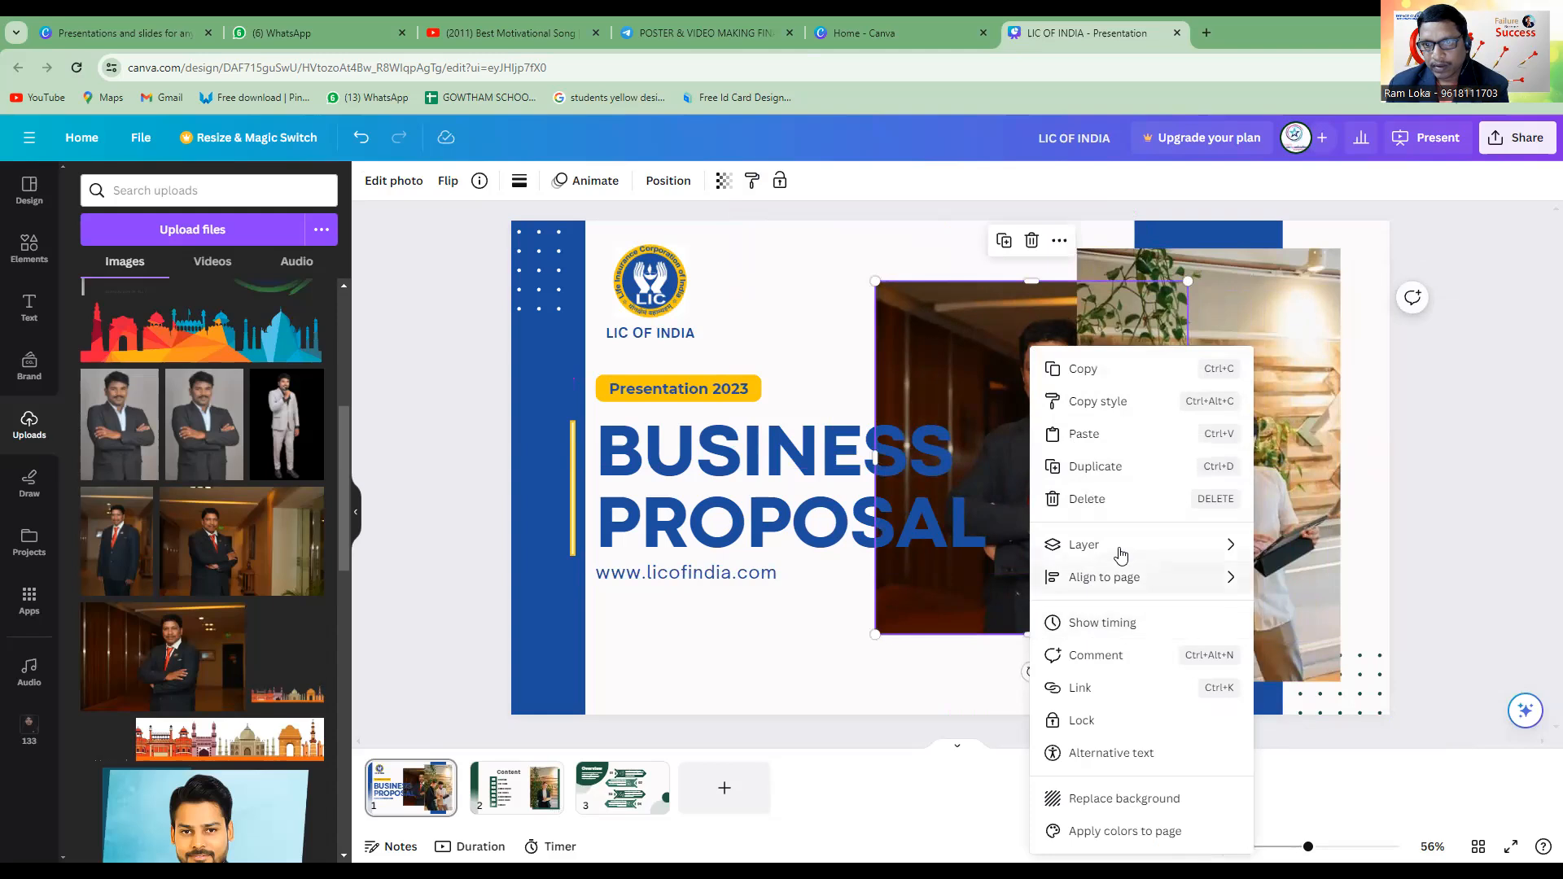
mouse_move(1117, 547)
click(1337, 576)
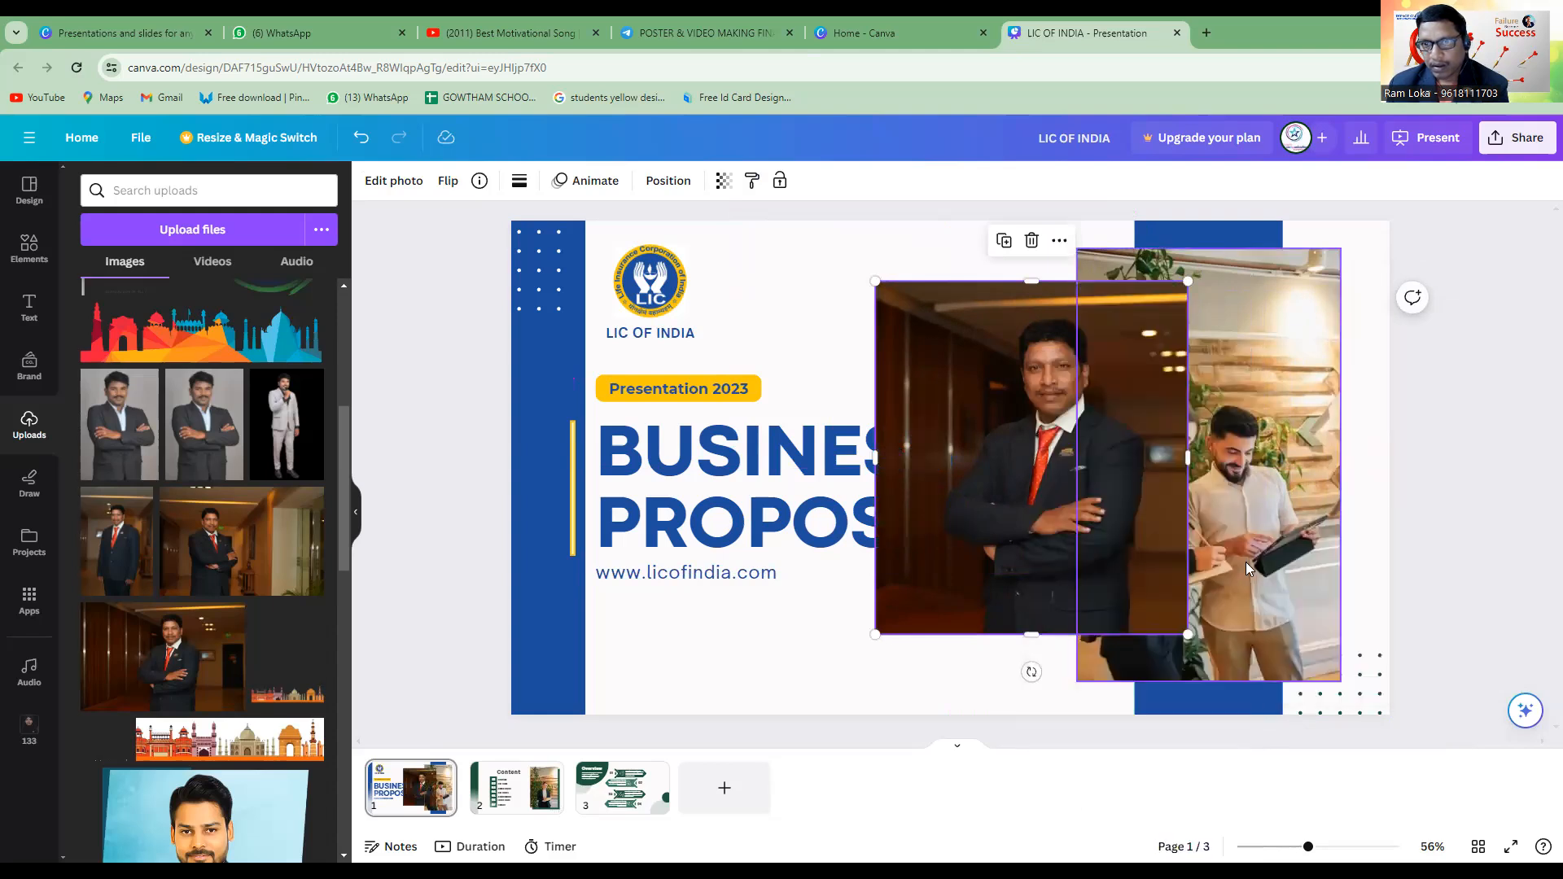
Move the suited man's photo clear of the office photo and nudge the office photo slightly down and right.
drag(1023, 464, 875, 390)
click(1203, 433)
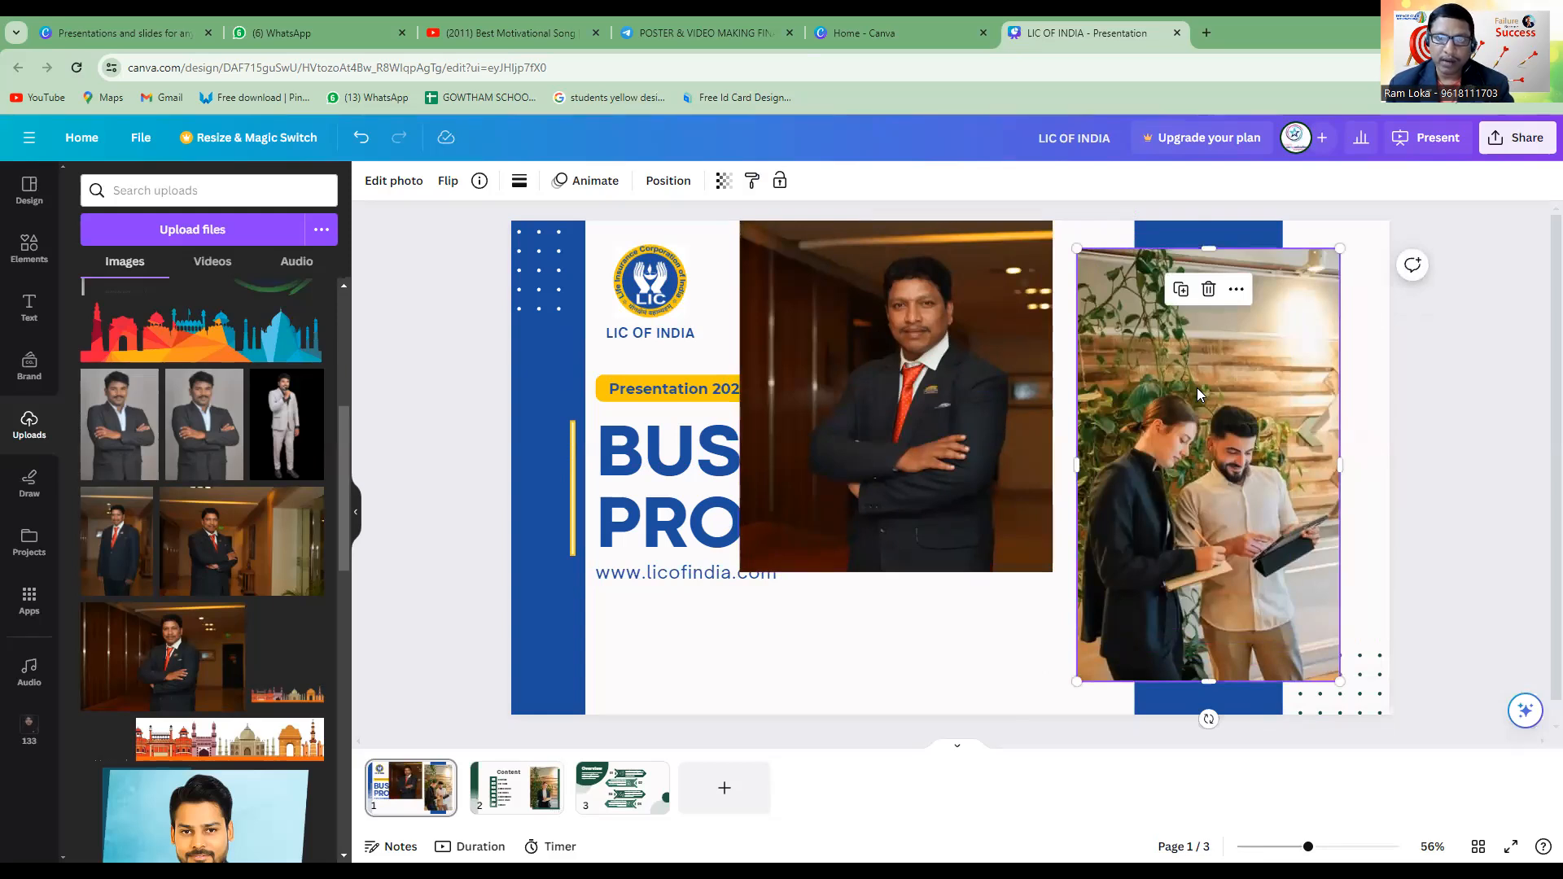
drag(1276, 411, 1286, 429)
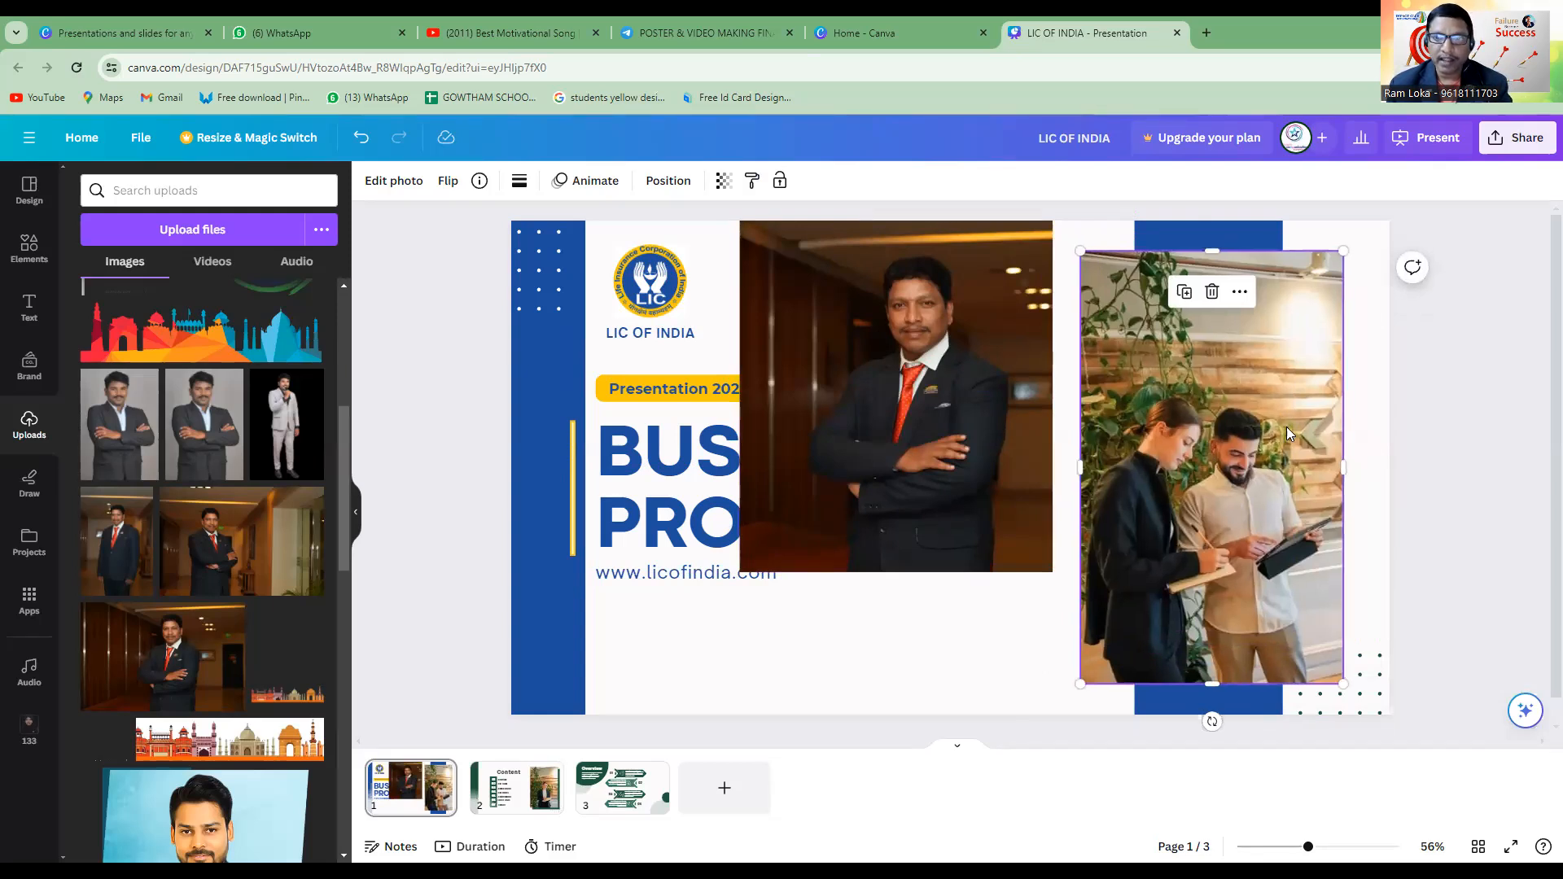
right_click(1261, 413)
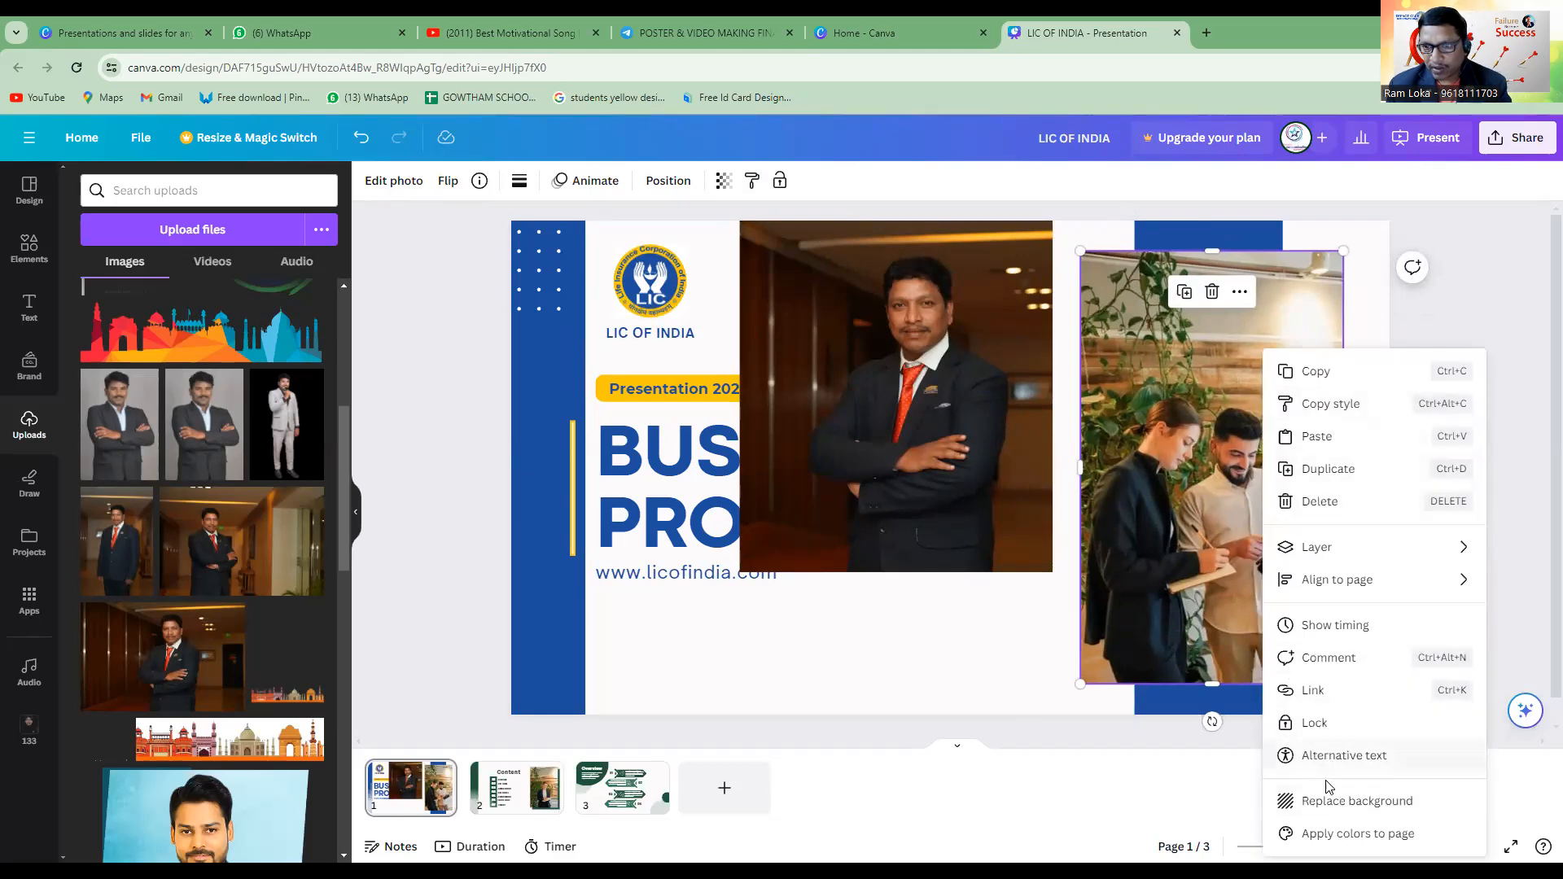
click(1208, 529)
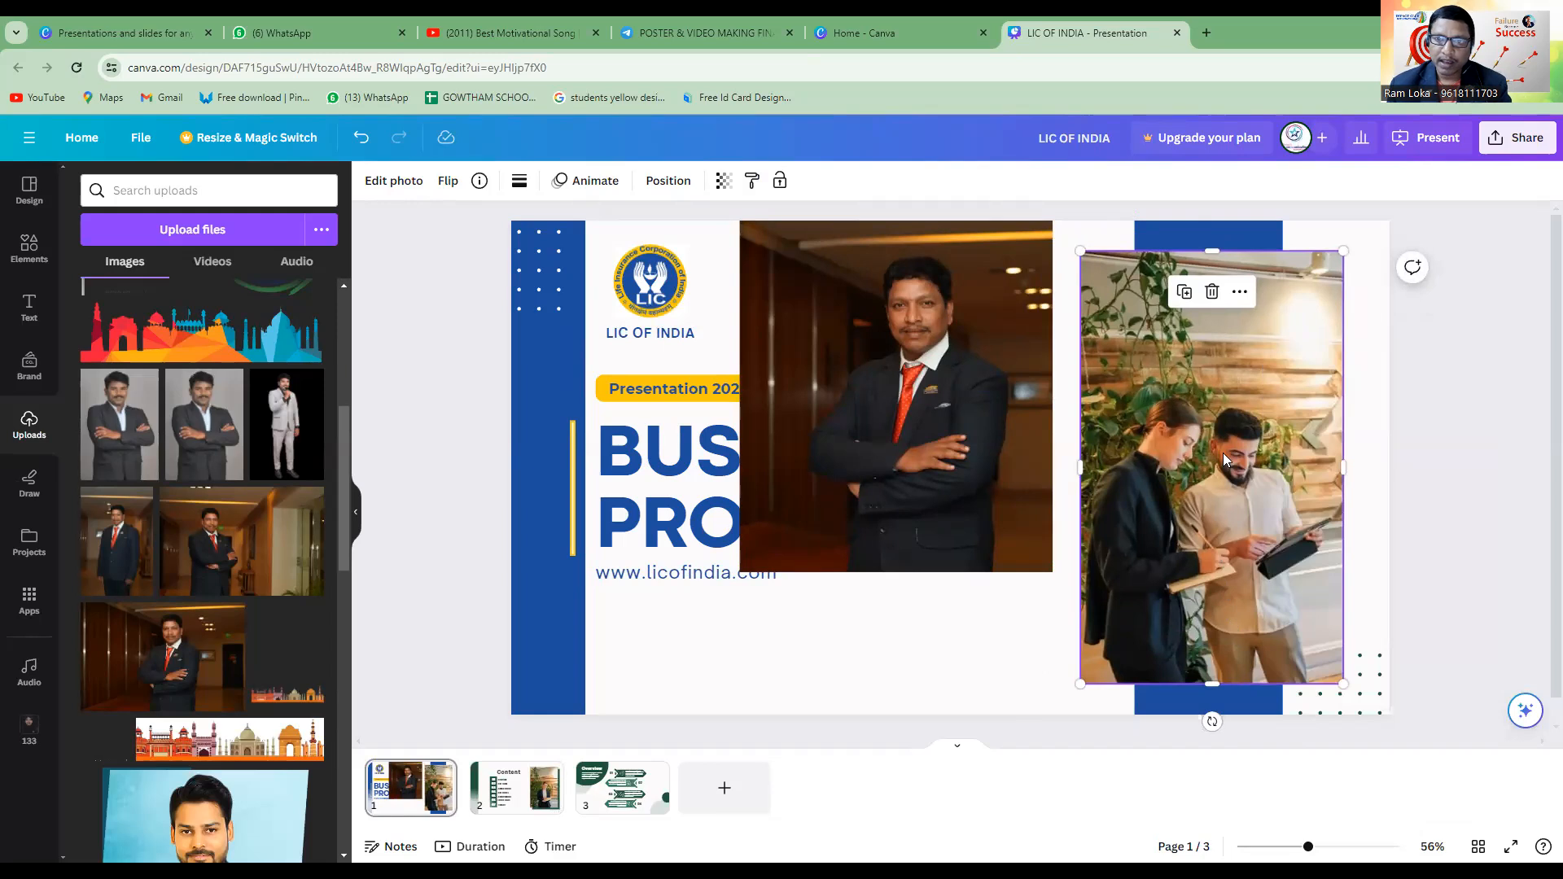
drag(1226, 448, 1195, 423)
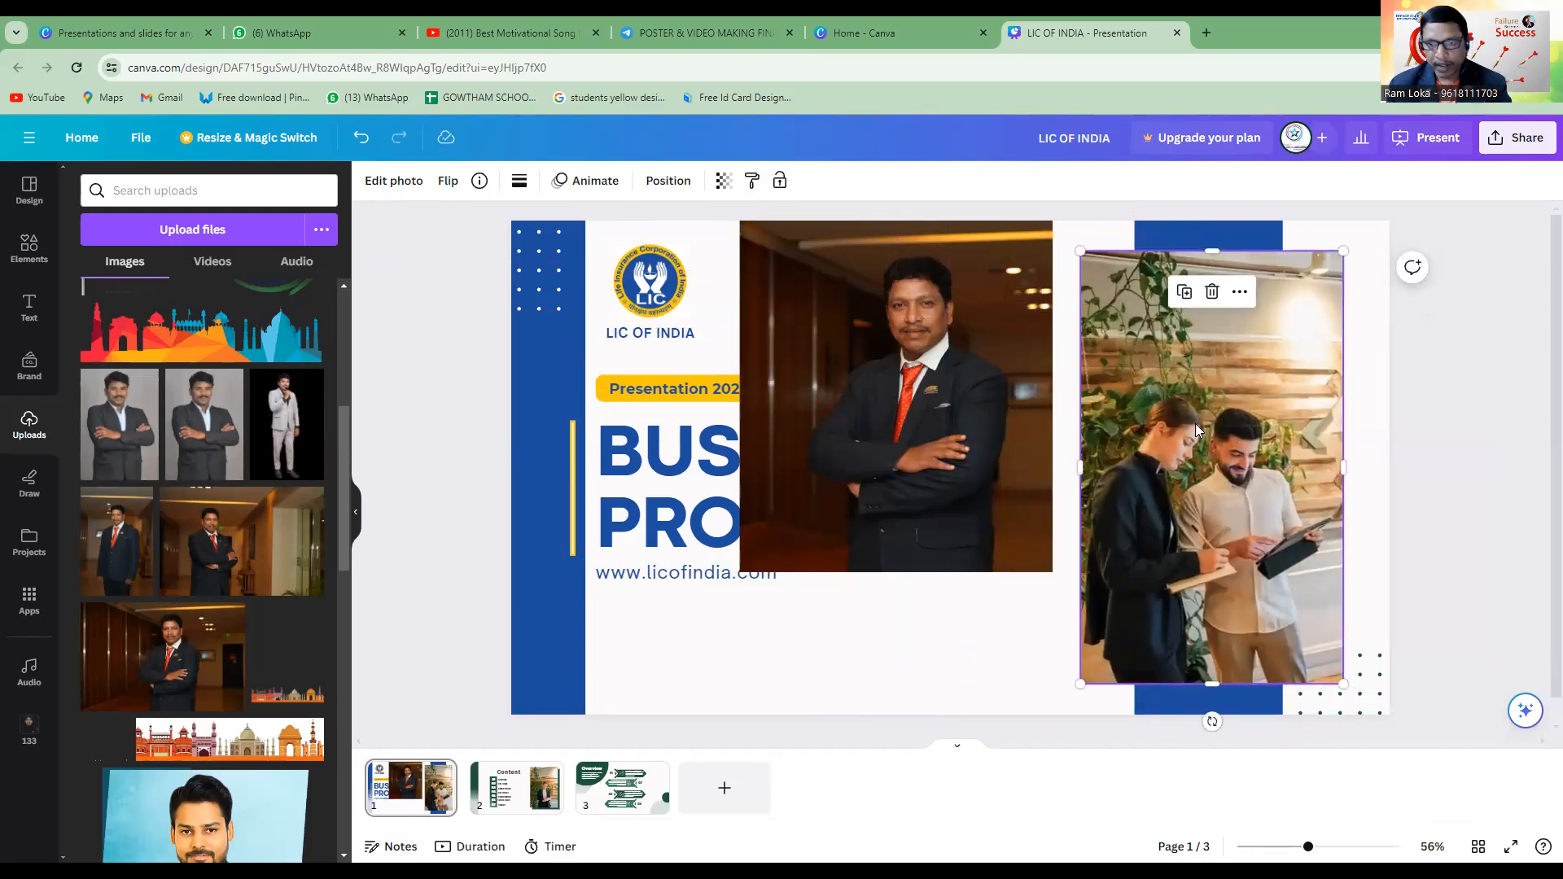
Recolour the dot pattern in the cover's lower-right corner with the blue from the logo's photo colours.
click(1384, 694)
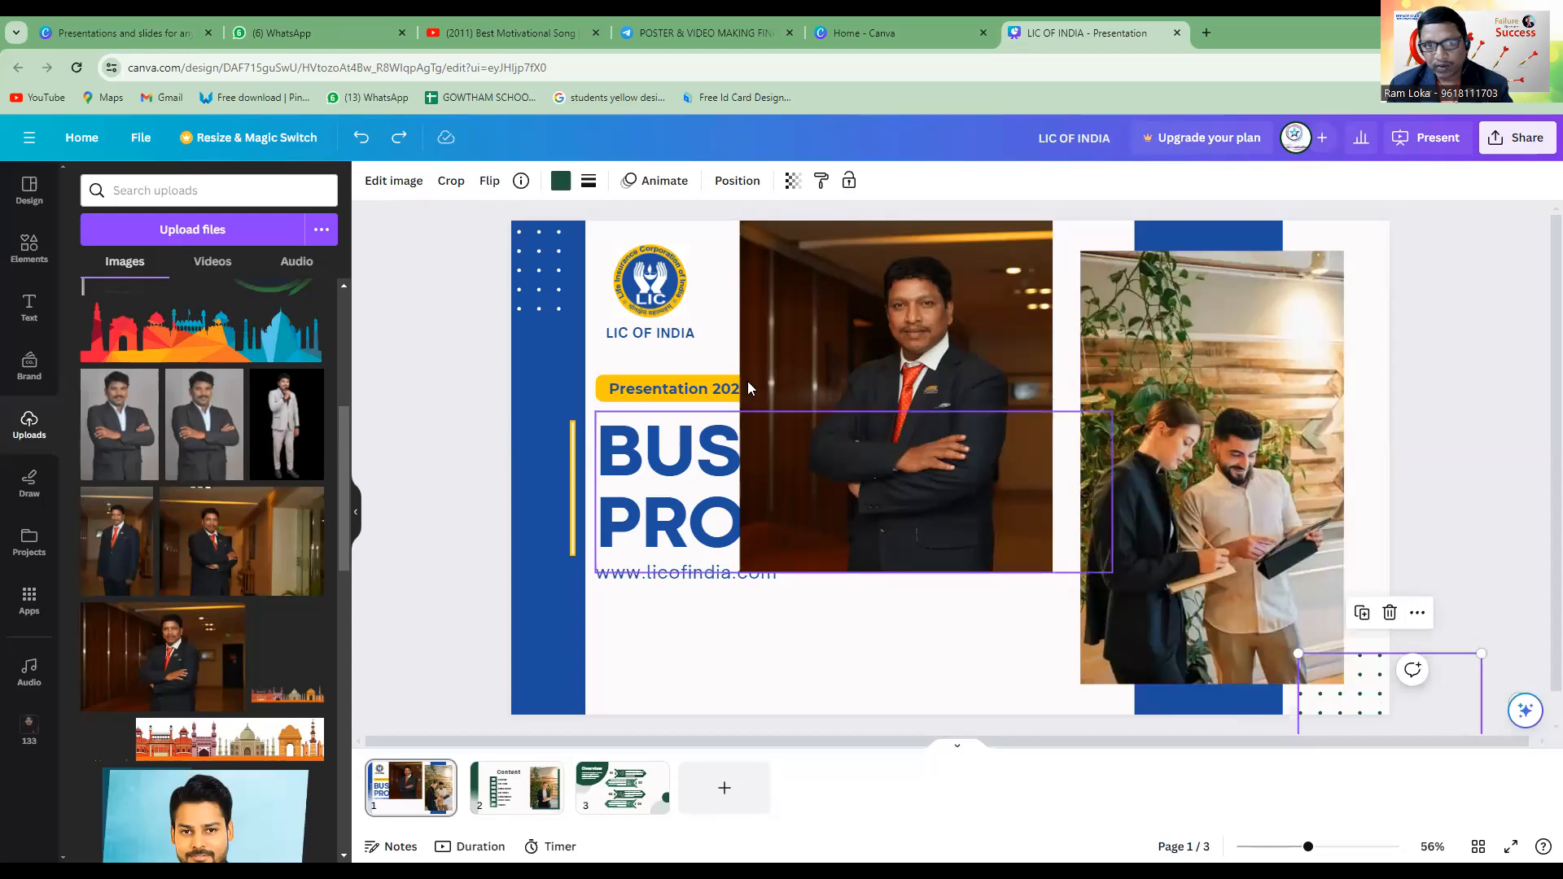
click(565, 184)
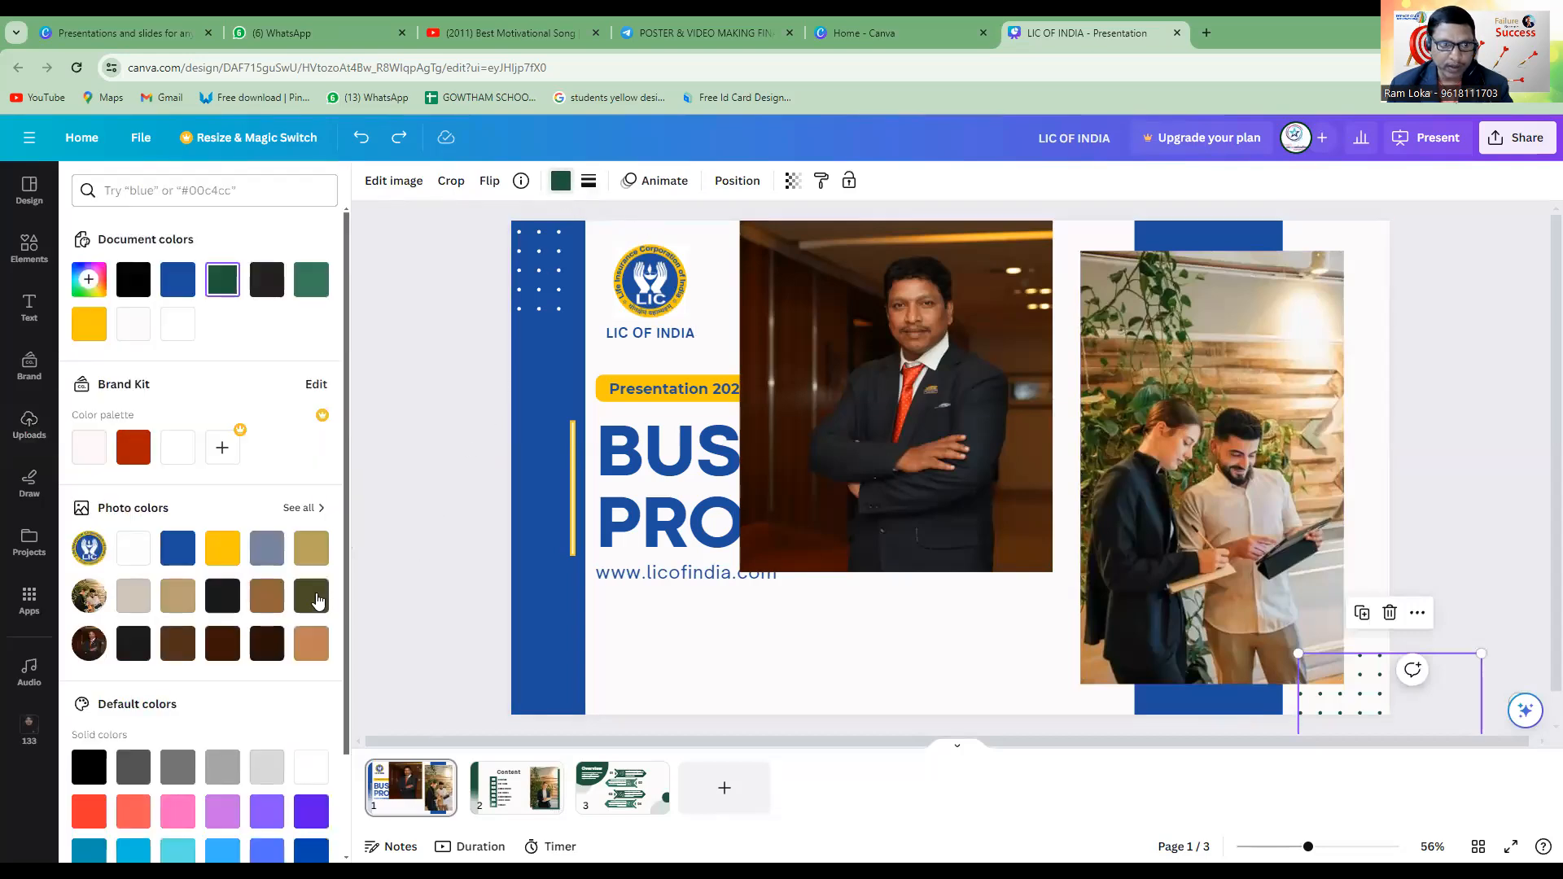
click(177, 548)
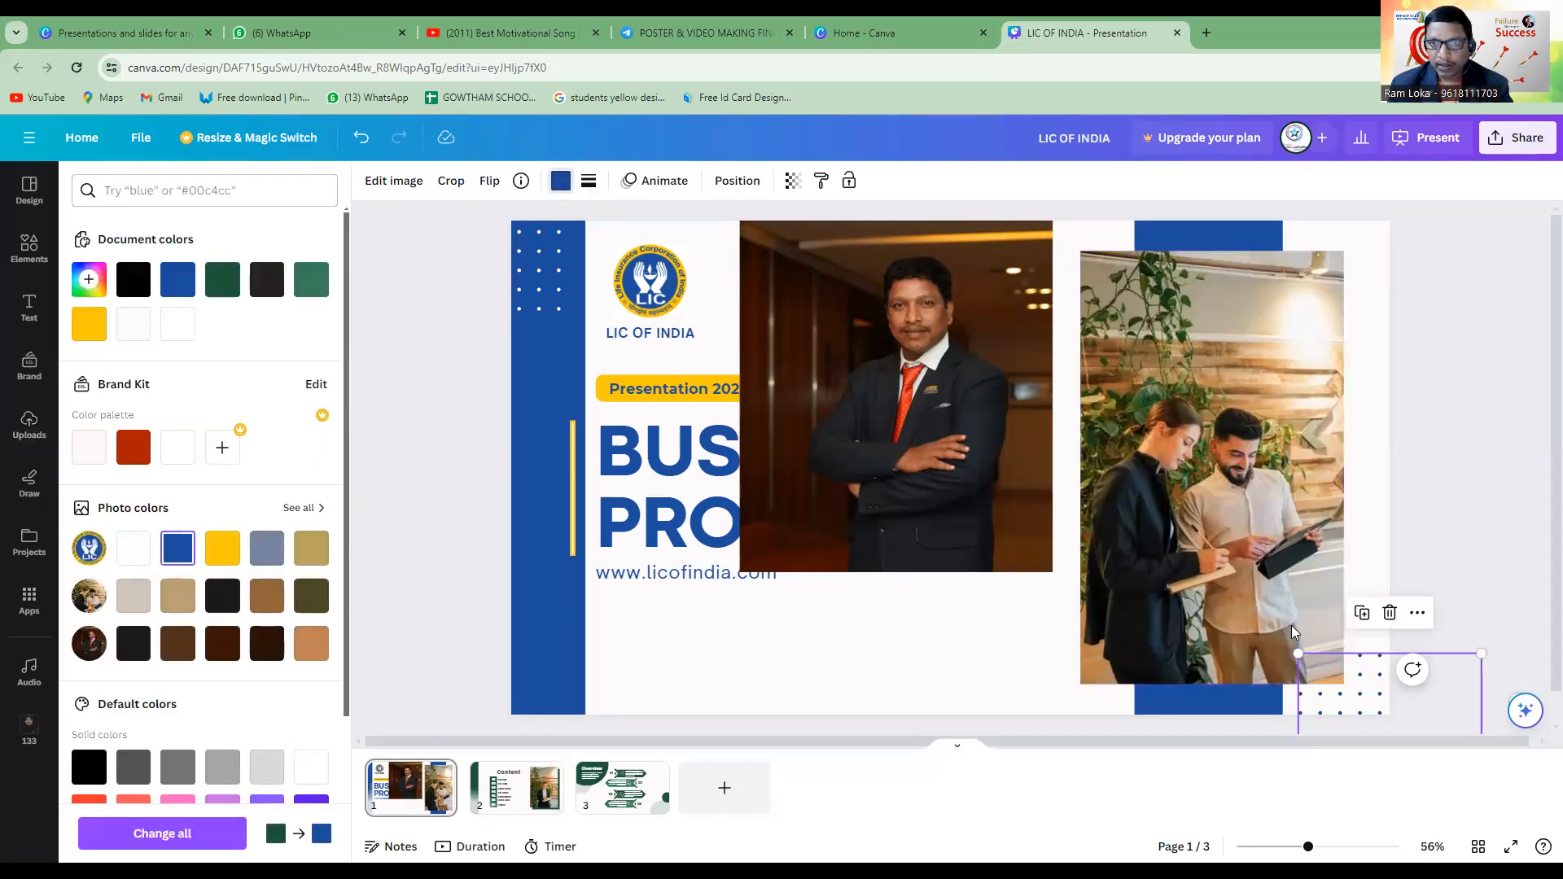
click(1291, 625)
Place the suited man's photo over the office photo, crop its sides to the office photo's width and shift it slightly down.
click(938, 480)
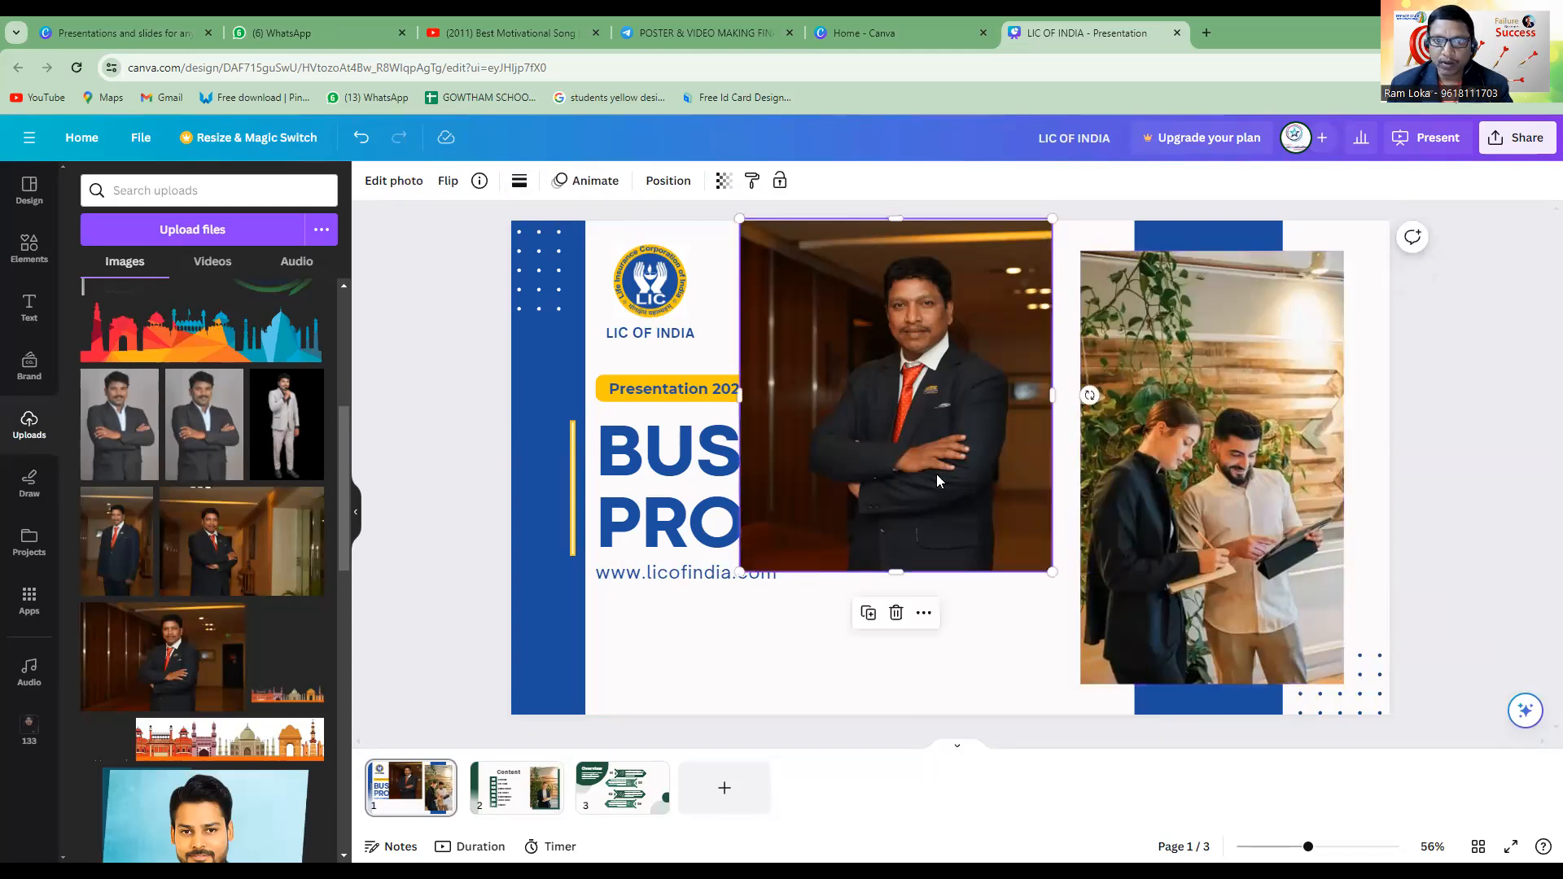
drag(914, 413, 1217, 453)
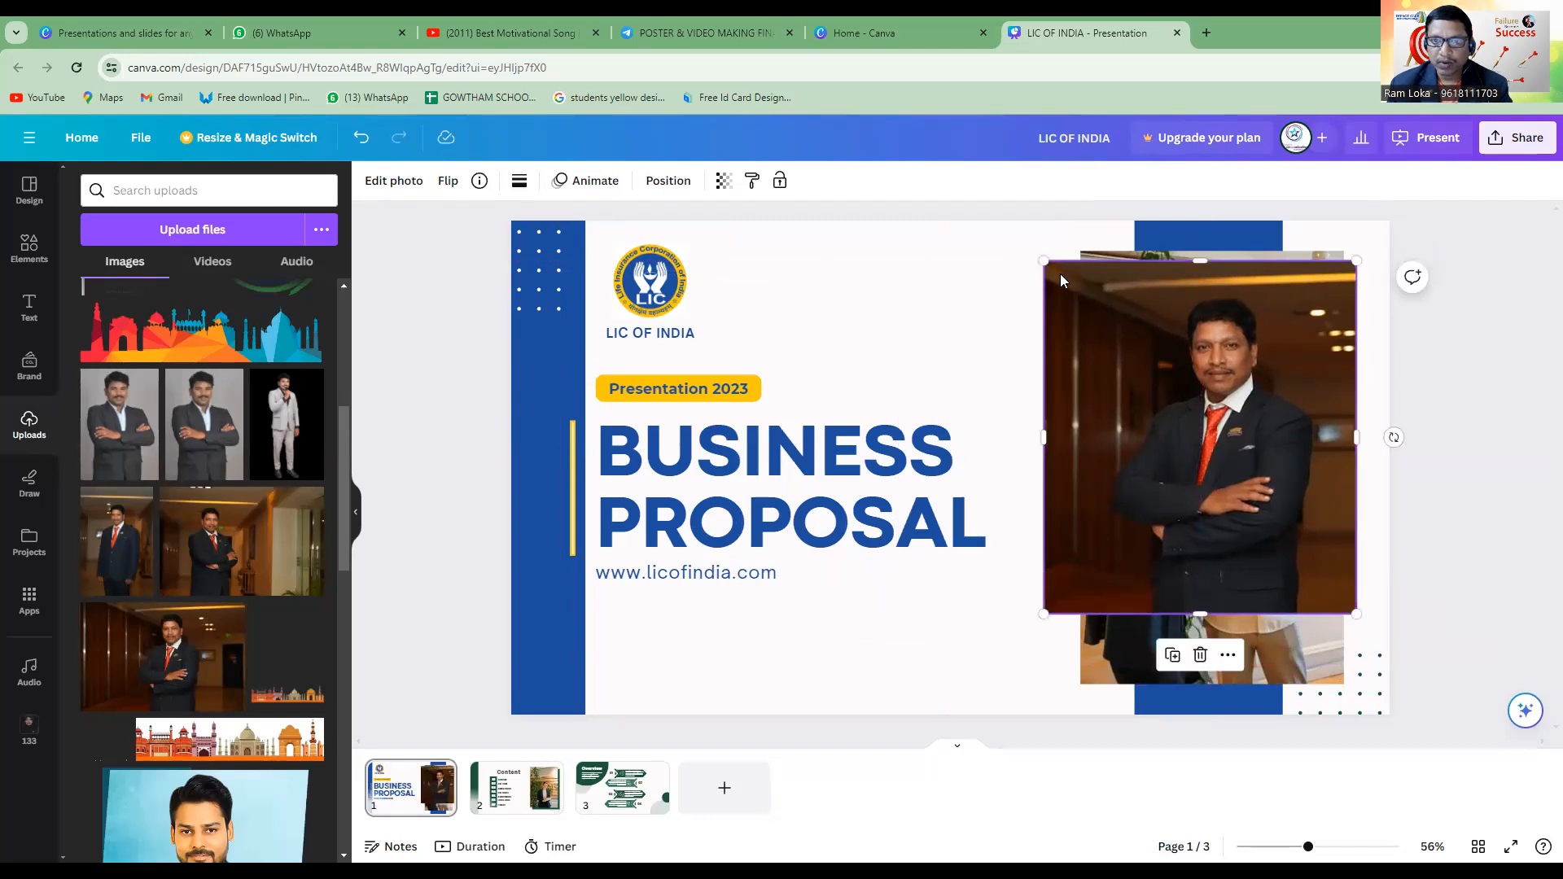
drag(1040, 438, 1081, 438)
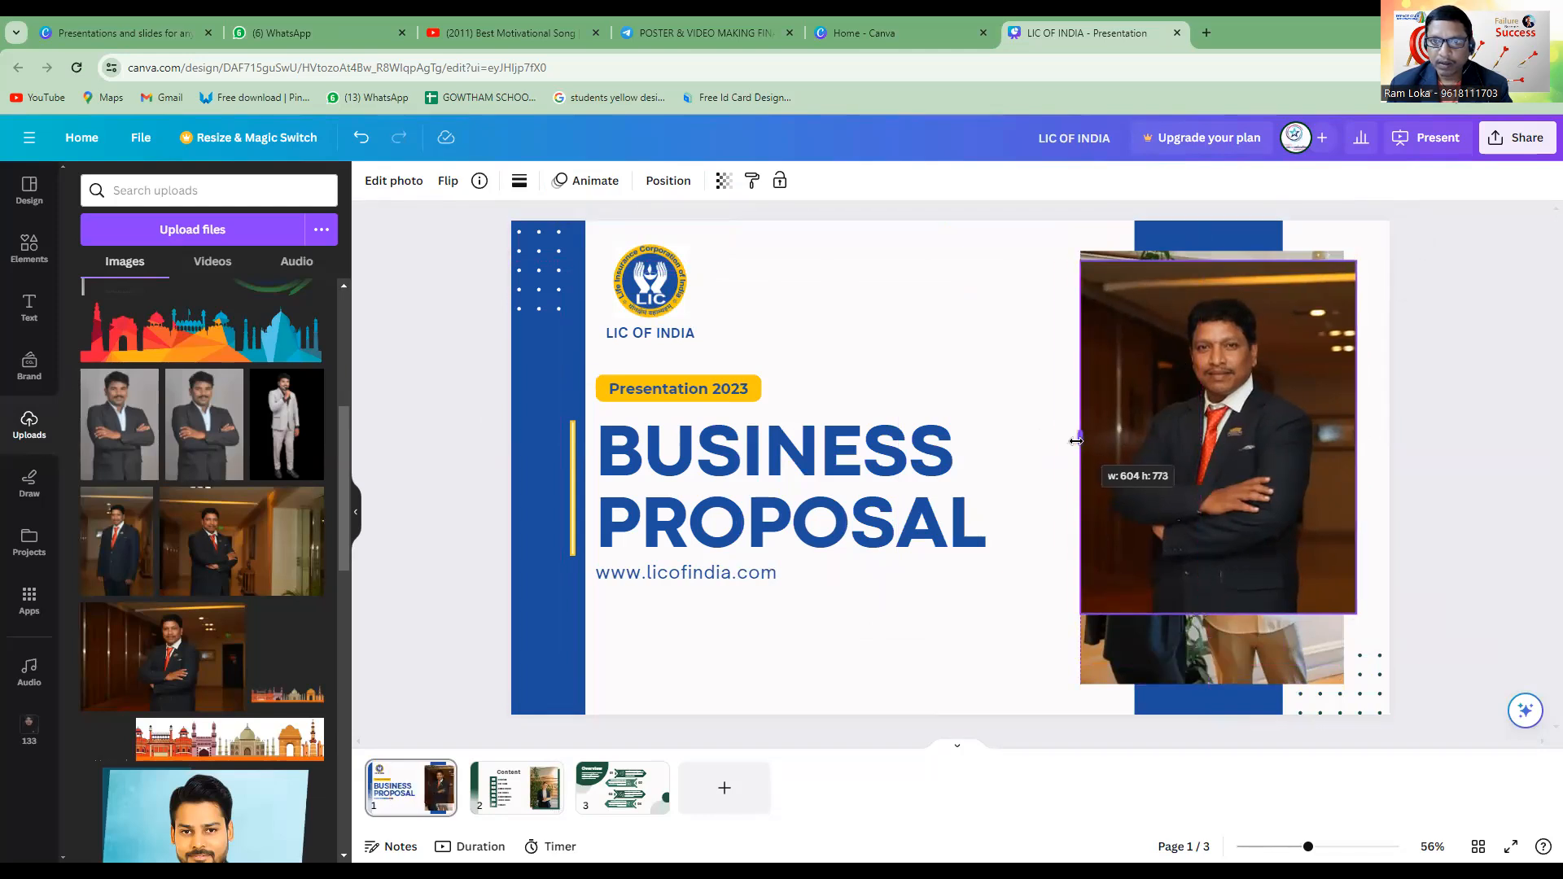
drag(1346, 438, 1344, 439)
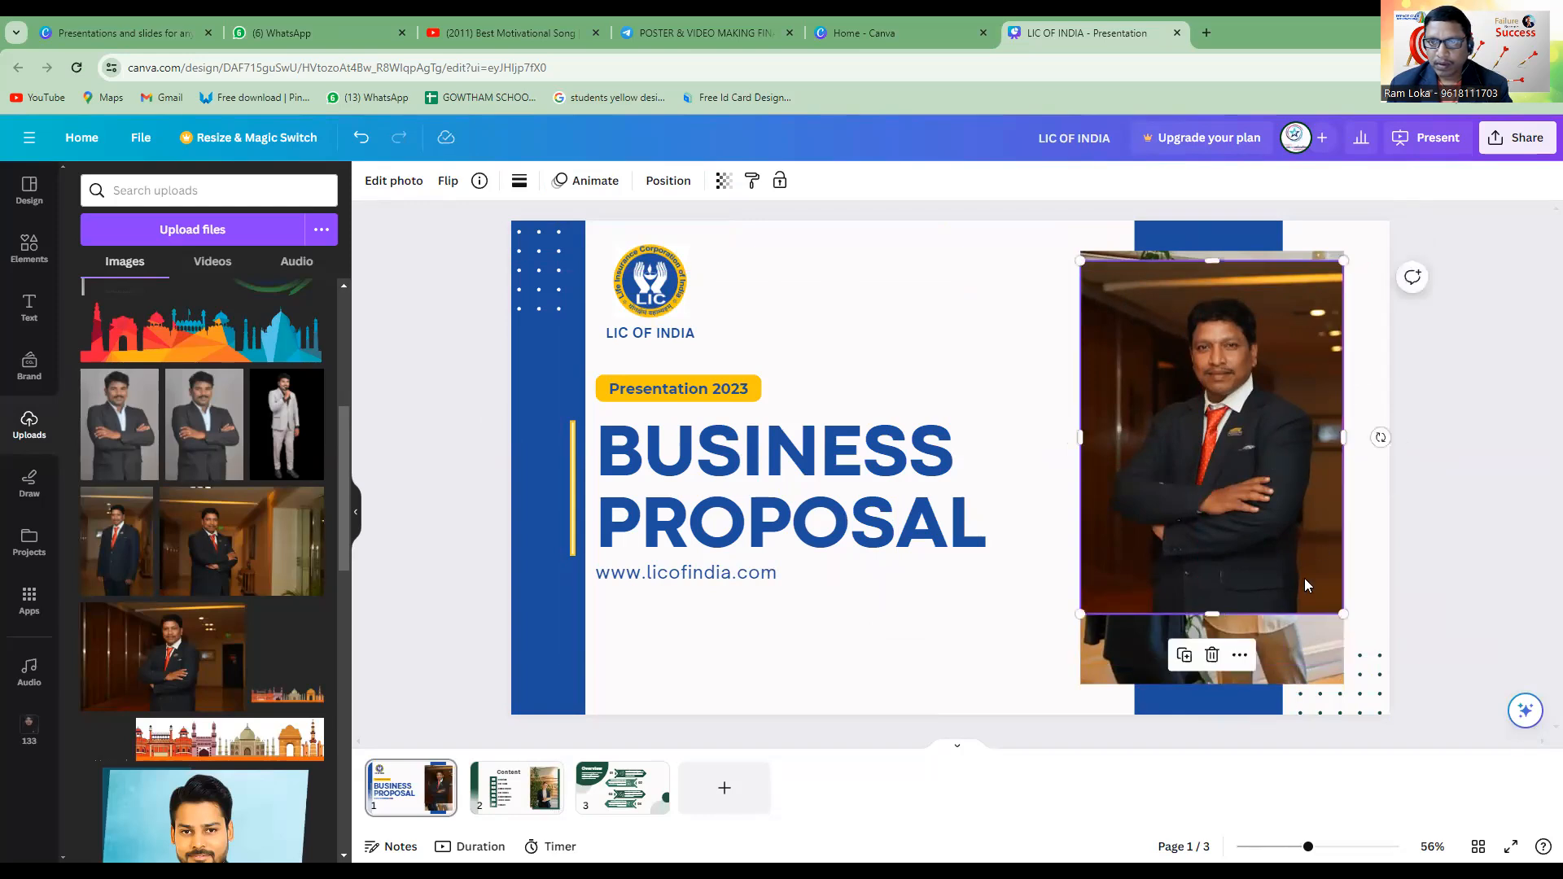
drag(1221, 521, 1220, 542)
Delete the office photo behind the suited man's portrait and nudge the portrait slightly left.
click(1427, 583)
click(1245, 659)
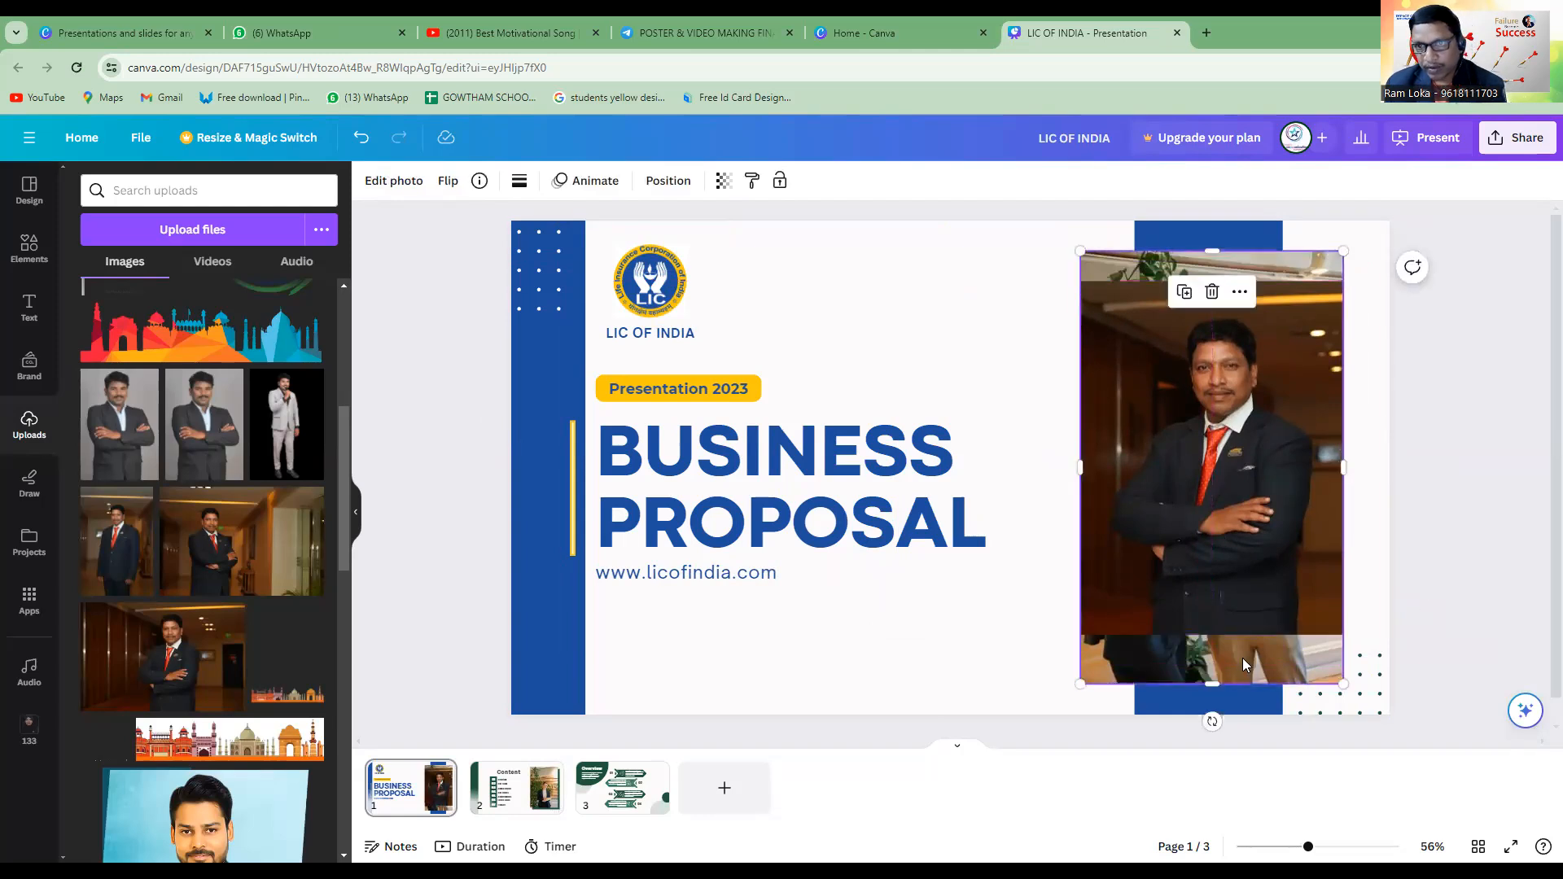
key(Delete)
drag(1220, 514, 1211, 512)
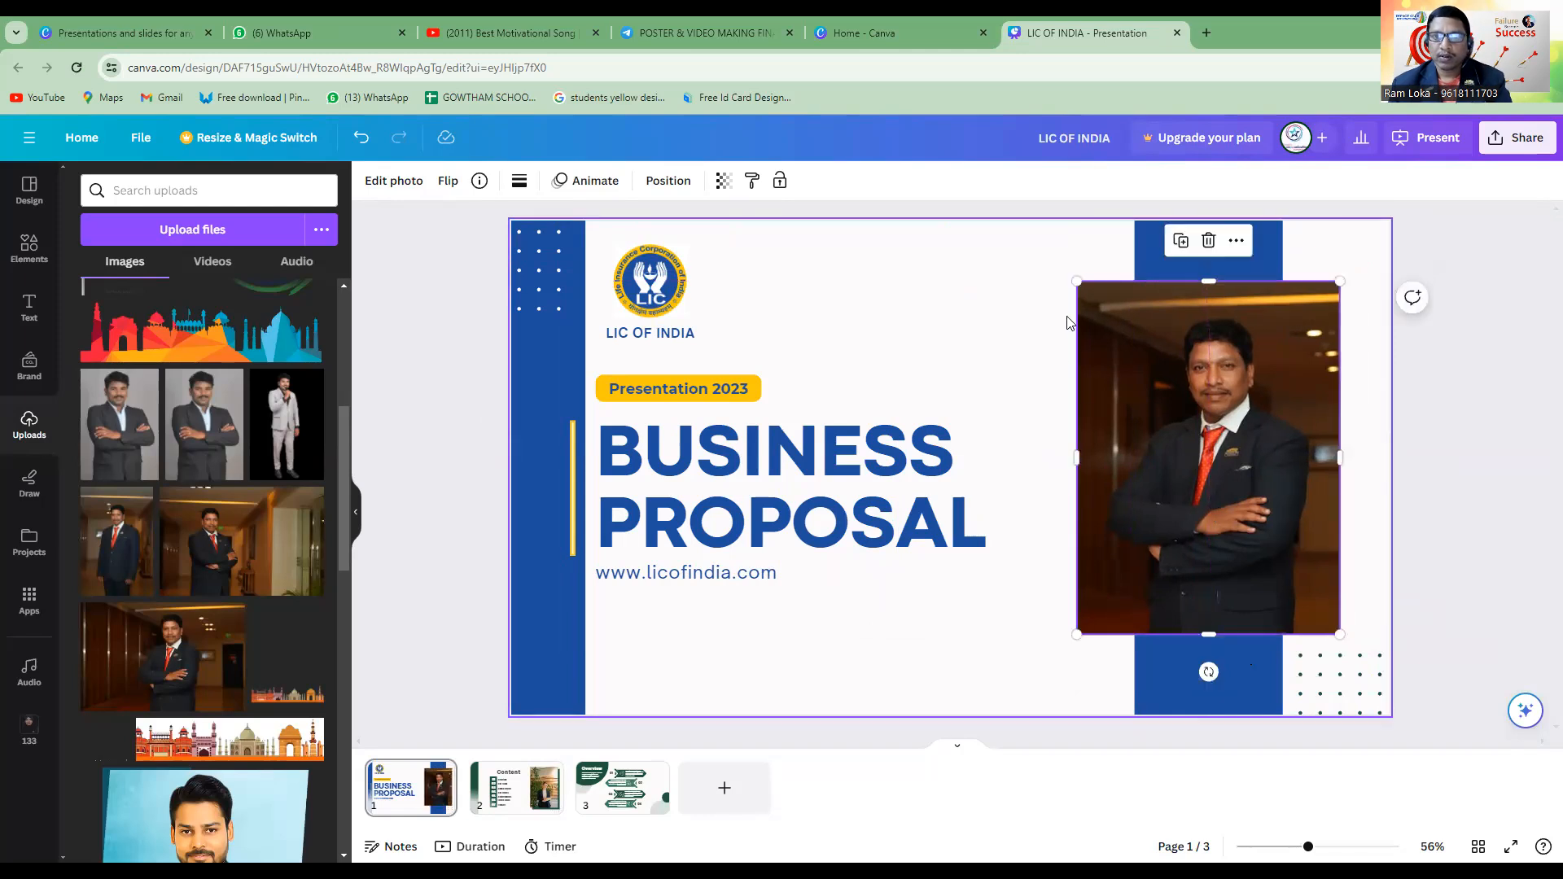
Enlarge the portrait proportionally from its upper-left and lower-right corners so it covers more of the blue band.
drag(1077, 283, 1046, 254)
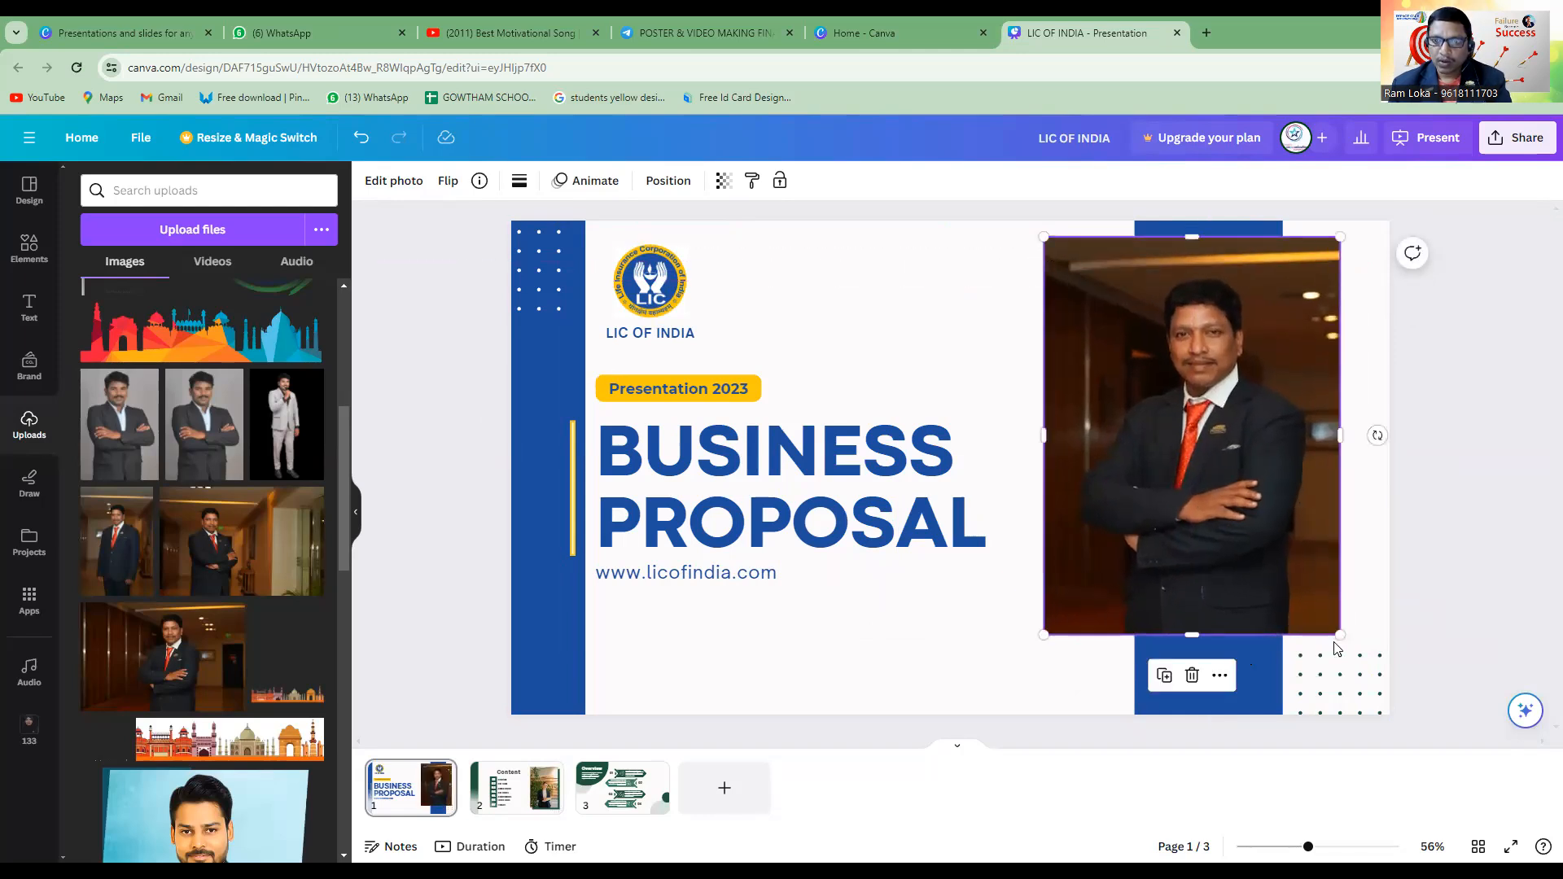
drag(1339, 635, 1372, 635)
click(1401, 601)
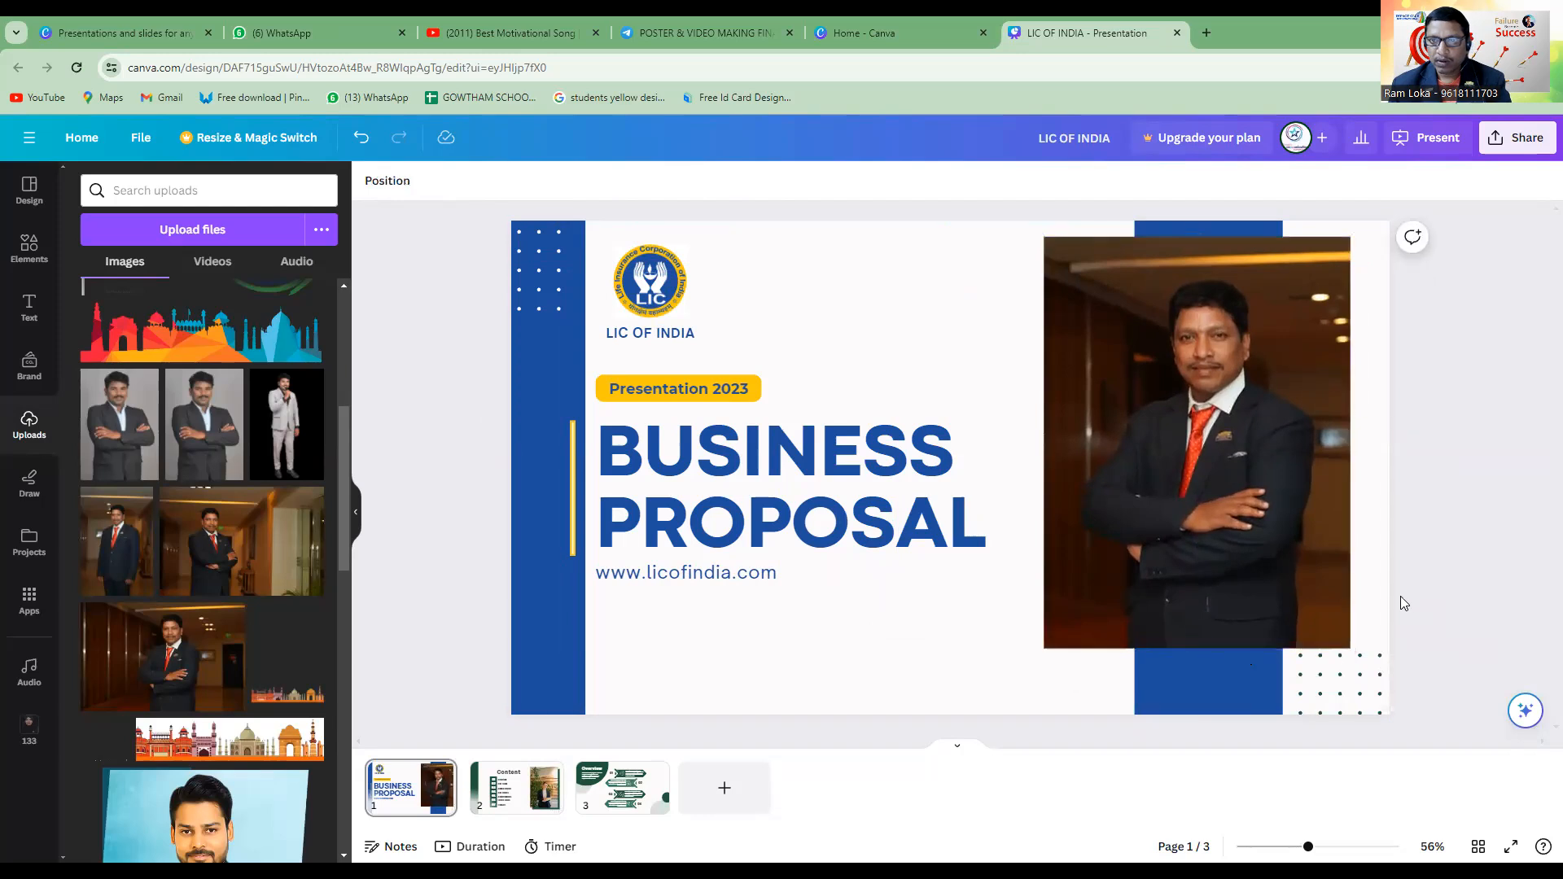
Crop a narrow strip from both sides of the portrait and recentre it over the blue vertical band.
click(1088, 525)
drag(1048, 443, 1069, 444)
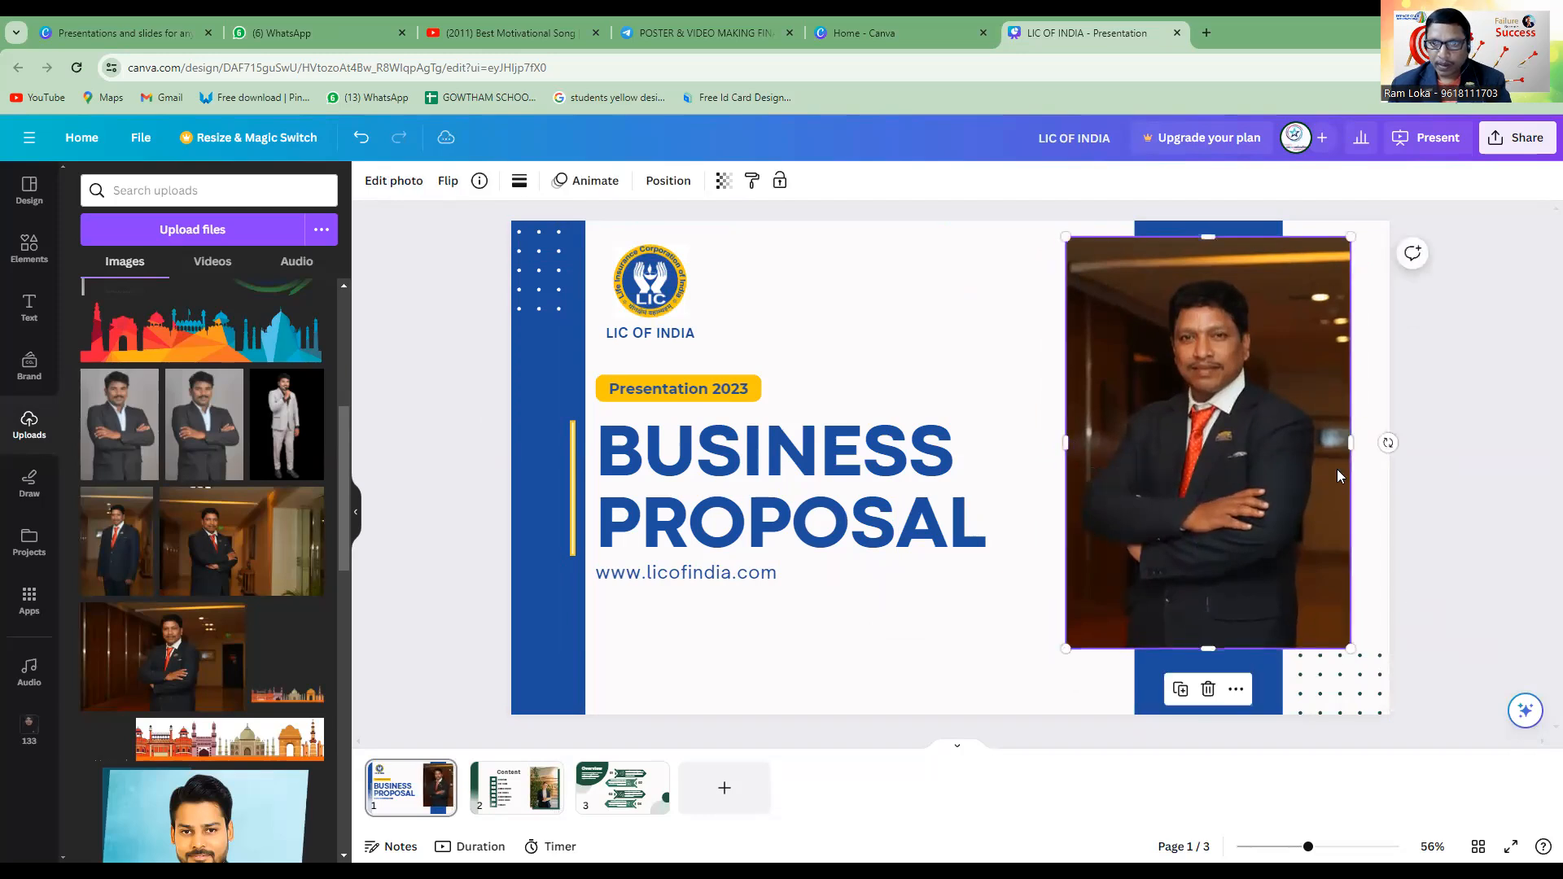
drag(1350, 444, 1333, 442)
drag(1208, 484, 1217, 484)
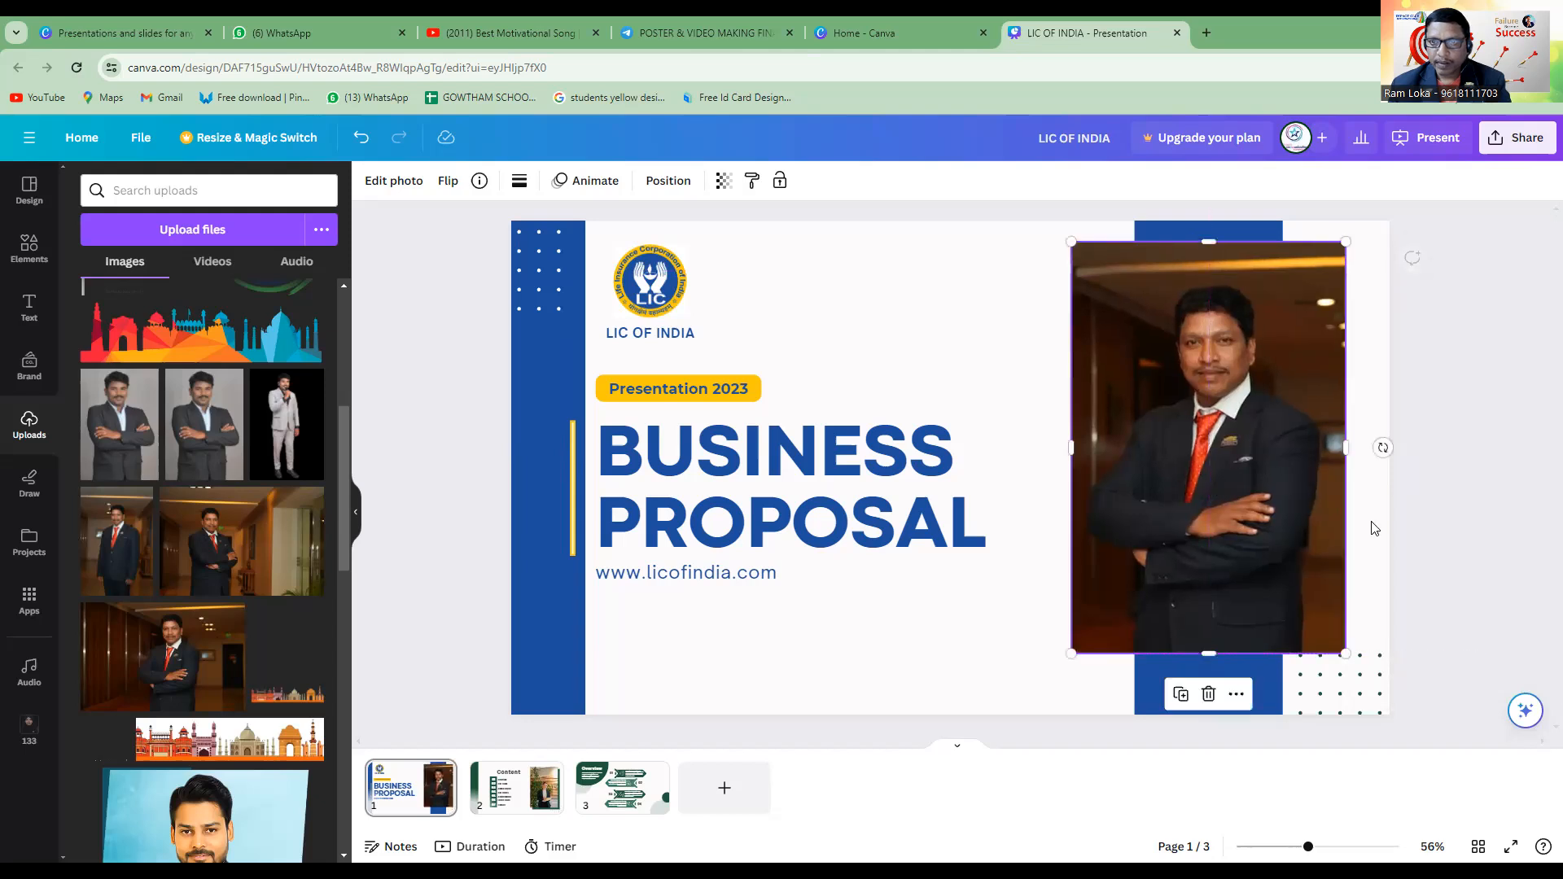
click(889, 677)
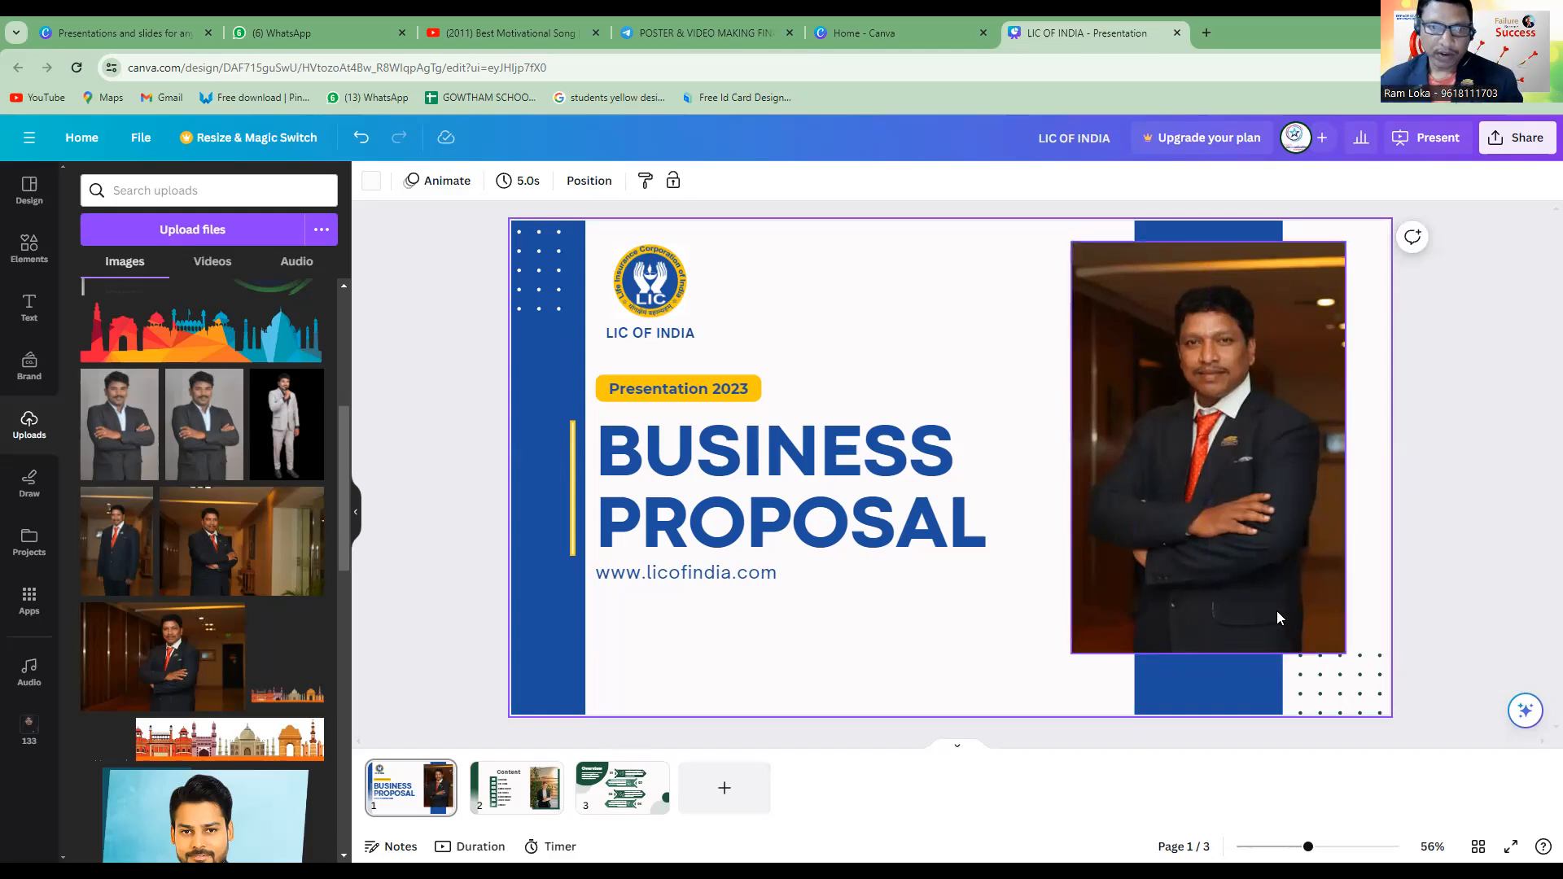
click(850, 492)
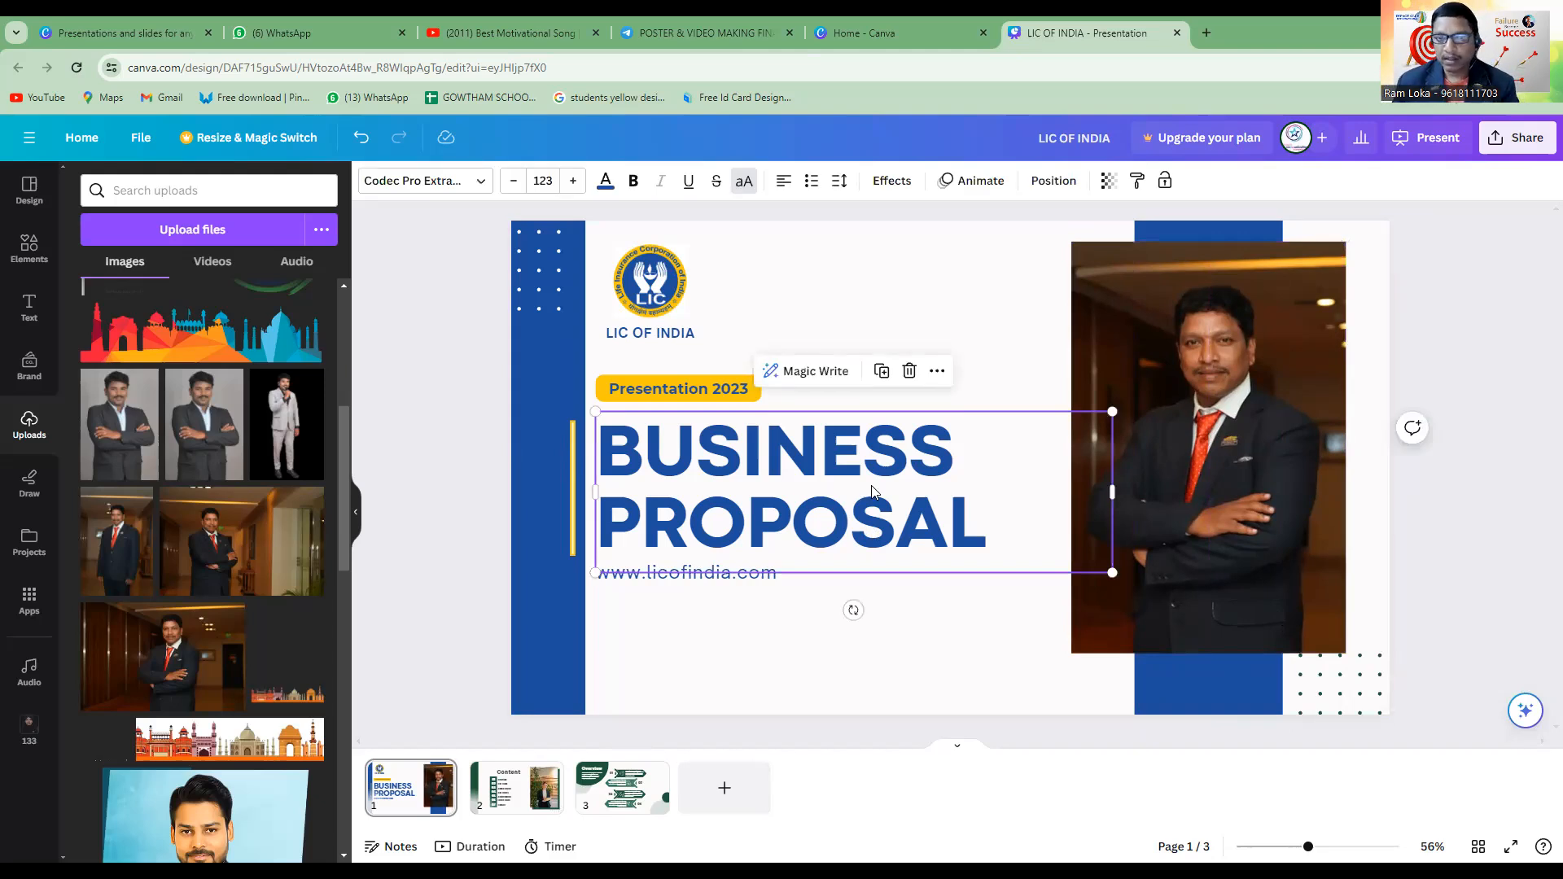
double_click(922, 490)
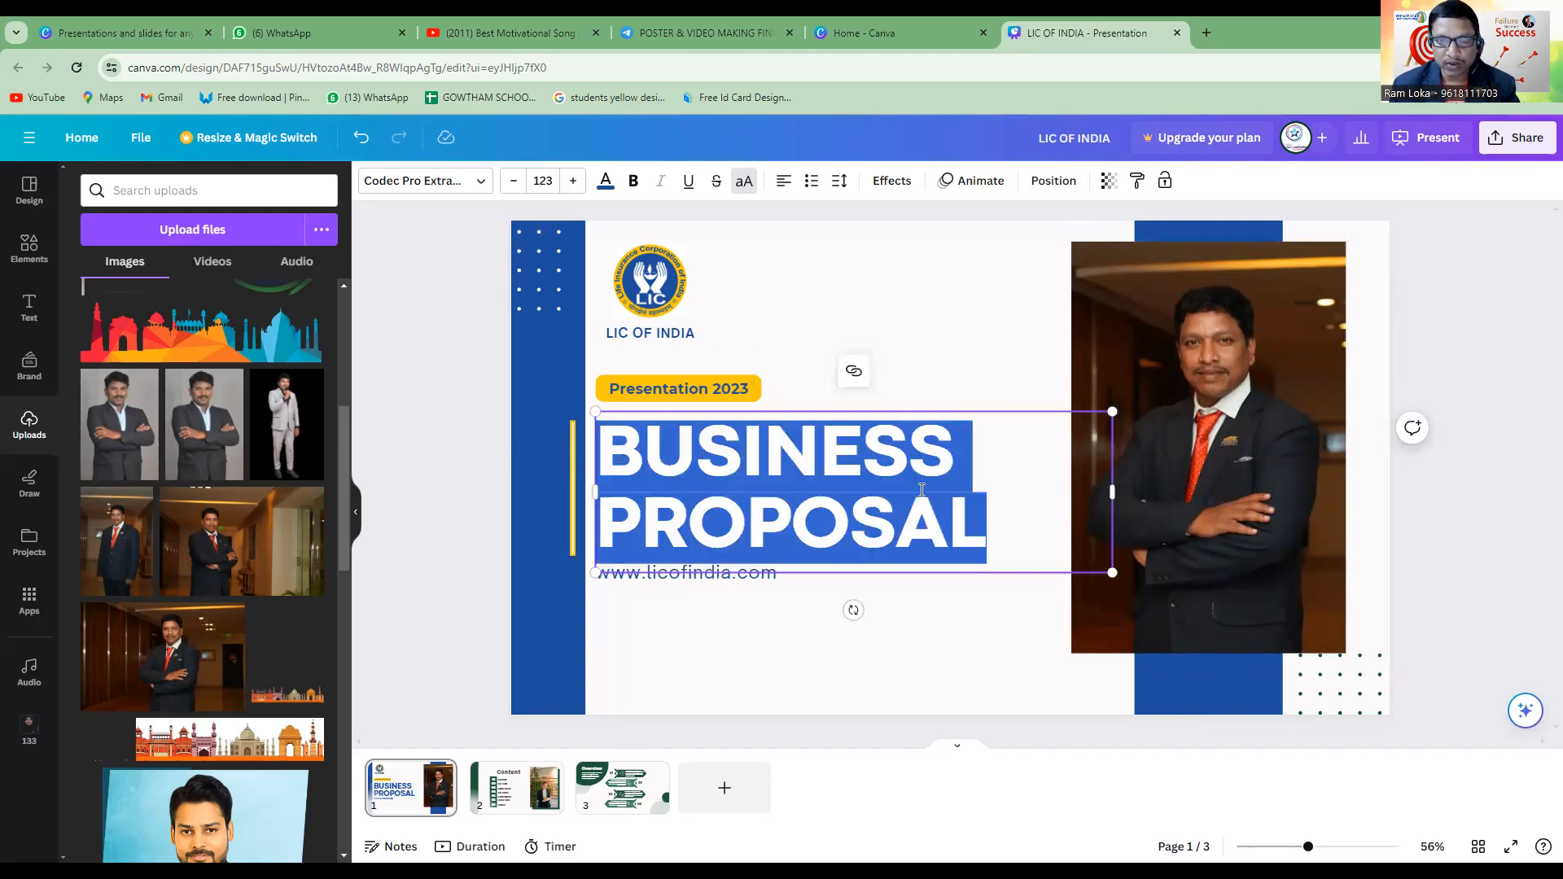
text(JE)
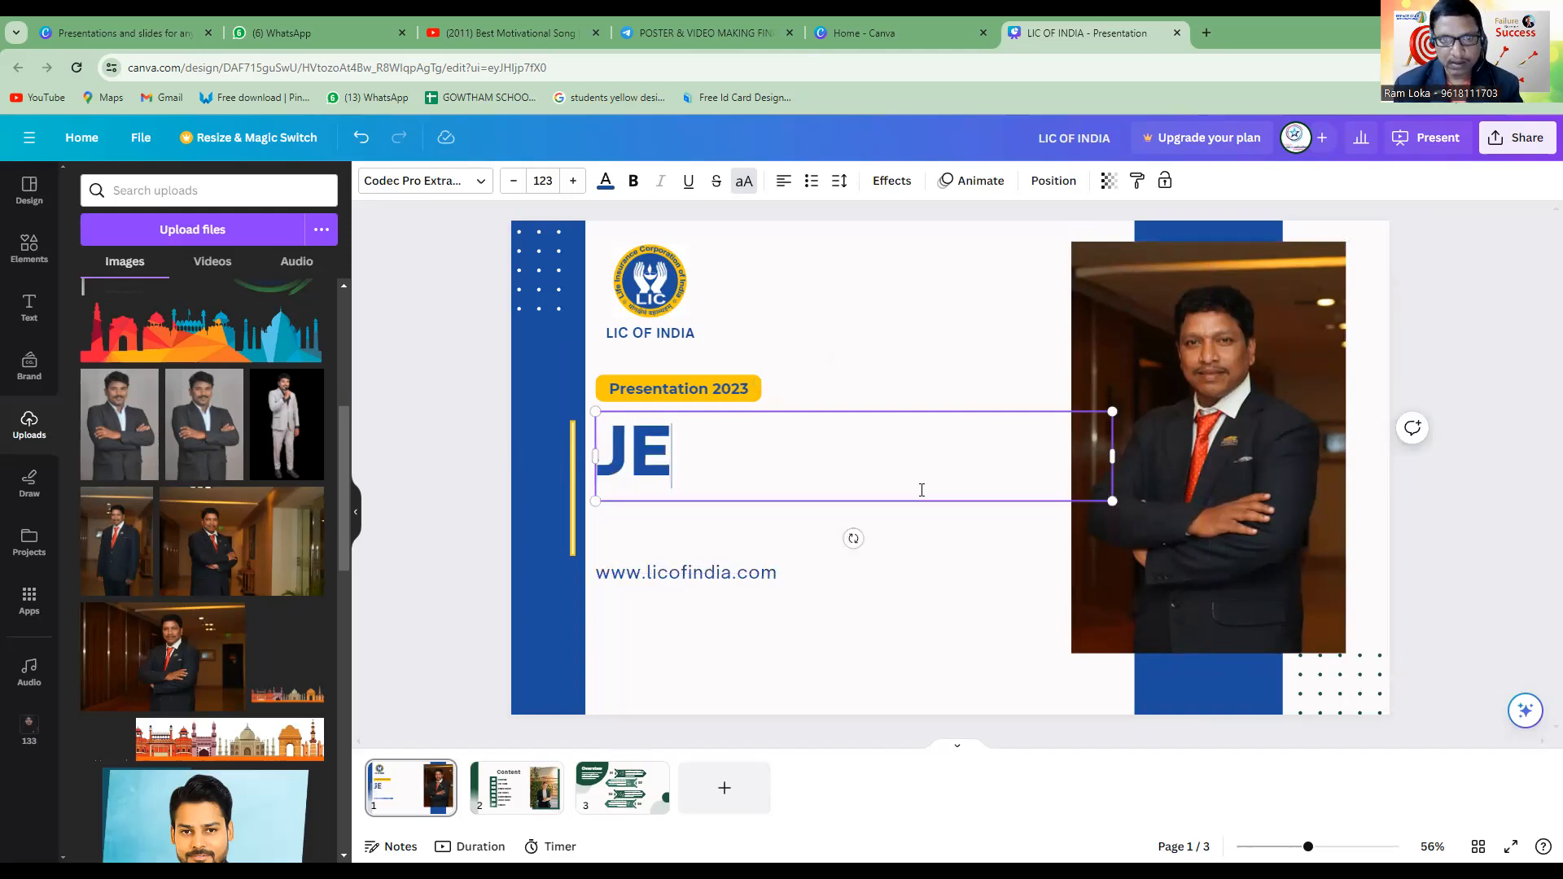
text(EVAN )
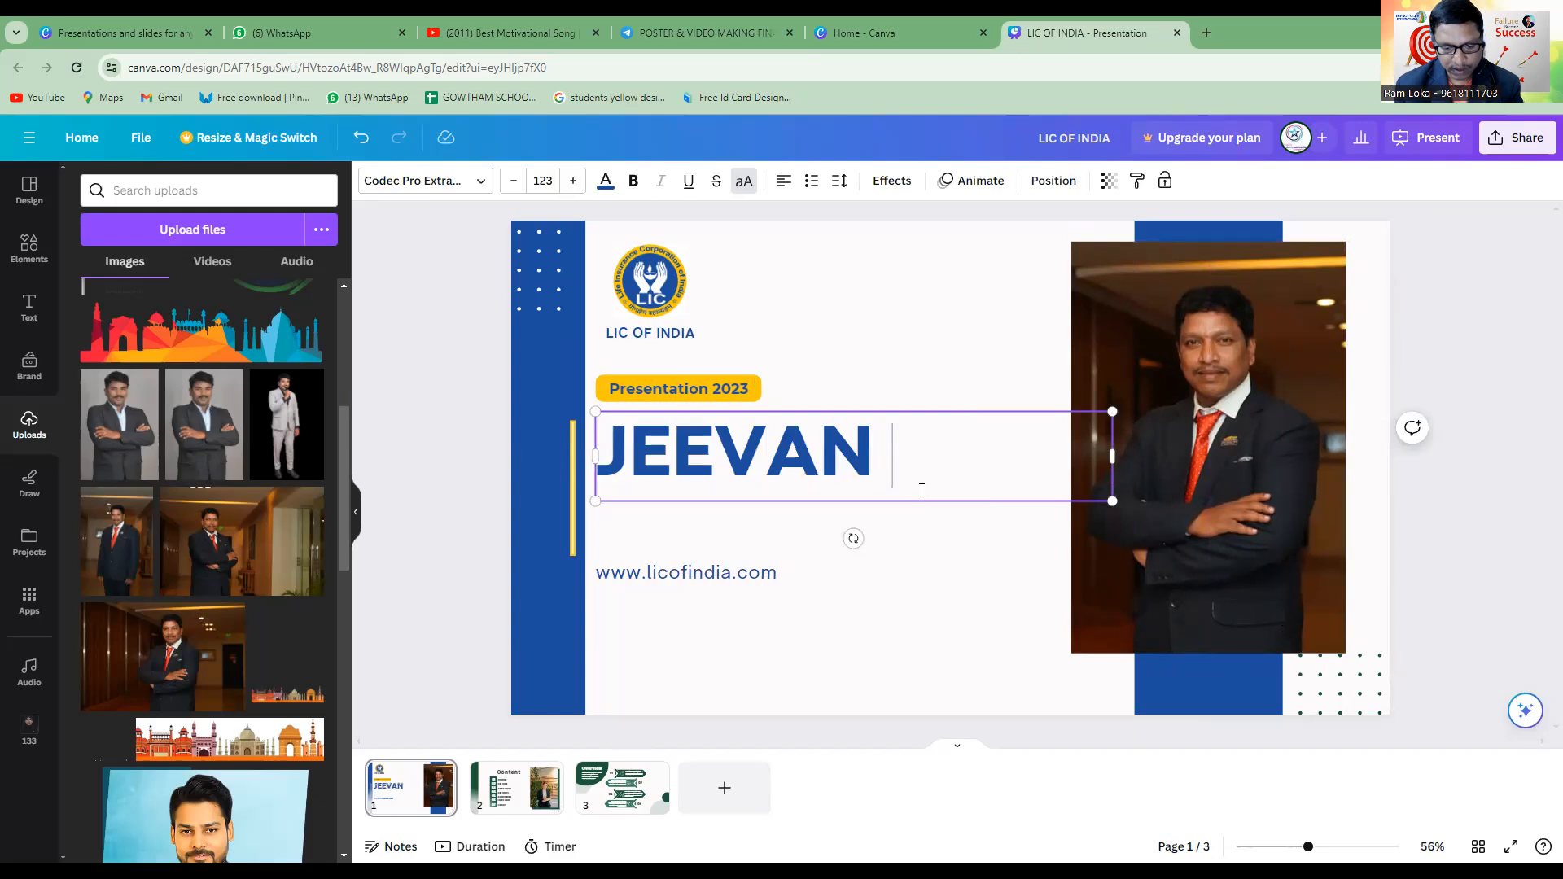
text(AN)
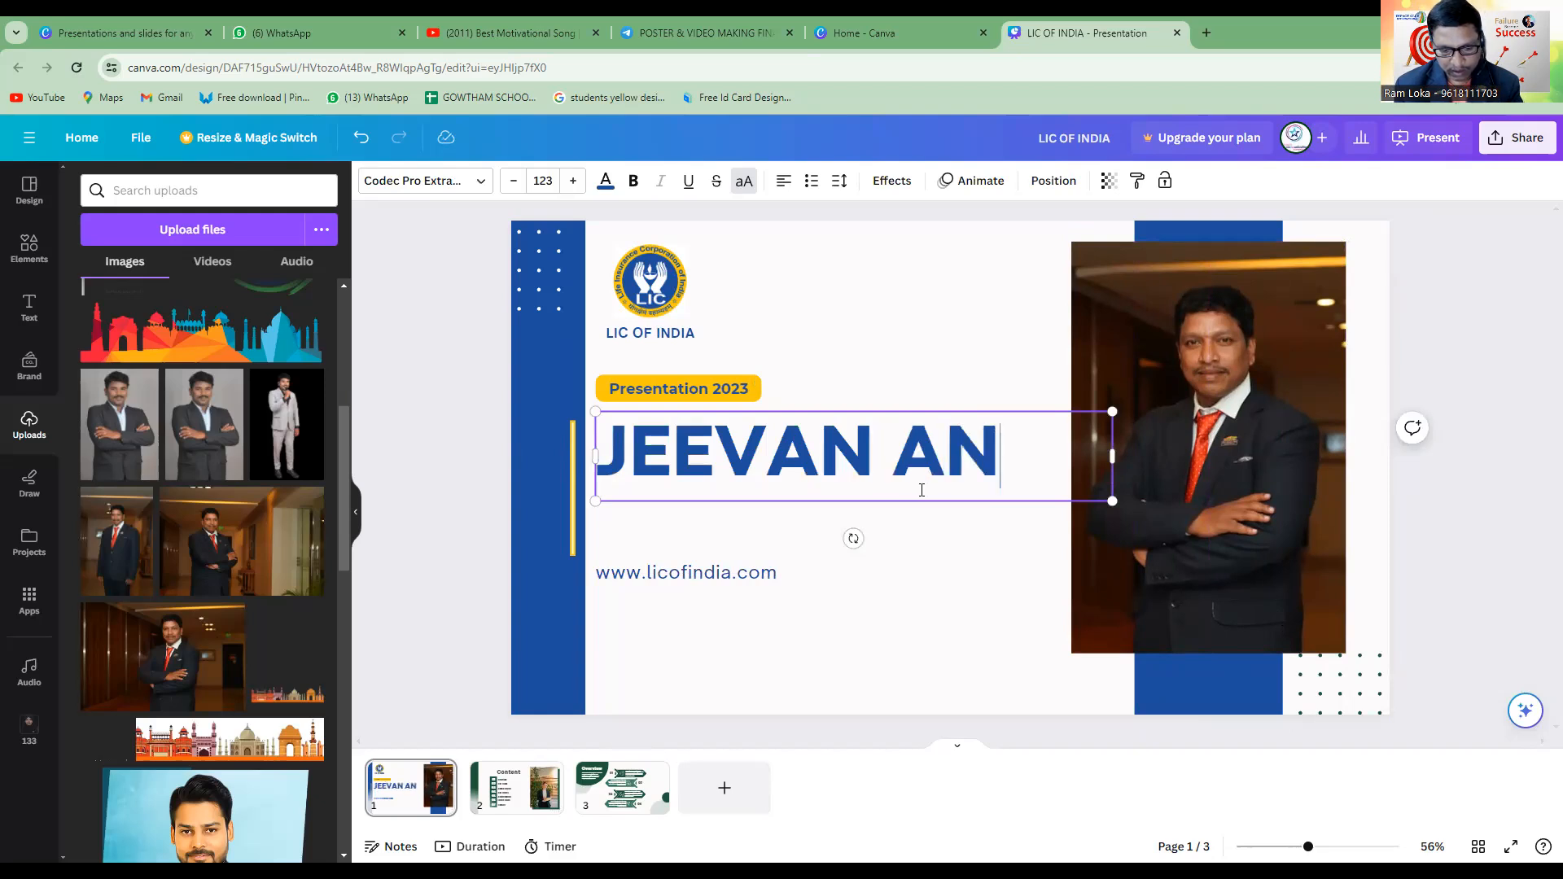
text(AD)
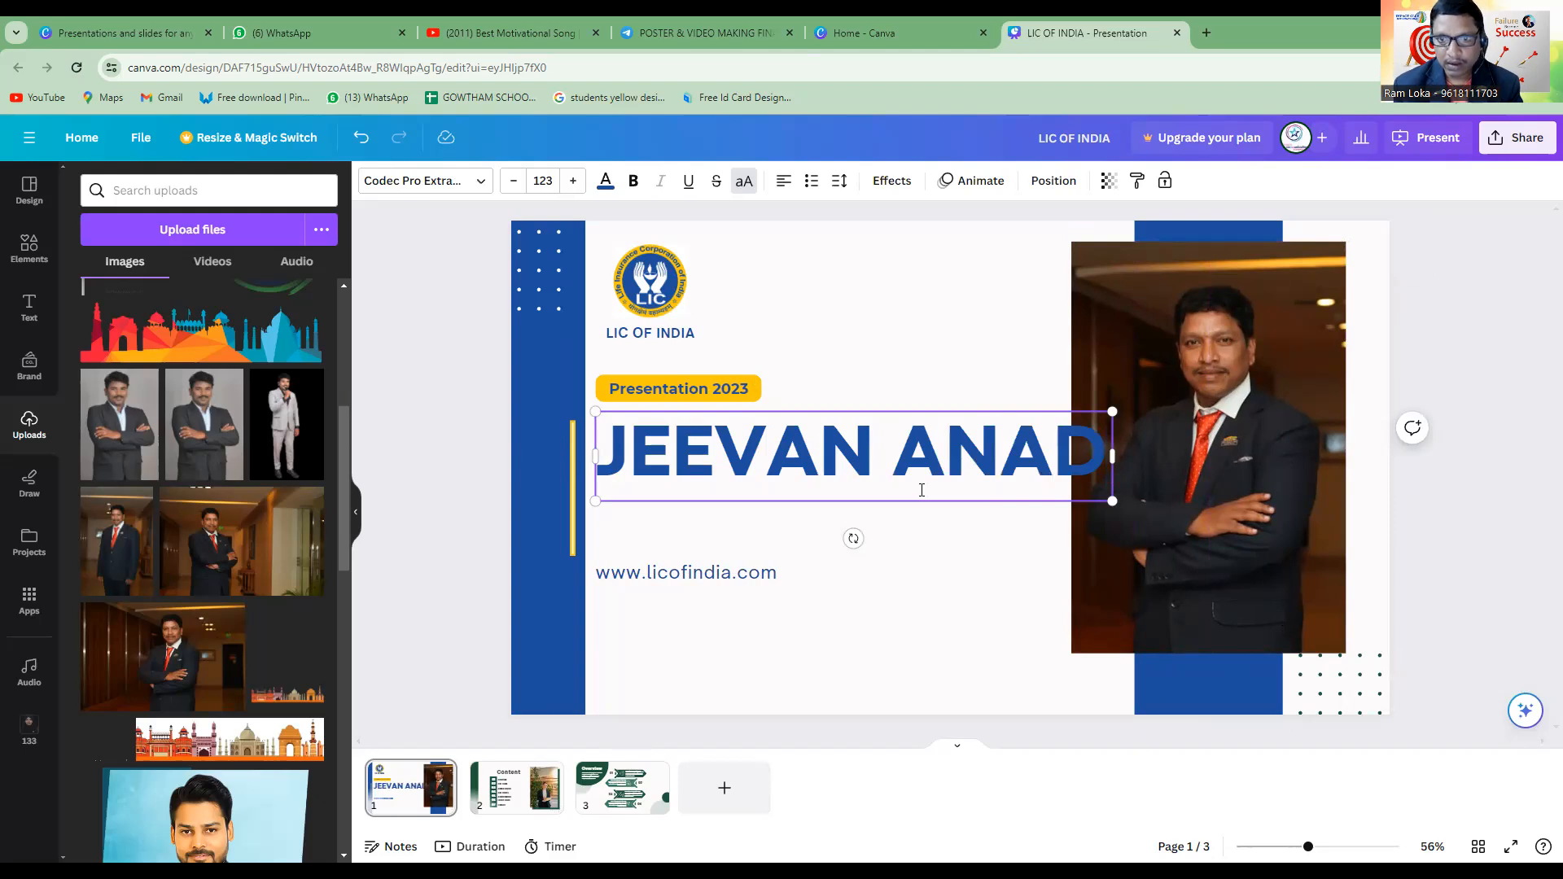
key(BackSpace)
text(NDH)
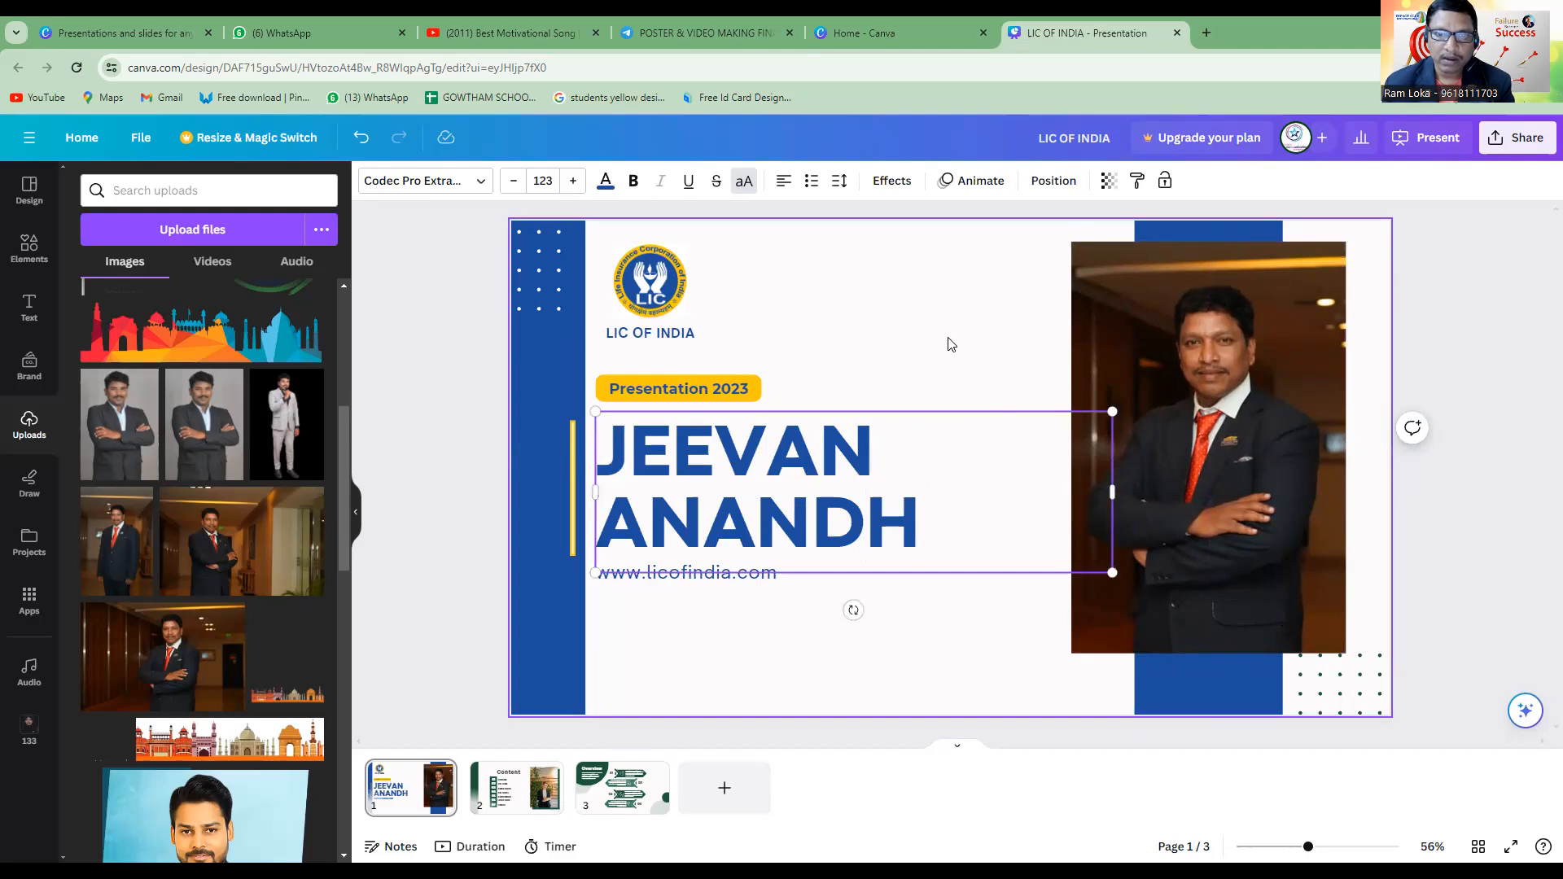
click(922, 602)
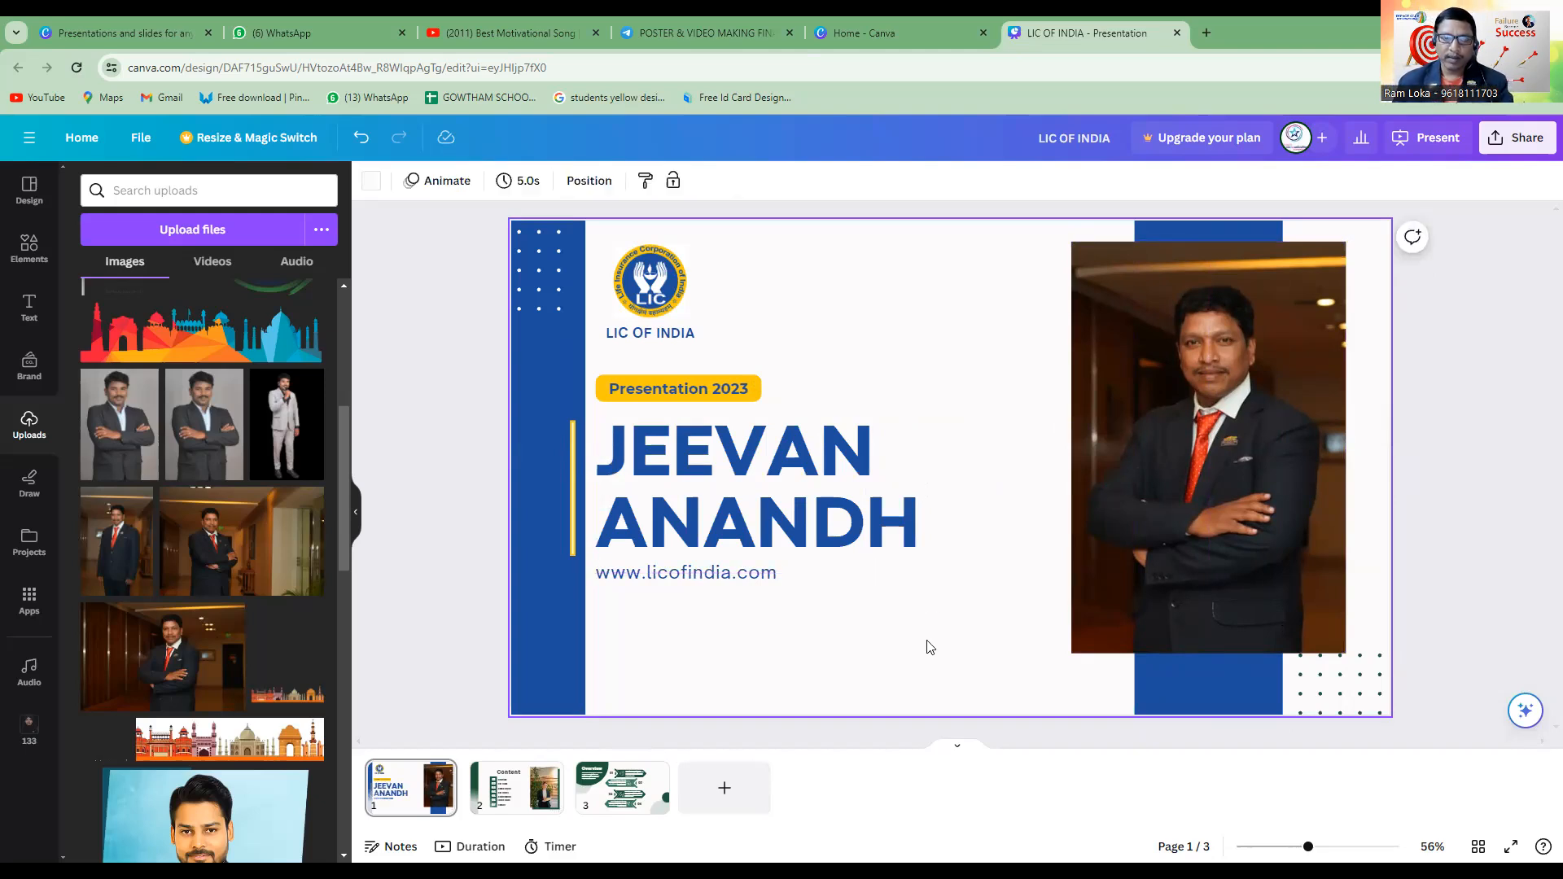
Recolour the JEEVAN ANANDH title with the yellow from the document colours.
click(780, 523)
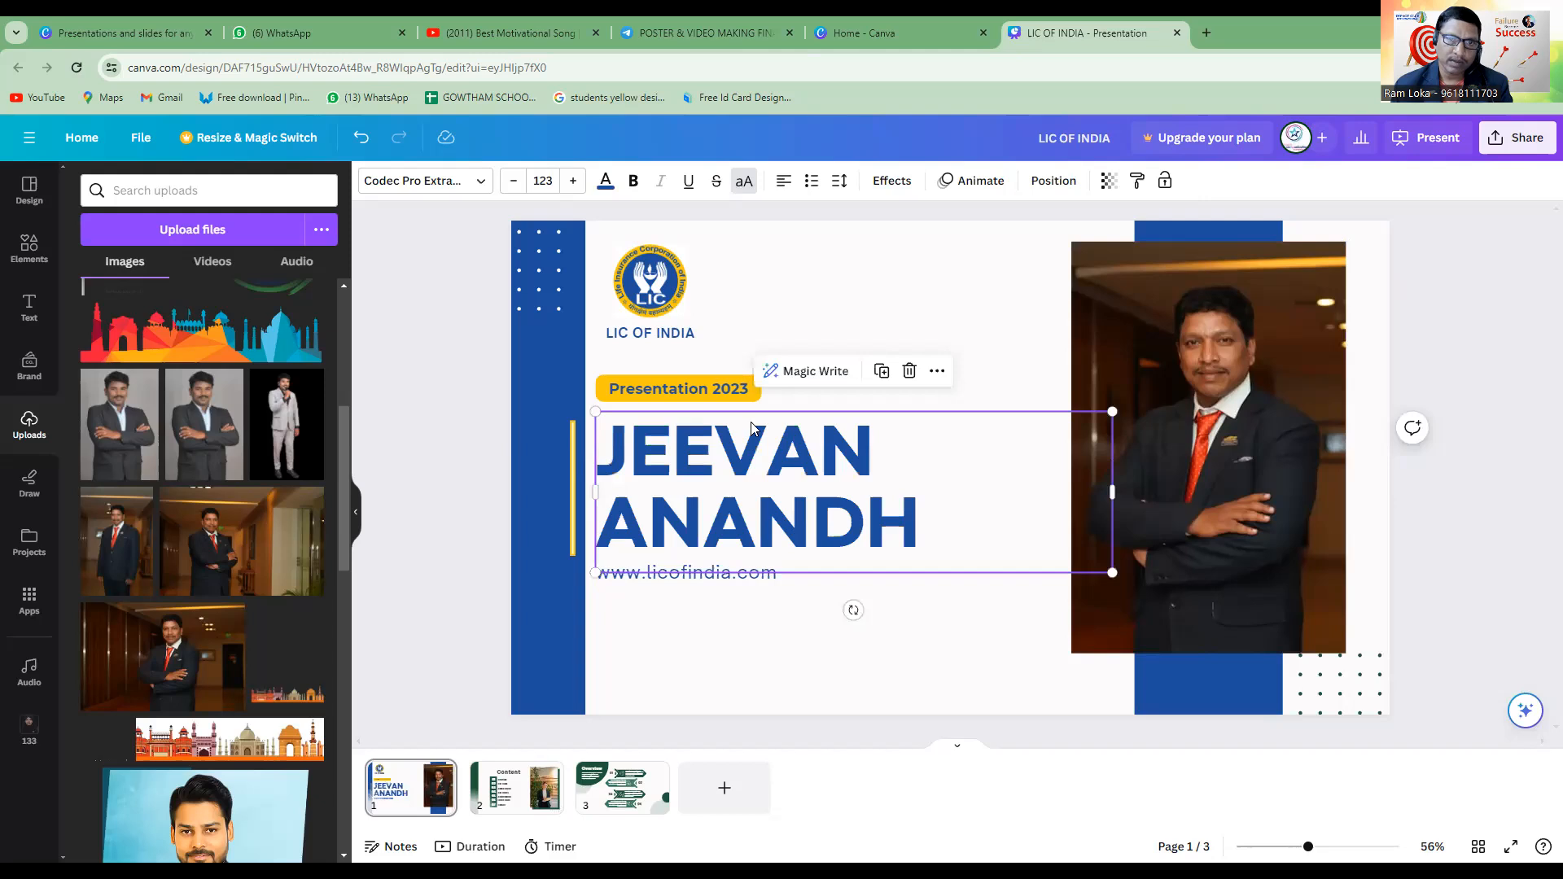
click(605, 181)
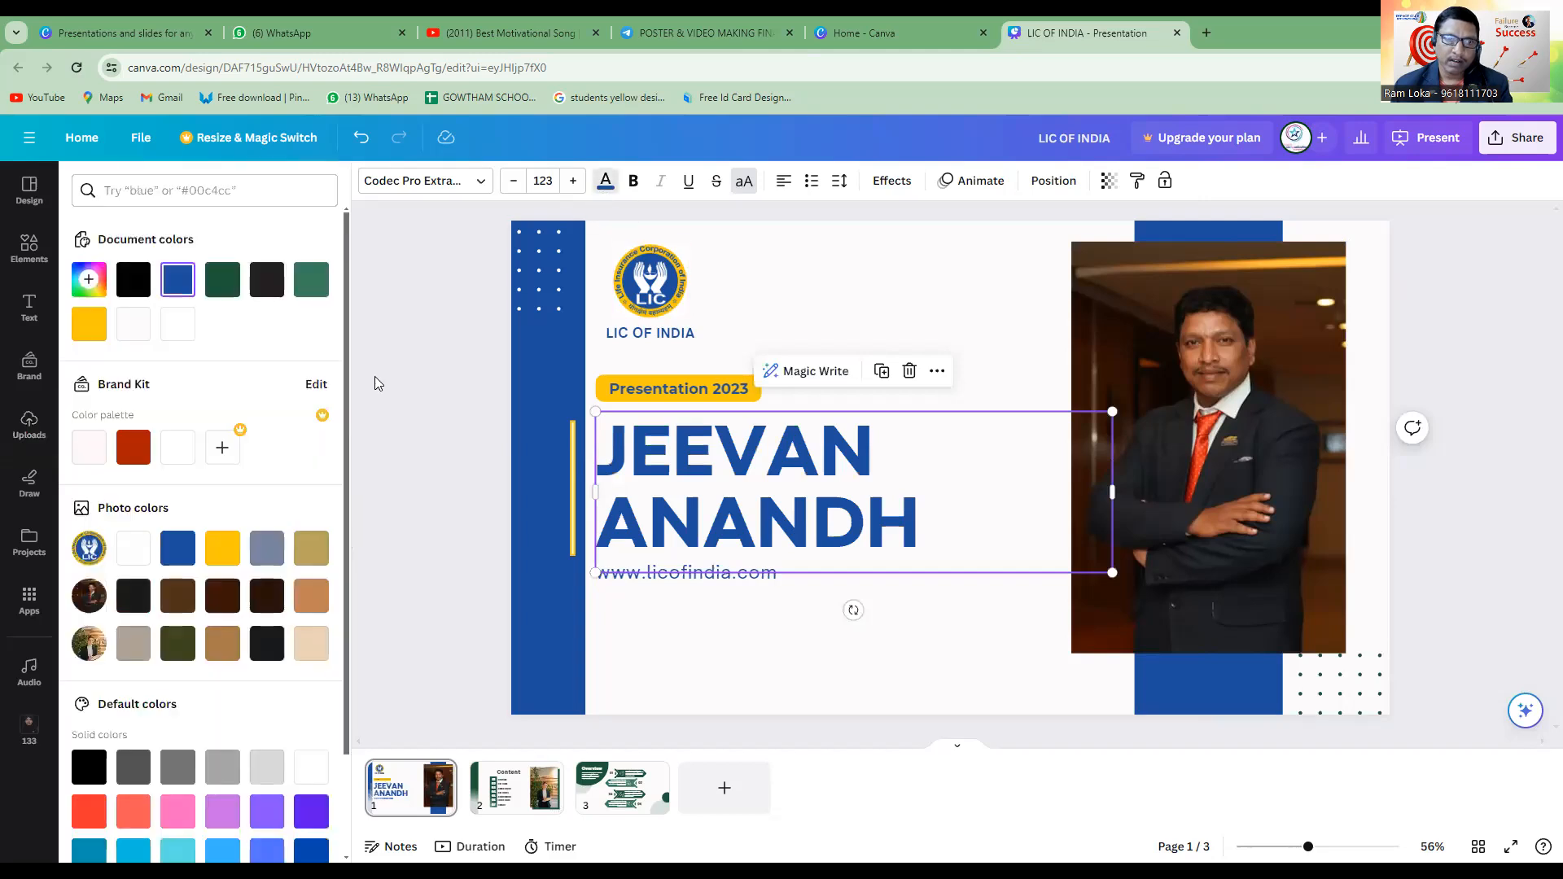
click(90, 324)
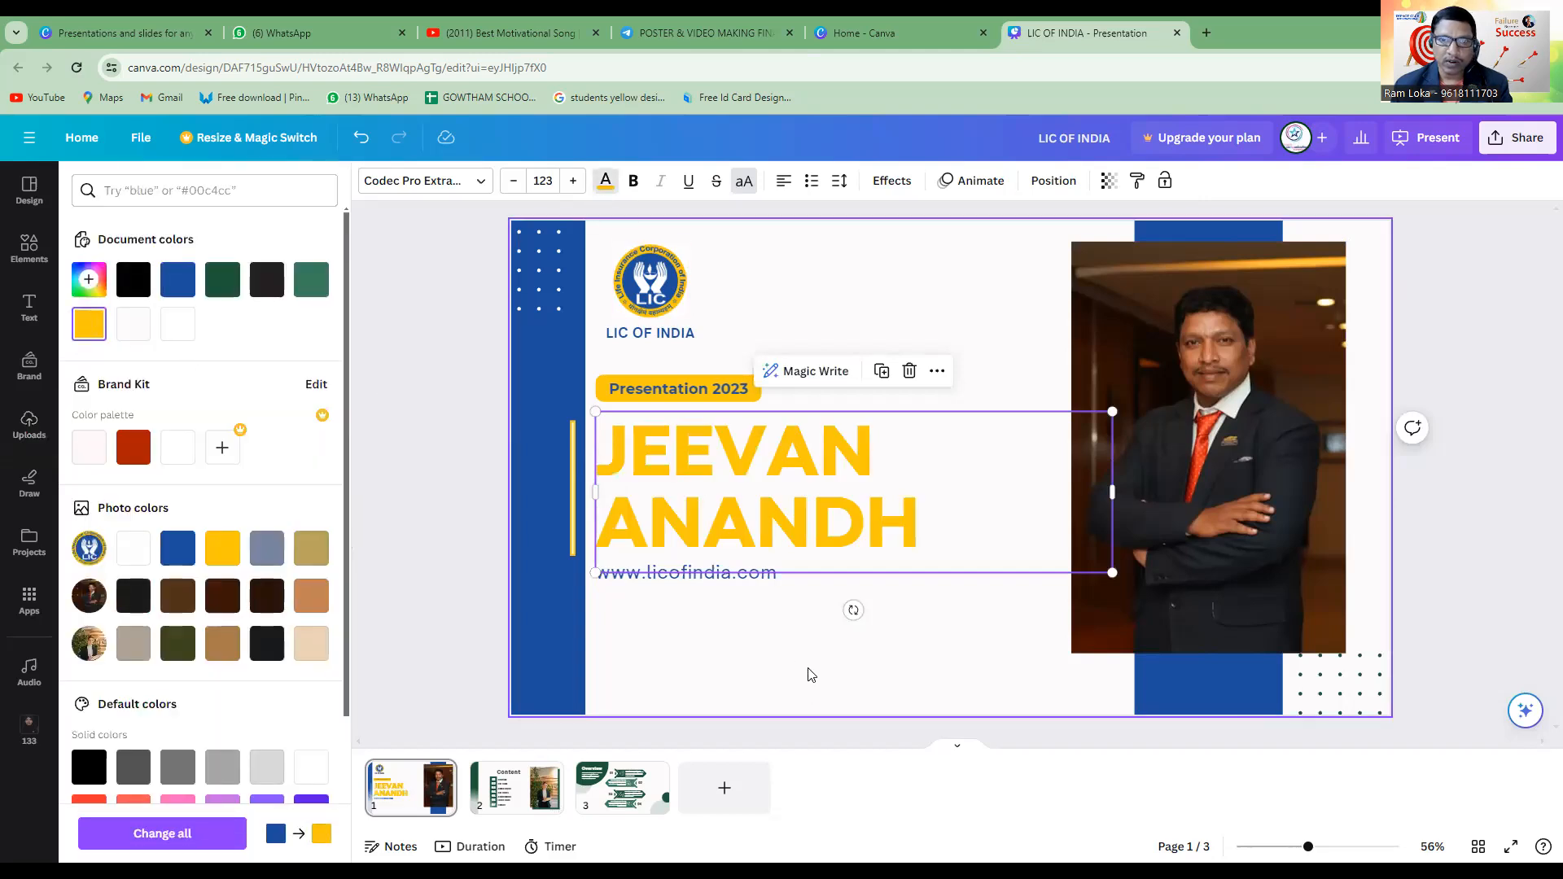
click(807, 705)
Return the JEEVAN ANANDH title to the blue from the document colours.
click(809, 521)
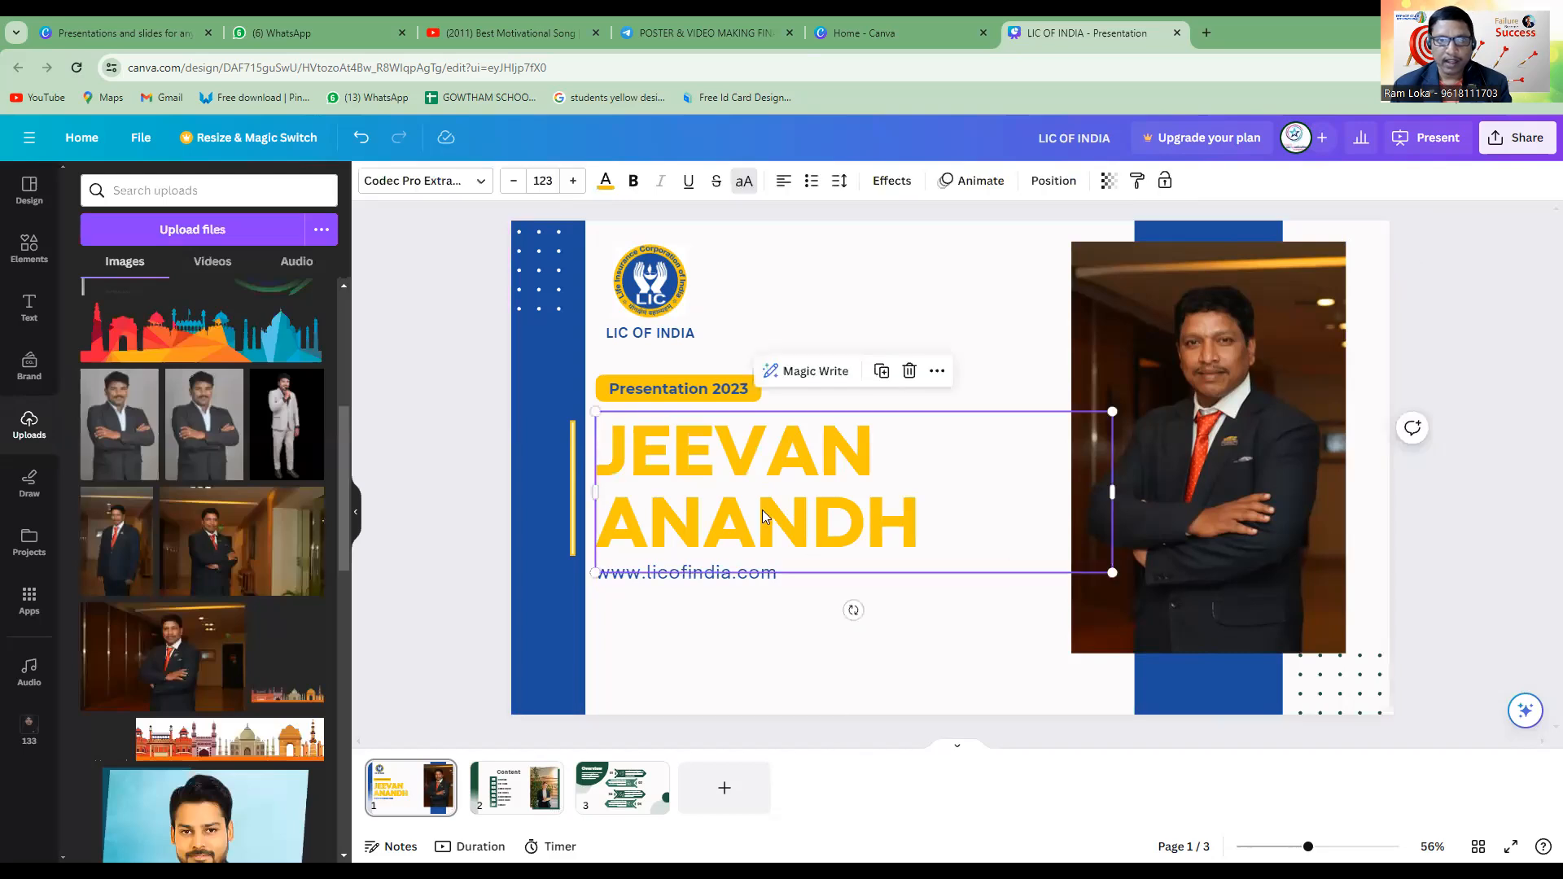
click(606, 180)
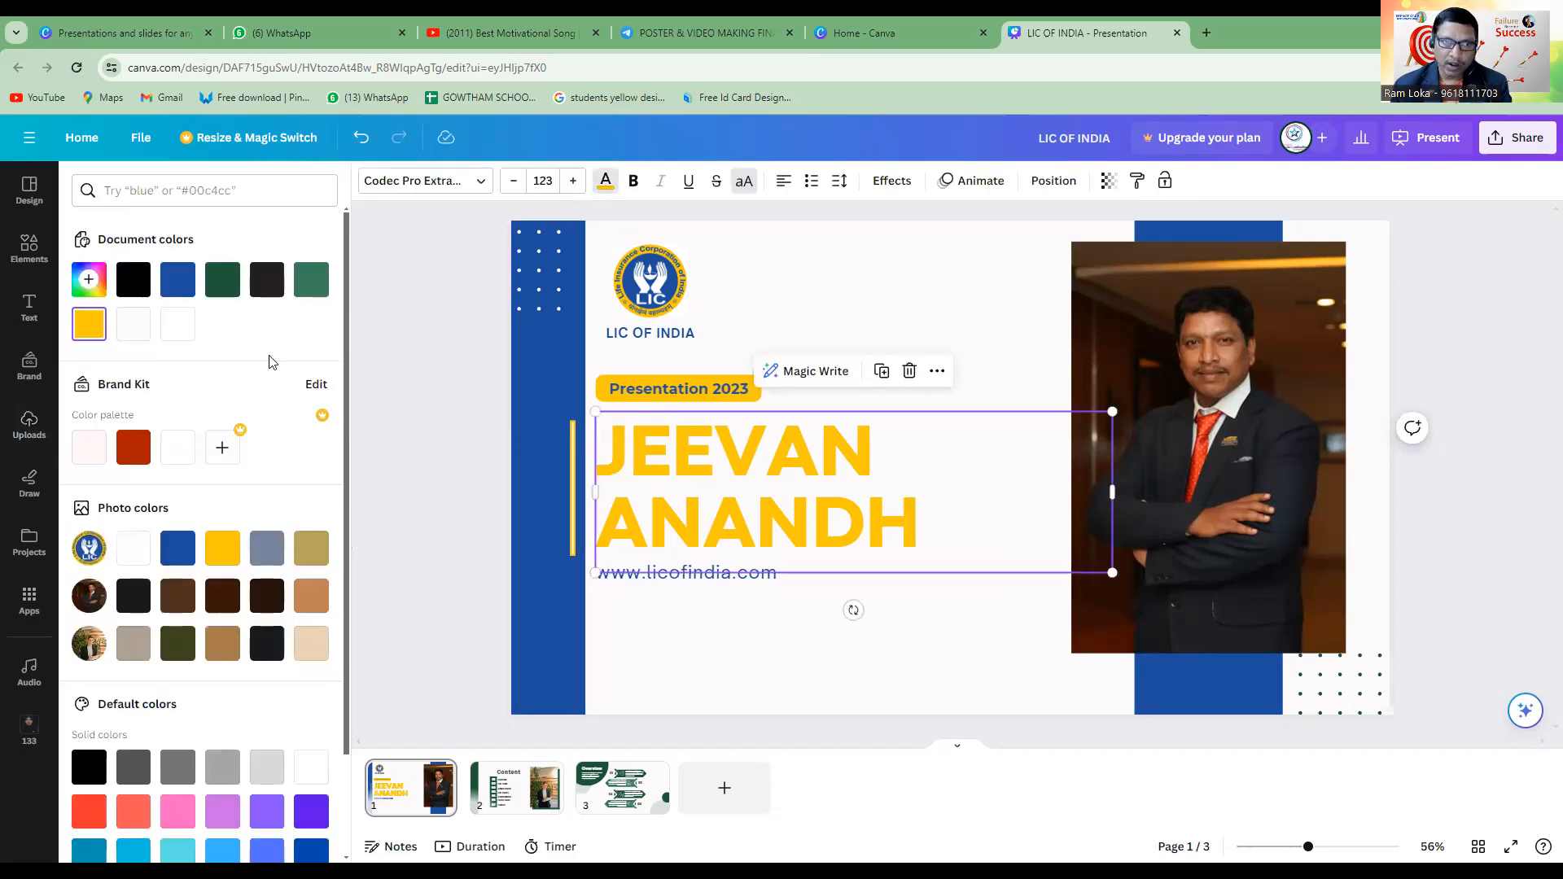
click(177, 279)
click(904, 677)
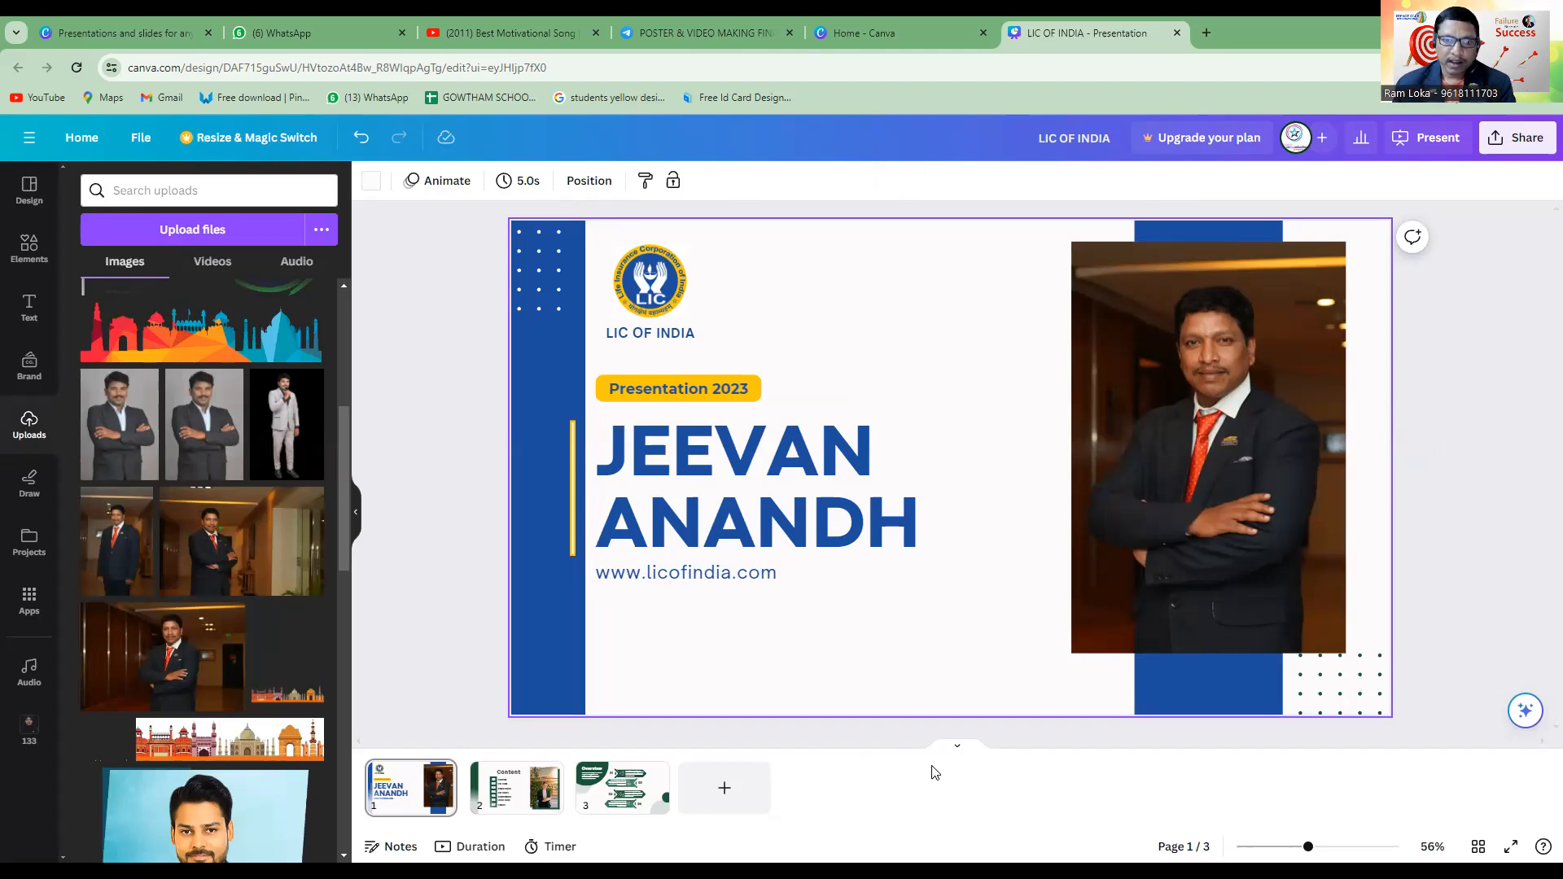
On page 2, recolour the green vertical bar along the slide's left edge with the blue document colour.
click(529, 804)
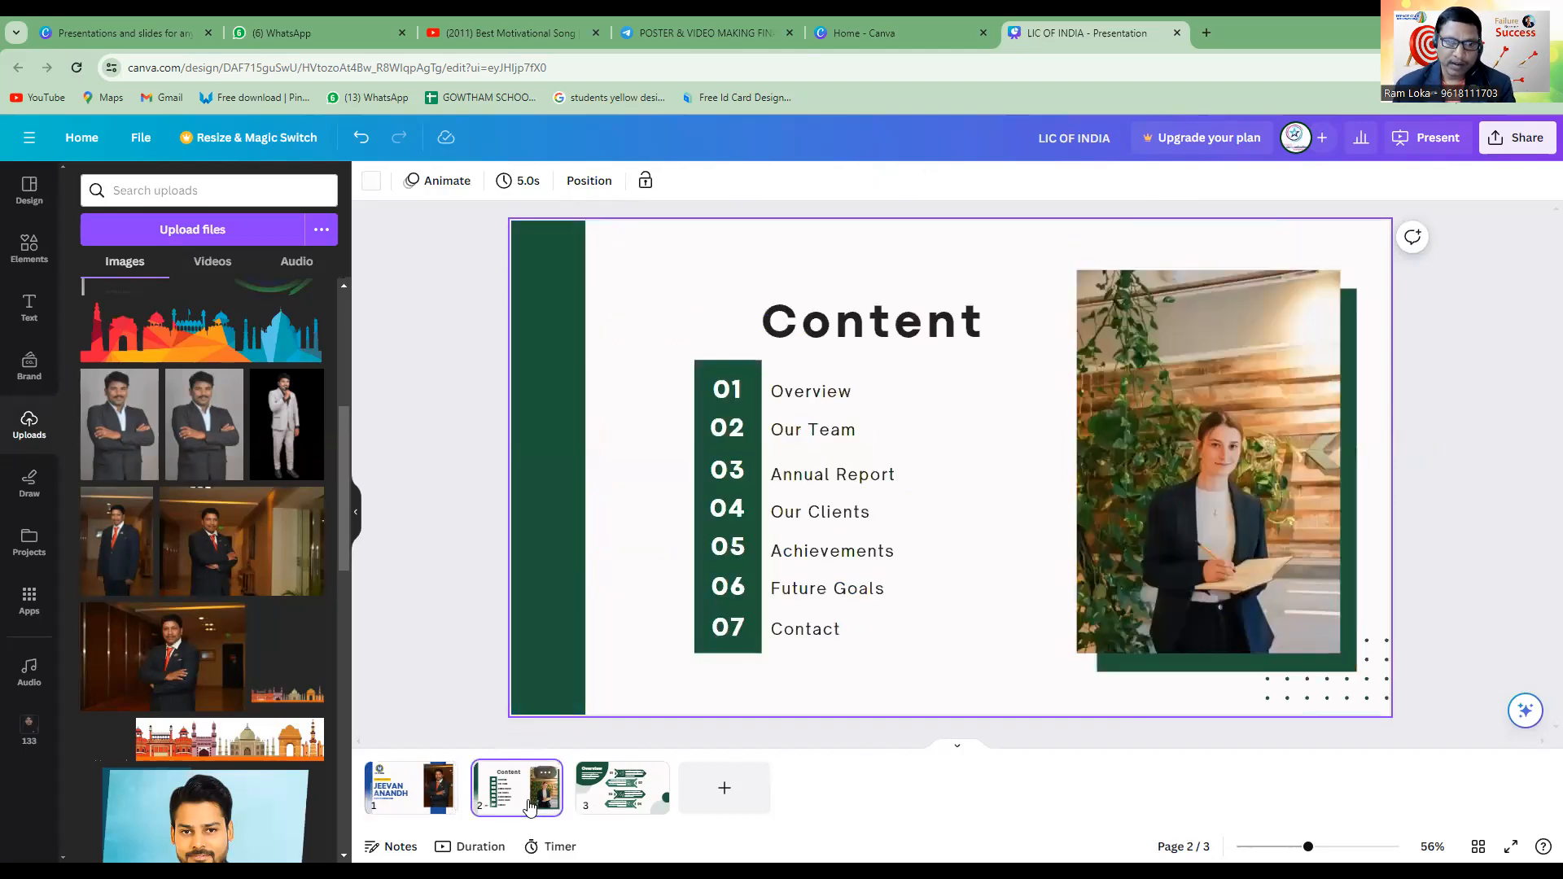
click(534, 622)
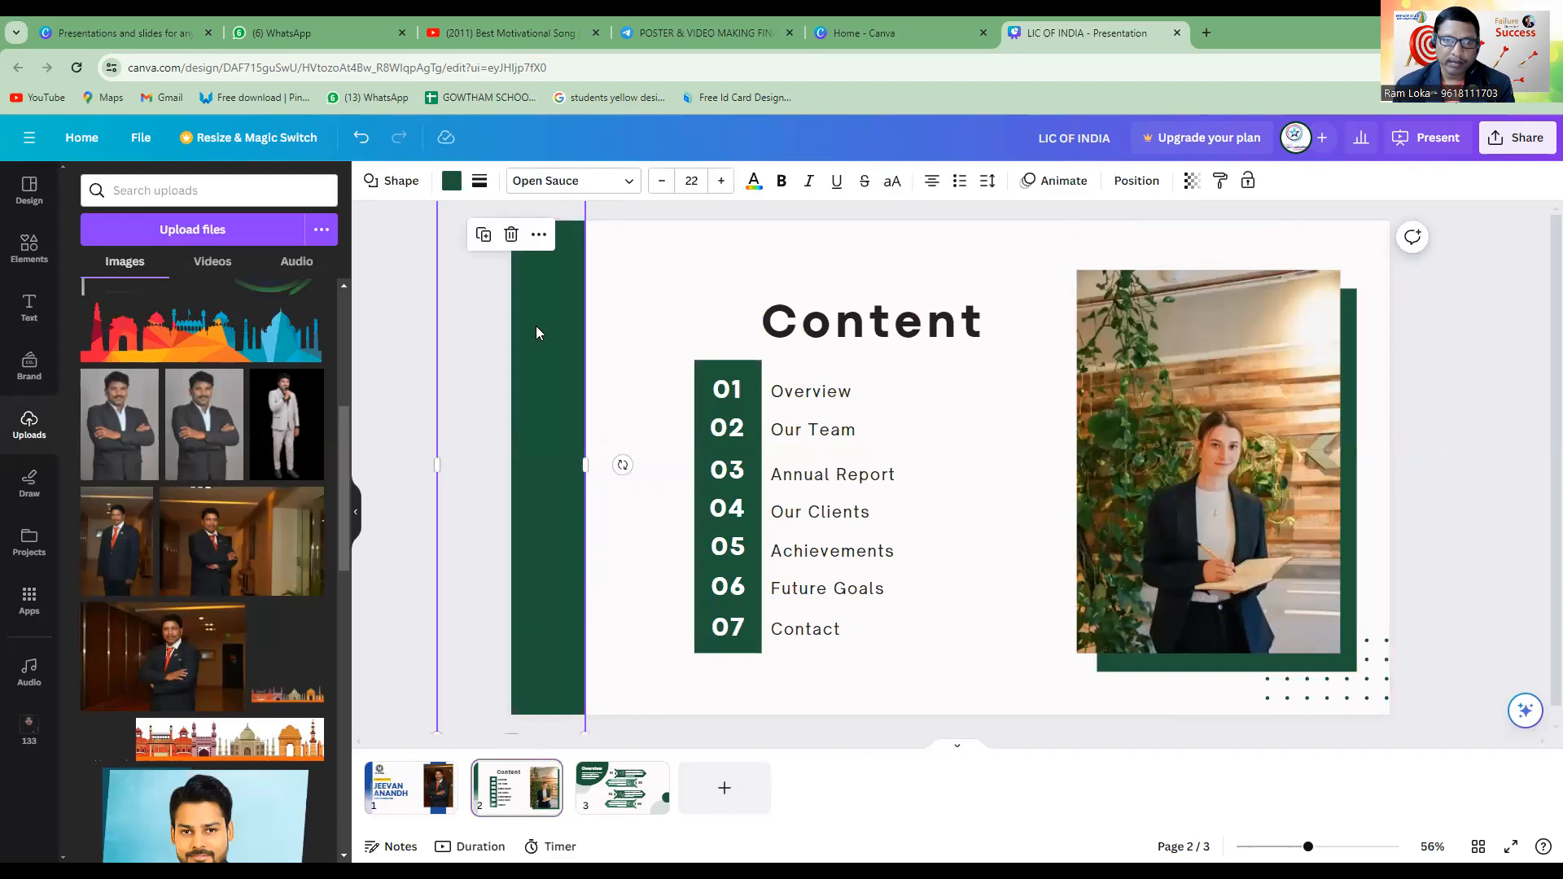
click(451, 181)
click(222, 279)
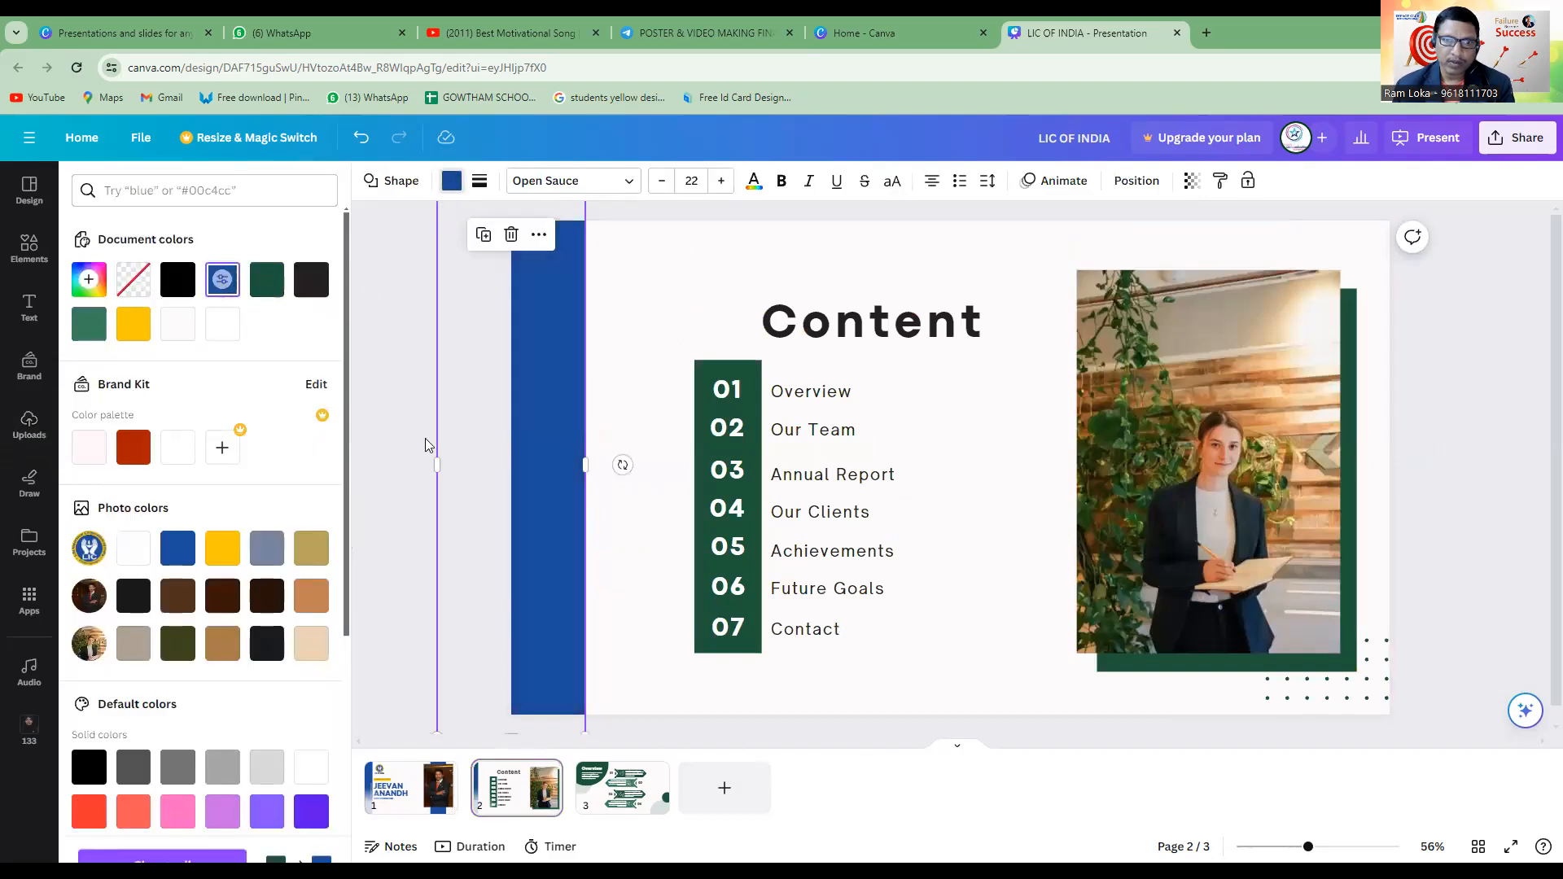
Recolour the green column behind the content numbers 01 to 07 with the blue document colour.
click(749, 646)
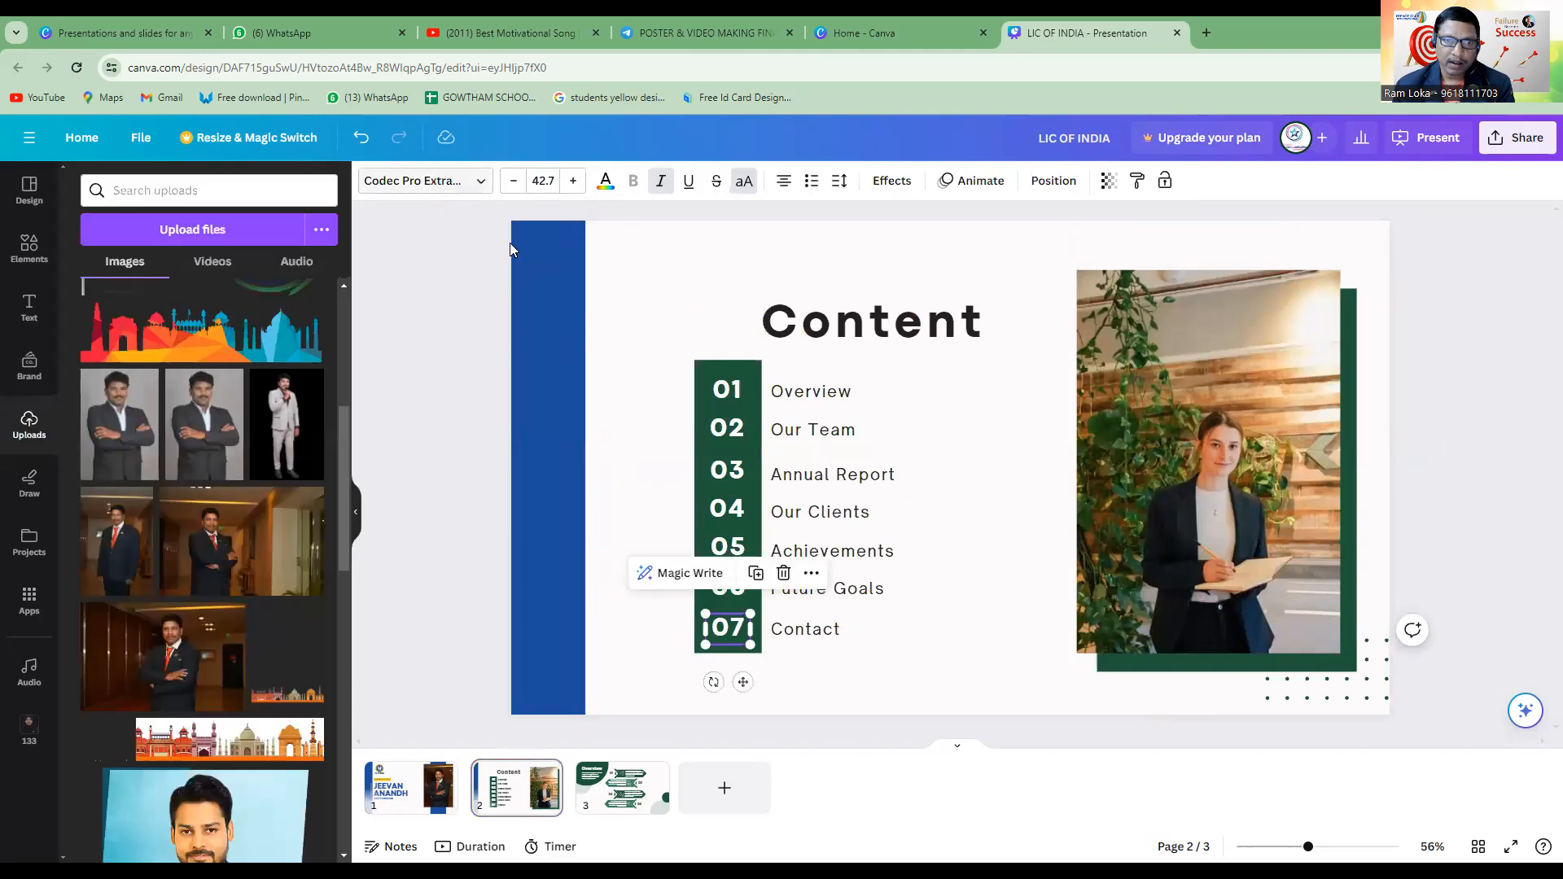
click(753, 635)
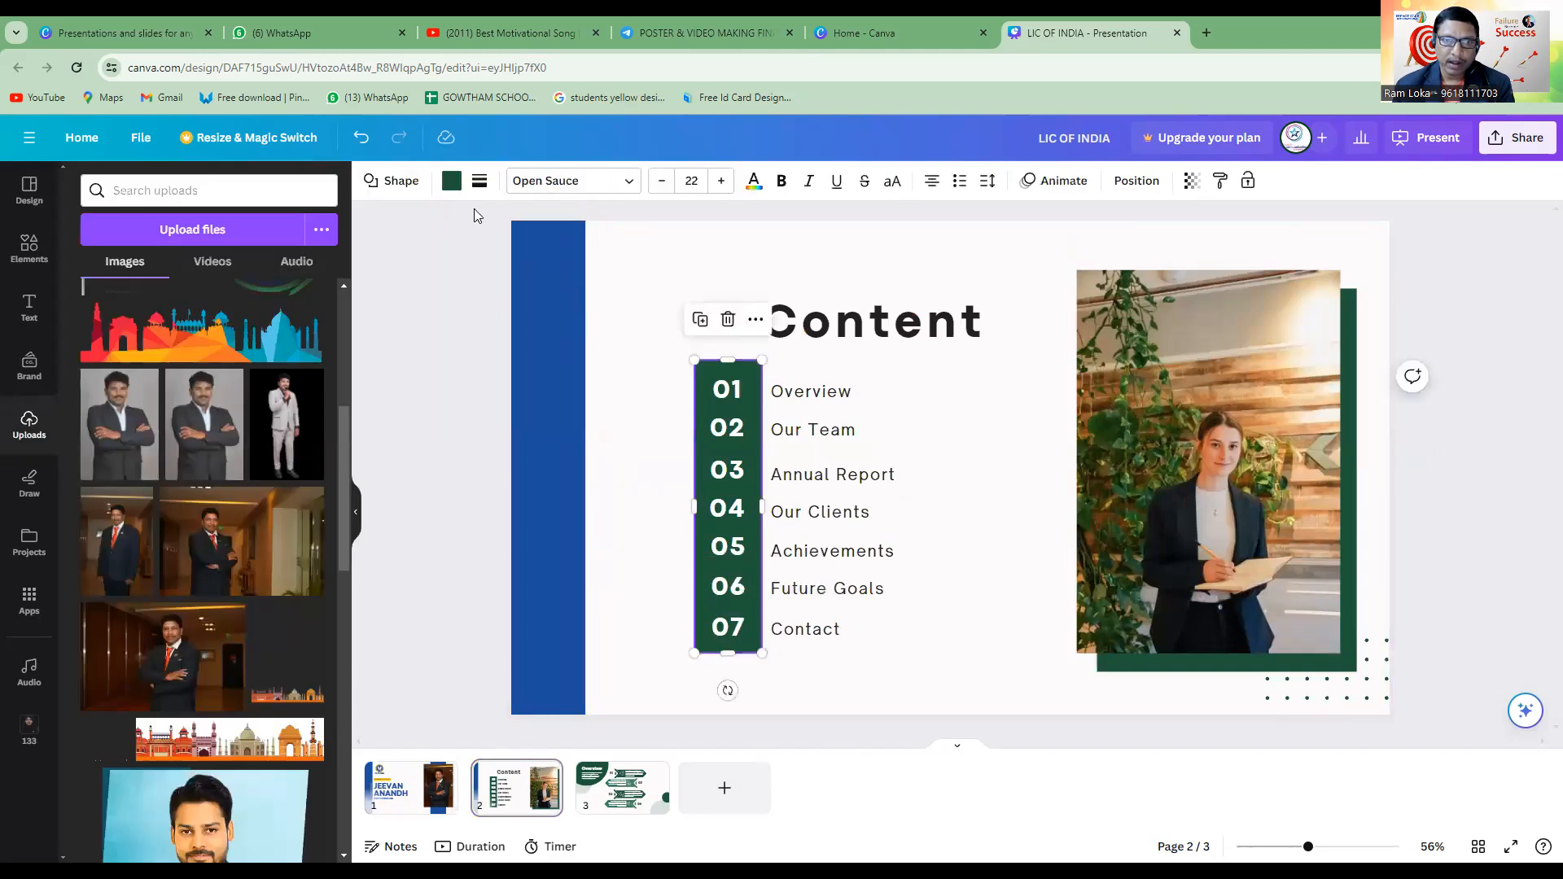
click(452, 182)
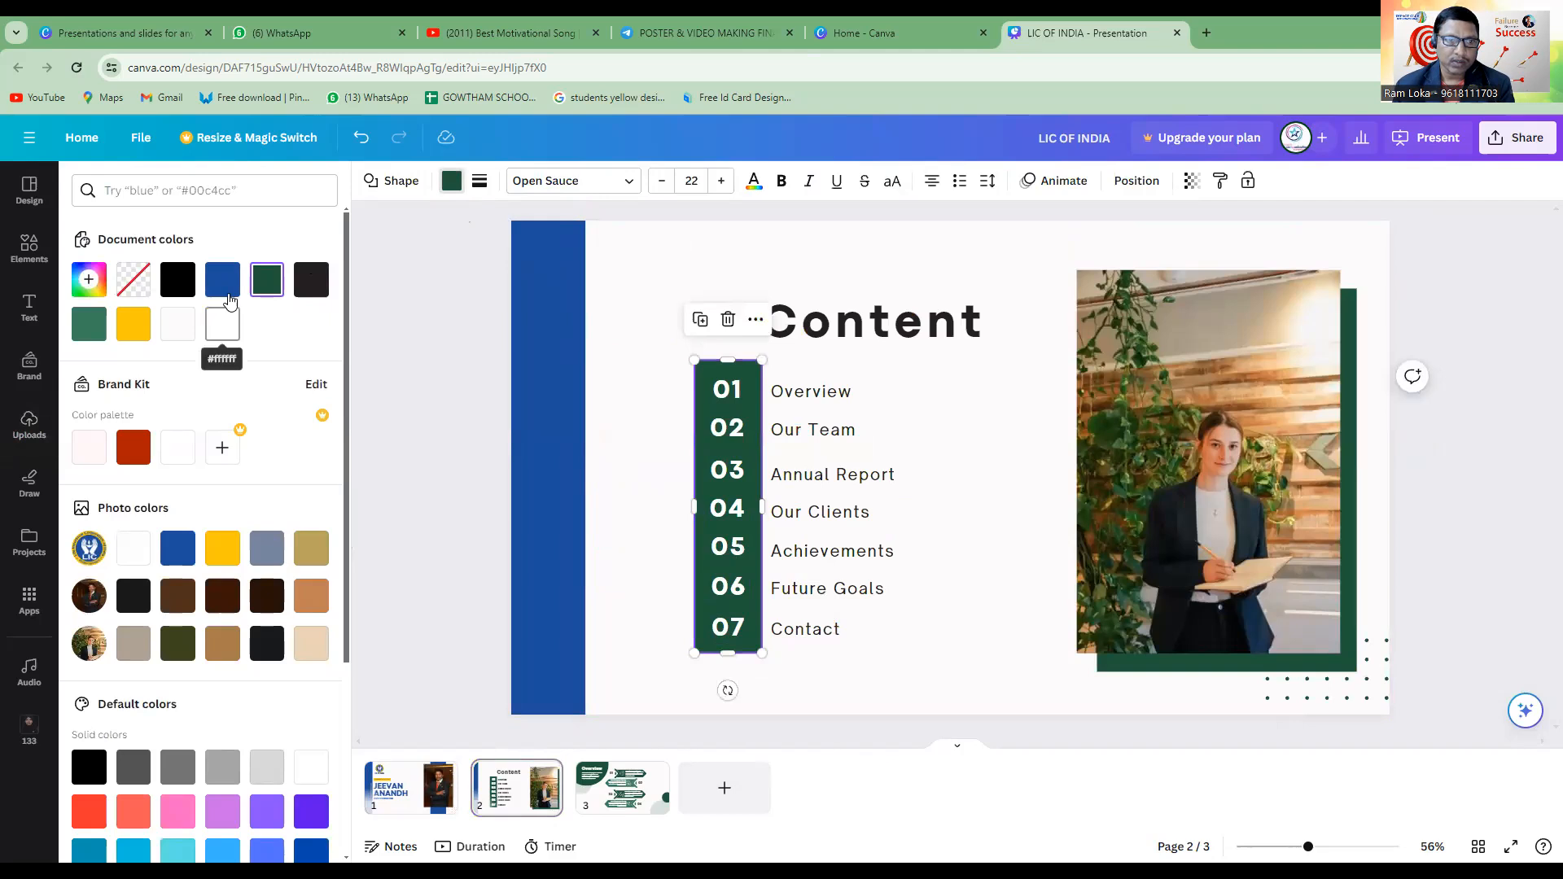
click(232, 290)
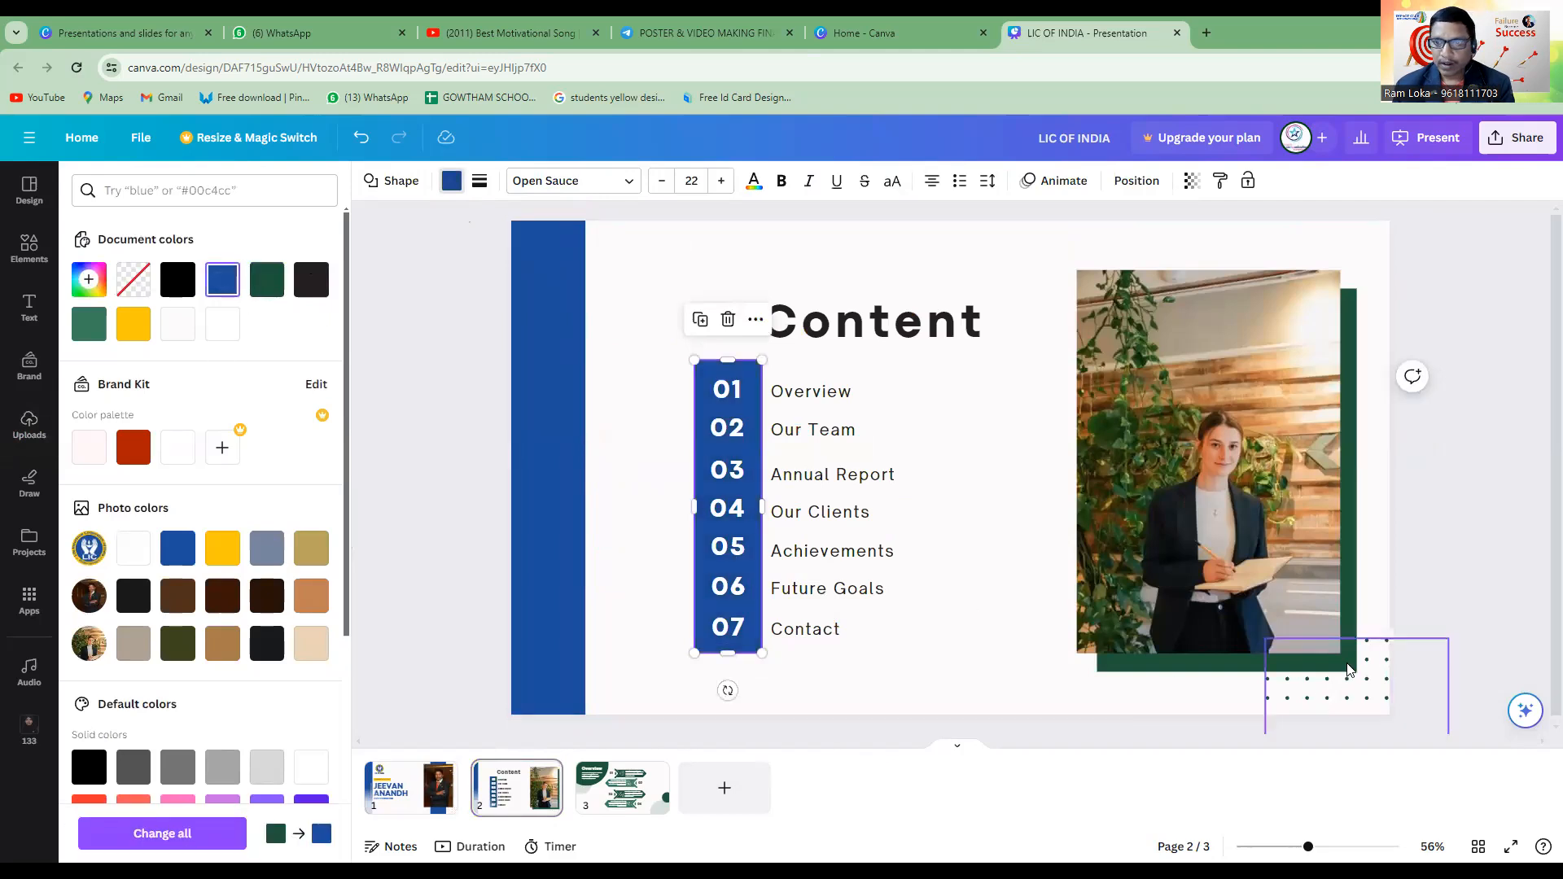
Recolour the green rectangle behind the woman's photo on the Content page with the blue document colour.
click(1348, 579)
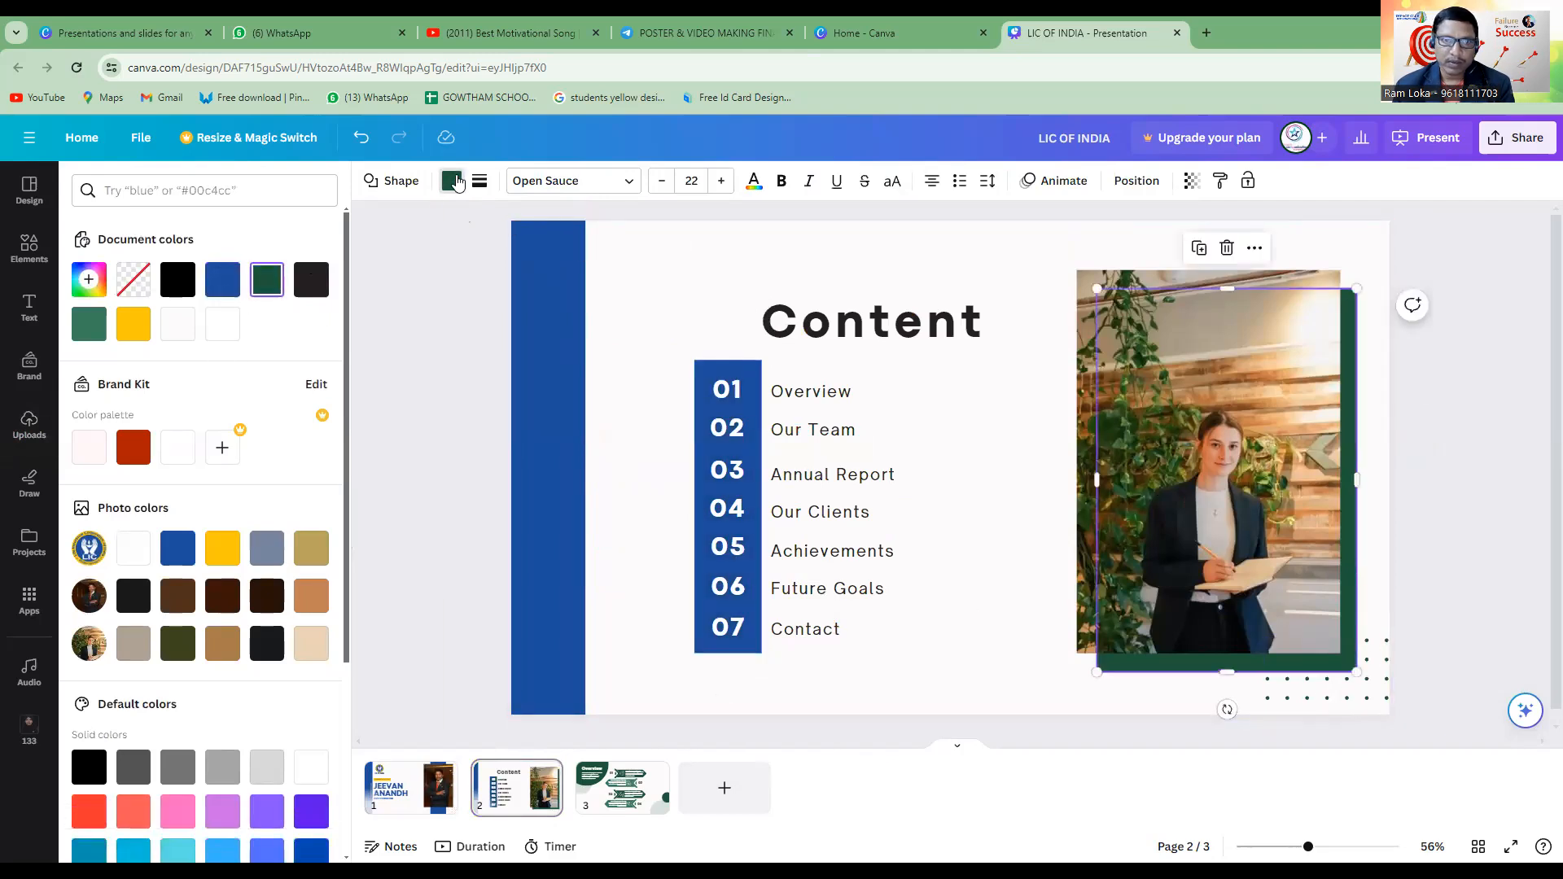
click(452, 181)
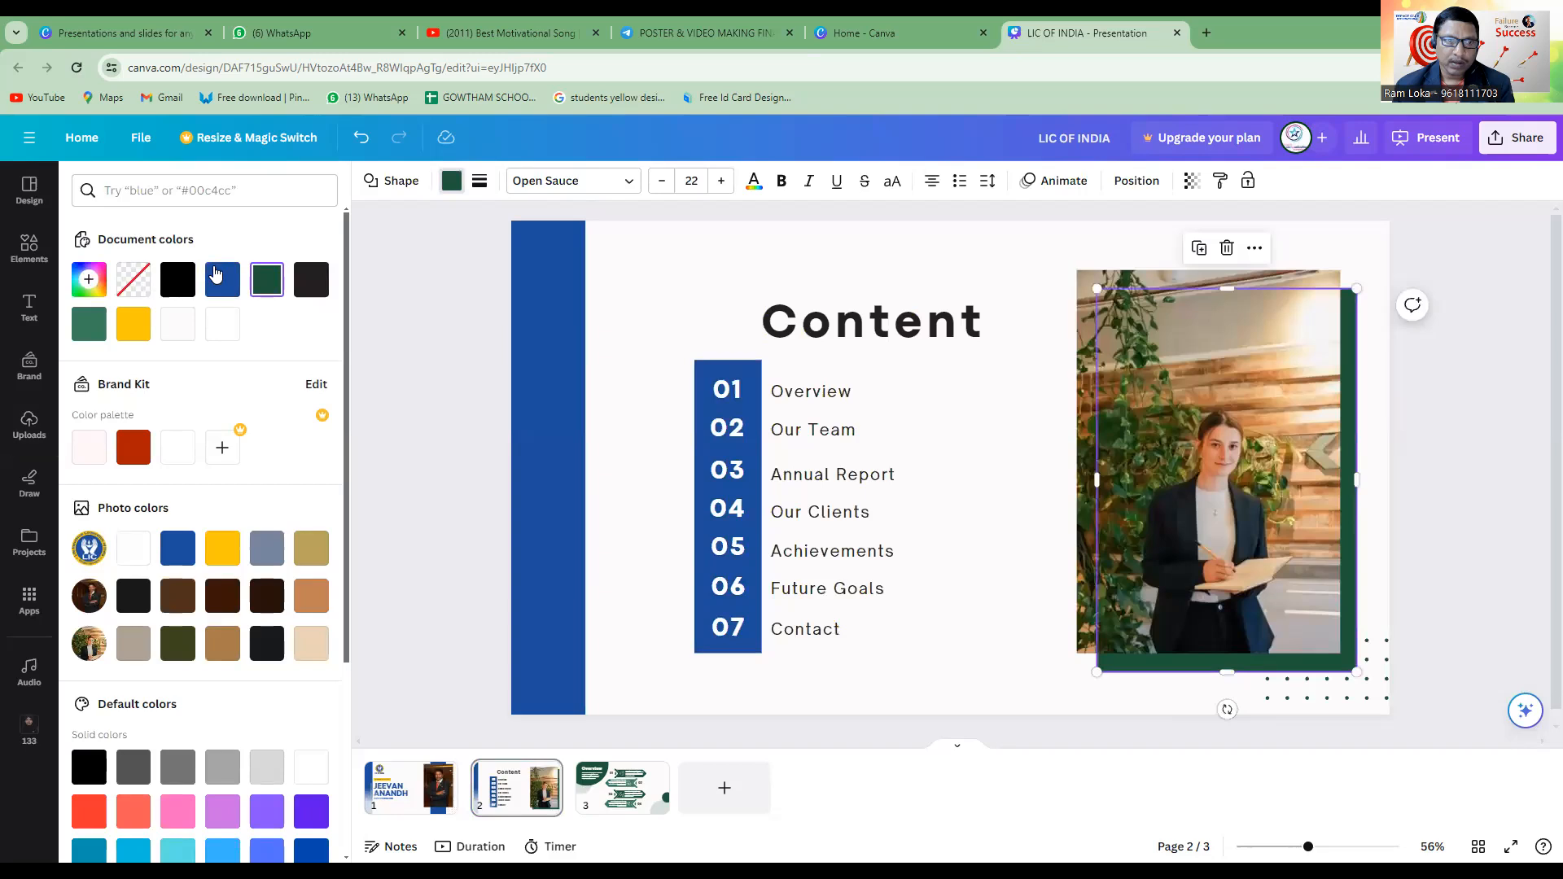
click(218, 279)
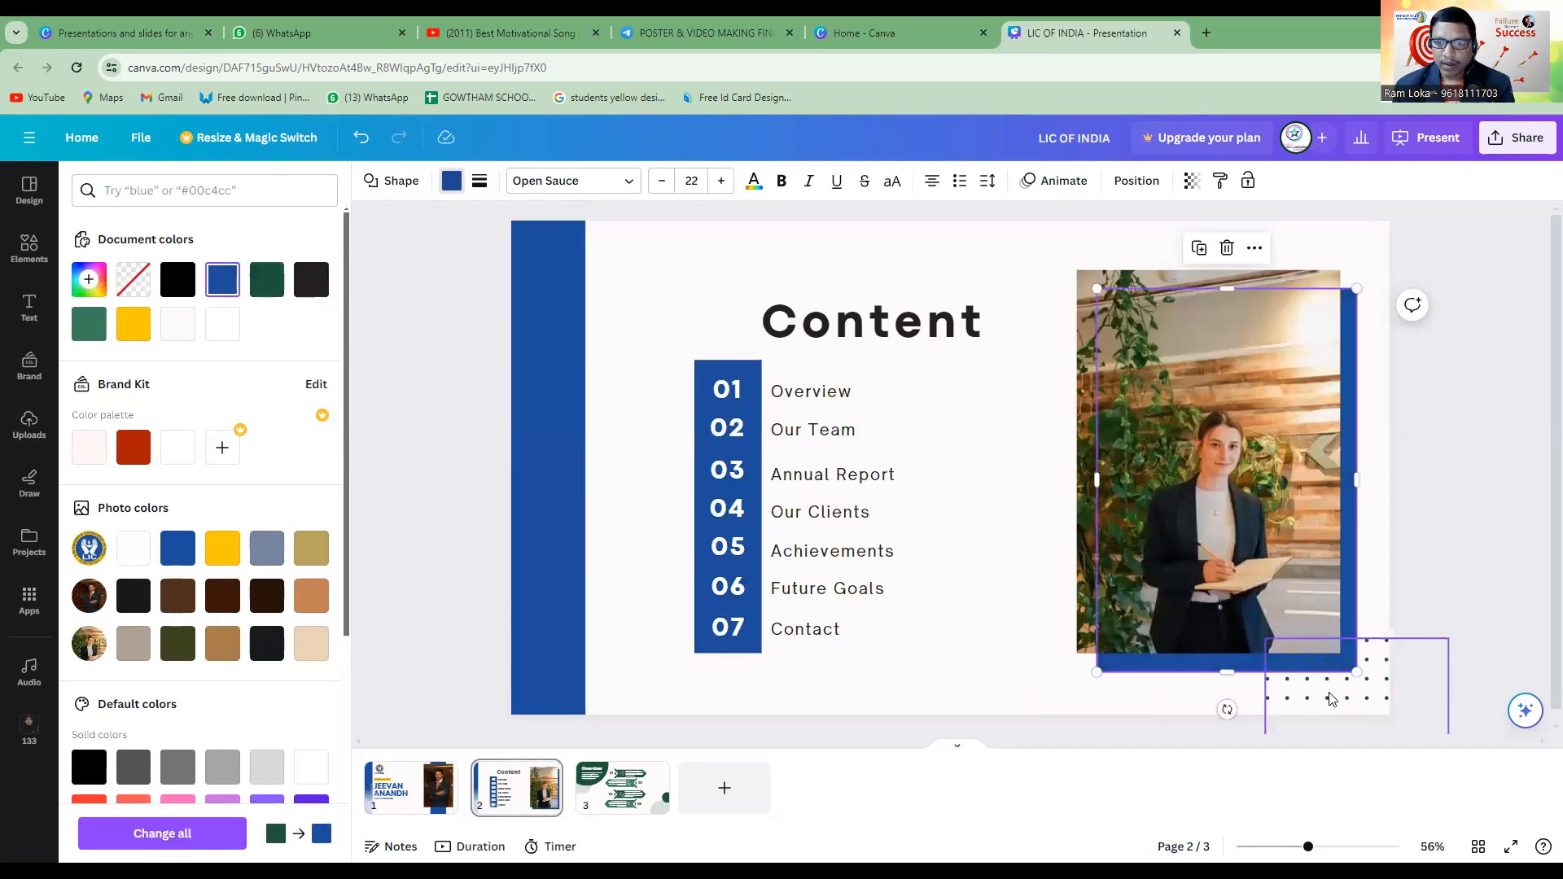
Recolour the dotted pattern at the Content page's lower right corner with the blue document colour.
click(1331, 697)
click(178, 279)
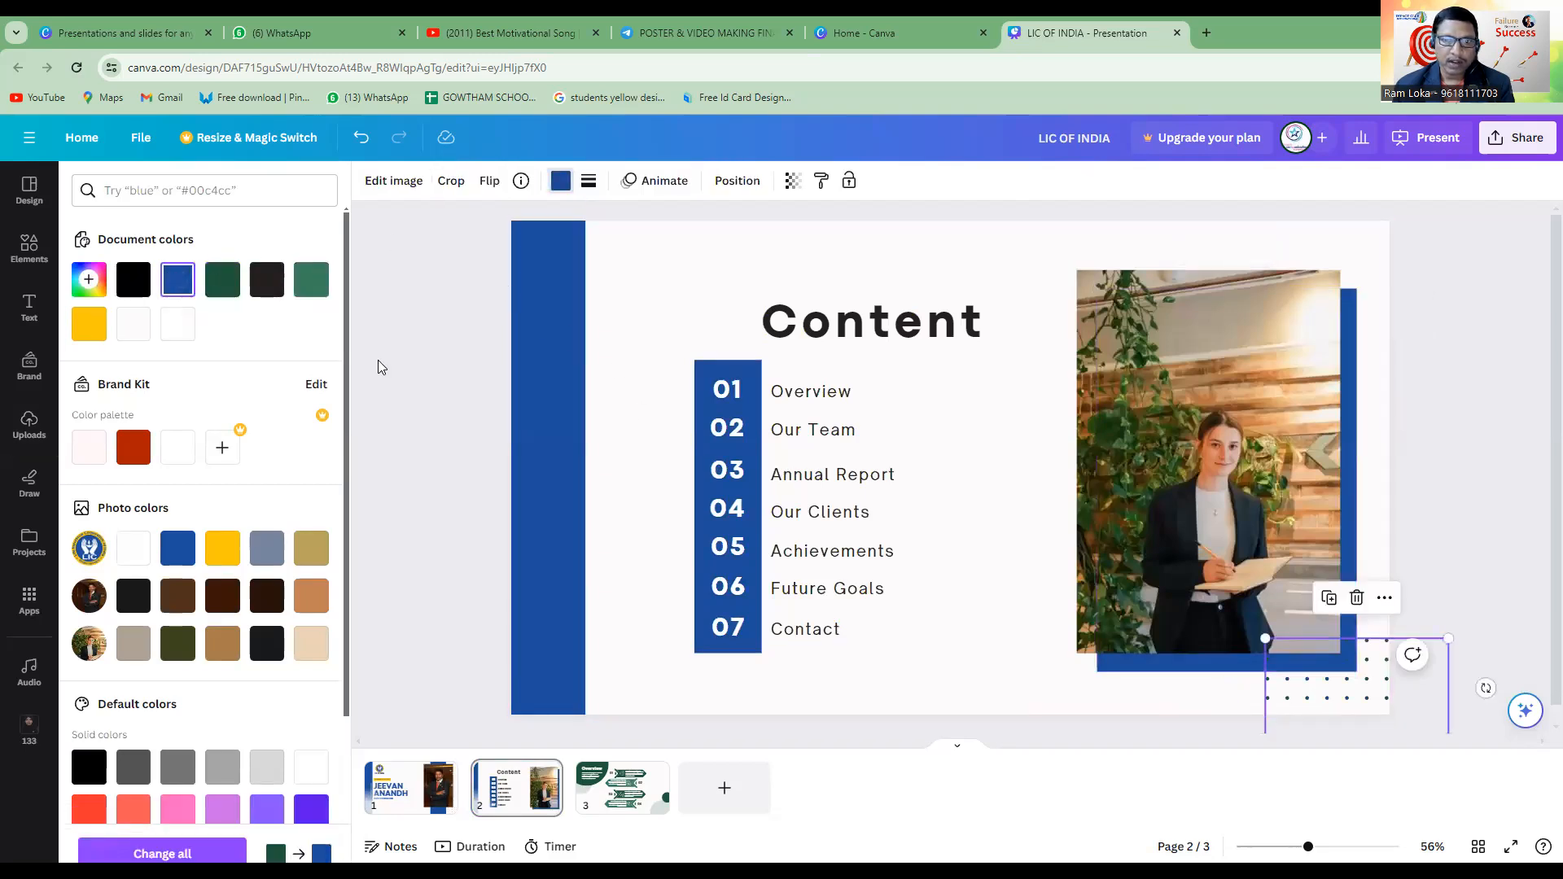
click(806, 261)
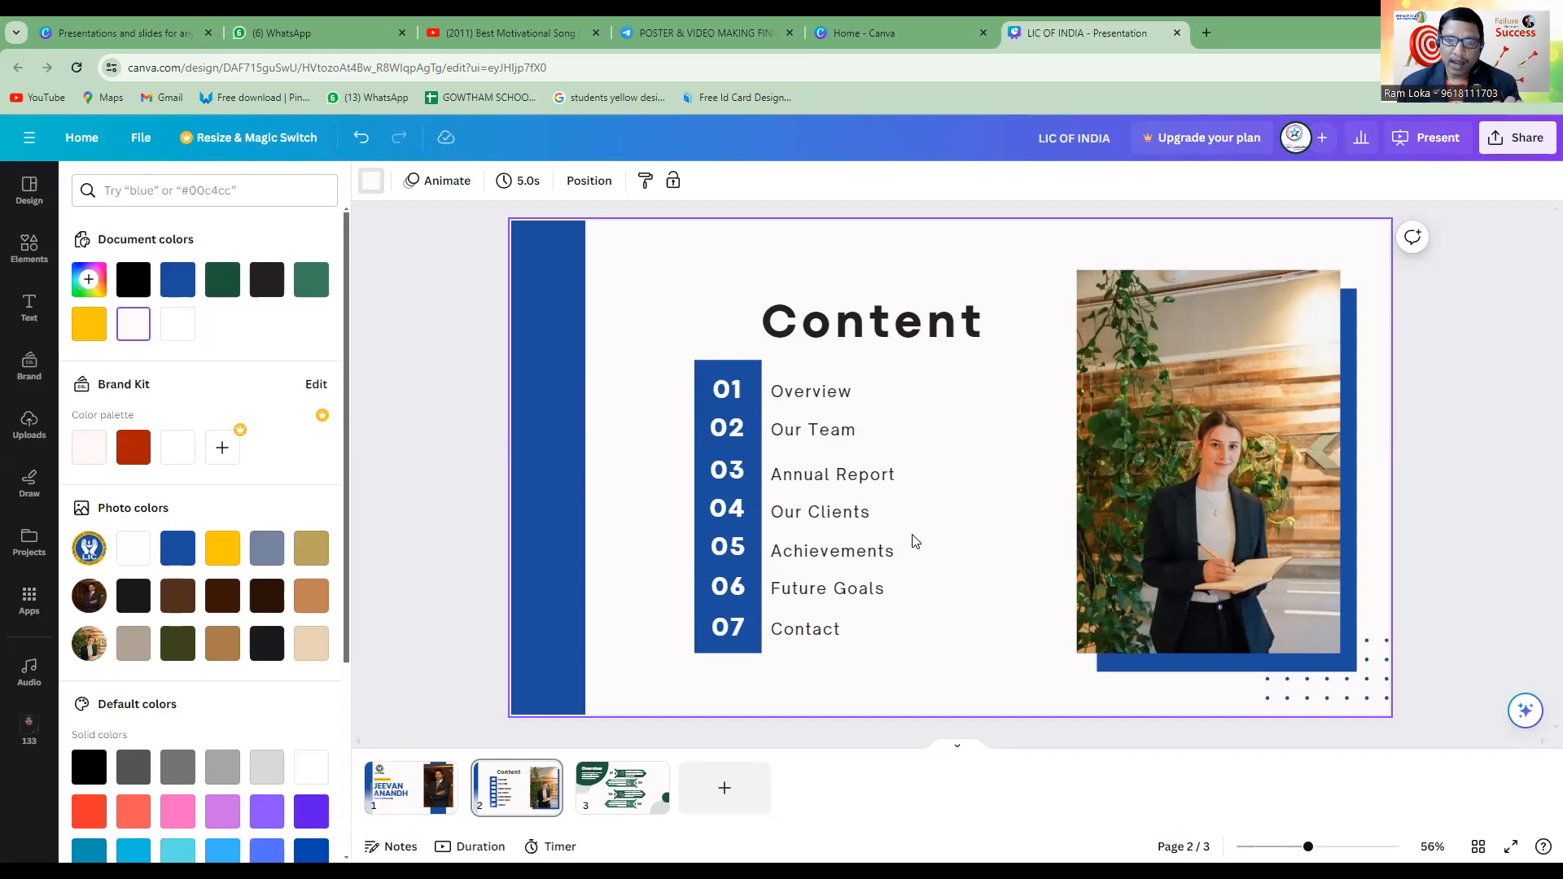
Go through the Content page's list entries from Overview to Contact, and the woman's photo beside them.
double_click(838, 390)
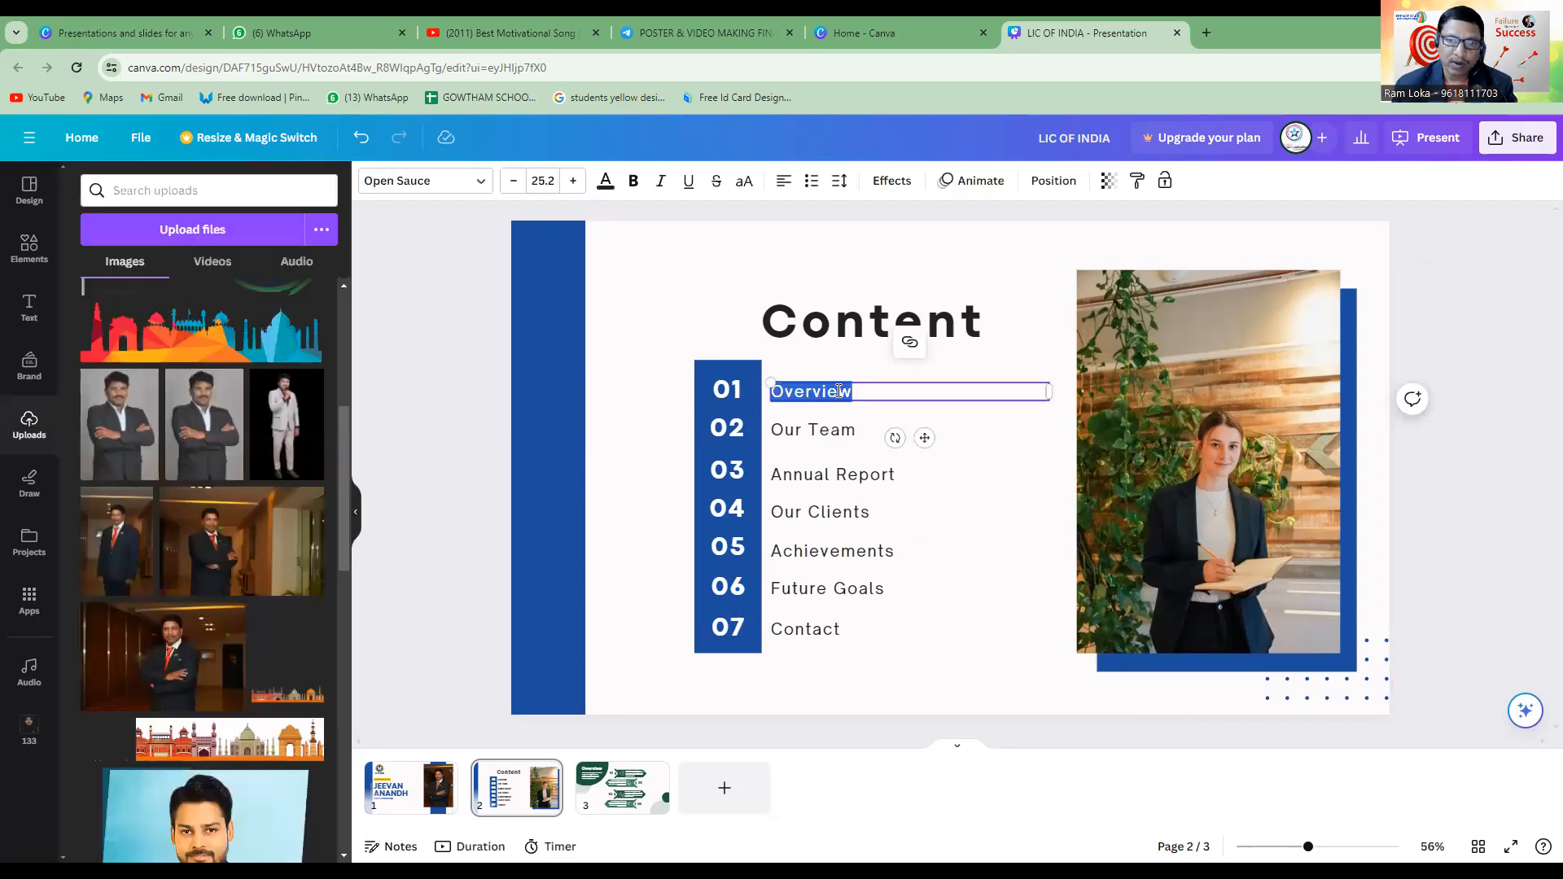
click(838, 436)
click(843, 487)
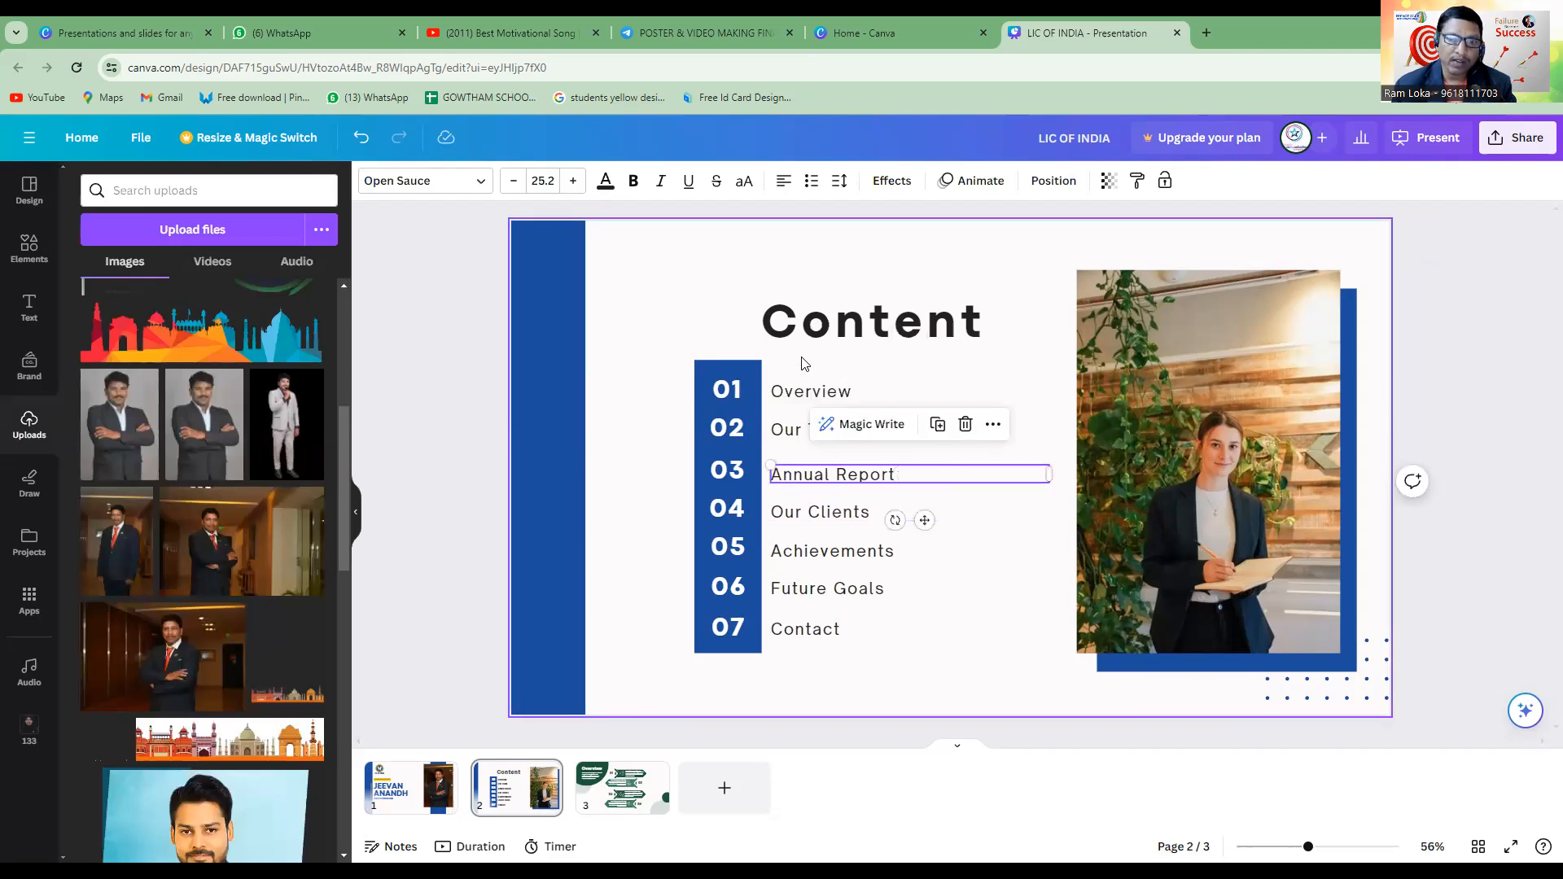
click(866, 652)
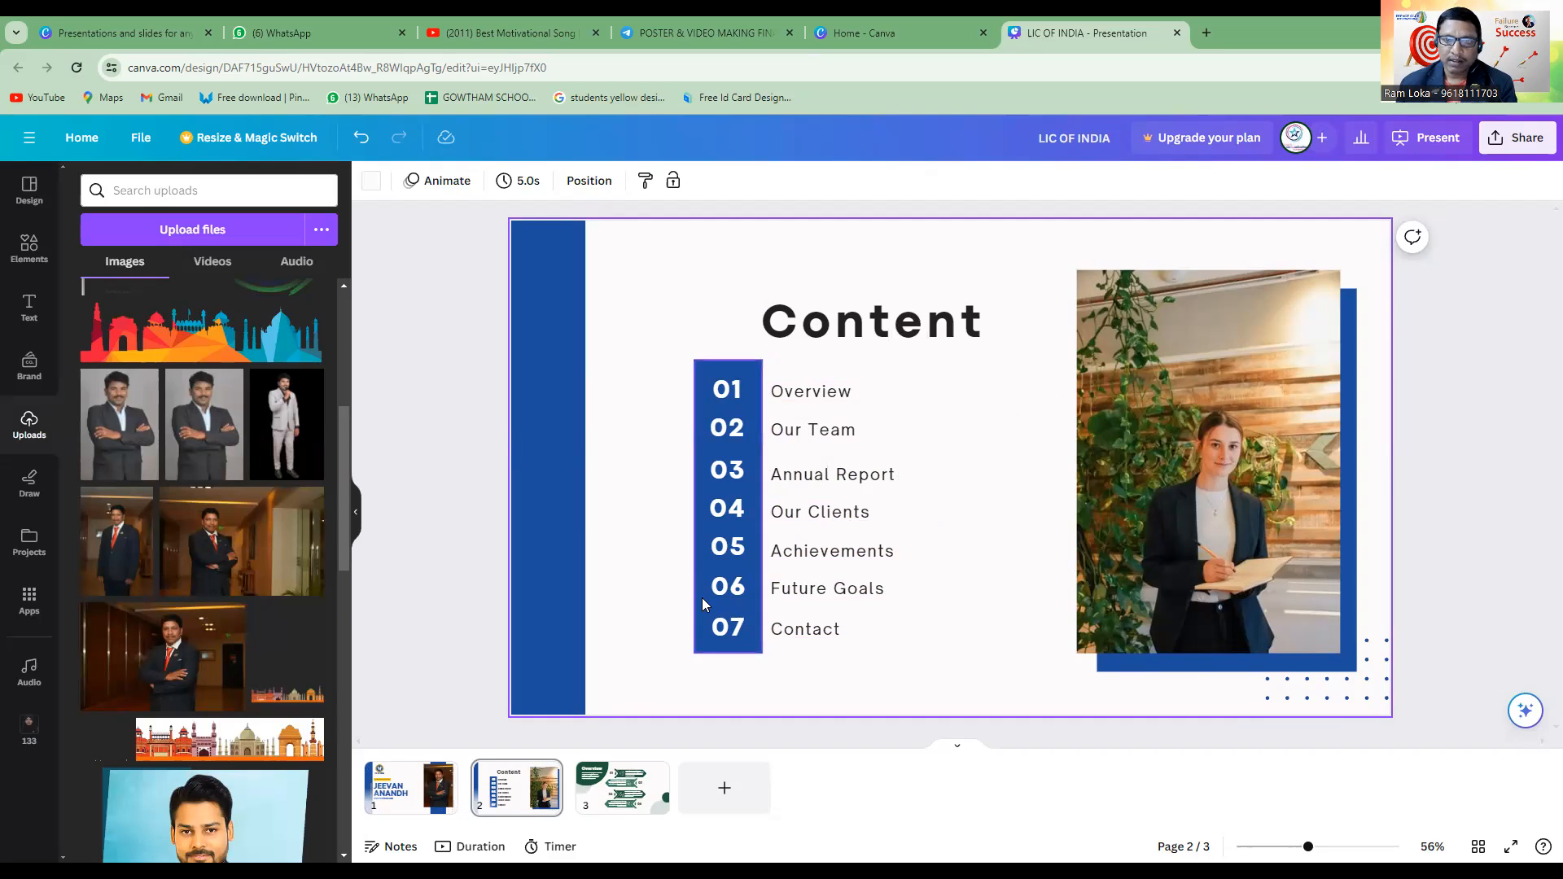
click(824, 394)
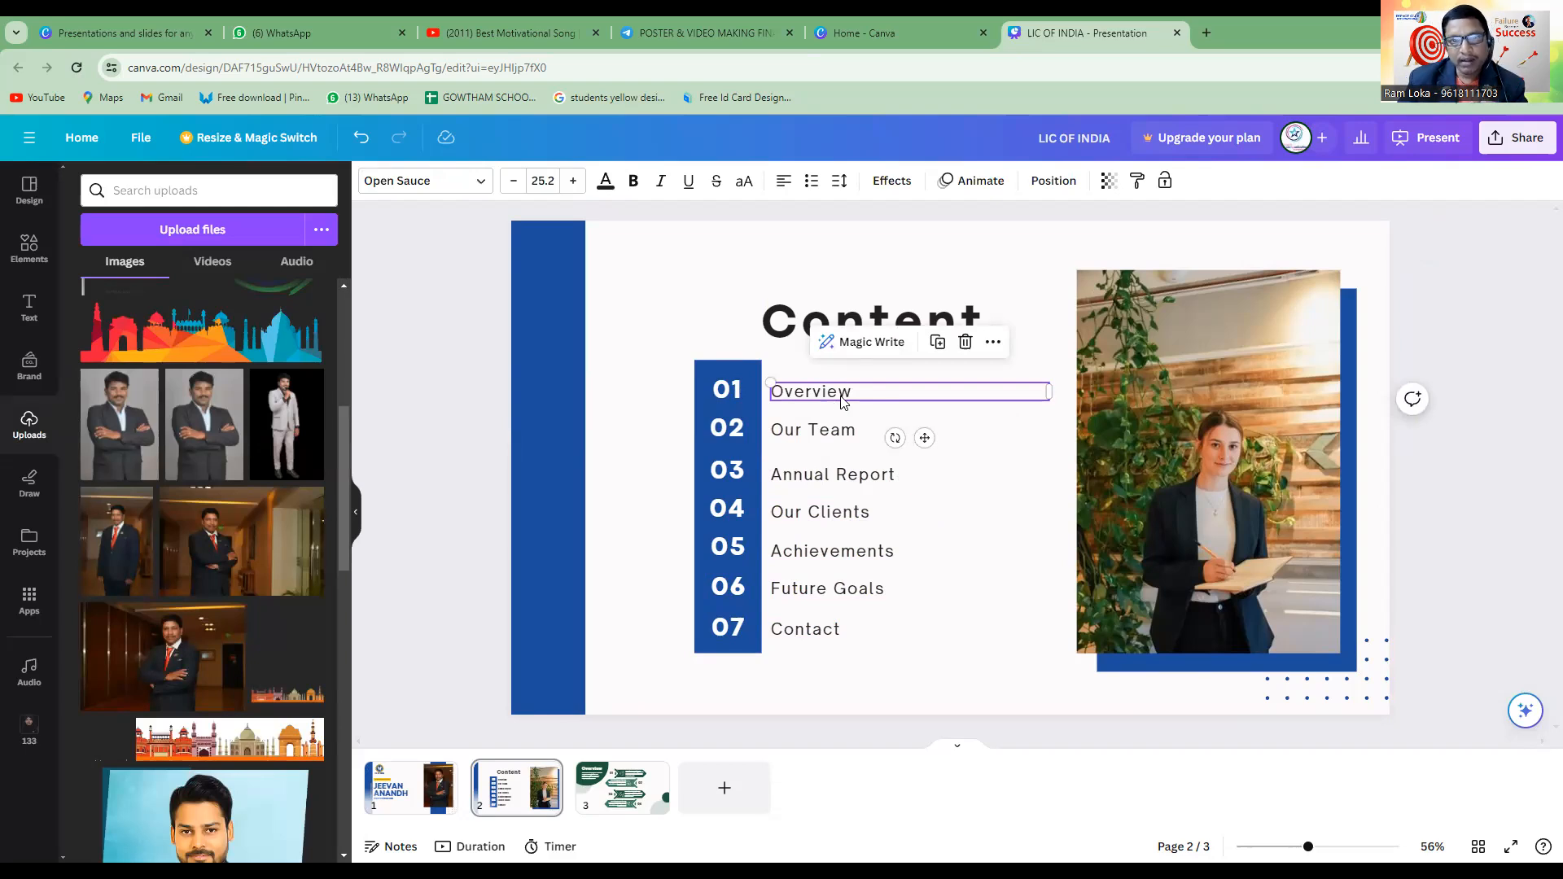
click(833, 439)
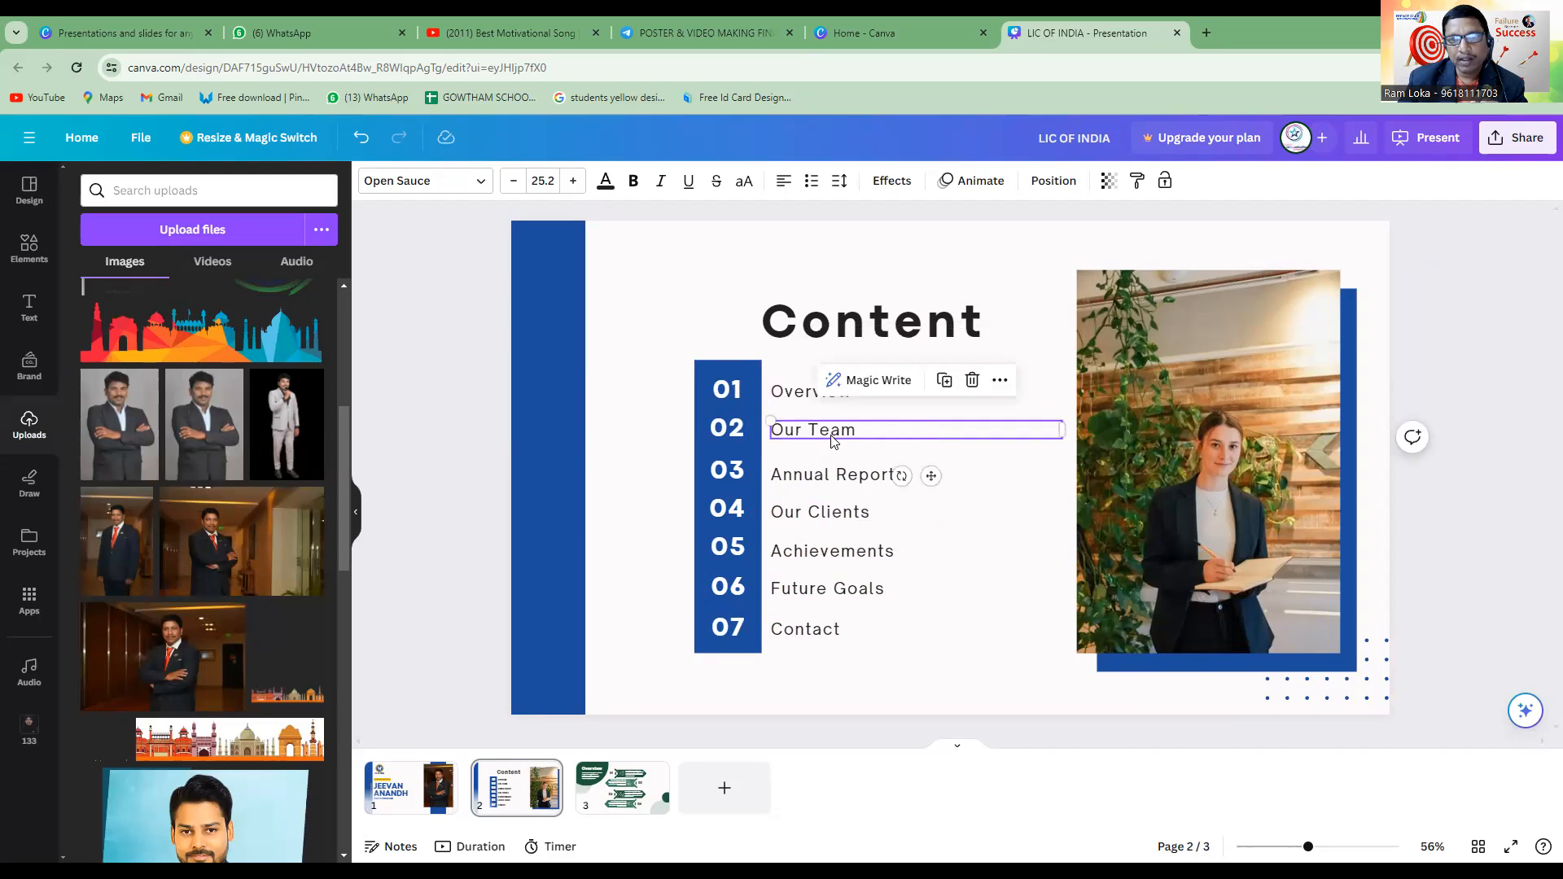
click(833, 478)
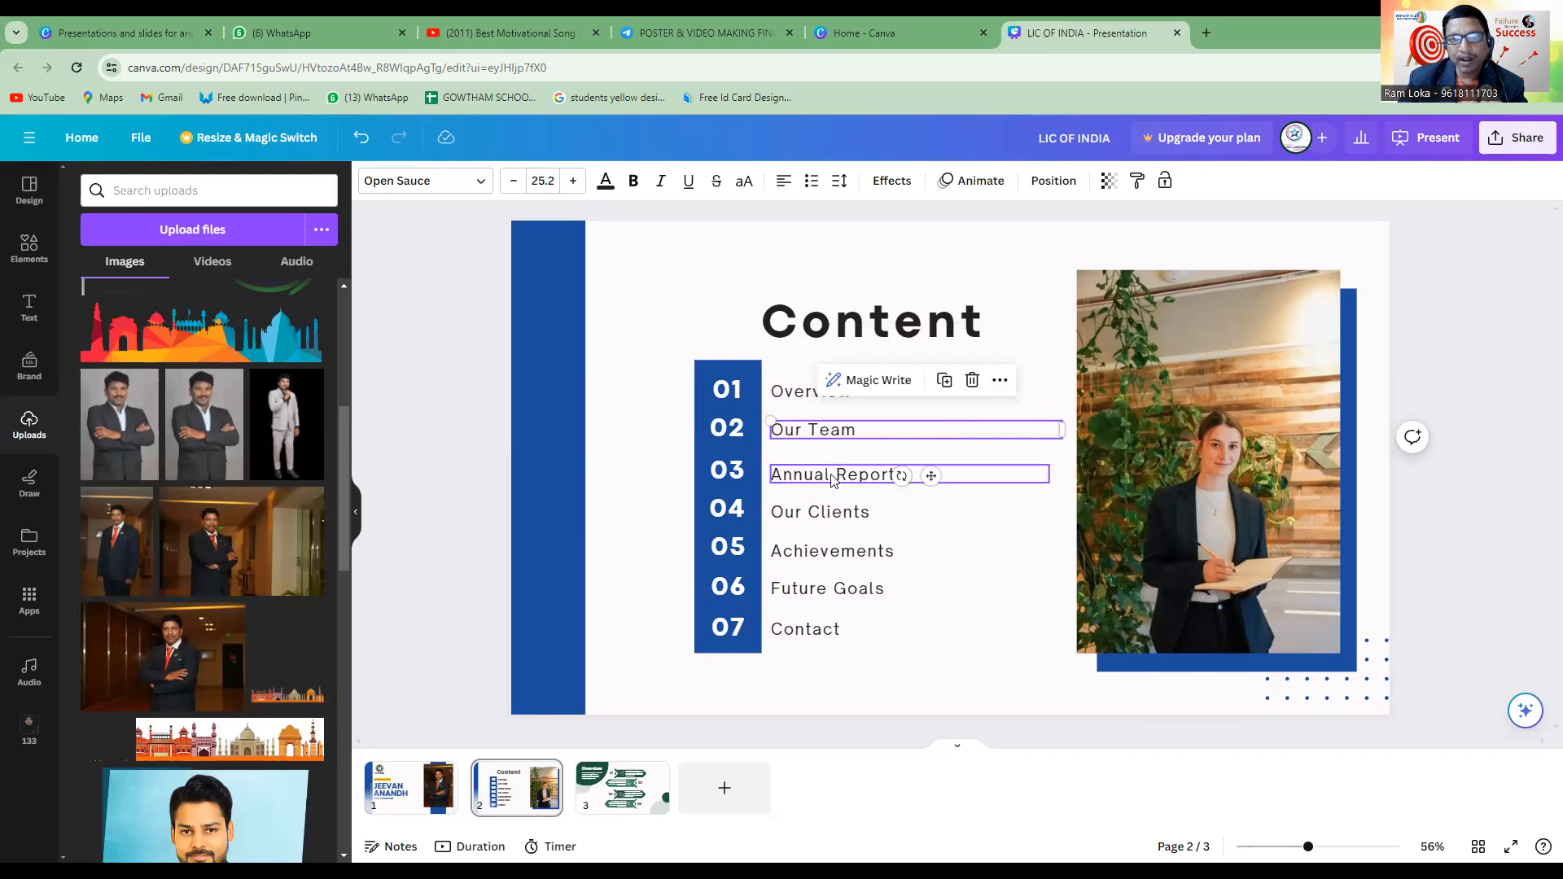
click(851, 514)
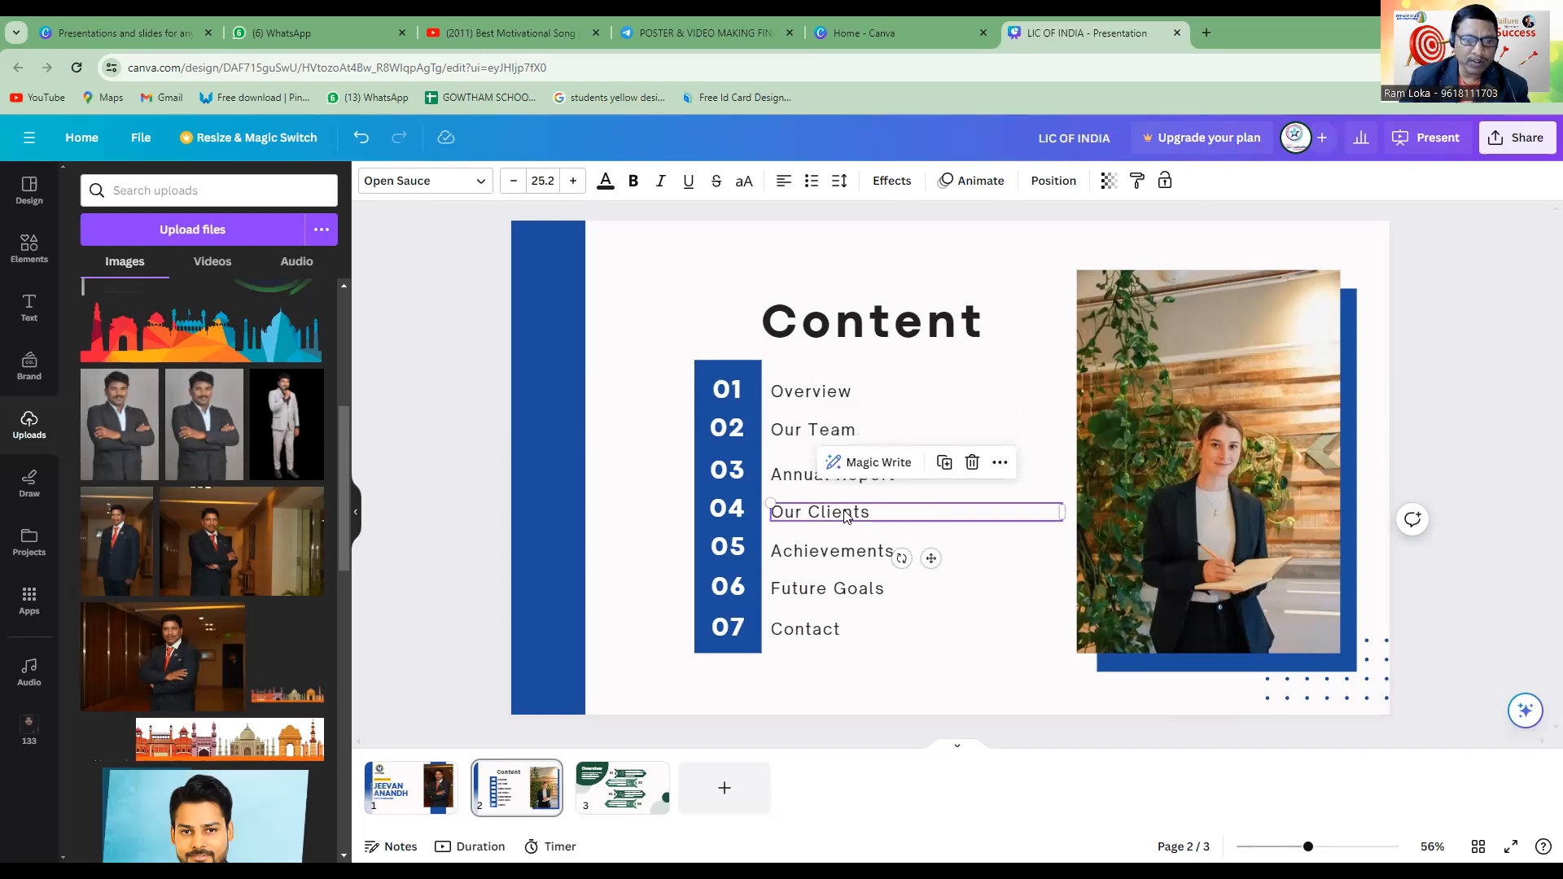
click(814, 632)
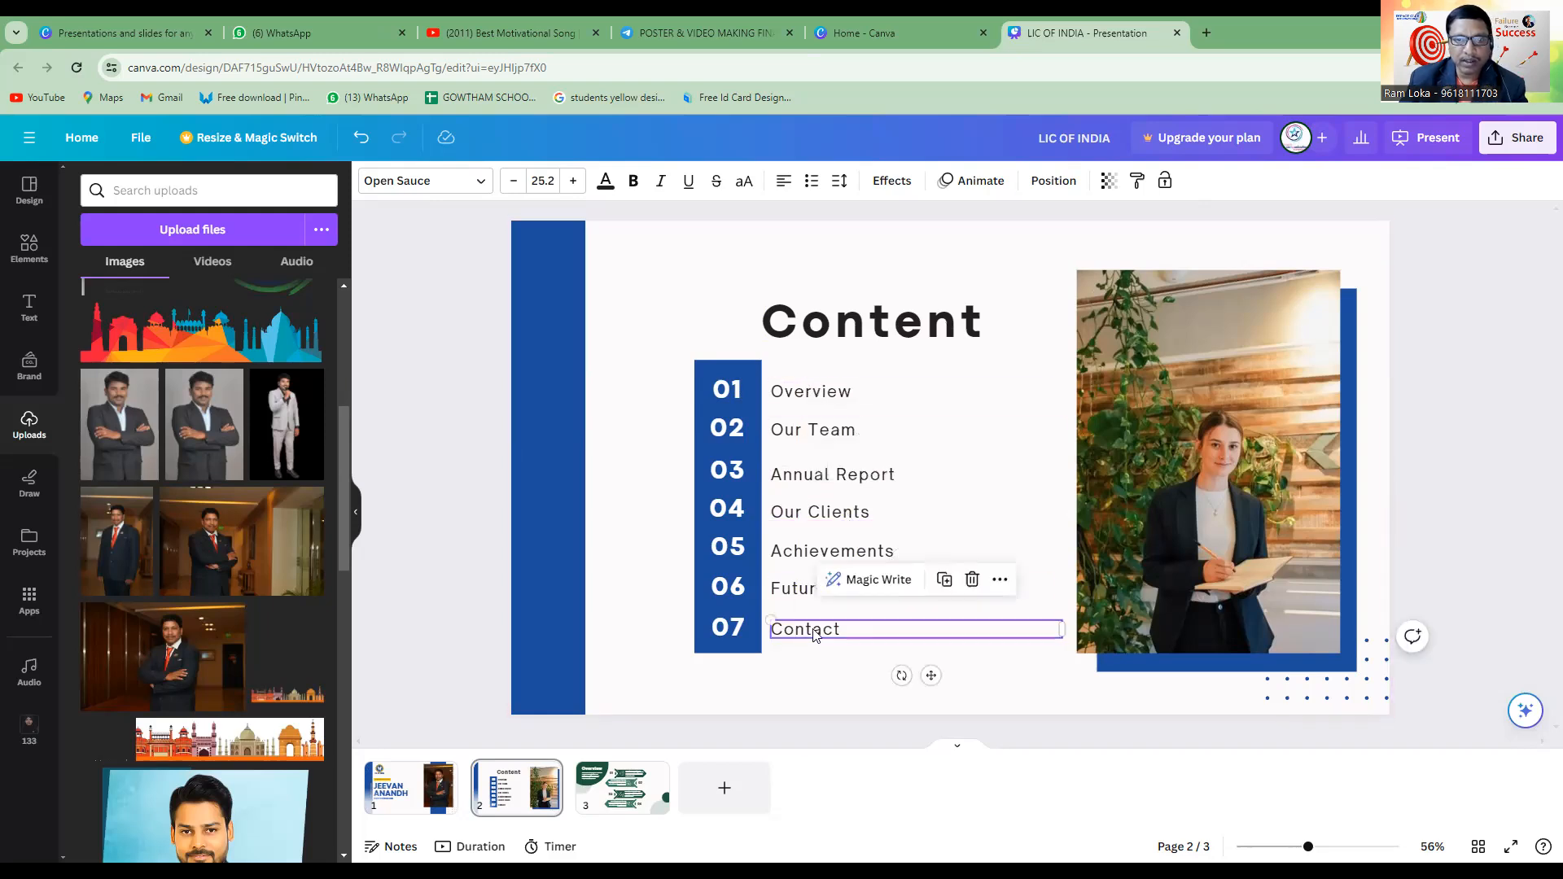
click(861, 685)
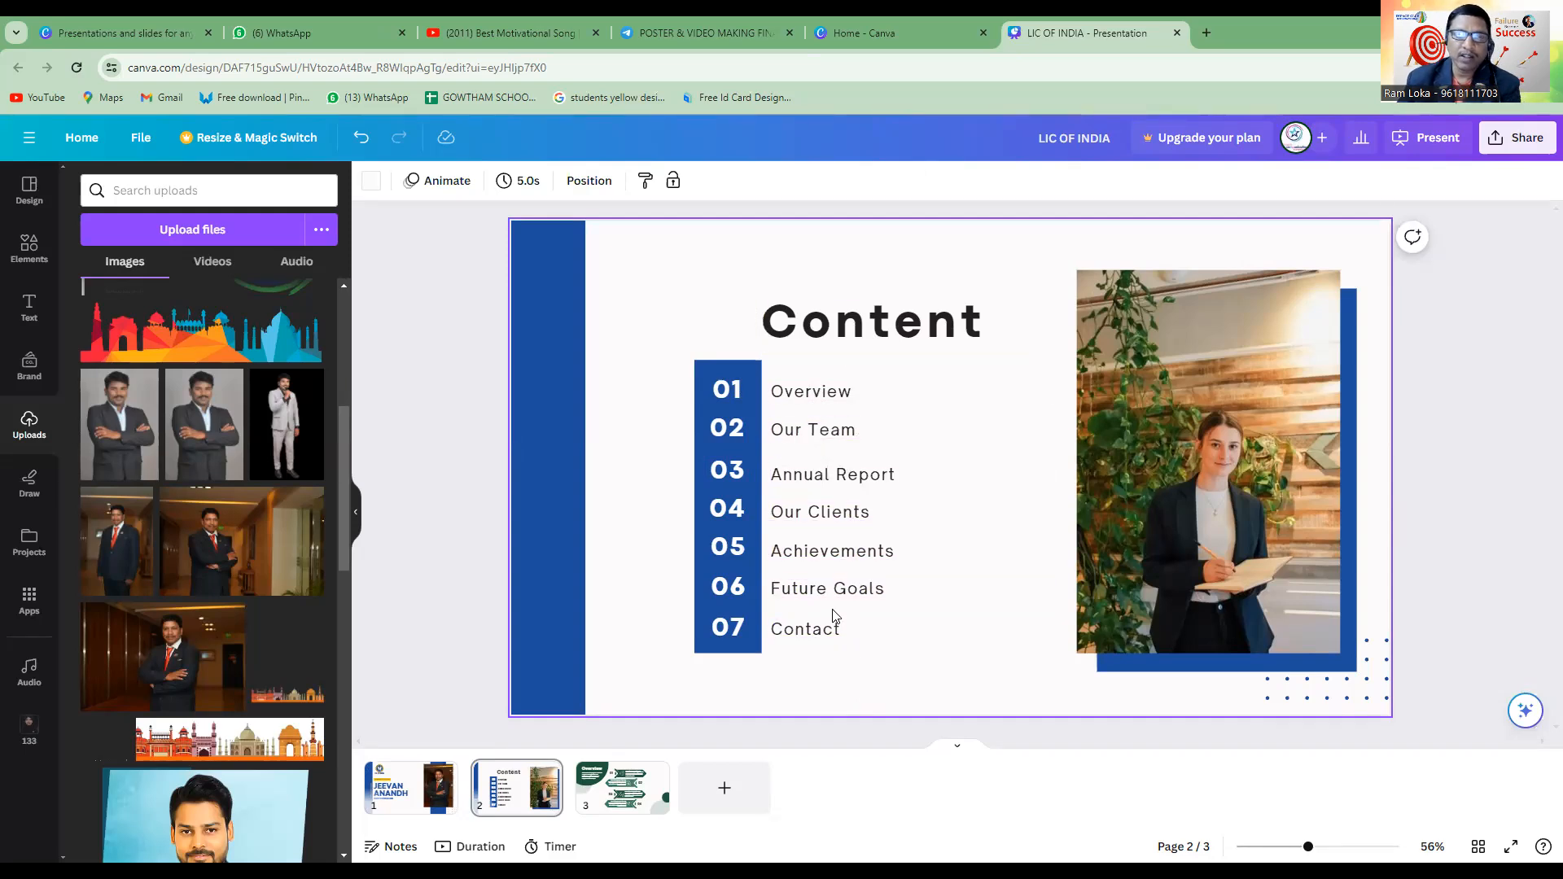
click(1215, 496)
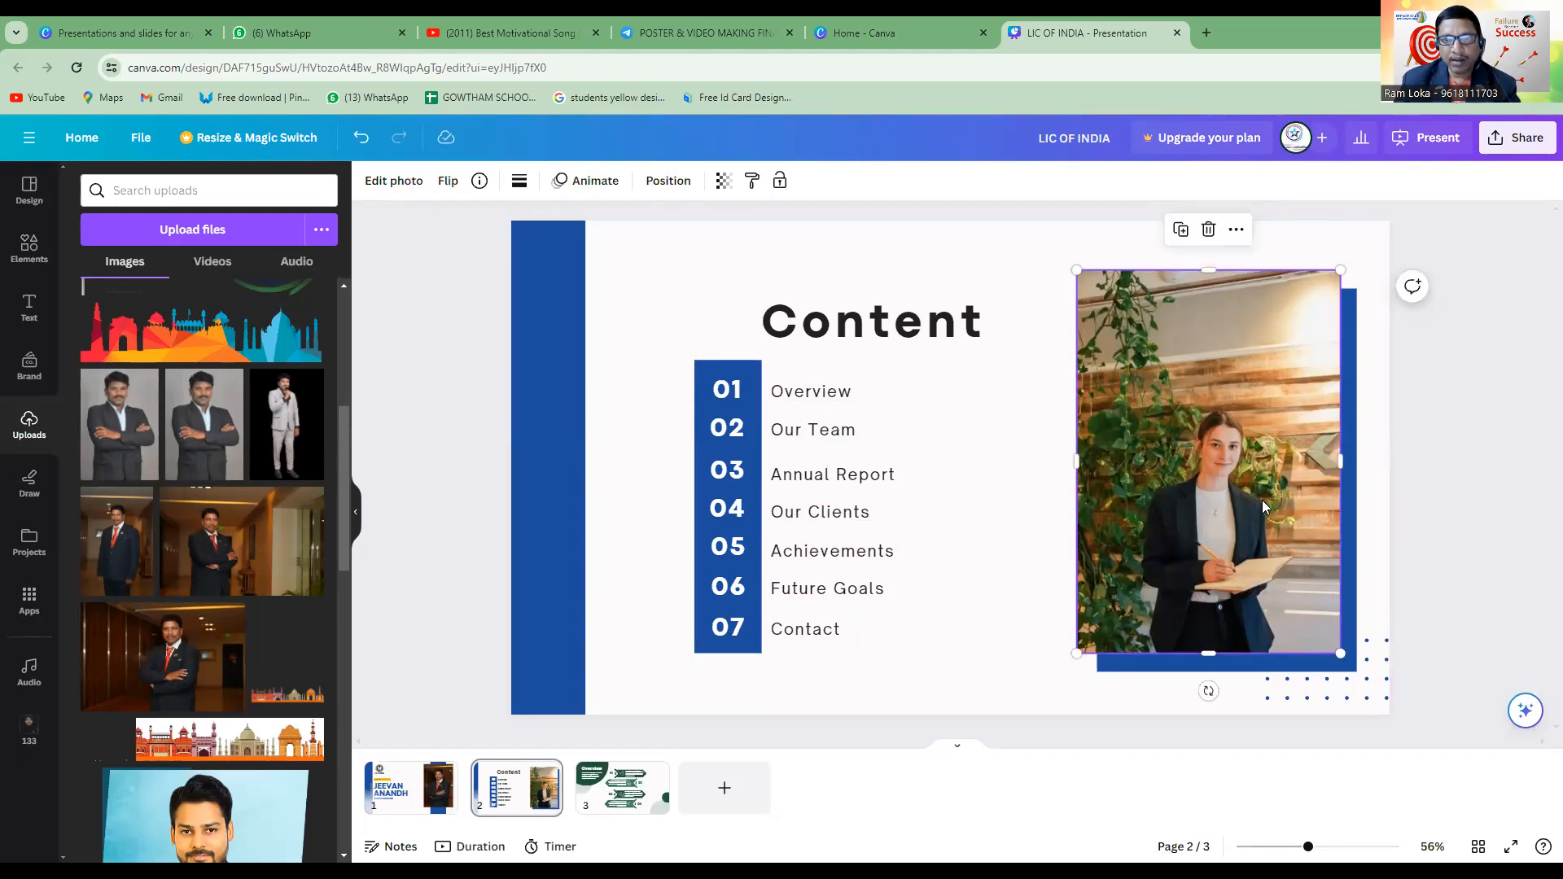
Open Google in a new browser tab and search its images for "jeevan anand policy".
click(1208, 33)
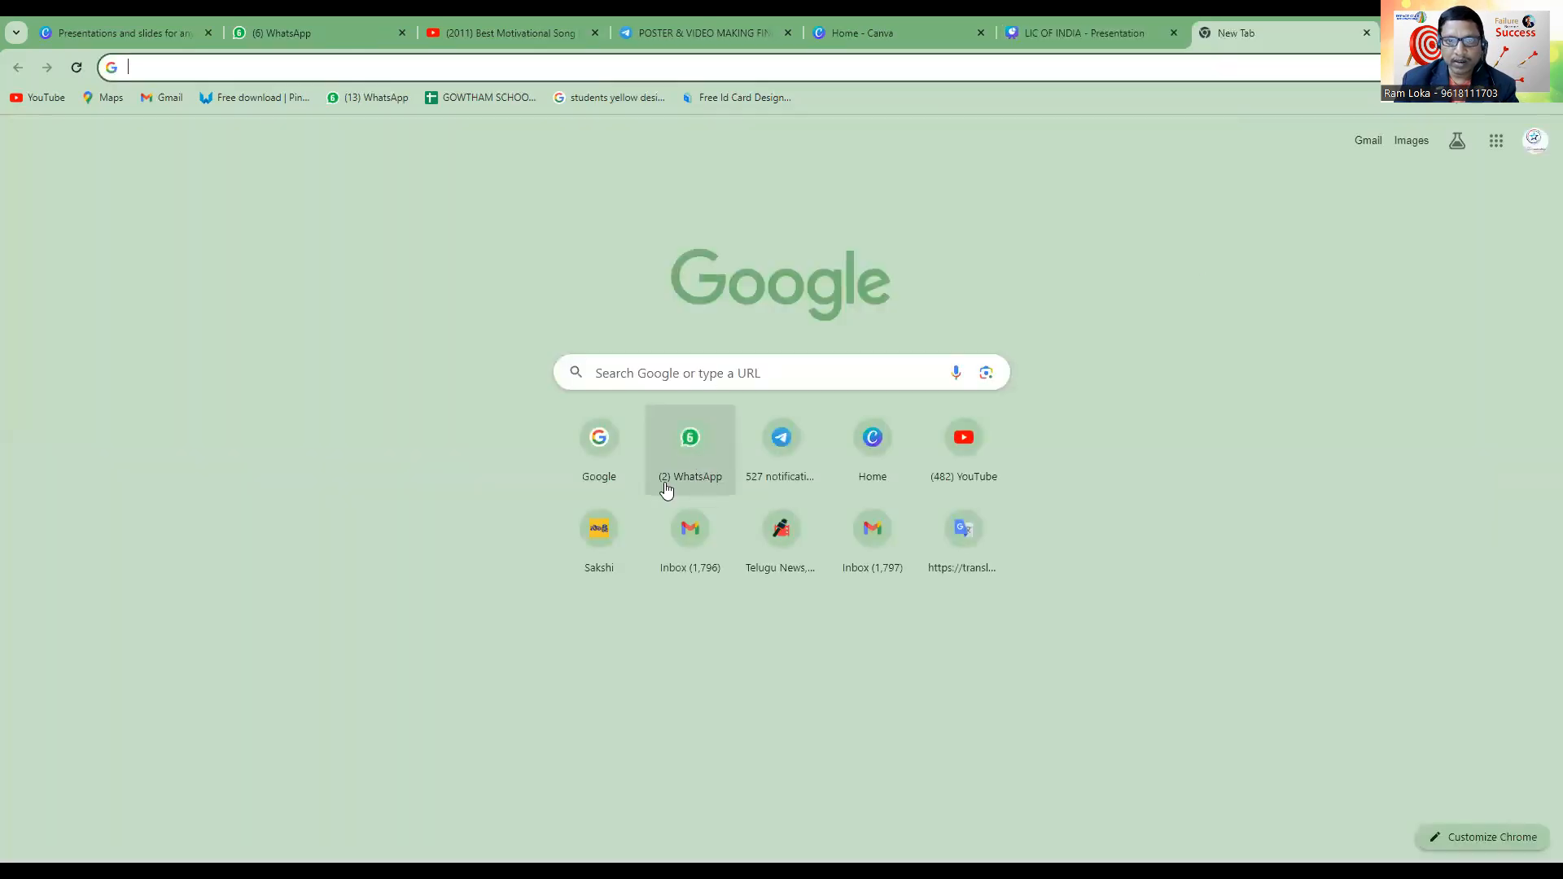
click(604, 454)
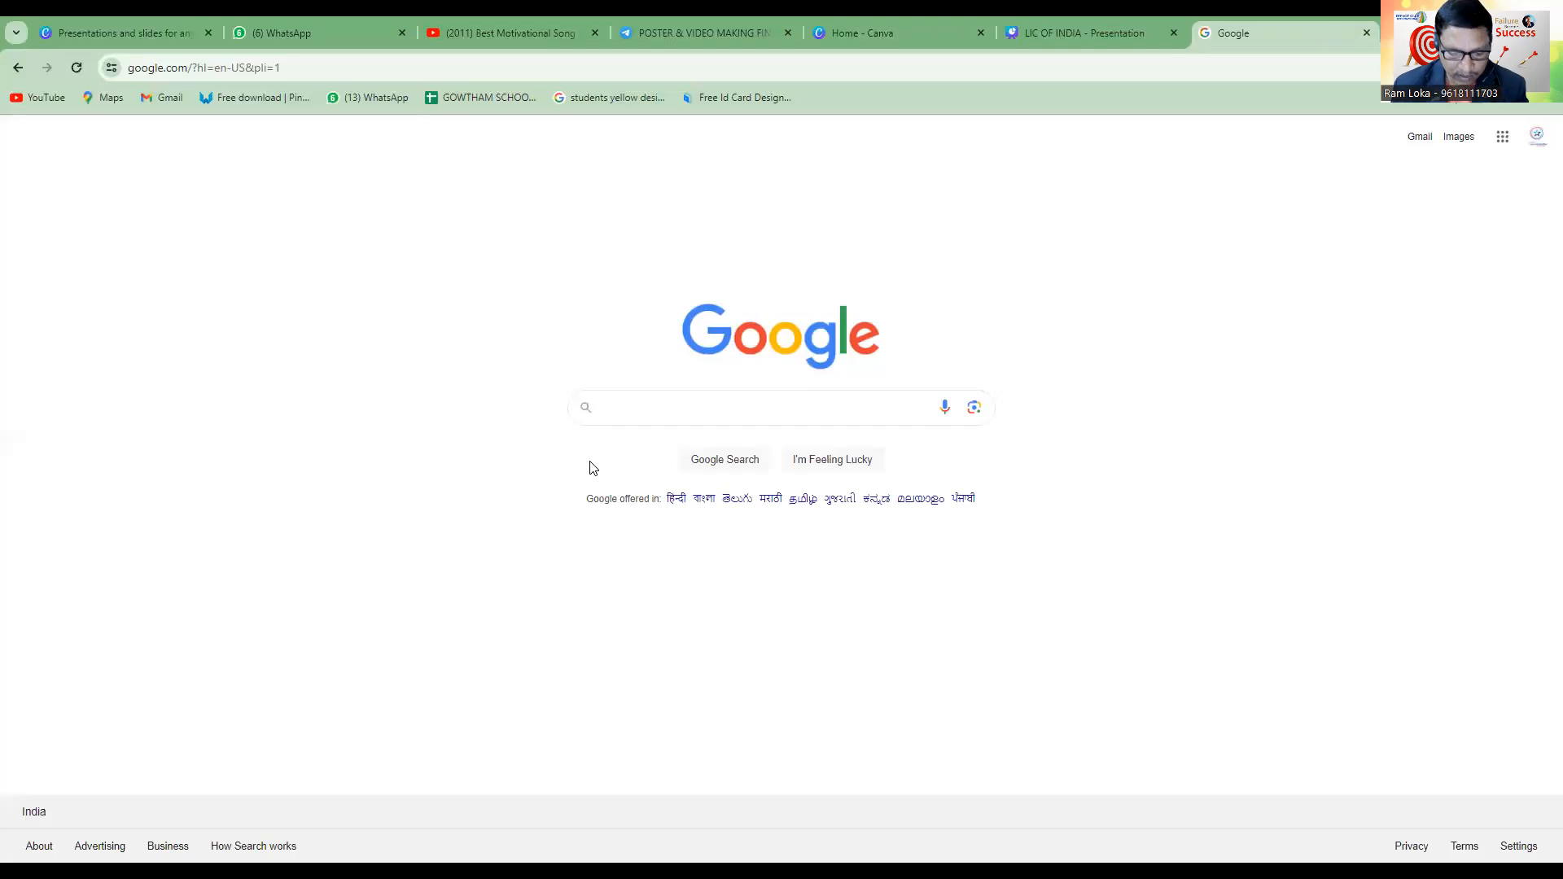
text(jeeva)
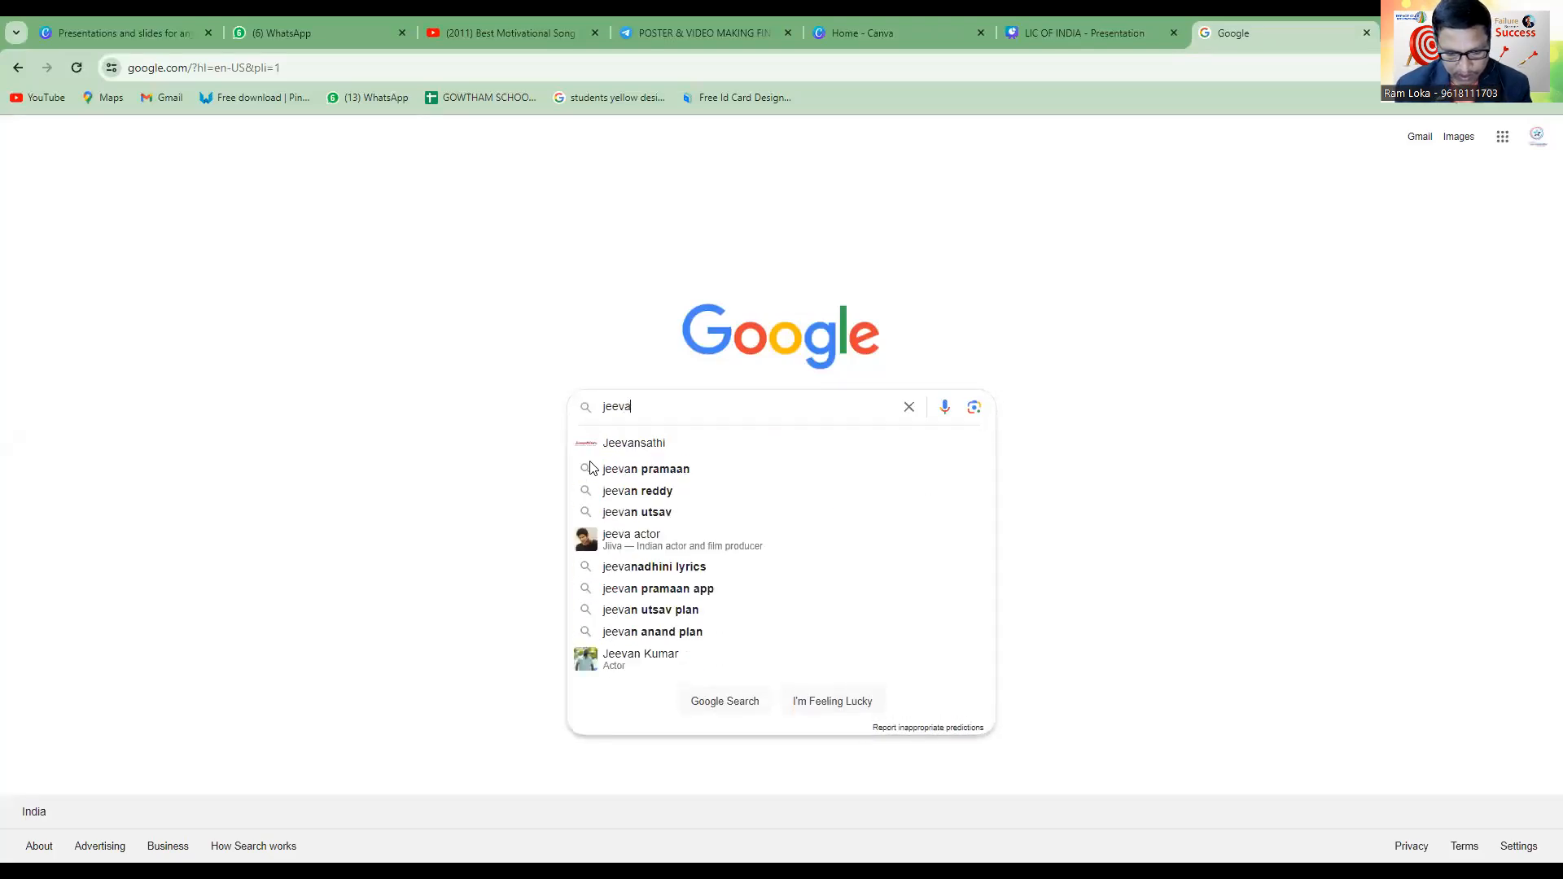
text(n anandh po)
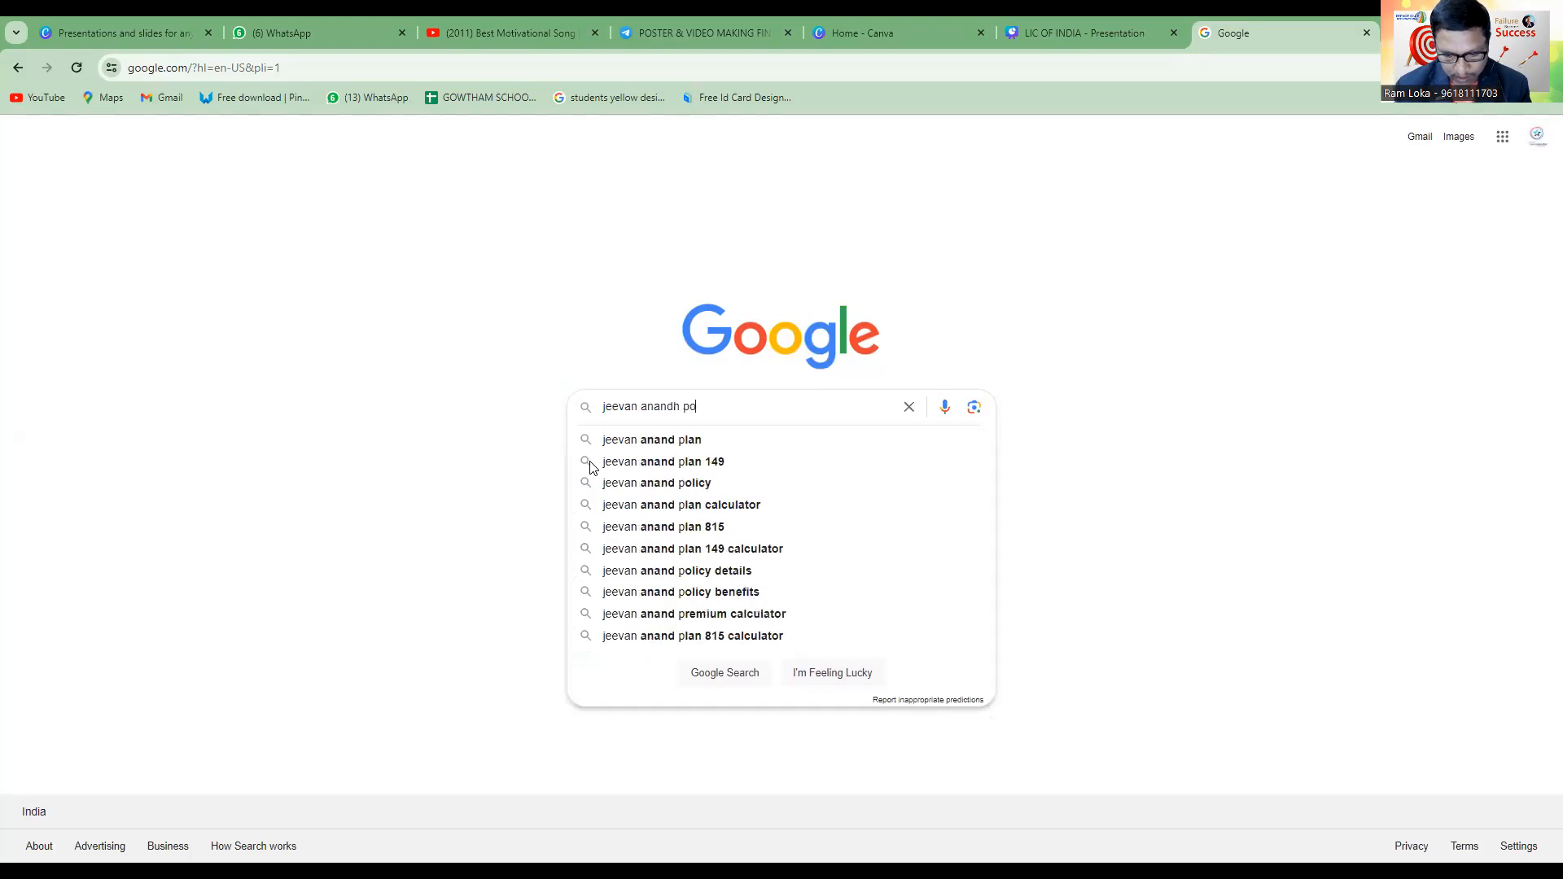
text(li)
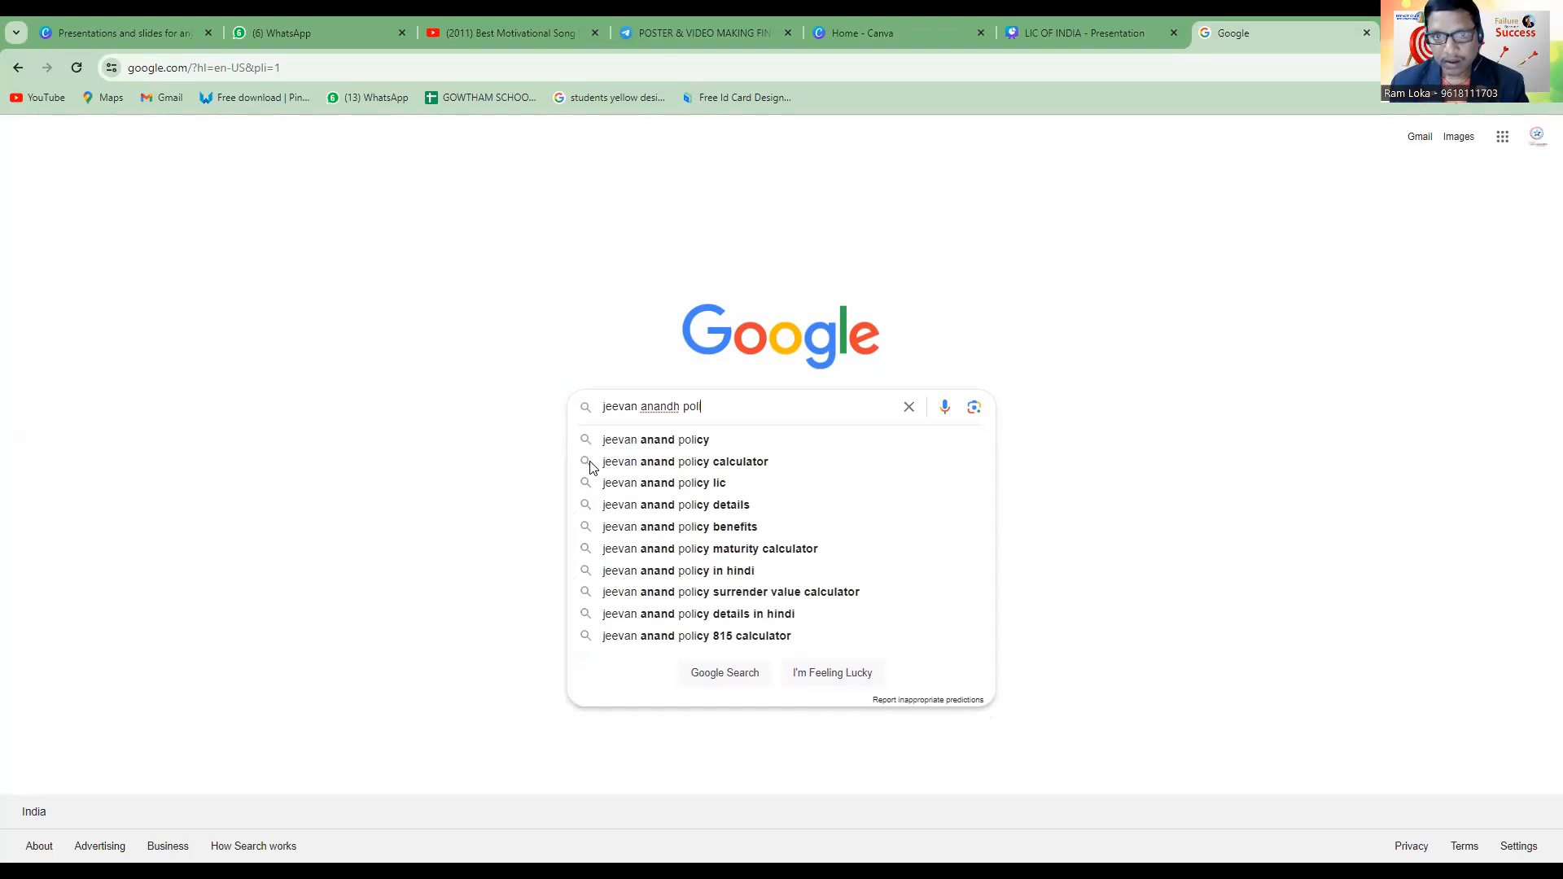
key(Down)
key(Return)
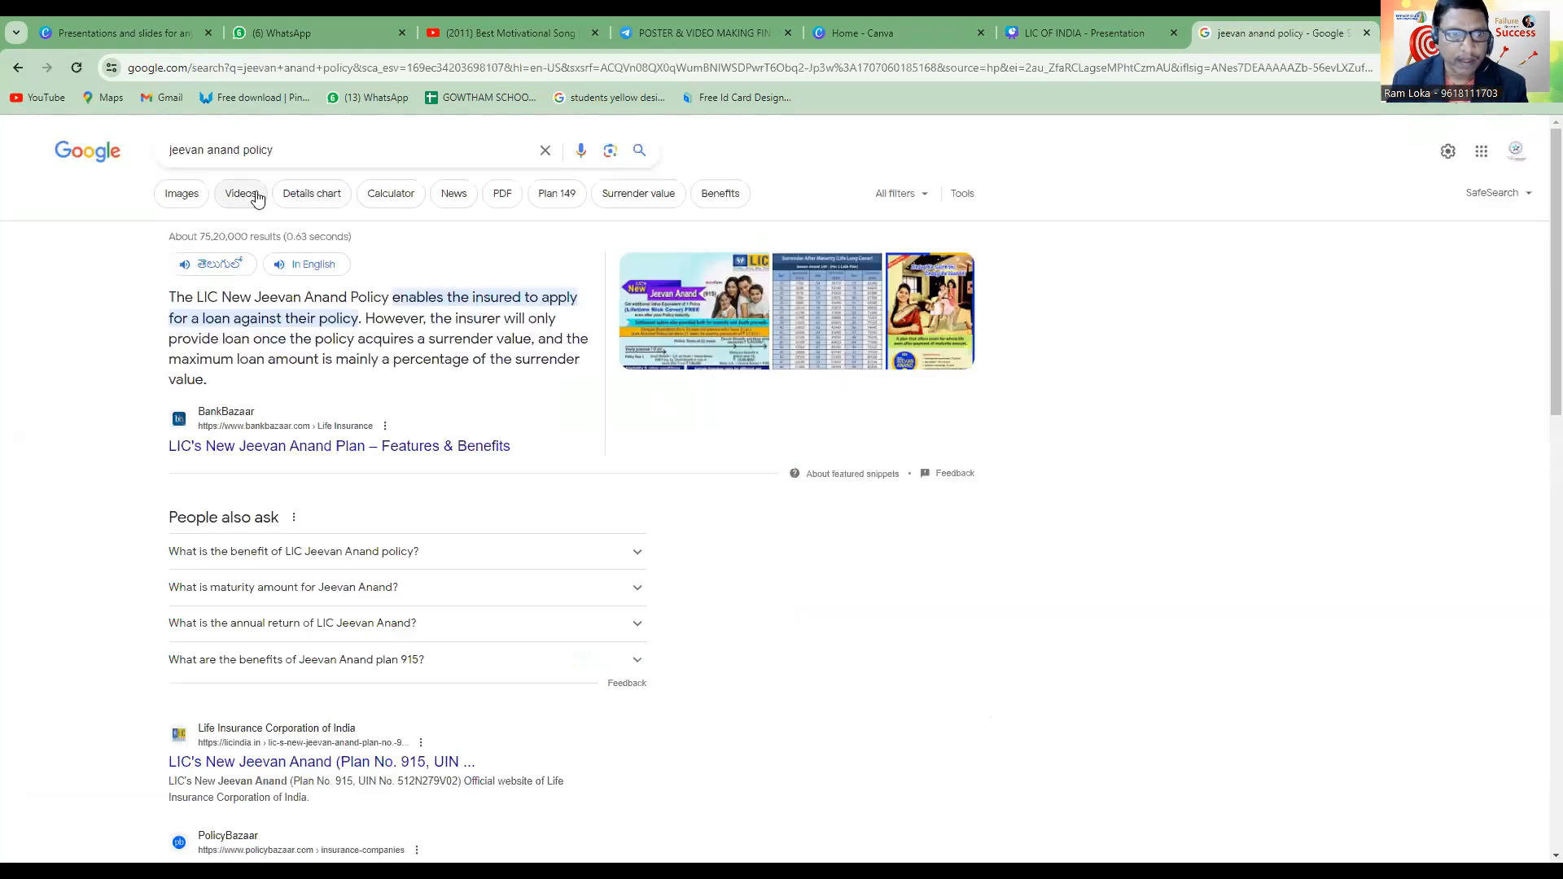
click(184, 201)
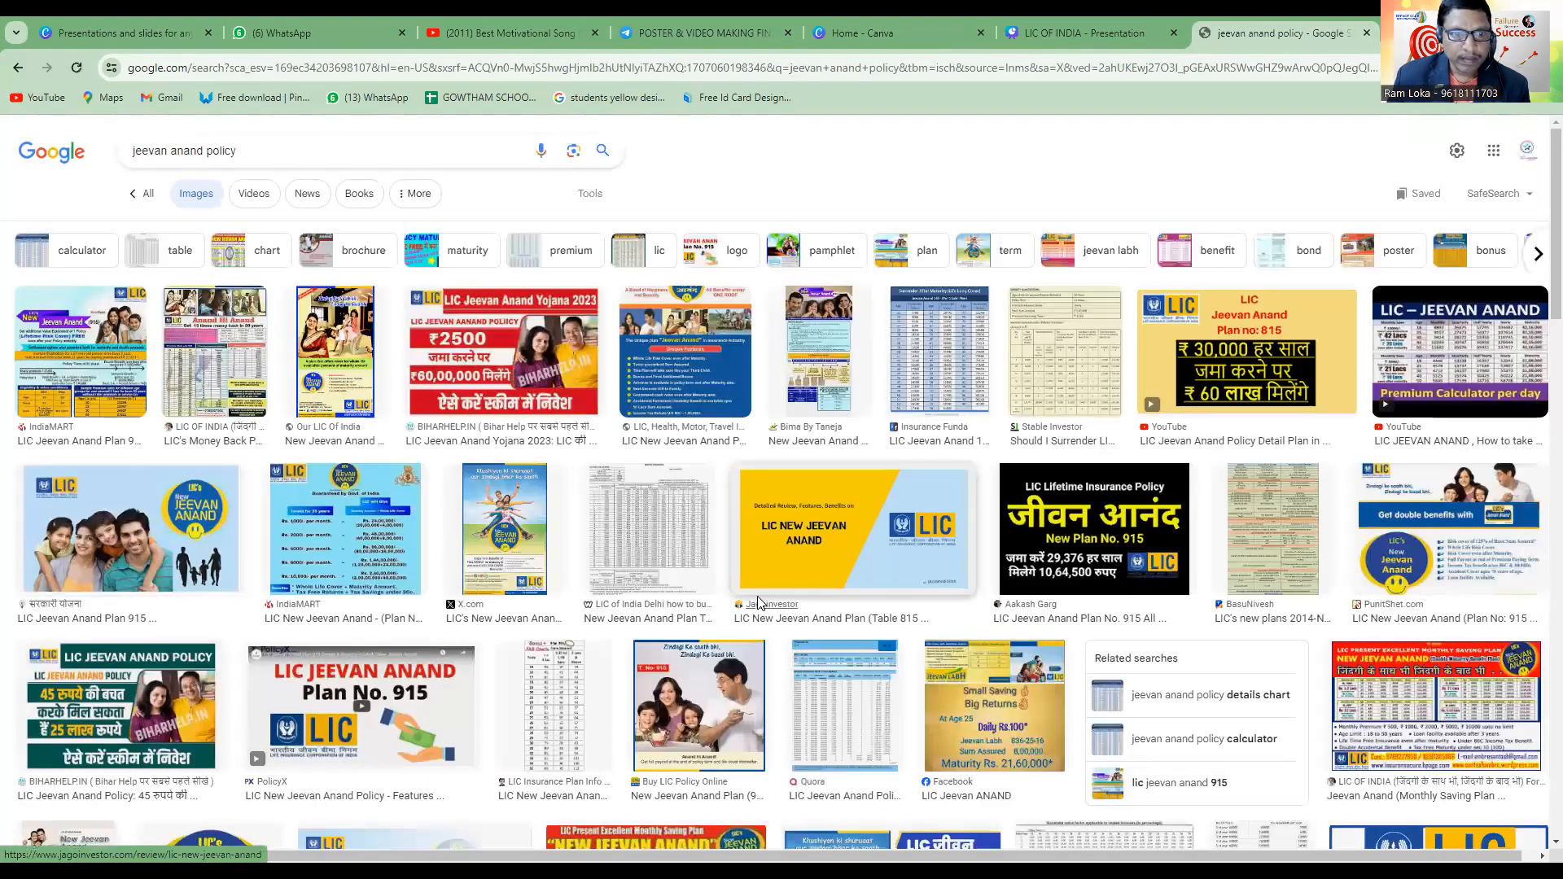
Browse the image results and refine the search to "jeevan anand policy photos".
scroll(757, 602, down, 6)
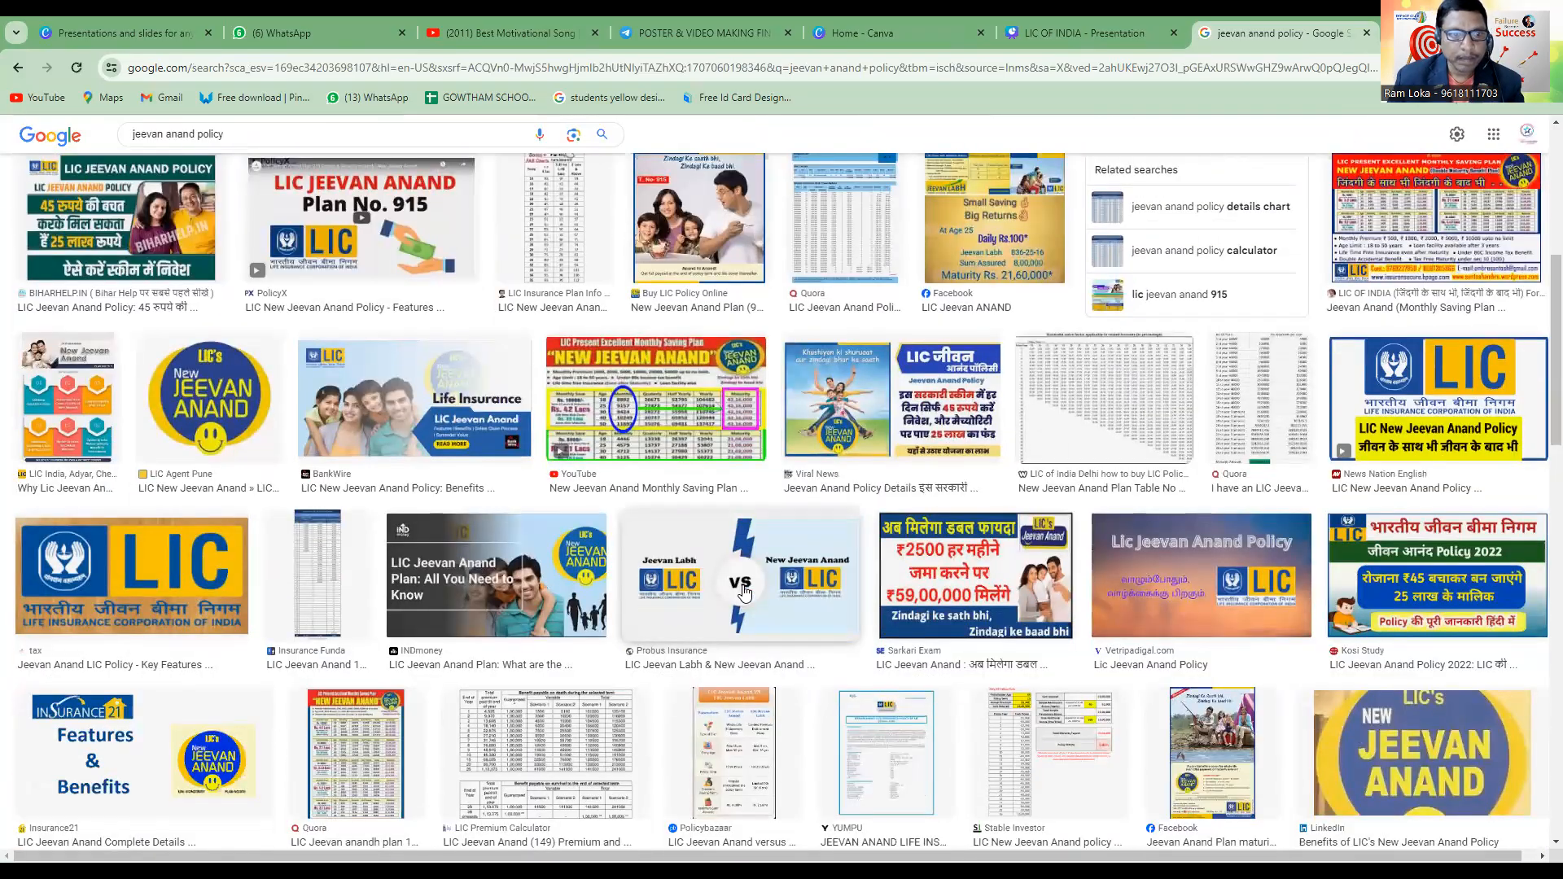
scroll(742, 591, down, 10)
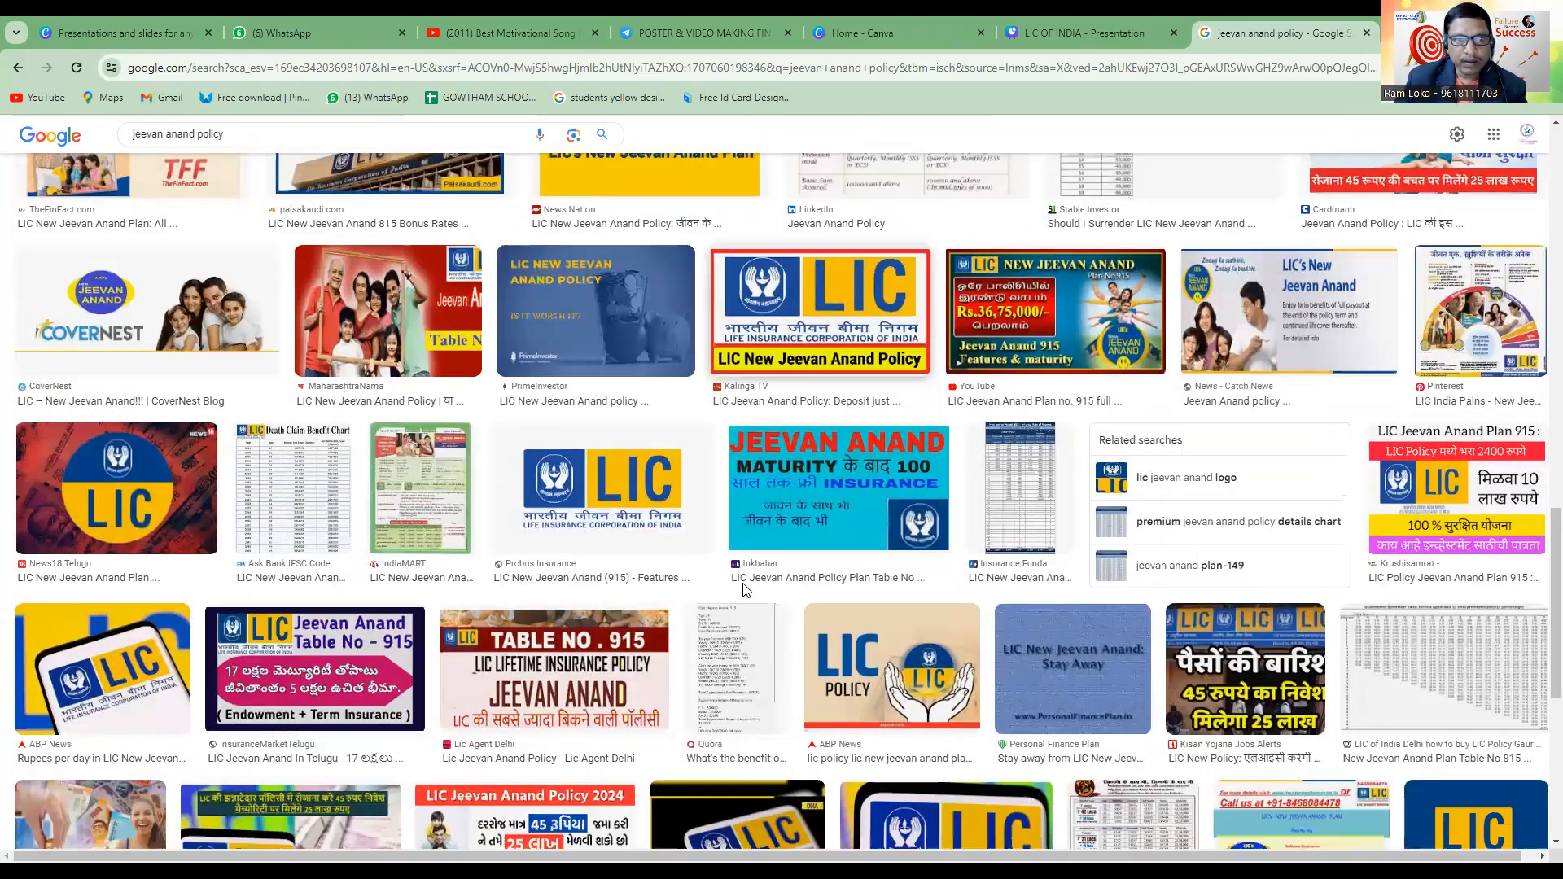
scroll(744, 589, down, 12)
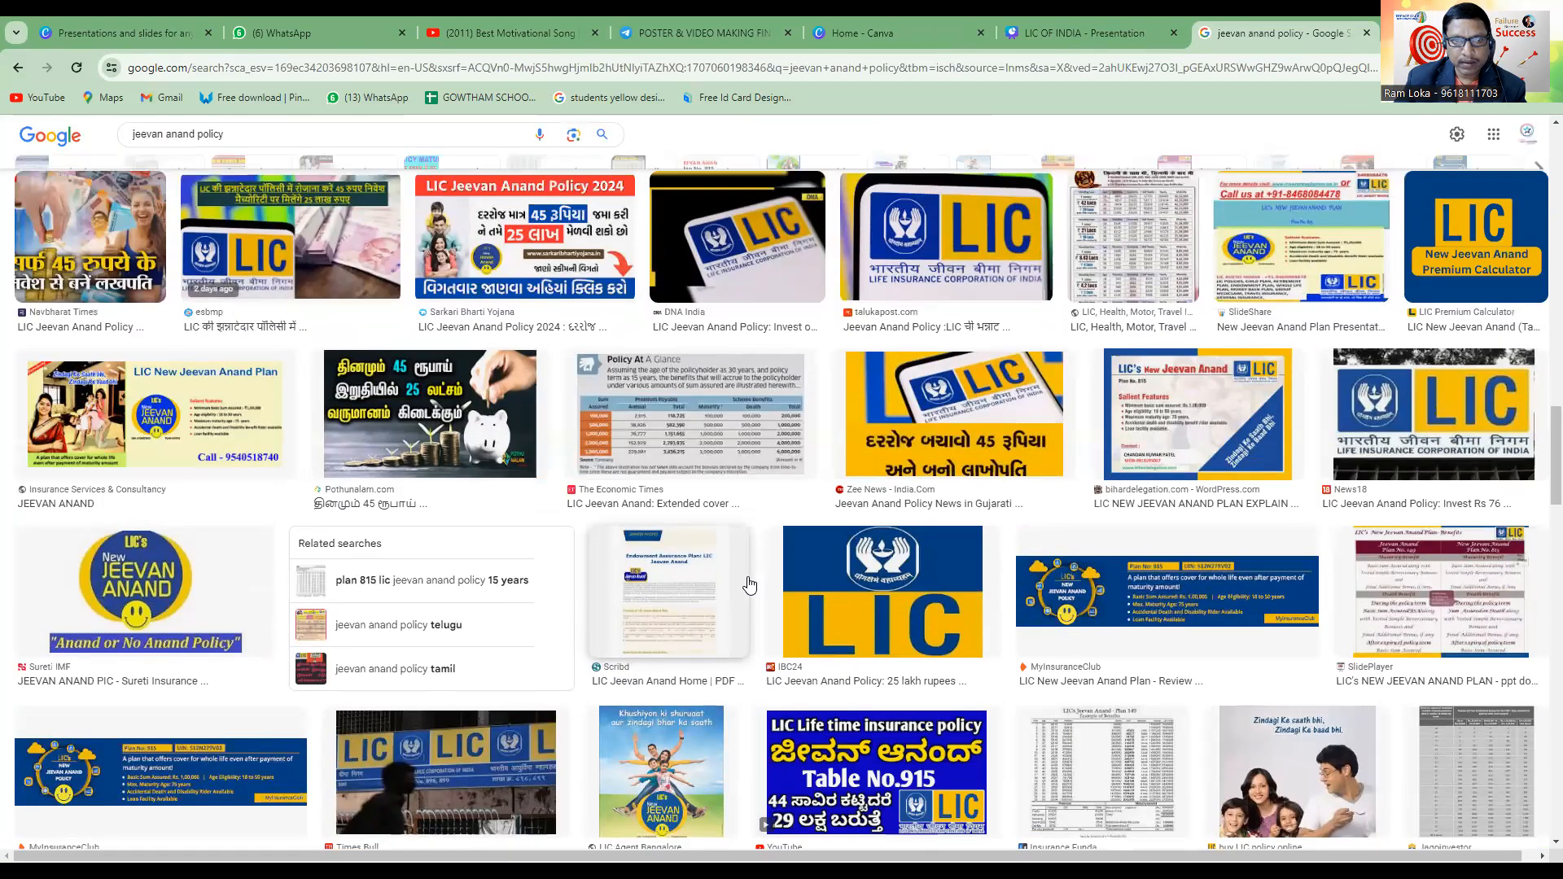
scroll(749, 580, up, 20)
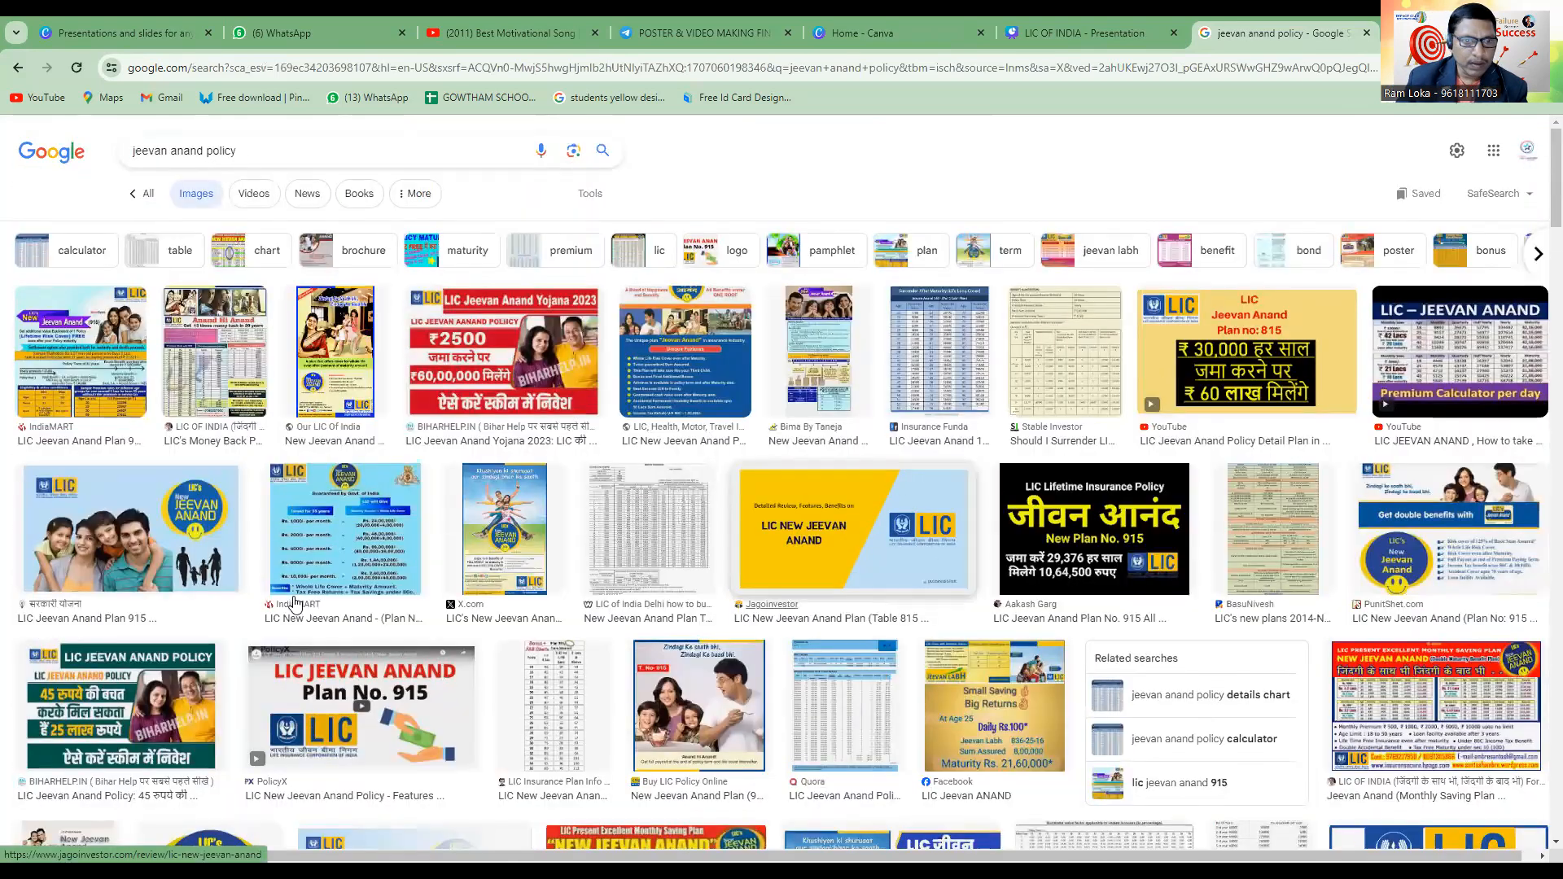
text(photos)
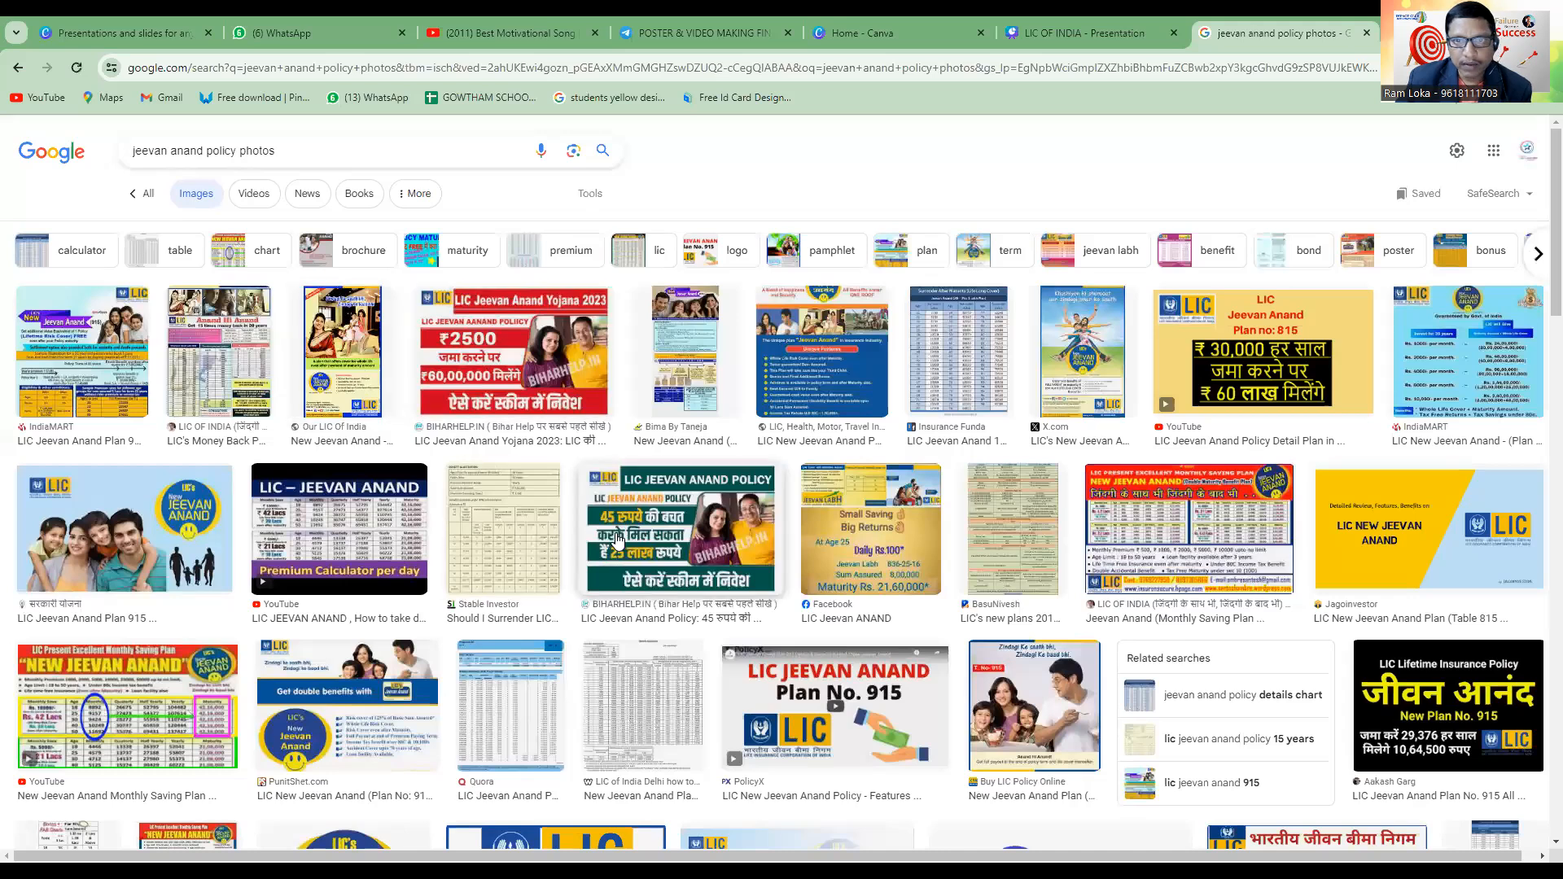
Find the Viral News Jeevan Anand Policy picture with the family in front of a blue sky and copy it.
scroll(617, 539, down, 3)
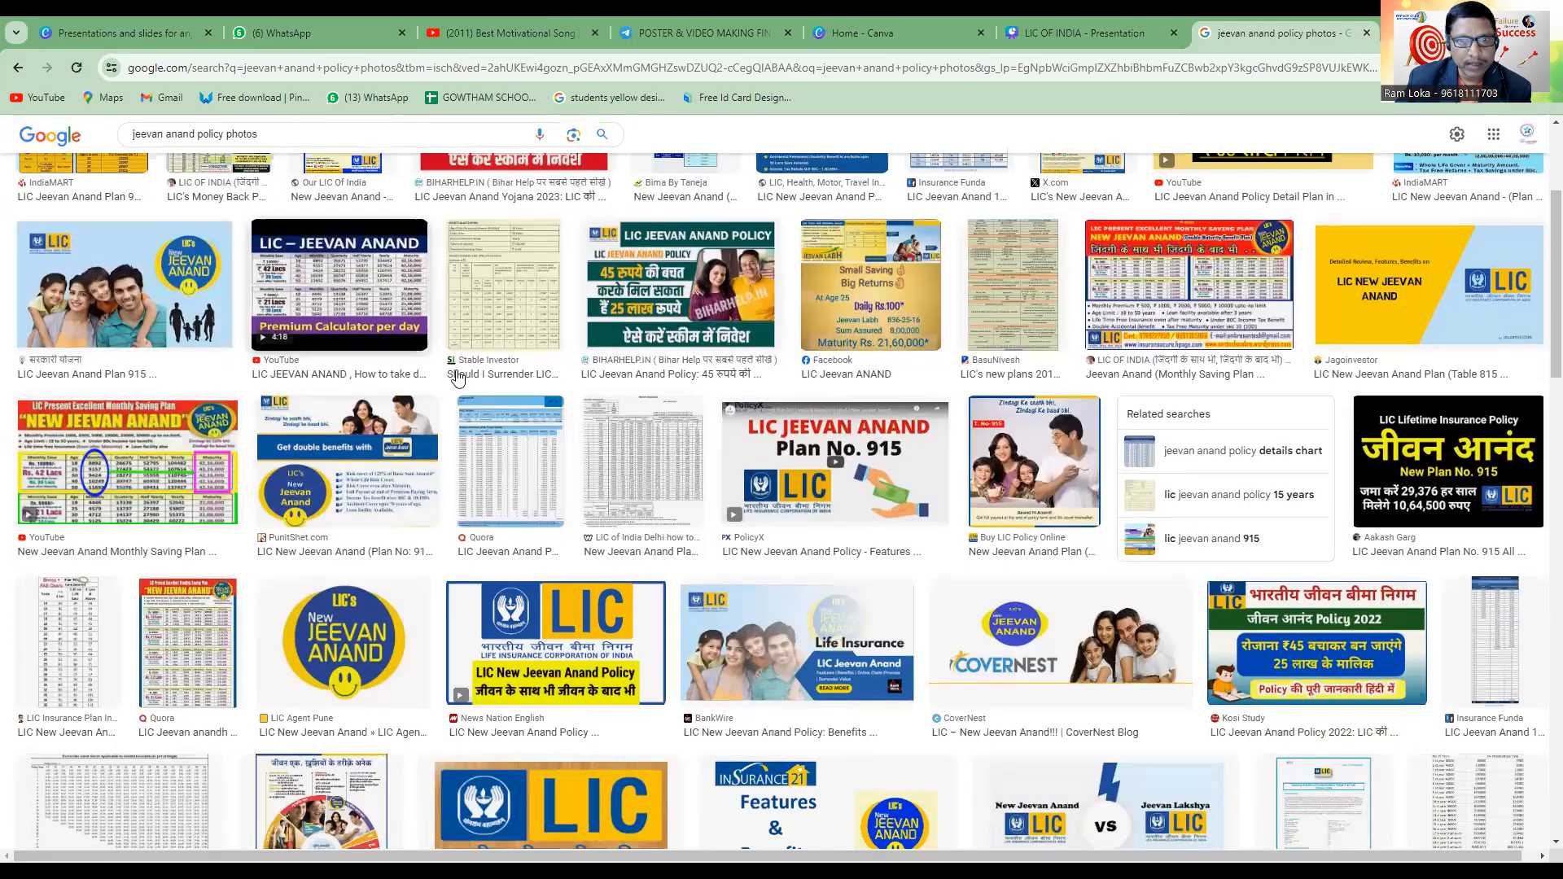
scroll(829, 594, down, 5)
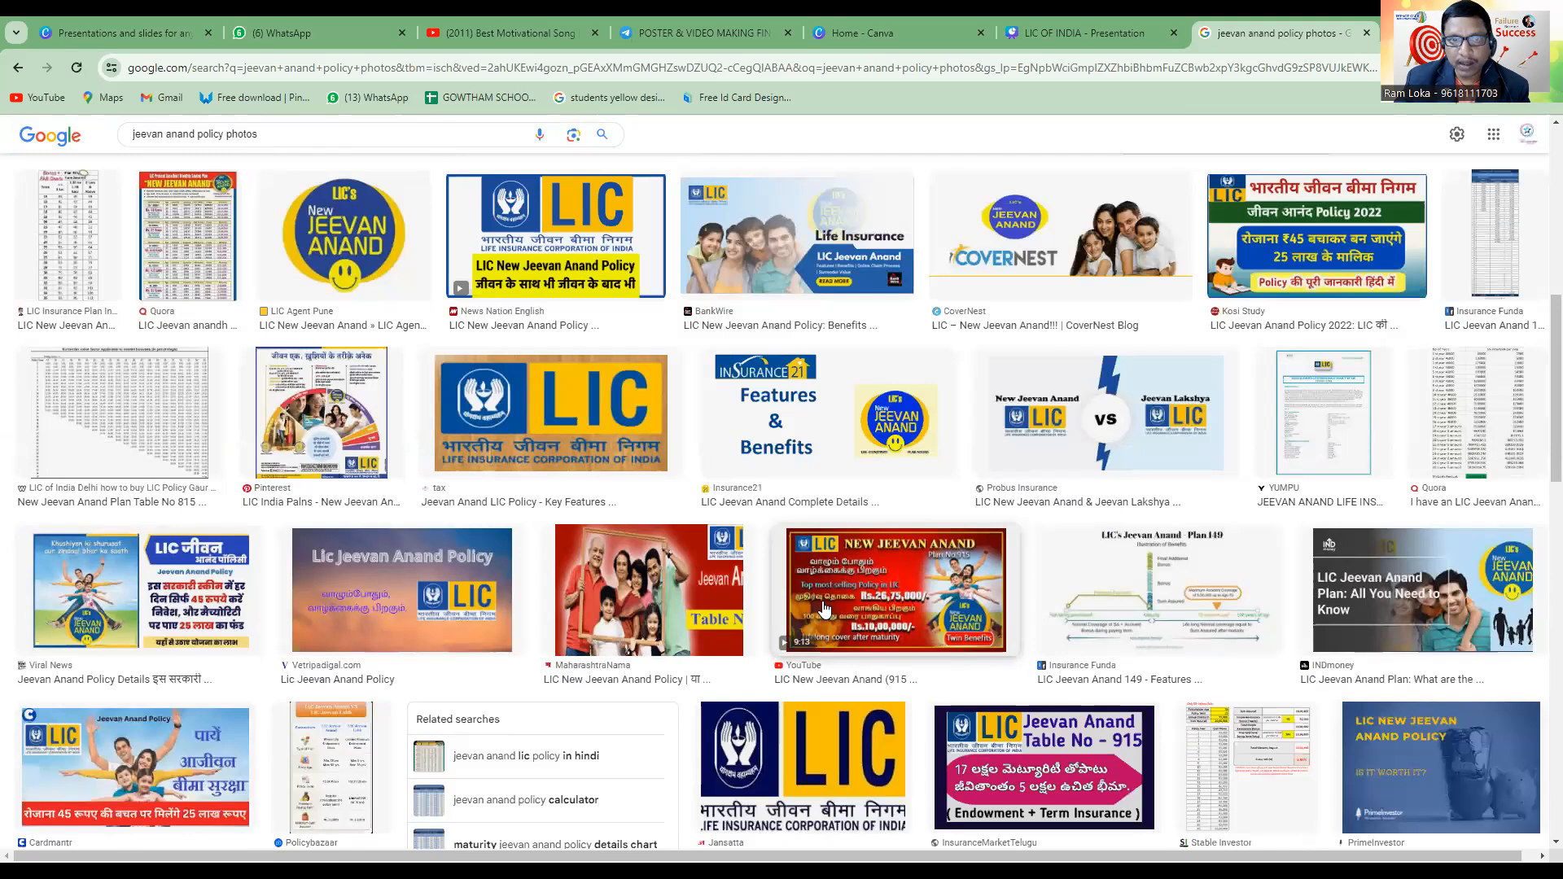
click(118, 611)
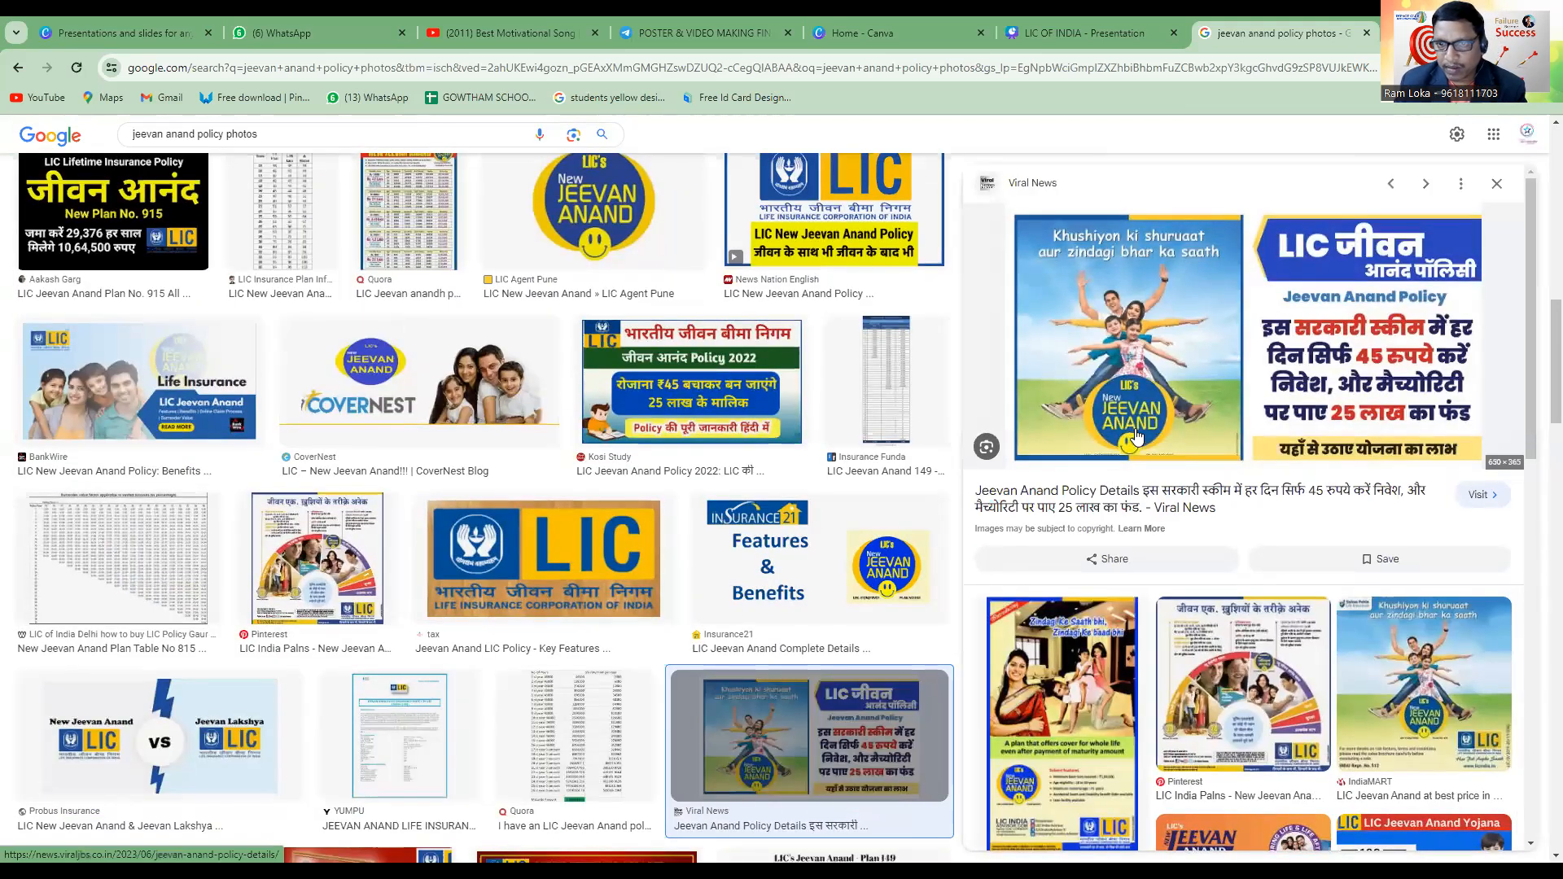
right_click(1122, 346)
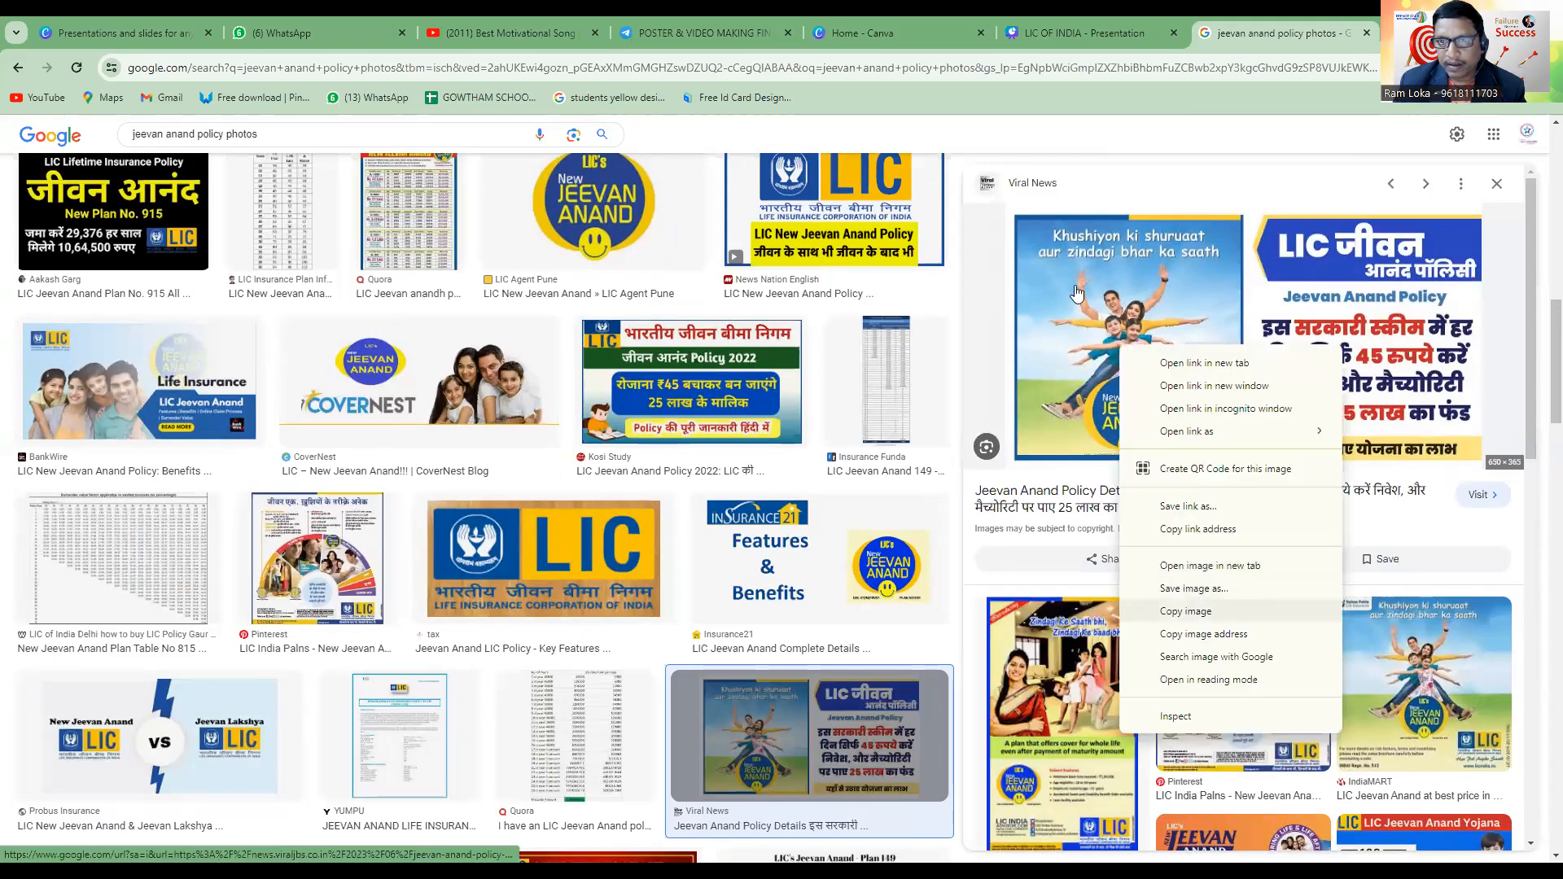
click(1161, 611)
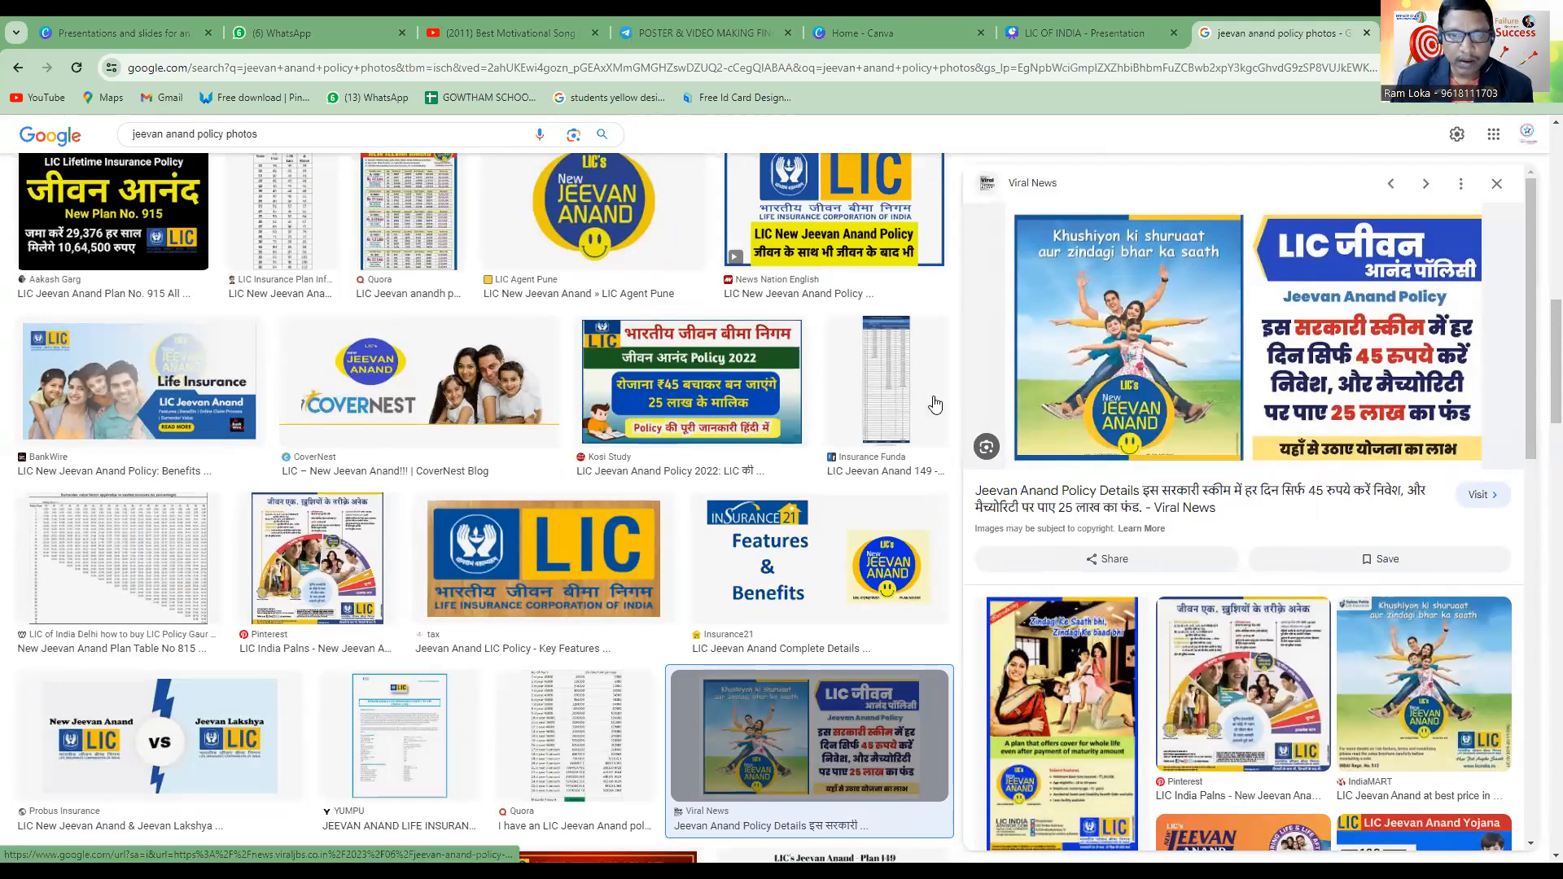
Switch back to the LIC OF INDIA presentation in Canva and paste the copied policy picture onto the Content page.
click(1035, 21)
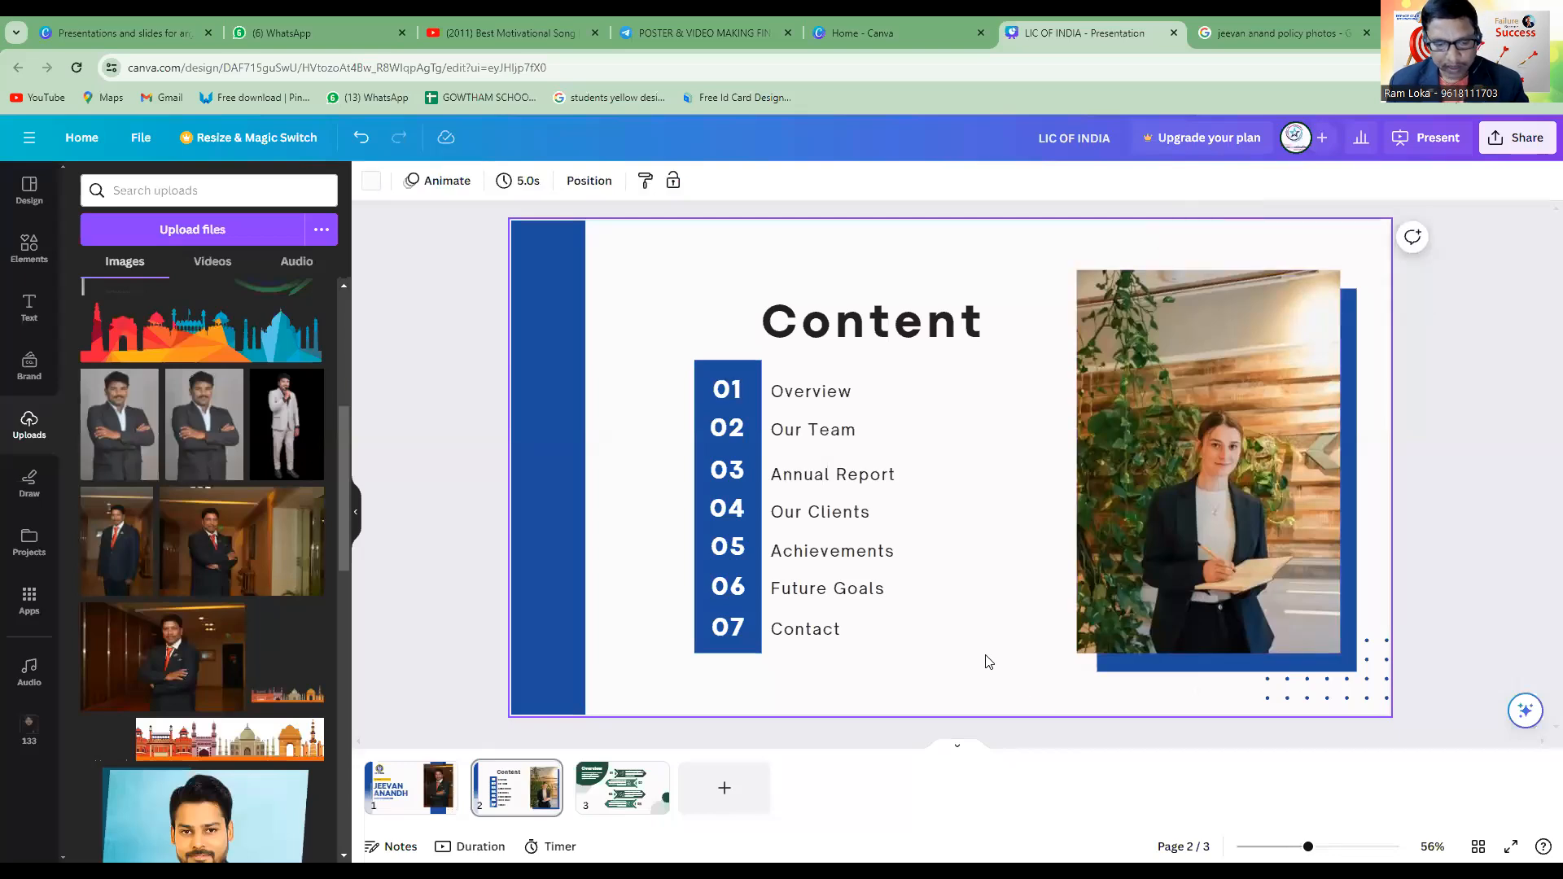
key(ctrl+v)
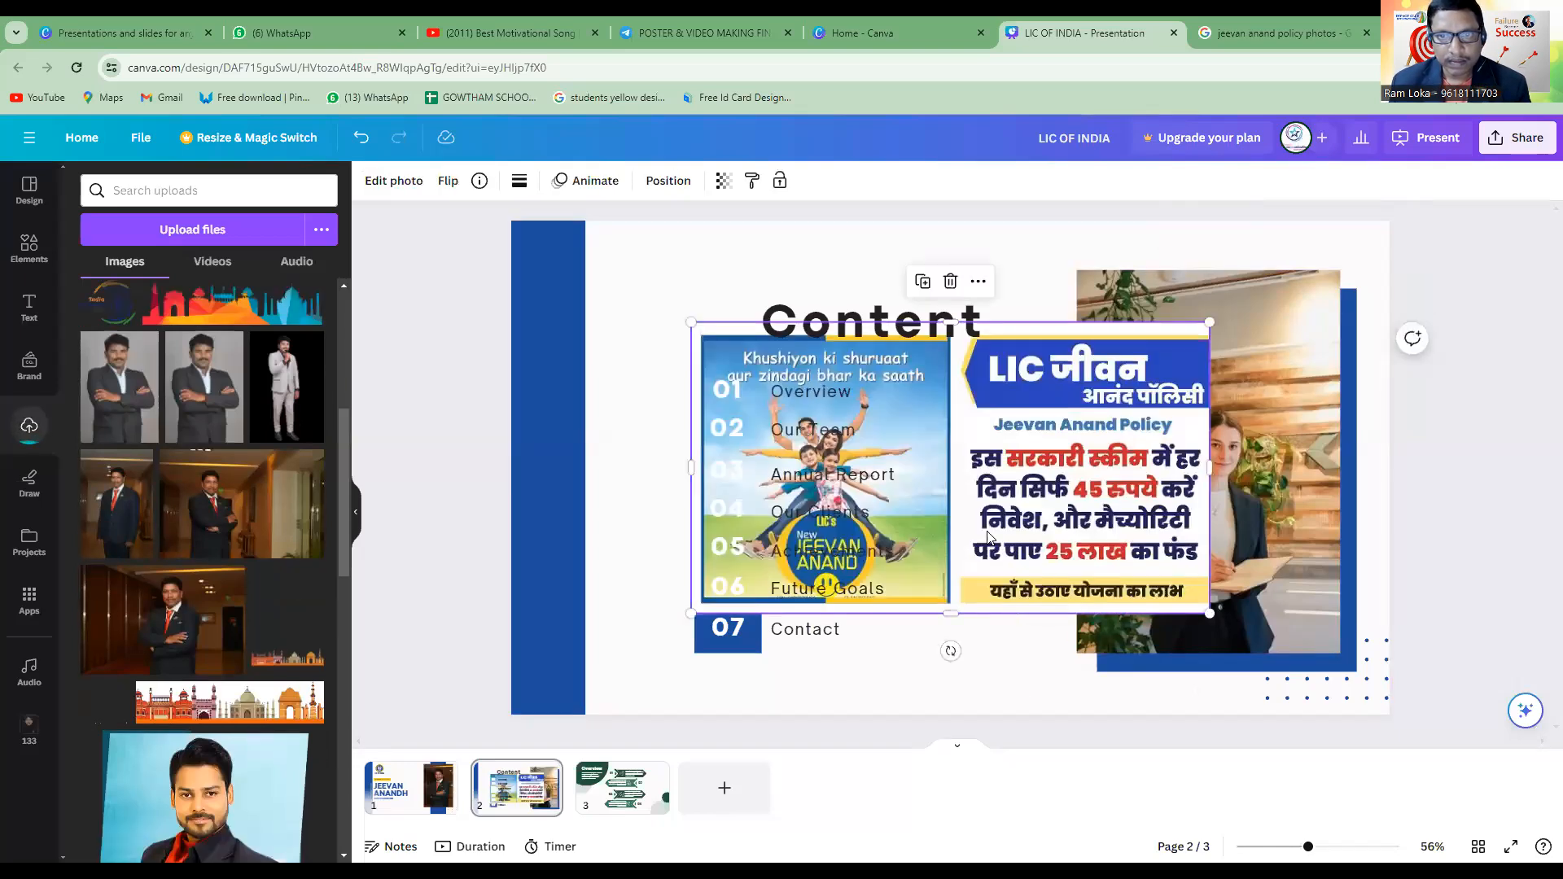
click(958, 442)
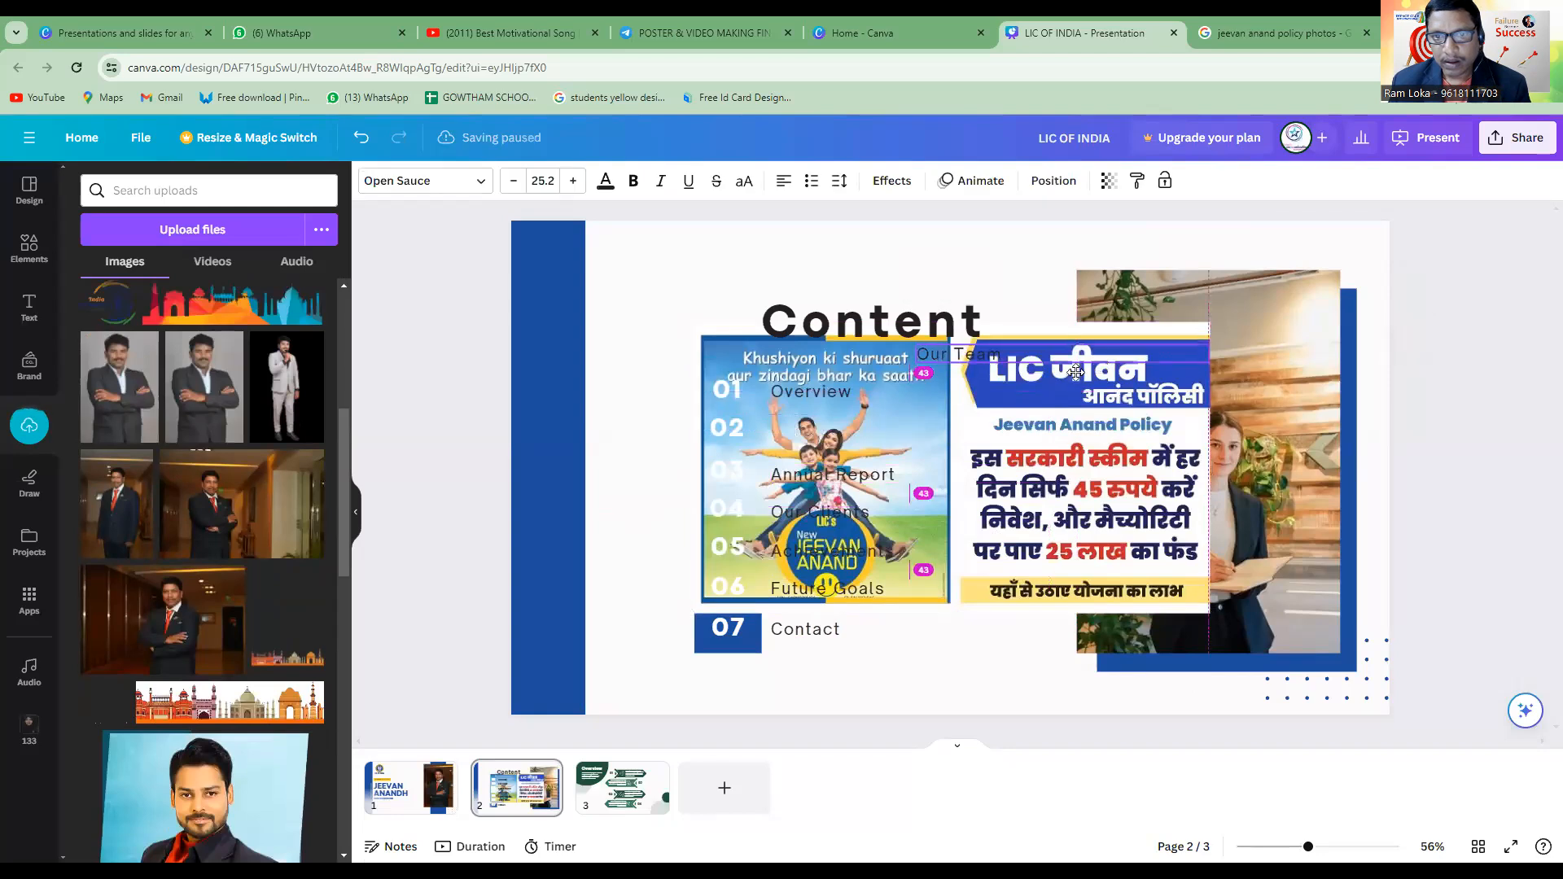